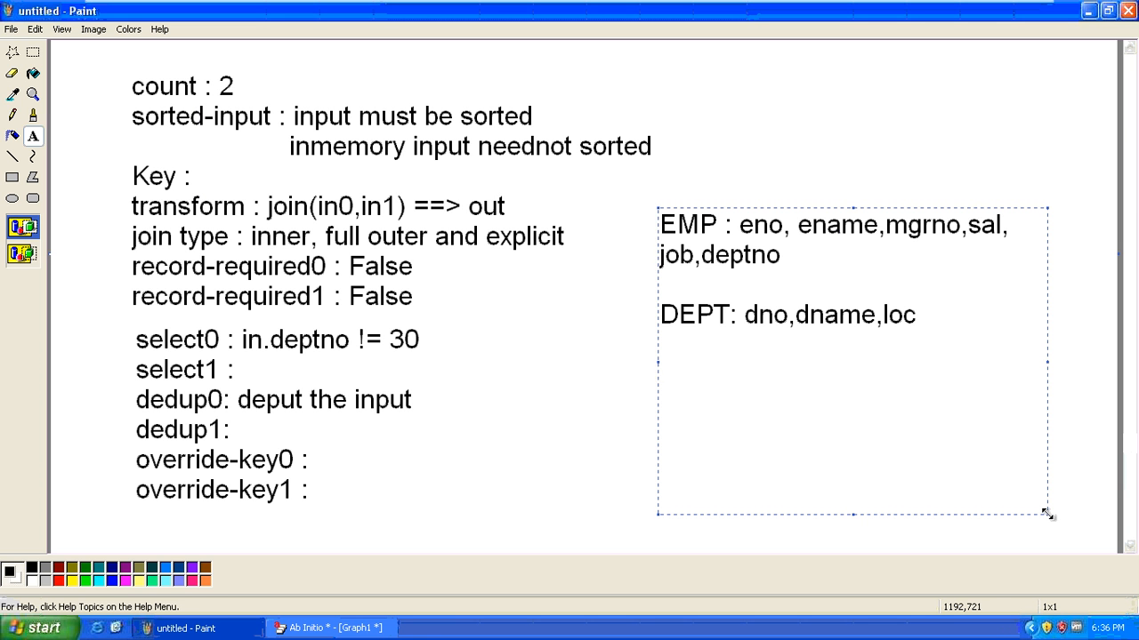
Type 'select * from emp e,dept d' and 'where e.deptno=d.dno;' on two lines, then highlight the query
type("om emp ")
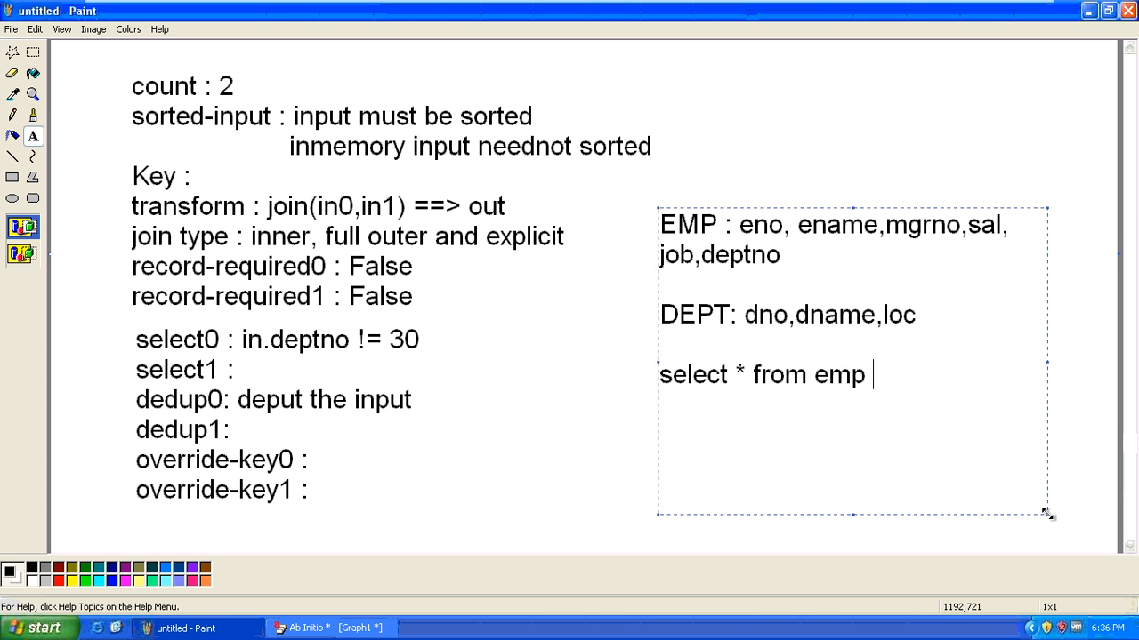
type("e,dept d")
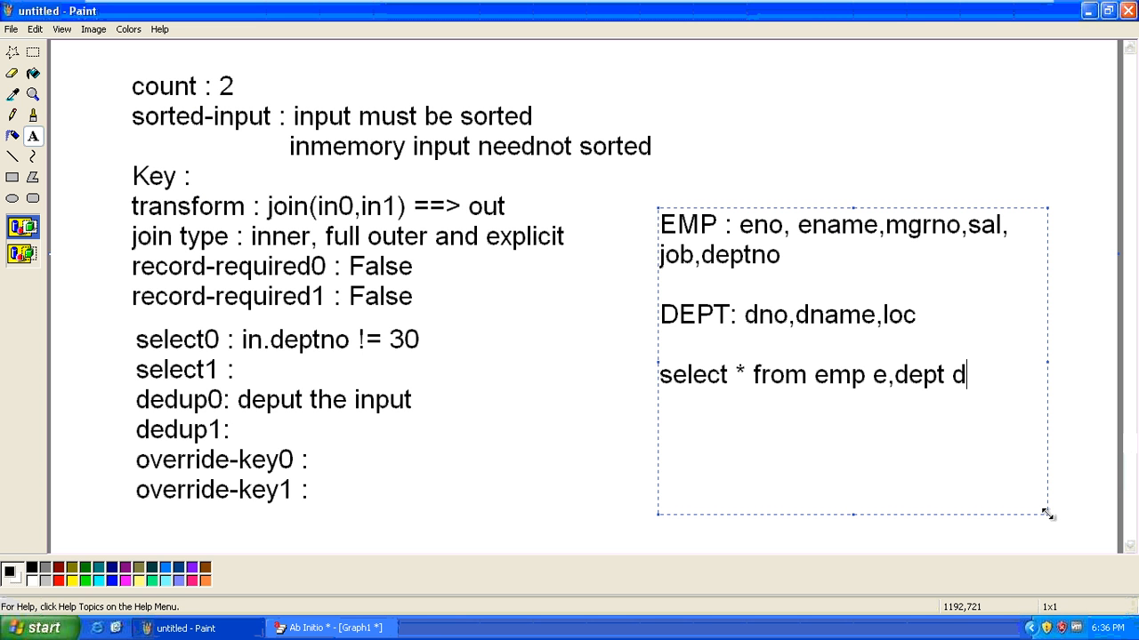
key("Return")
type("where ")
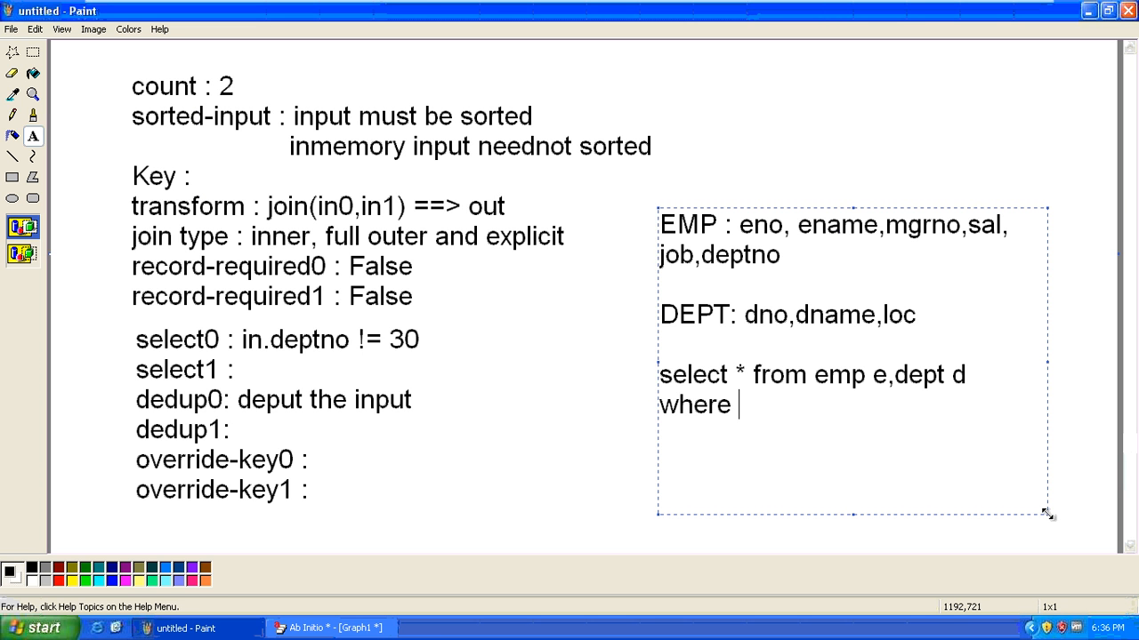
type("e.dep")
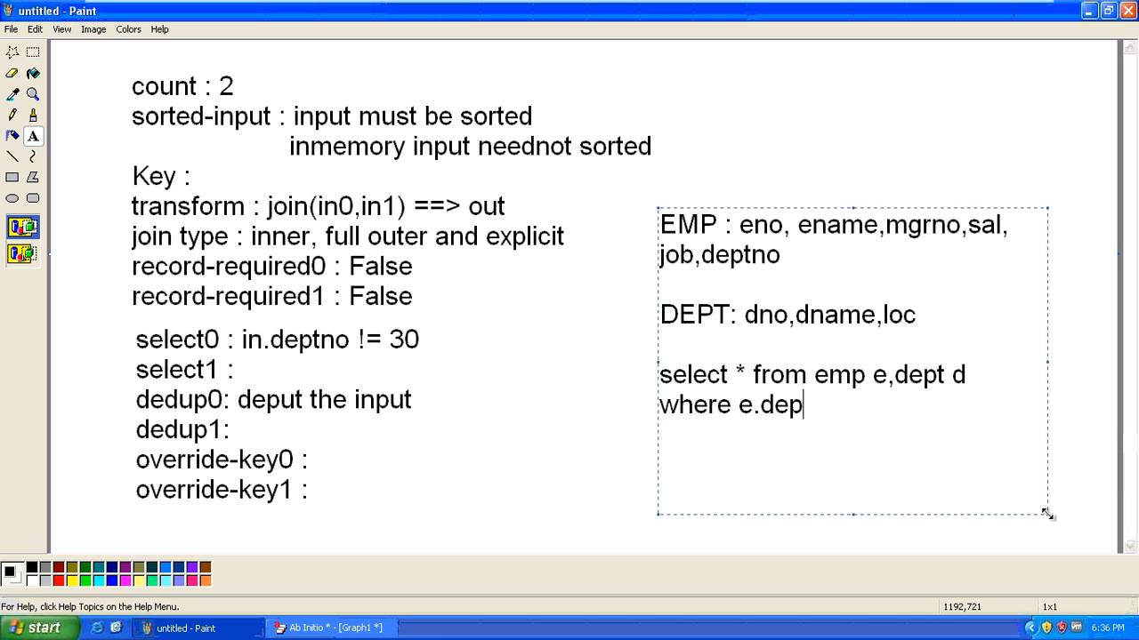
type("tno=d.de")
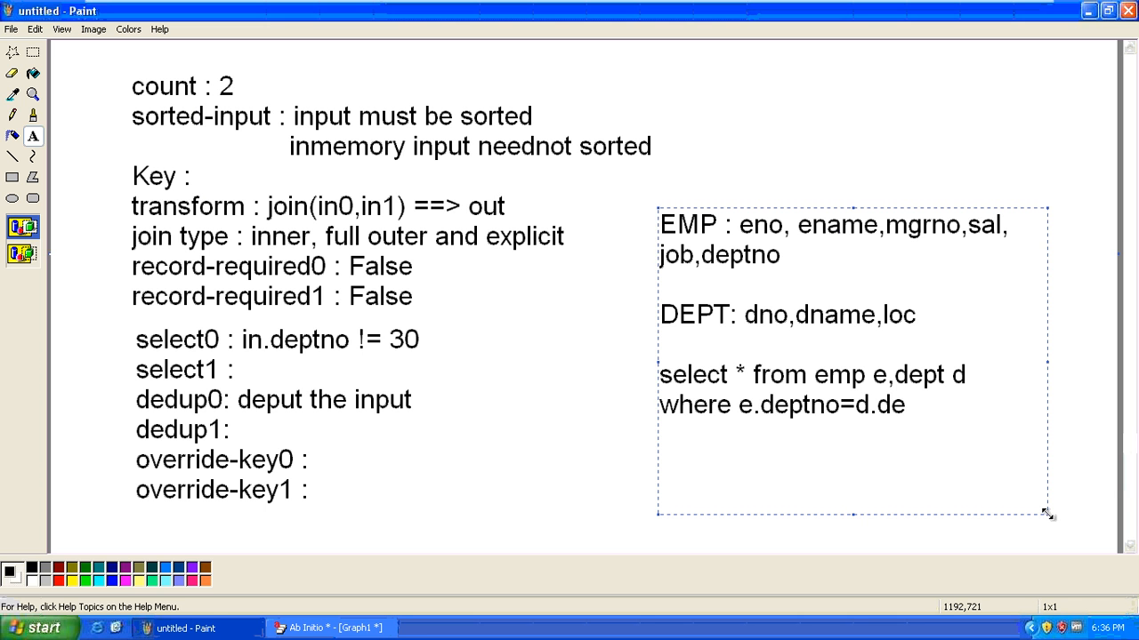
key("BackSpace")
type("no;")
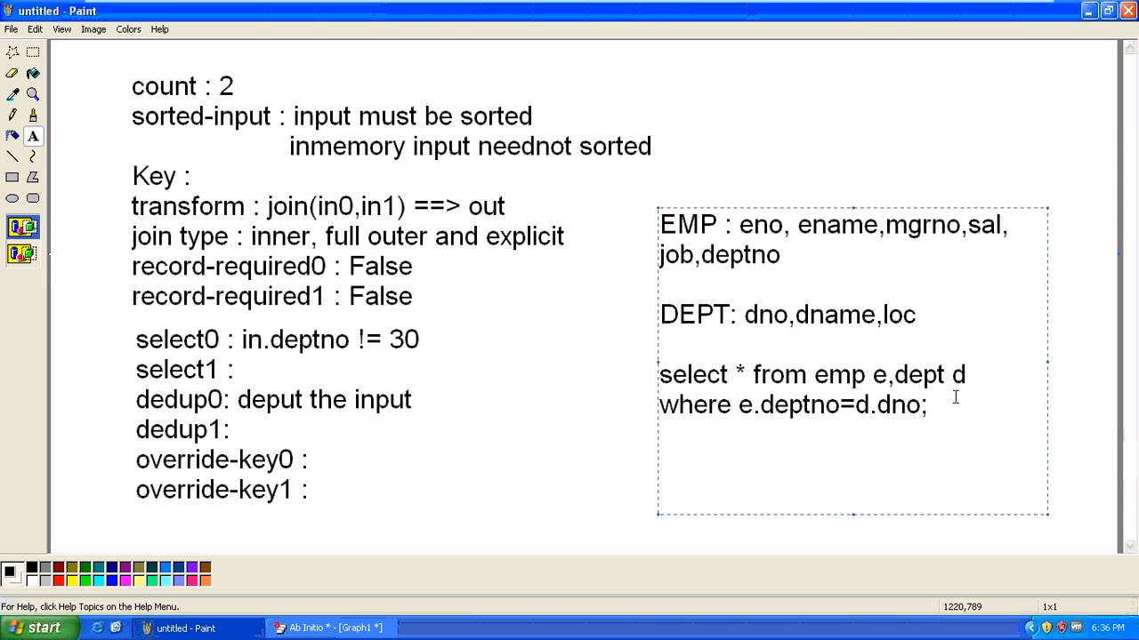
left_click_drag(942, 401, 646, 378)
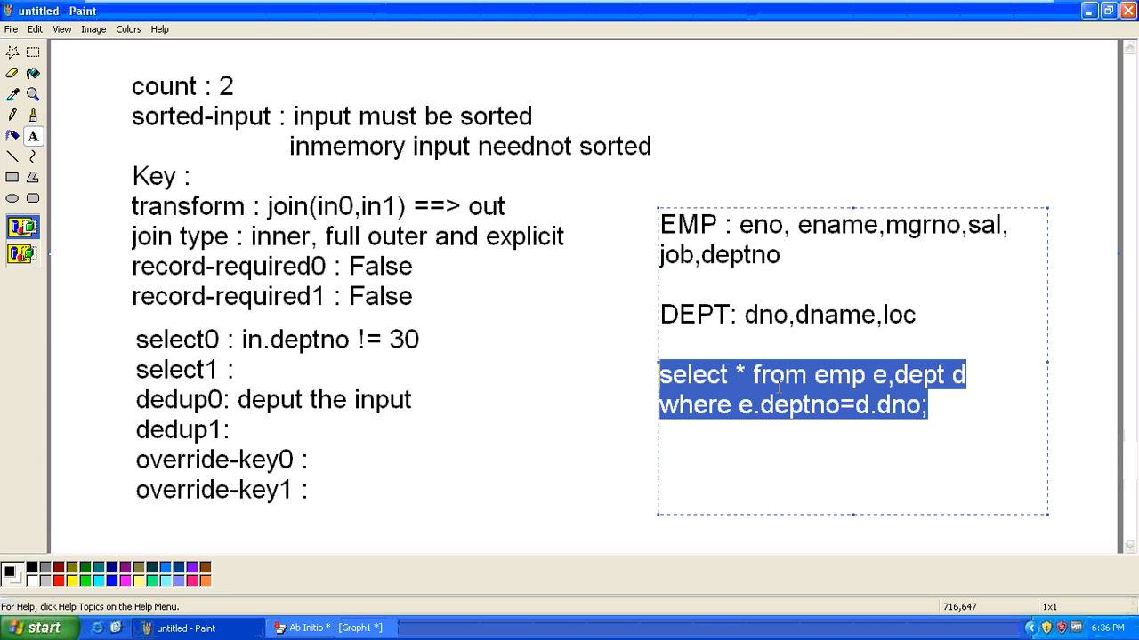
left_click(740, 374)
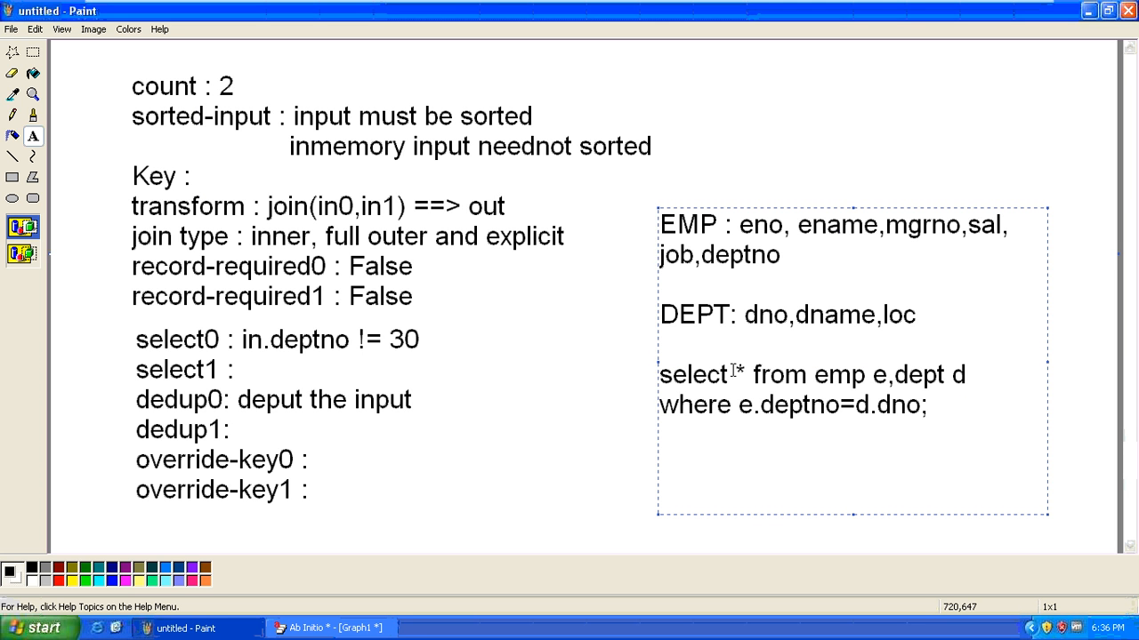
left_click_drag(734, 375, 979, 374)
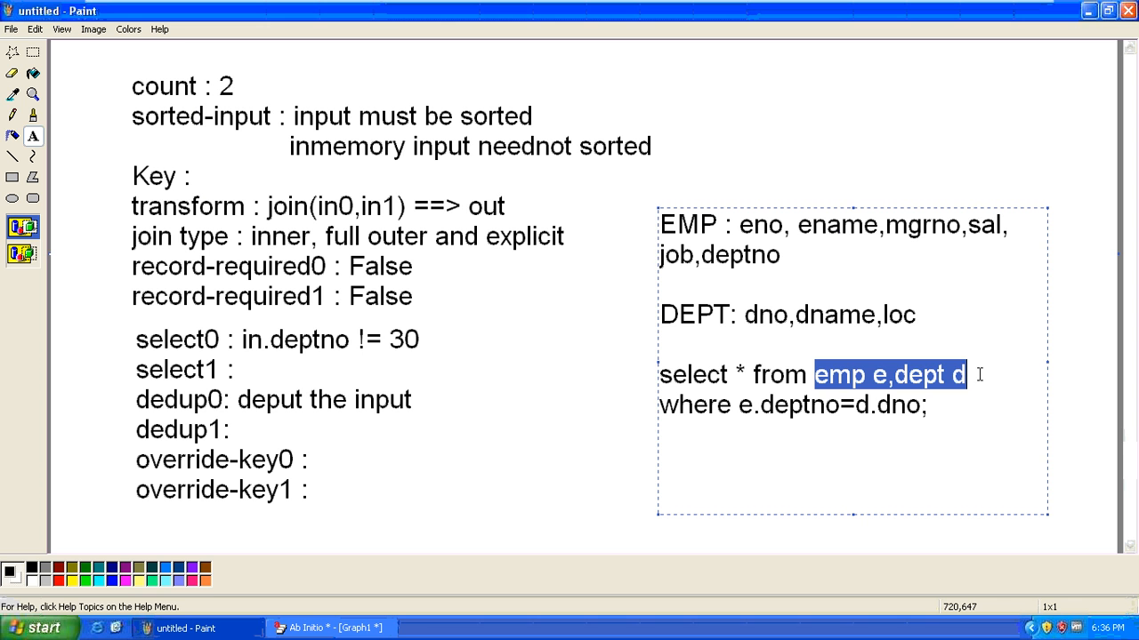
left_click(735, 374)
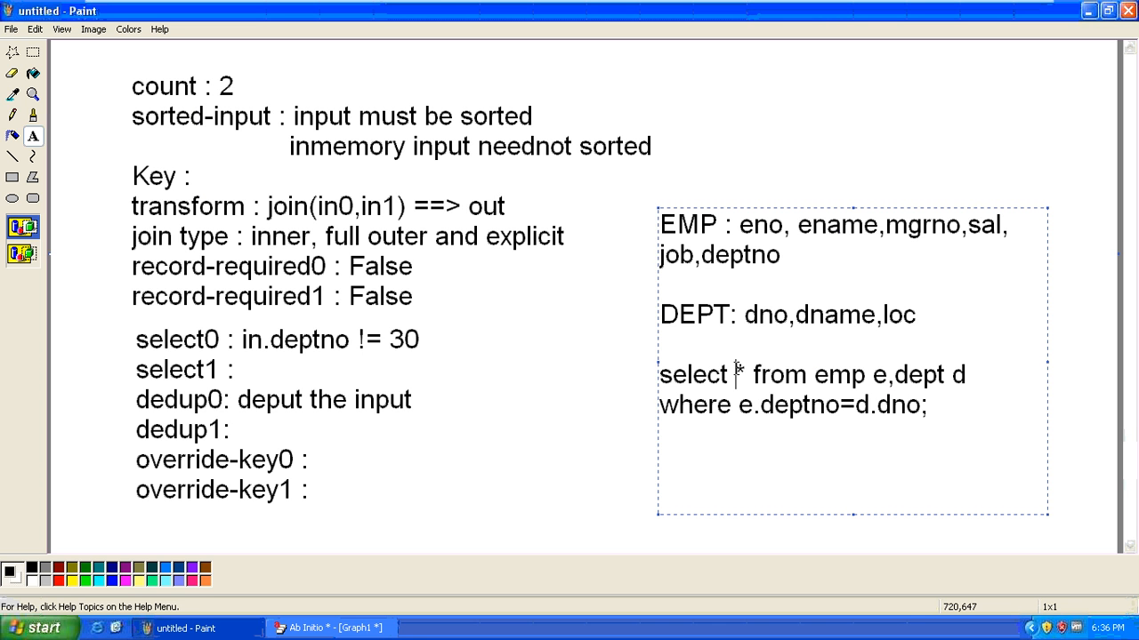
left_click_drag(736, 374, 747, 375)
left_click_drag(816, 374, 972, 370)
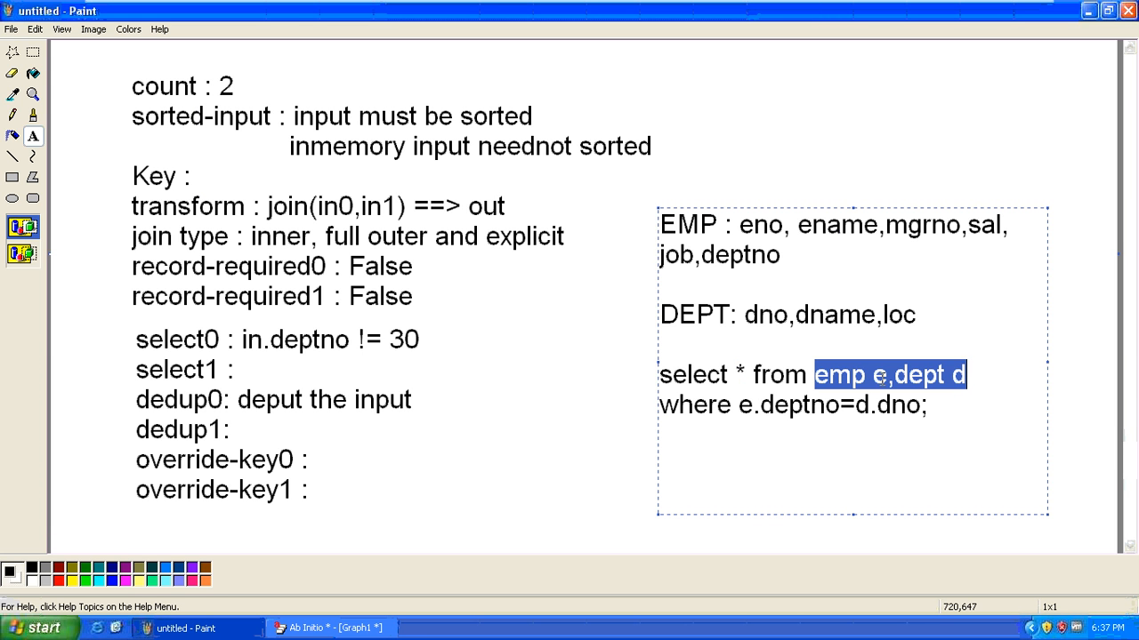
left_click_drag(736, 374, 749, 374)
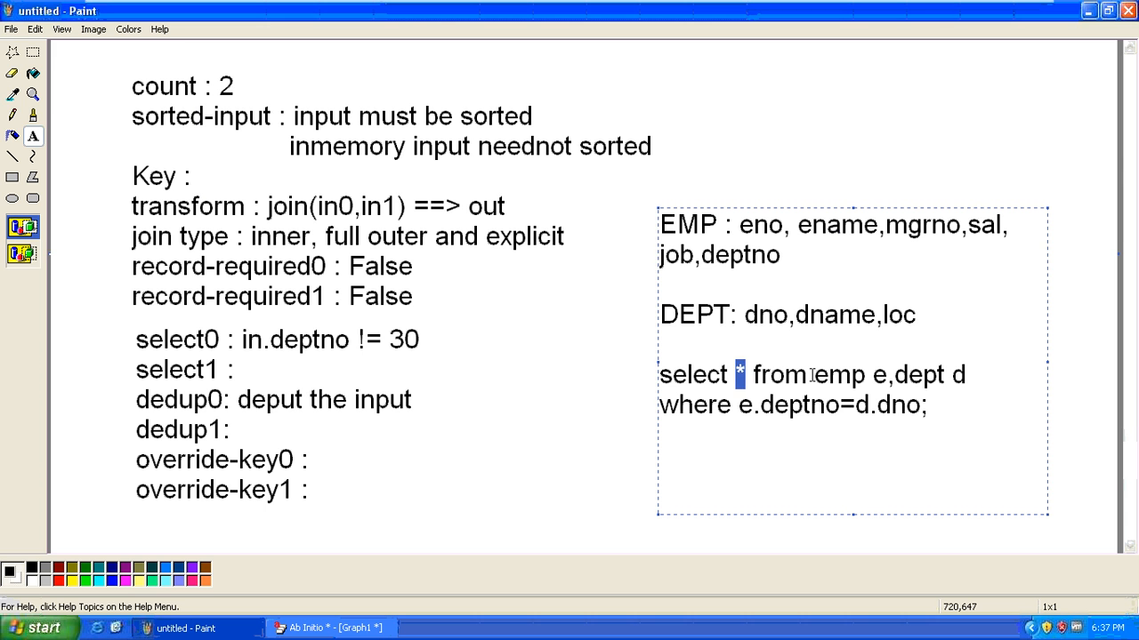
left_click_drag(813, 375, 980, 364)
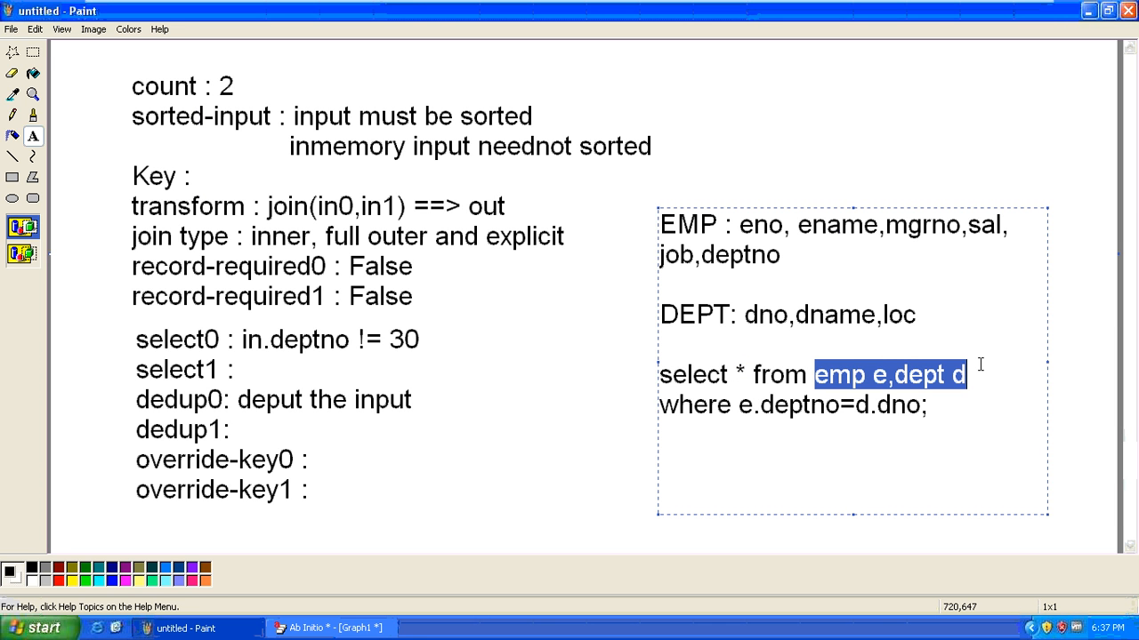
left_click(900, 376)
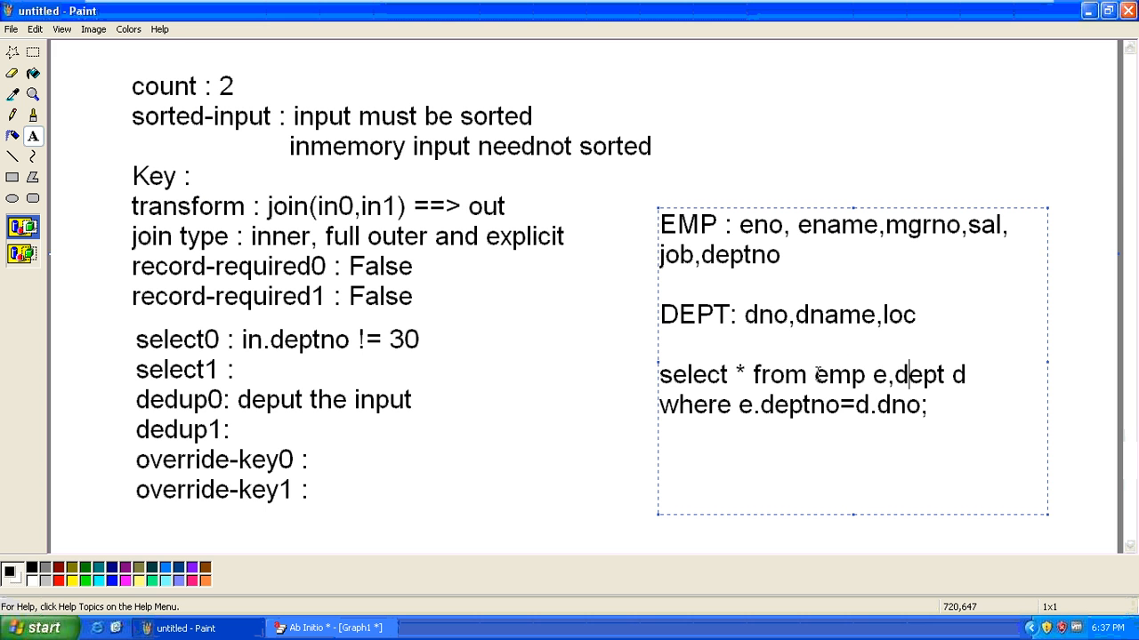
left_click_drag(816, 376, 969, 375)
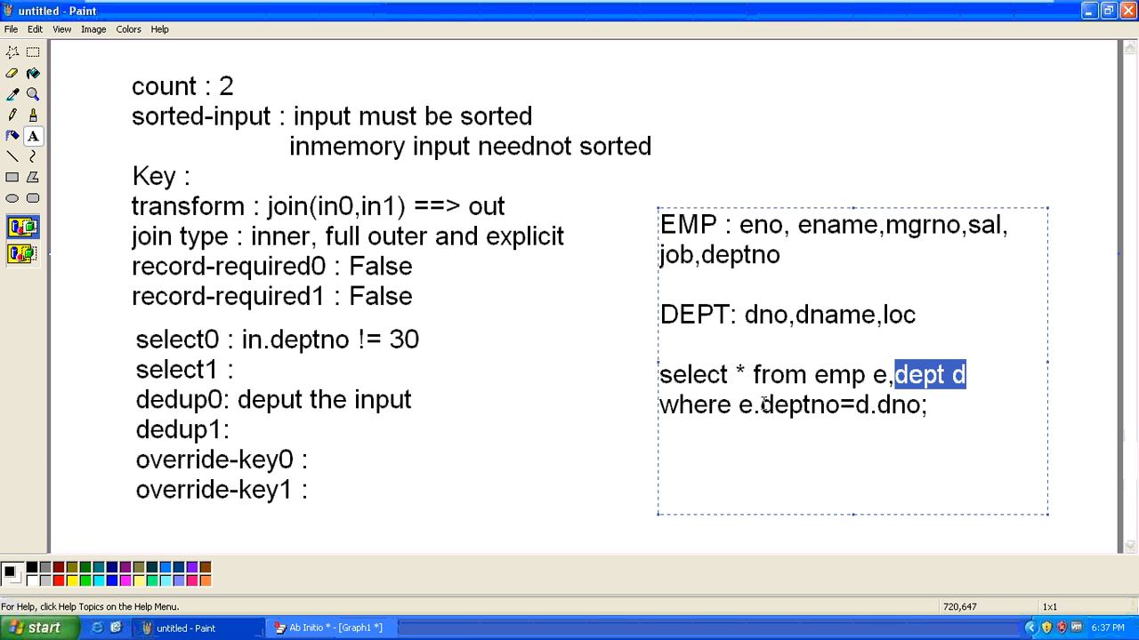
left_click(769, 233)
left_click(739, 225, "shift")
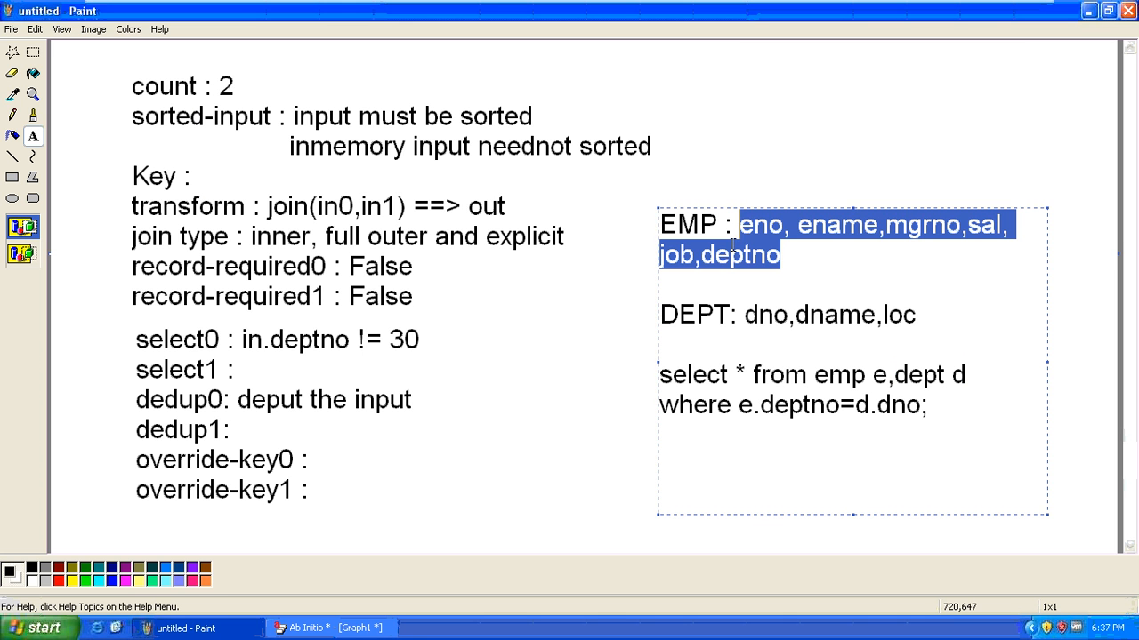
left_click(731, 255)
left_click_drag(701, 255, 784, 255)
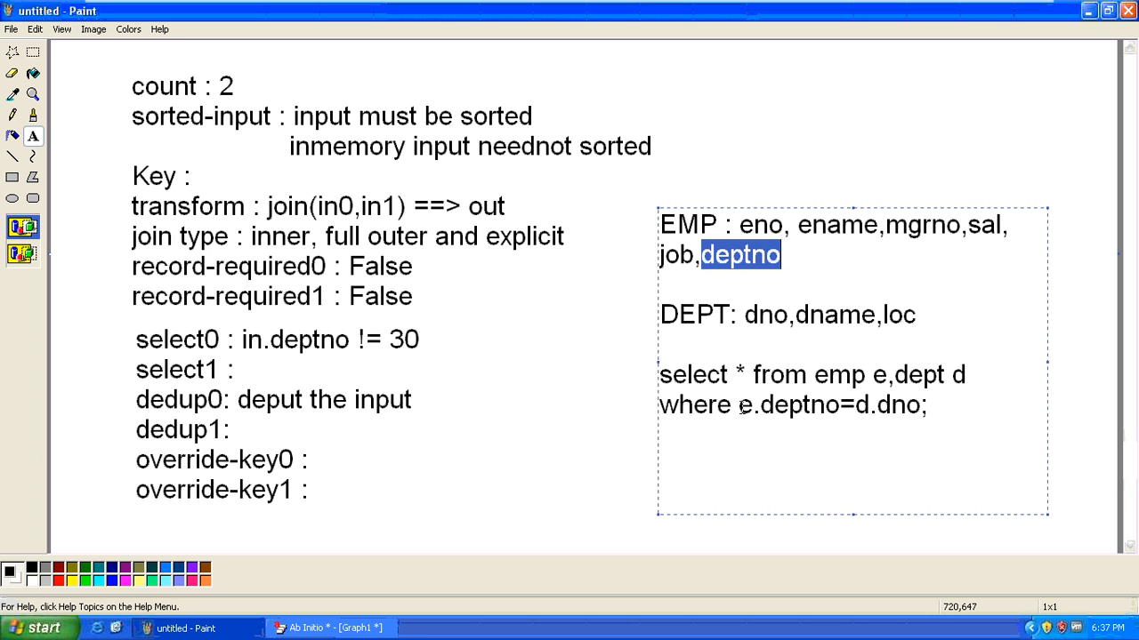
left_click(743, 406)
left_click_drag(742, 405, 843, 405)
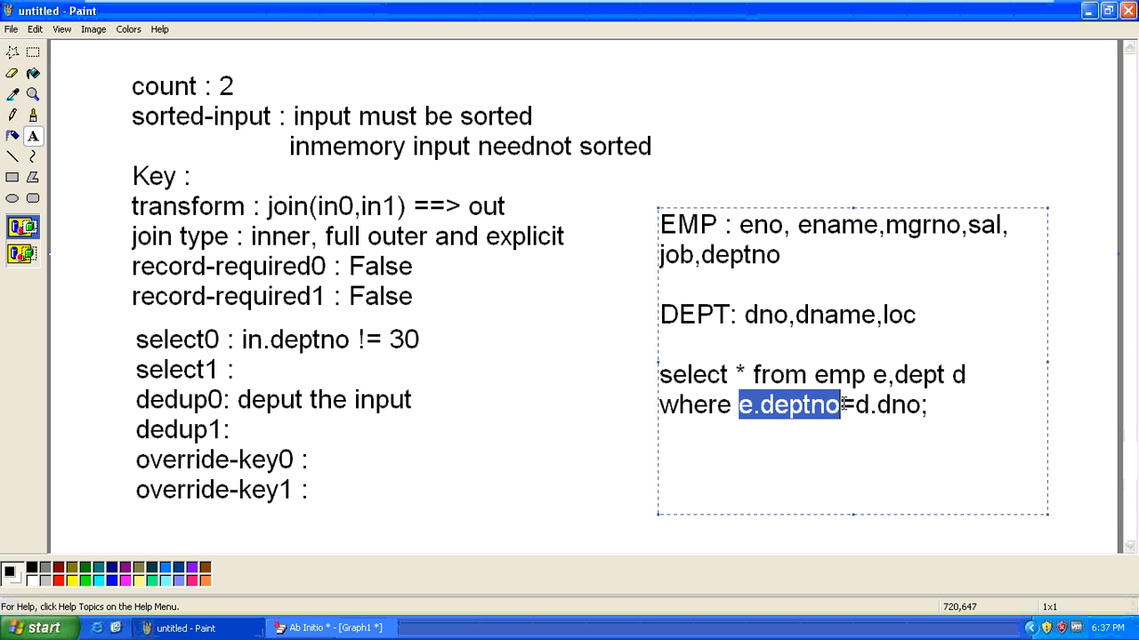
left_click(843, 405)
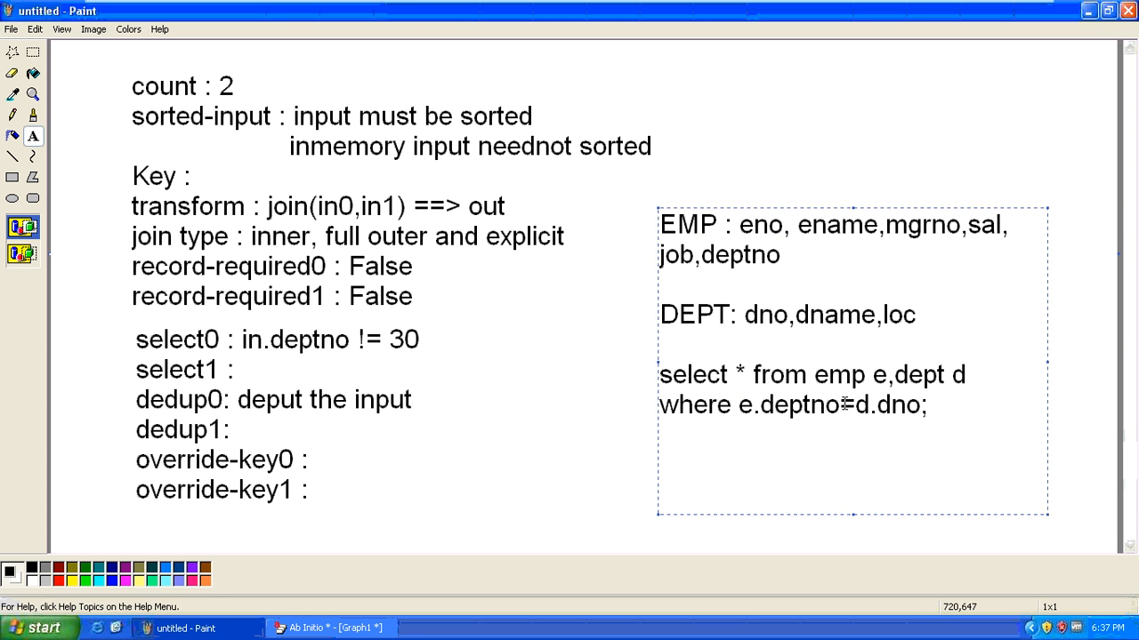
left_click_drag(858, 405, 923, 404)
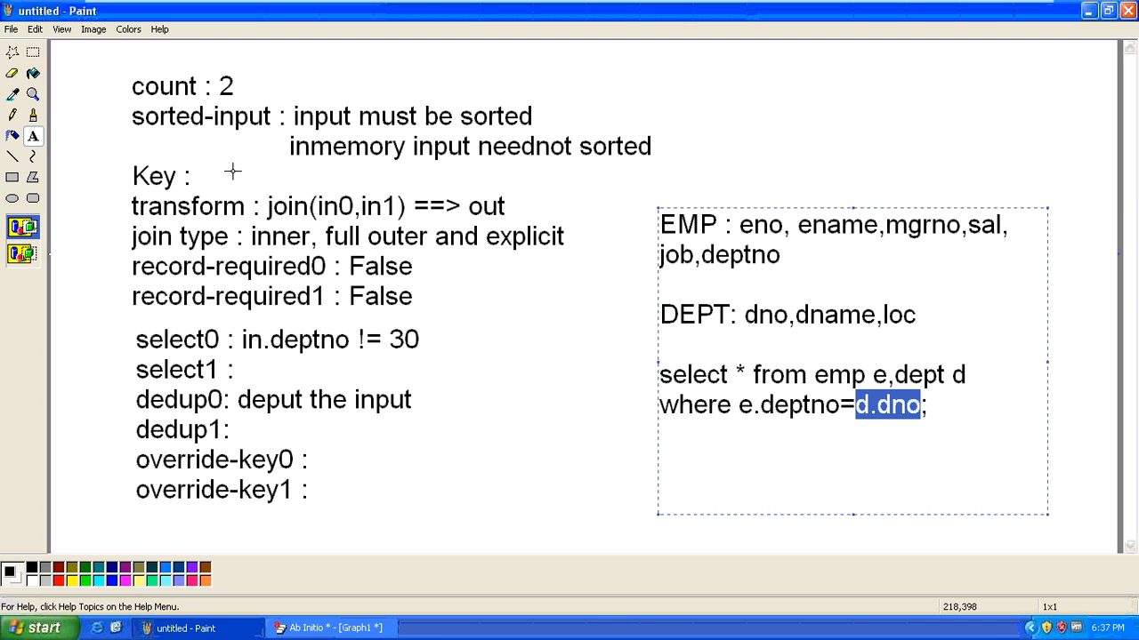
left_click(745, 315)
left_click_drag(745, 315, 784, 315)
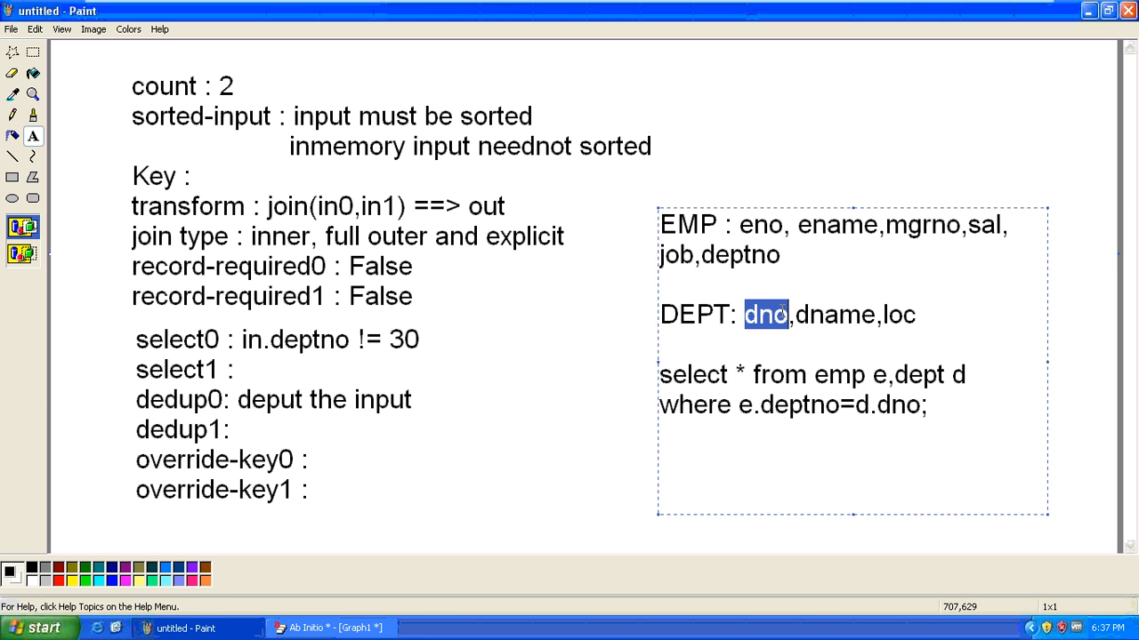
left_click(785, 315)
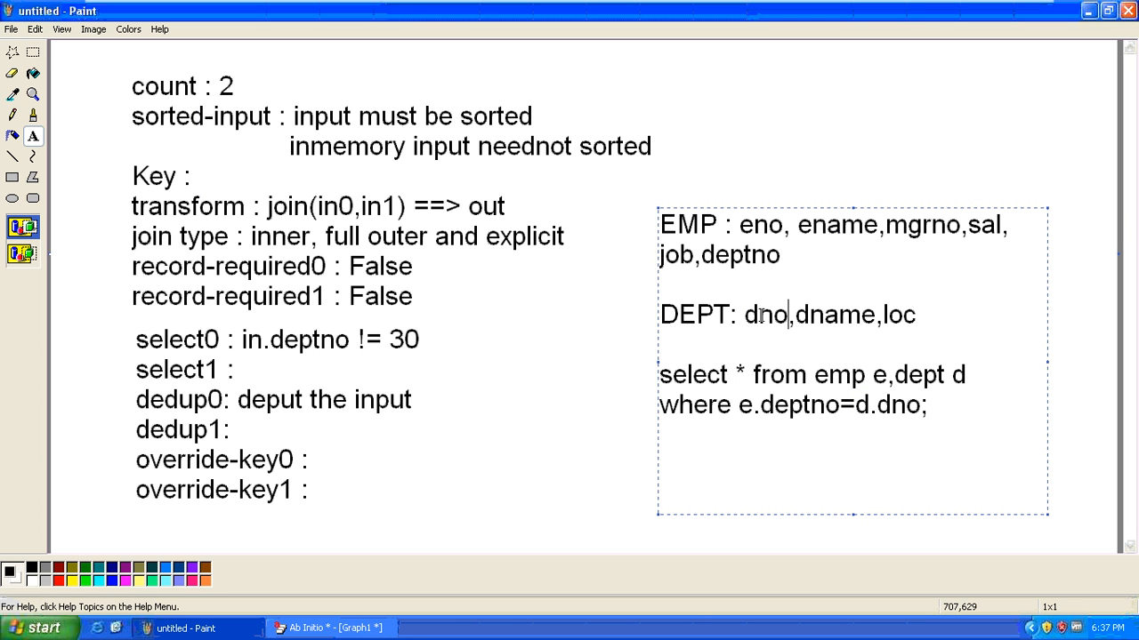
left_click_drag(761, 315, 788, 315)
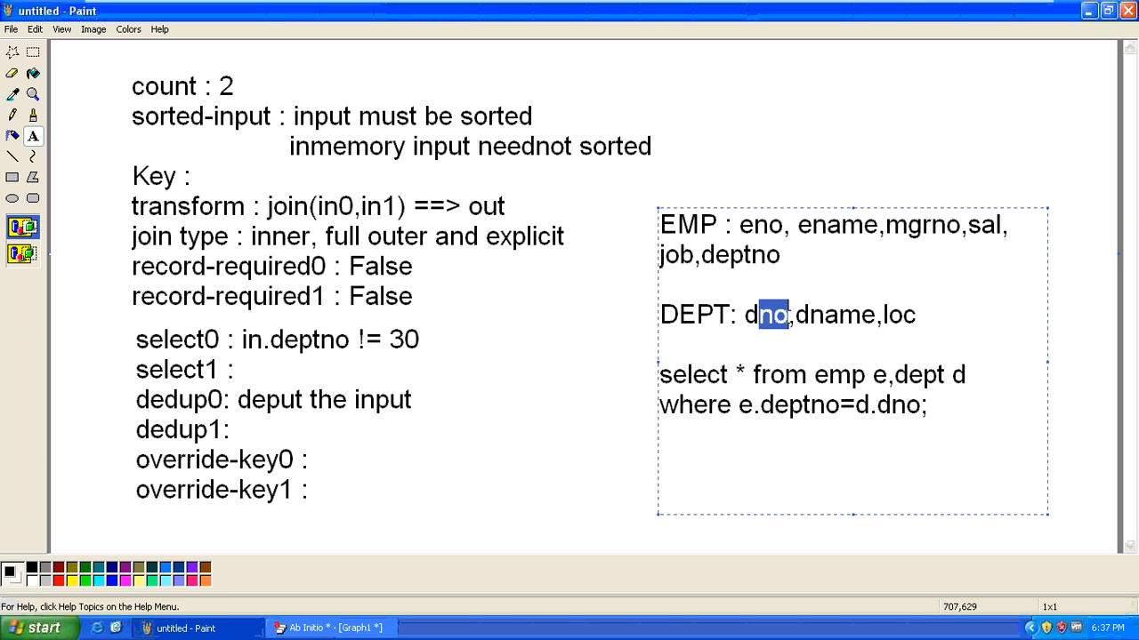
left_click_drag(701, 256, 788, 254)
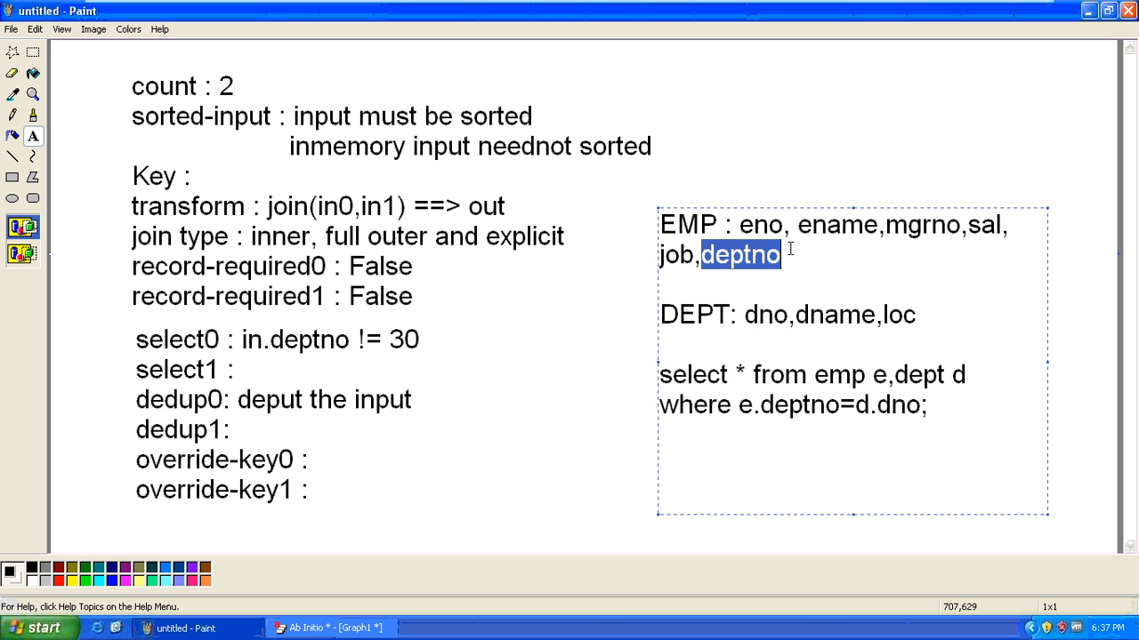
left_click_drag(744, 314, 789, 315)
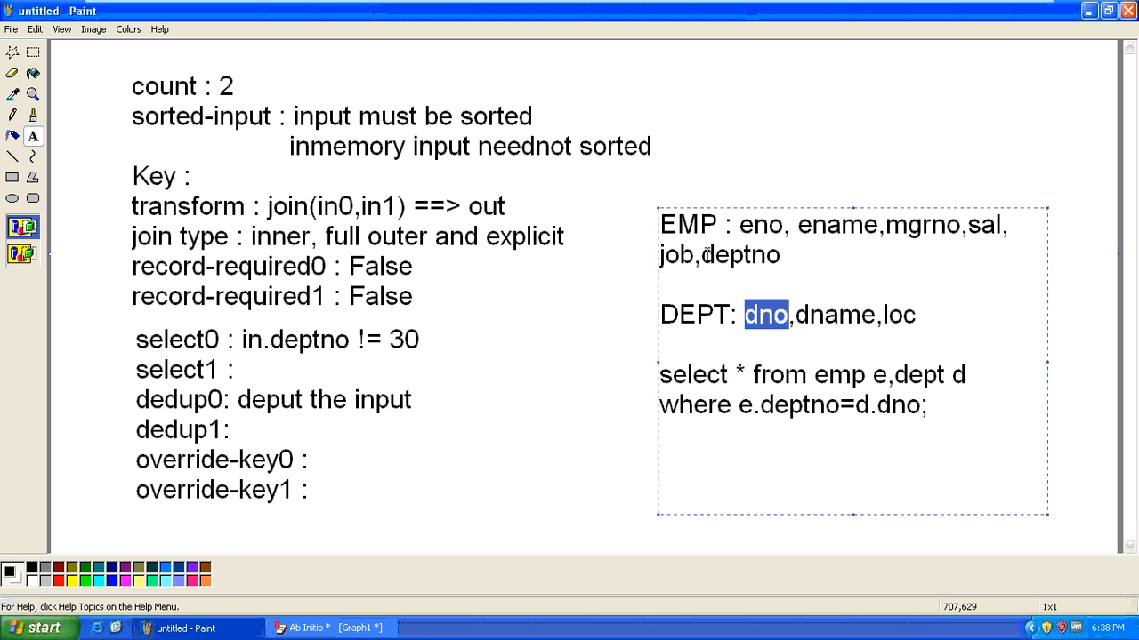
Highlight the join query, EMP's deptno and the where condition to compare the key columns
type("dept")
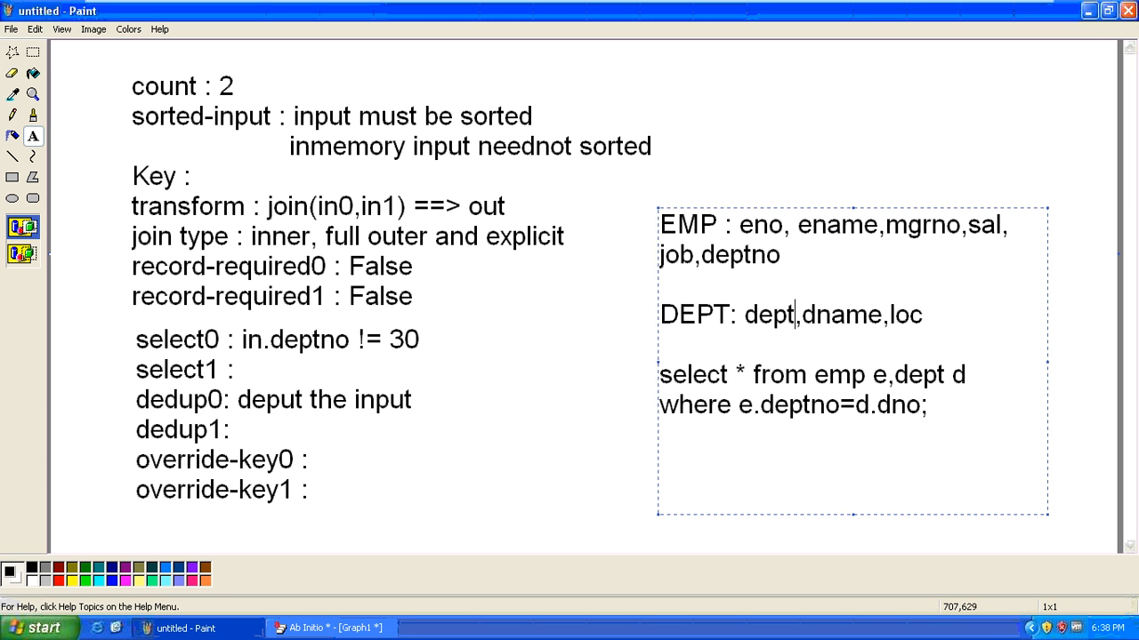
type("no")
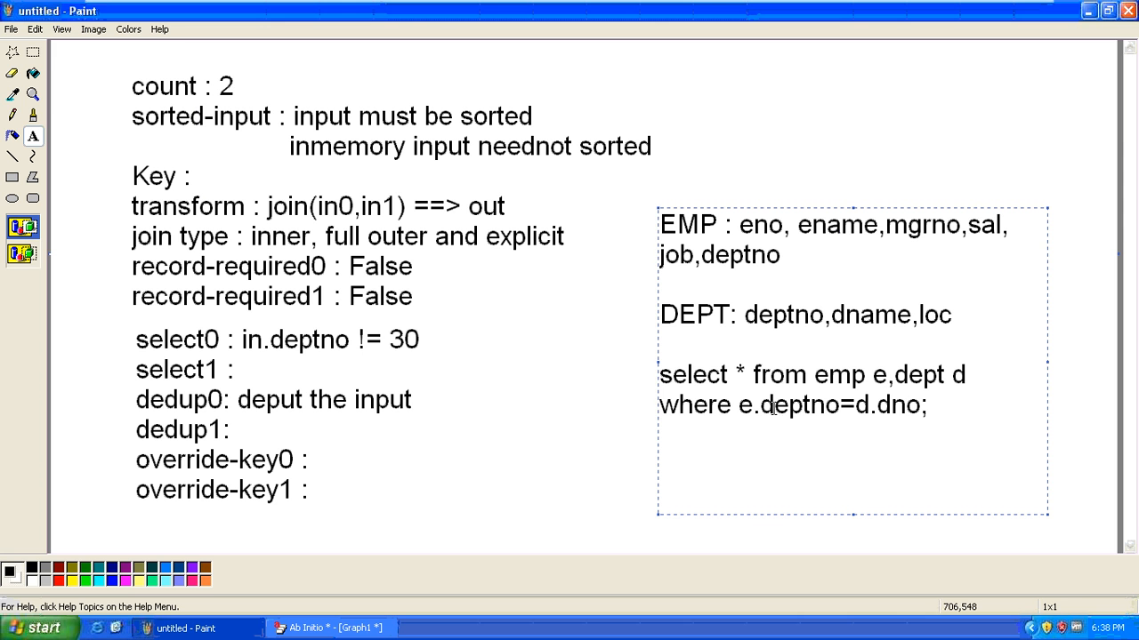
left_click_drag(934, 405, 658, 374)
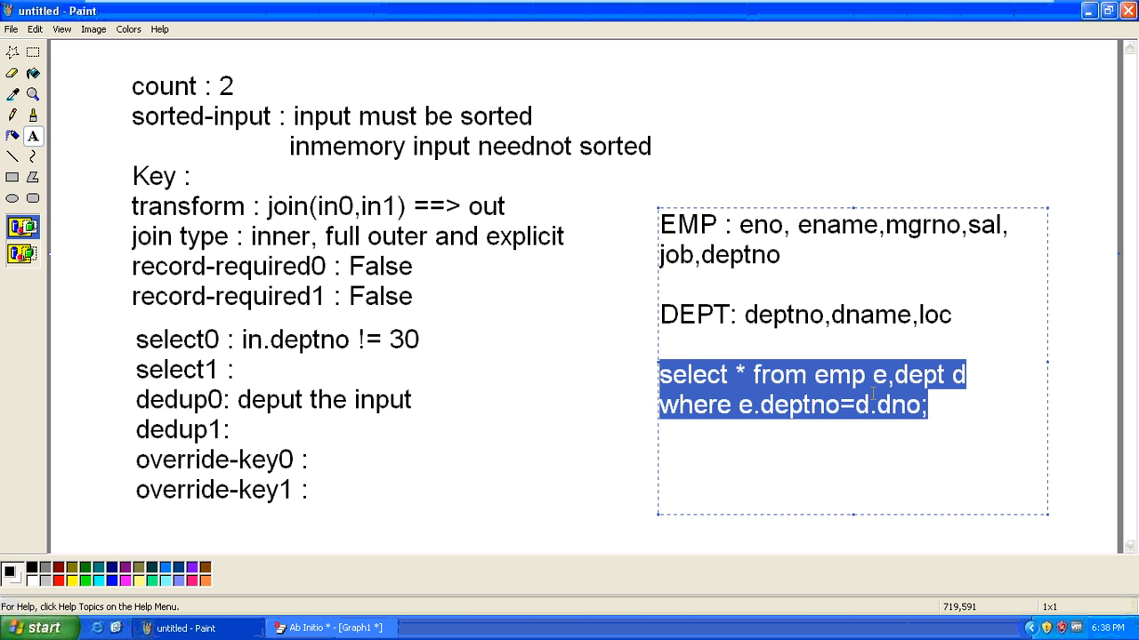
left_click(739, 406)
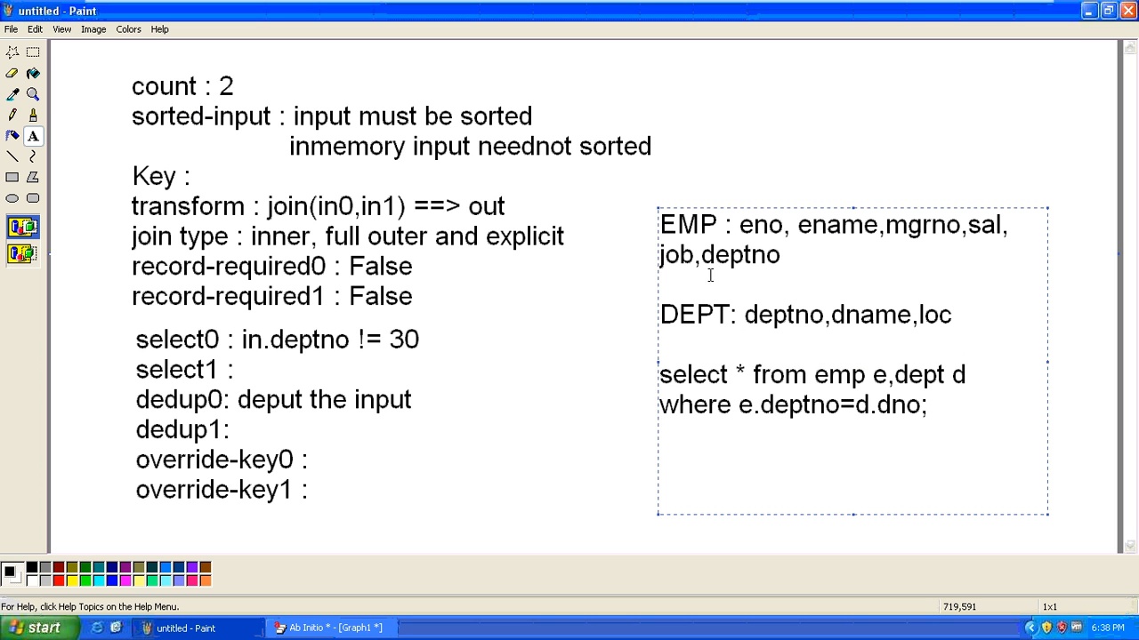
left_click_drag(702, 255, 806, 254)
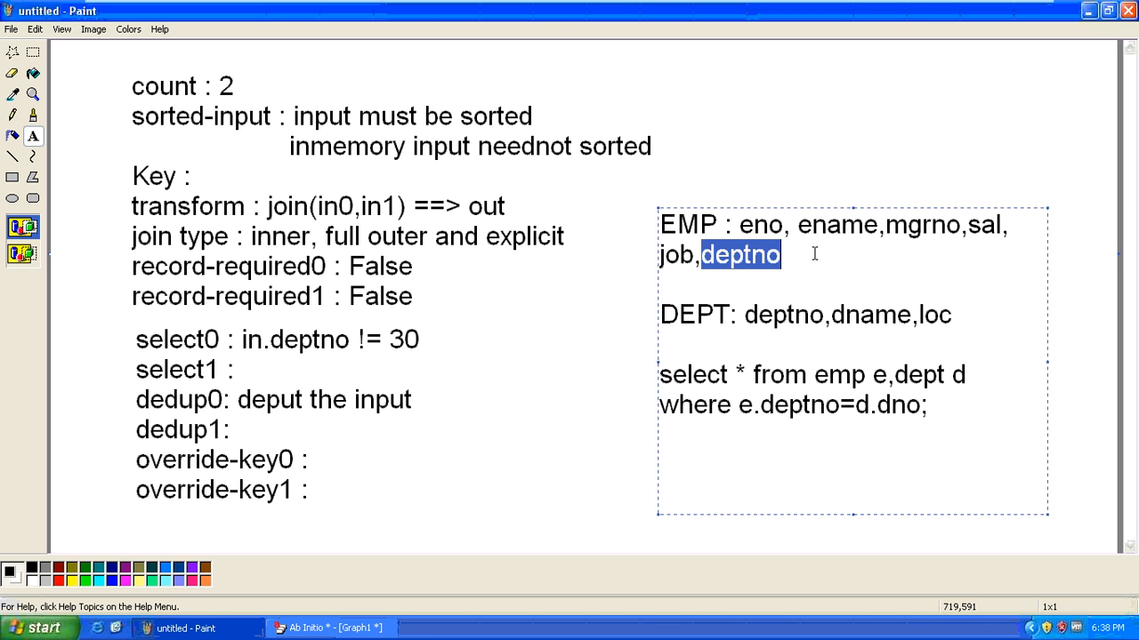
left_click(815, 255)
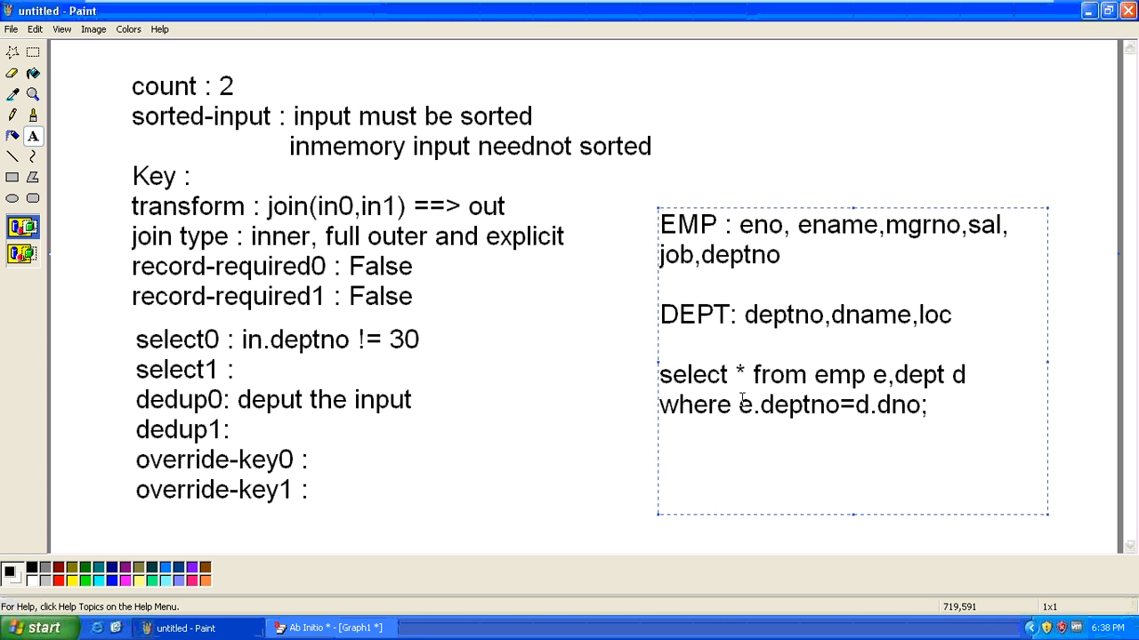
left_click_drag(742, 405, 938, 394)
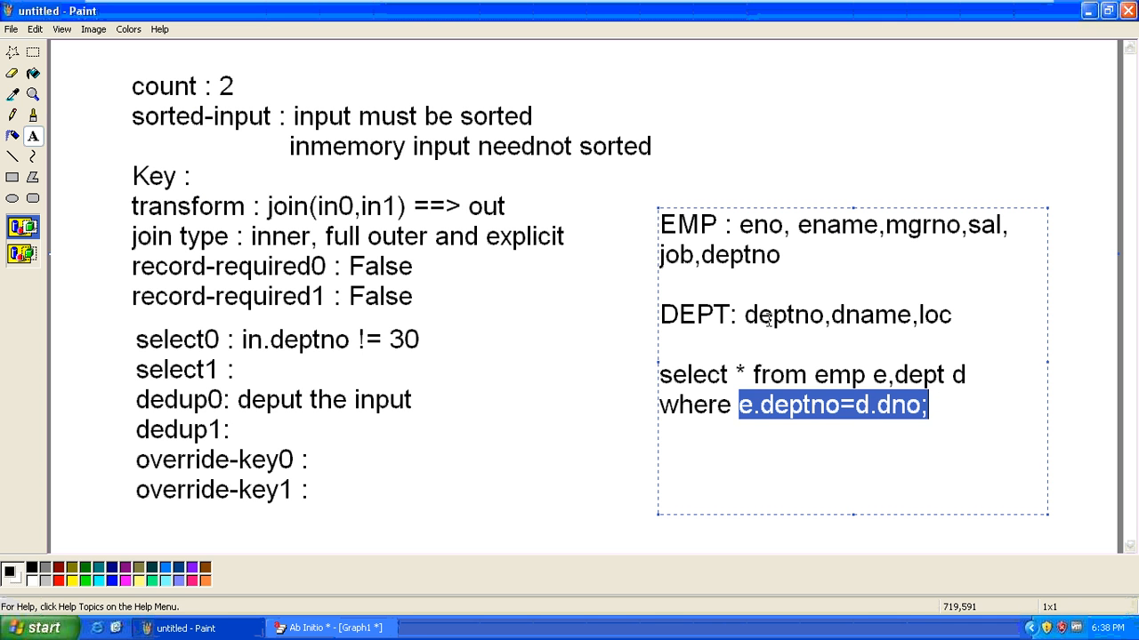
Shorten deptno to dno on the DEPT column line and commit the text
left_click_drag(772, 315, 794, 315)
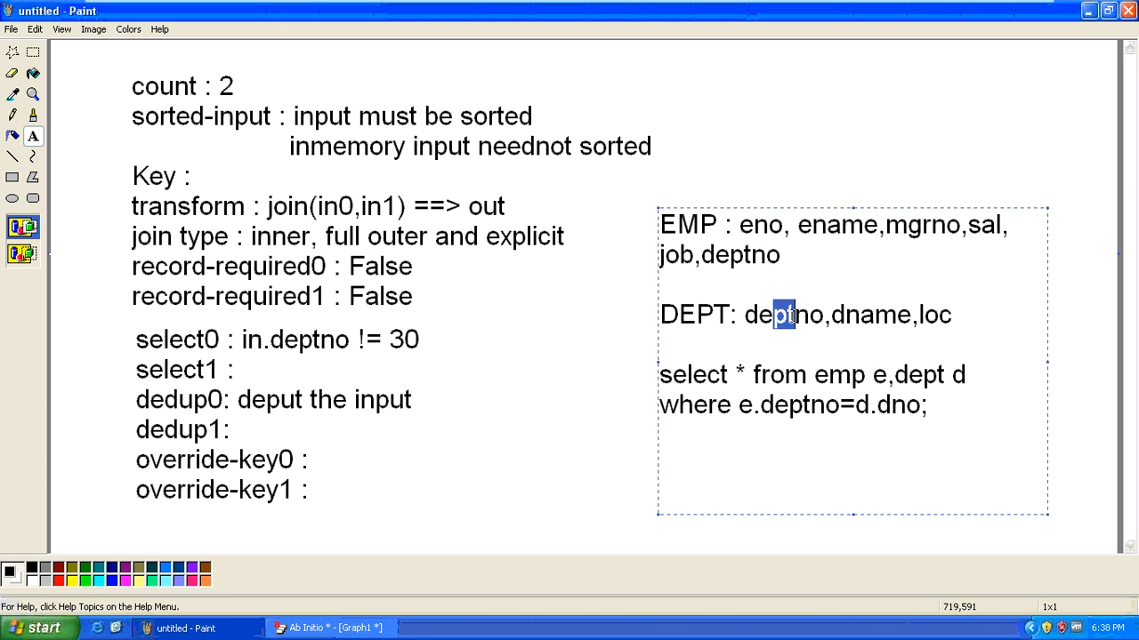
key("BackSpace")
key("BackSpace")
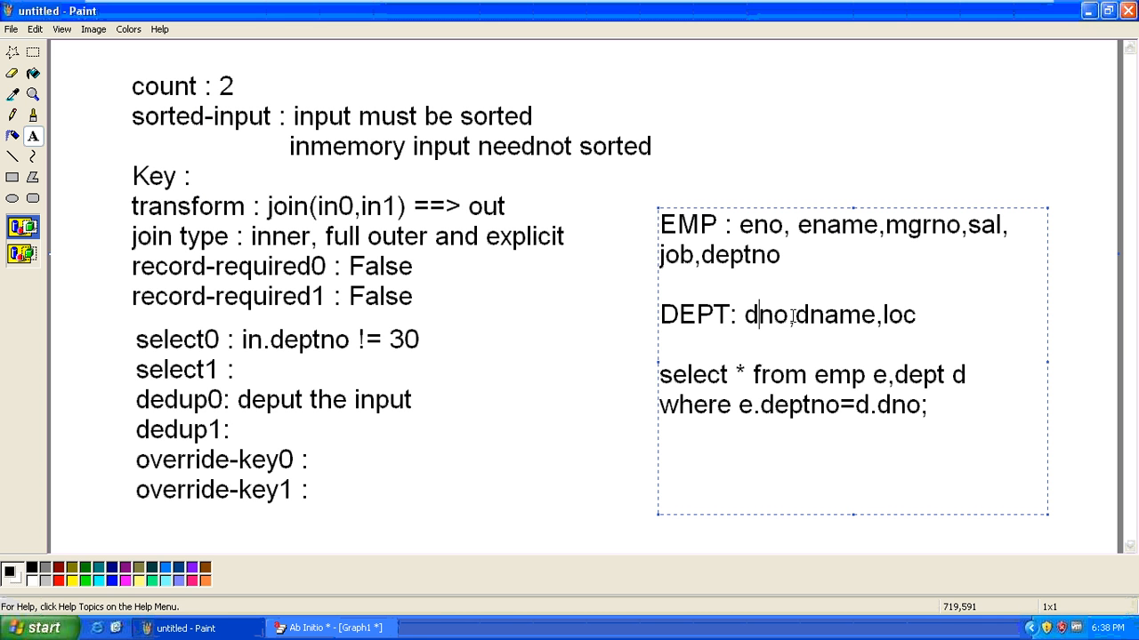
left_click(746, 315)
left_click_drag(745, 315, 789, 316)
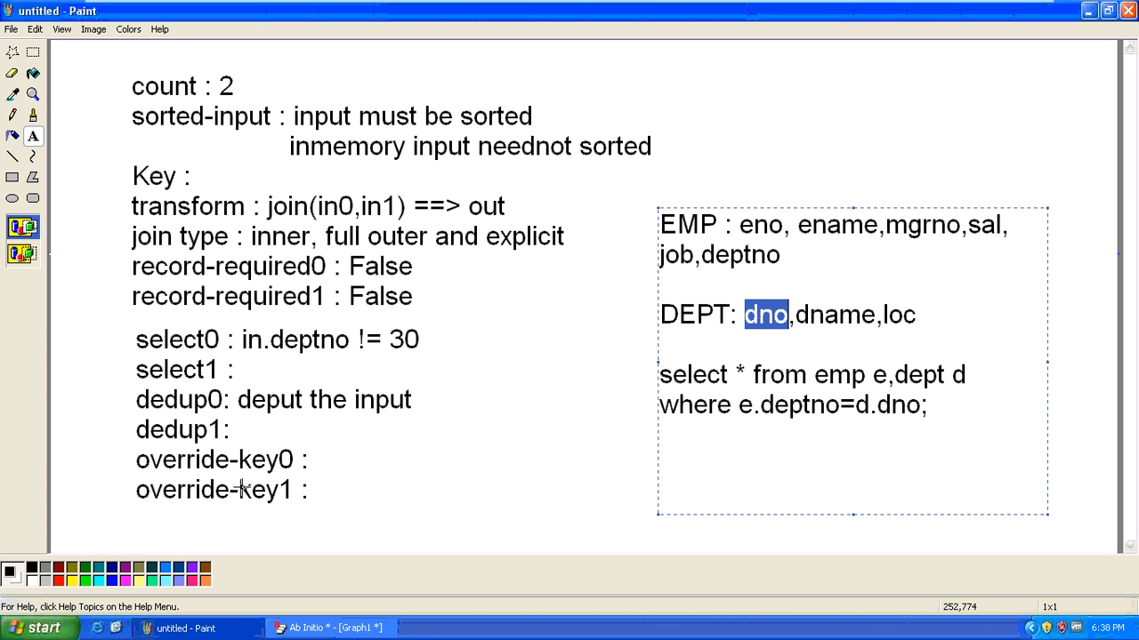
left_click(313, 489)
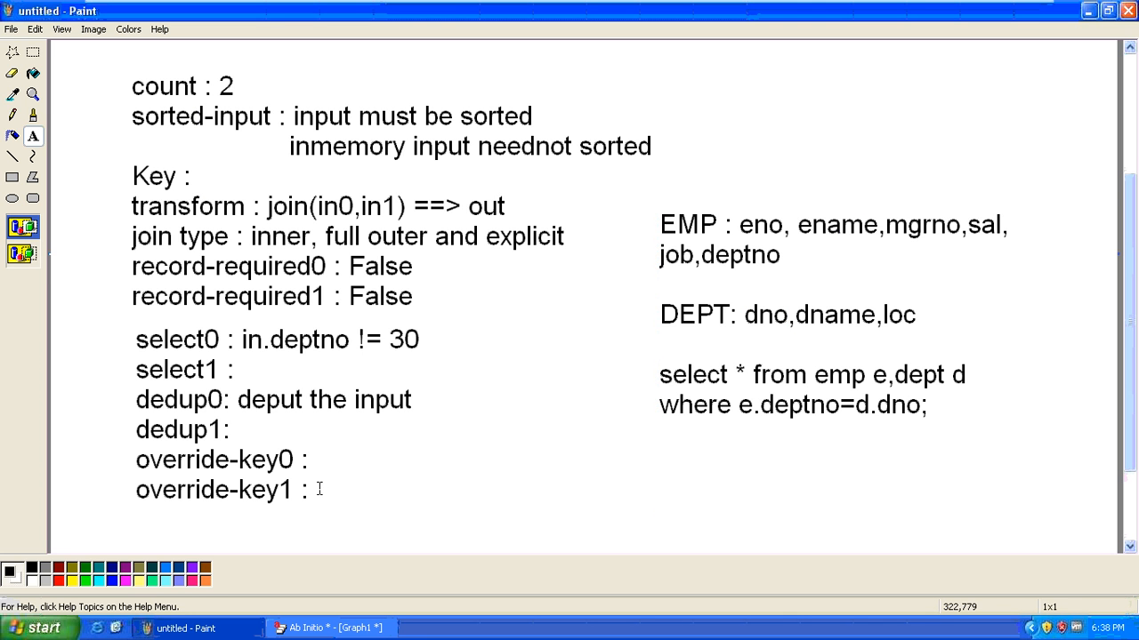
Enter 'dno' beside override-key1 in the Join parameter notes
left_click(318, 487)
left_click(482, 509)
left_click(321, 483)
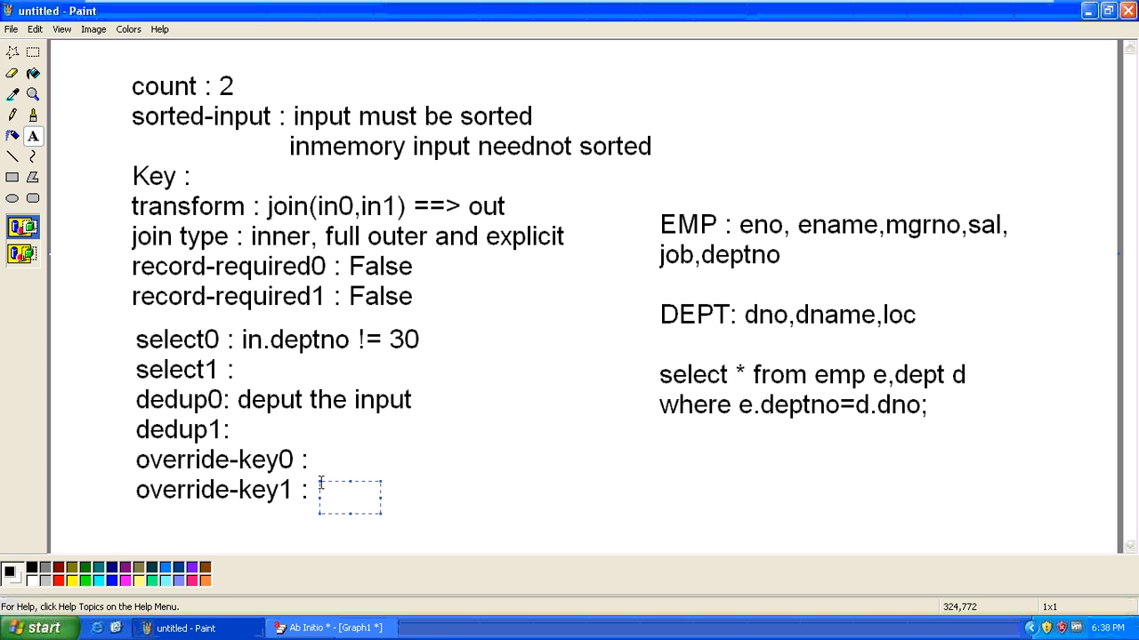
type("dno")
left_click(513, 481)
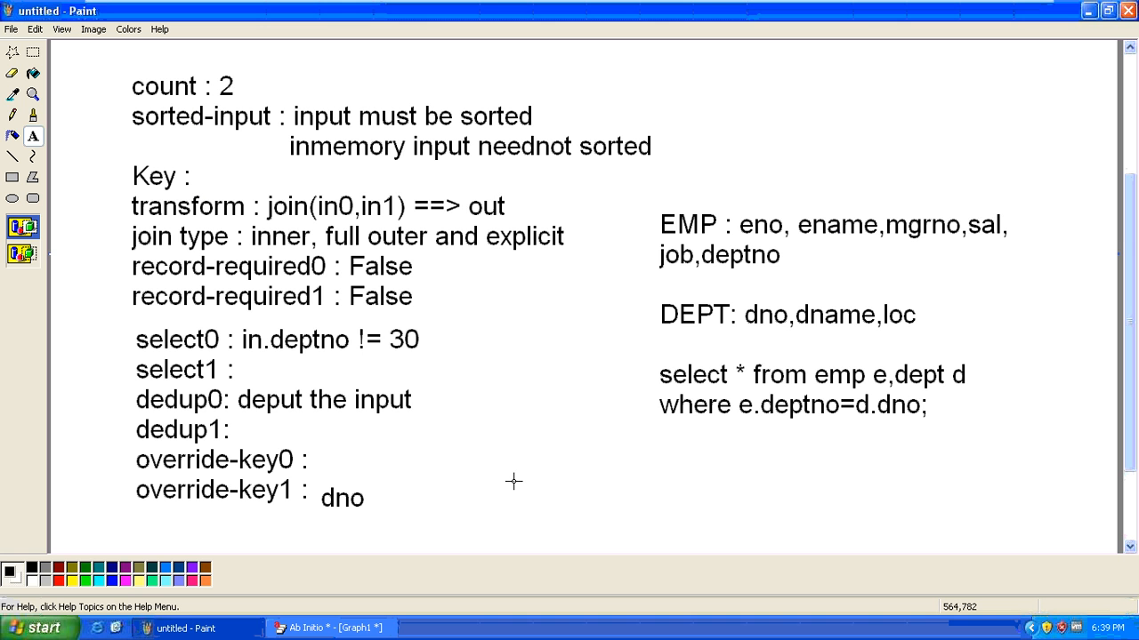
left_click_drag(642, 353, 978, 439)
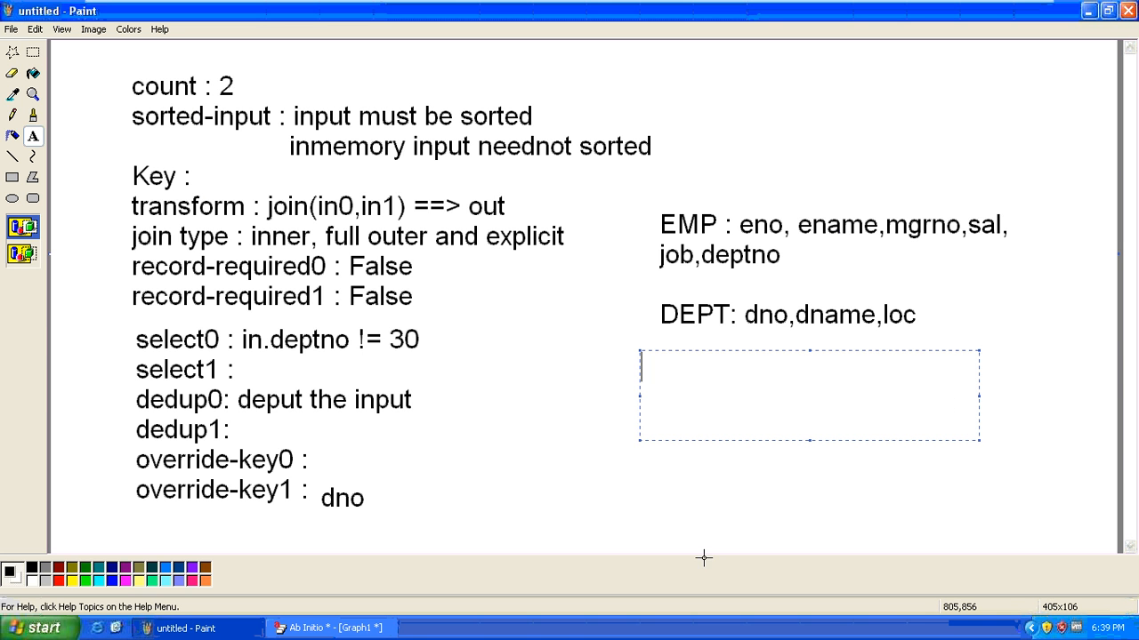
left_click(573, 463)
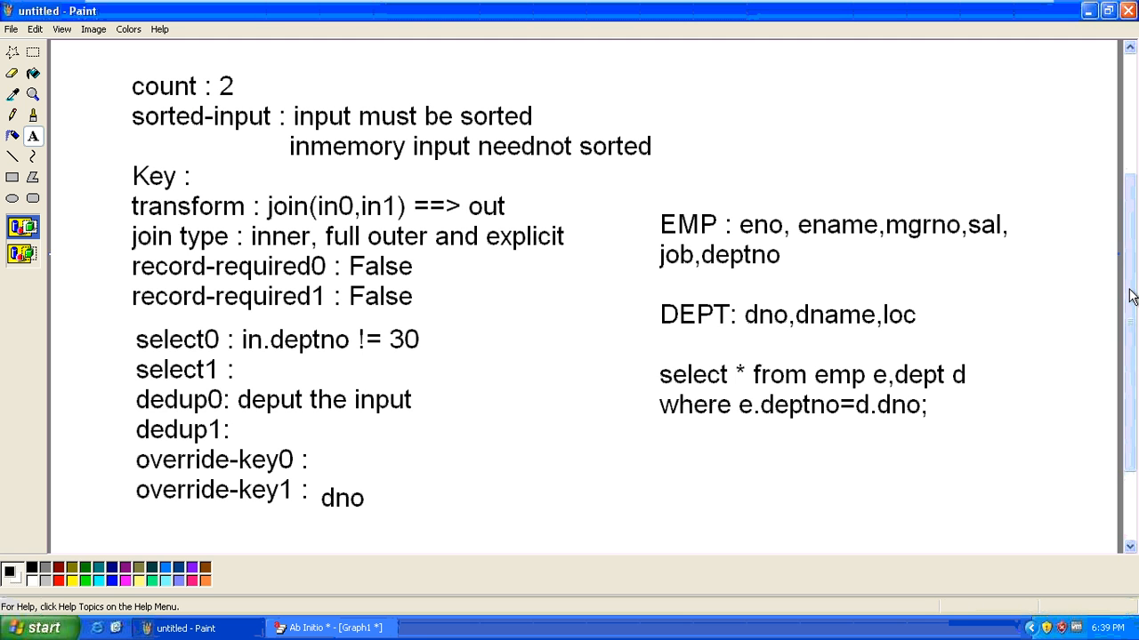
left_click_drag(1132, 303, 1134, 319)
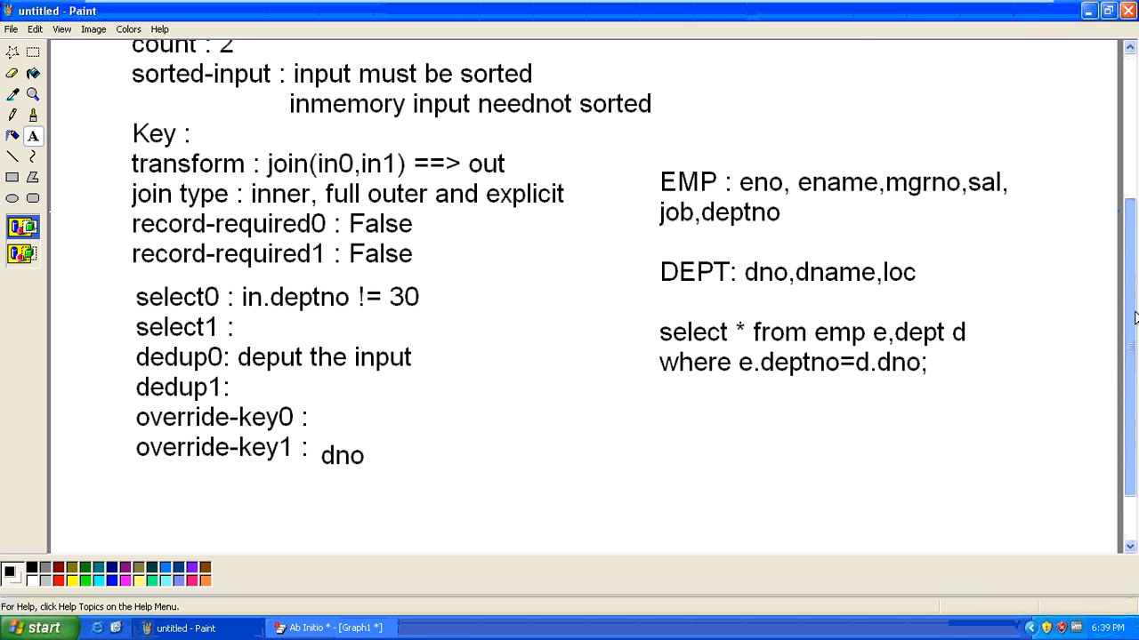
Scroll down and drag the canvas's bottom-right handle to extend it below the notes
left_click_drag(1135, 319, 1132, 317)
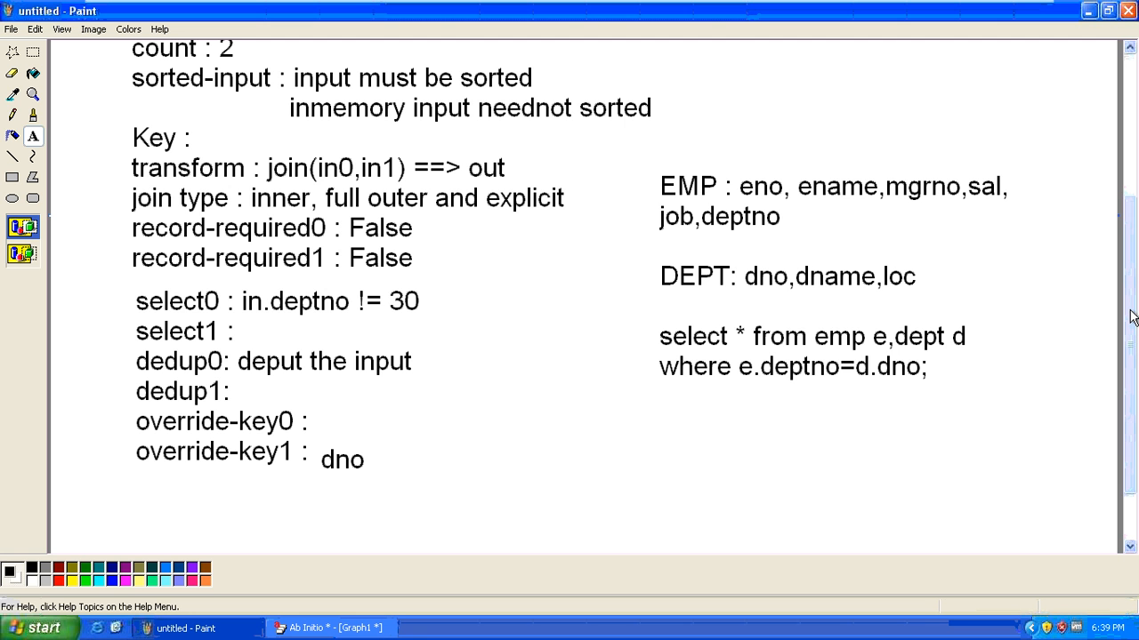
left_click_drag(1132, 318, 1135, 383)
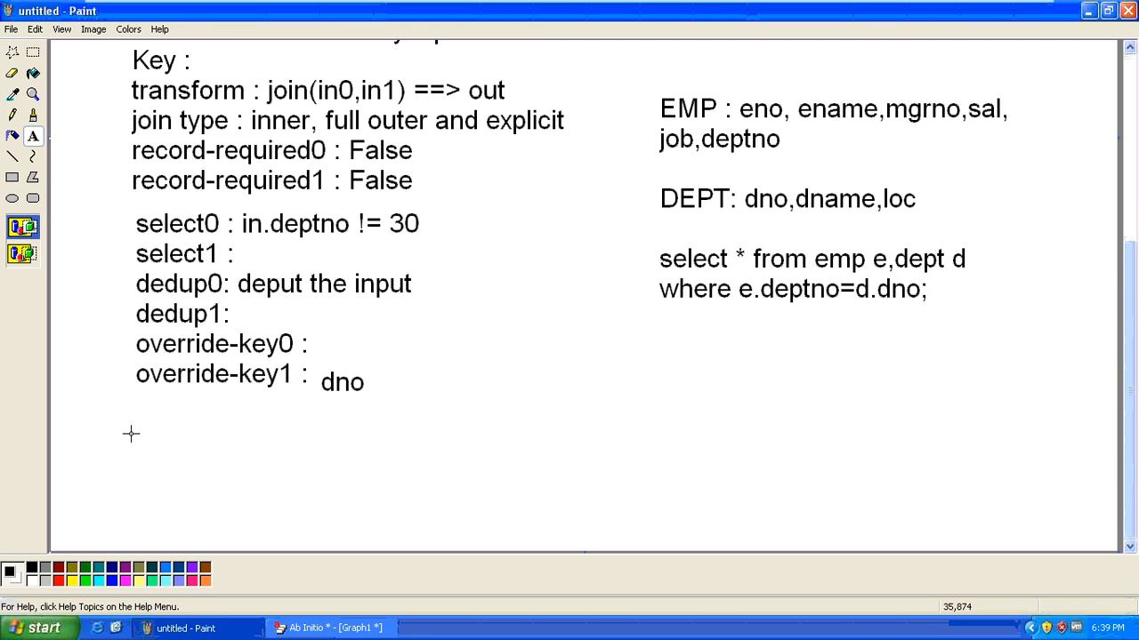
left_click(1131, 543)
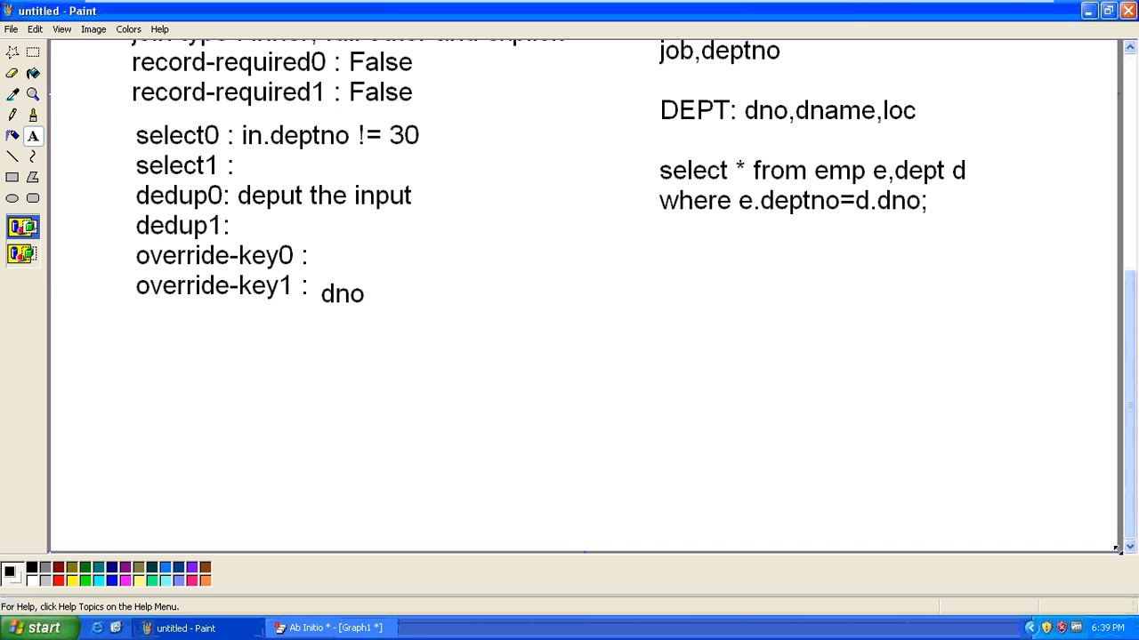
left_click_drag(1130, 628, 1131, 629)
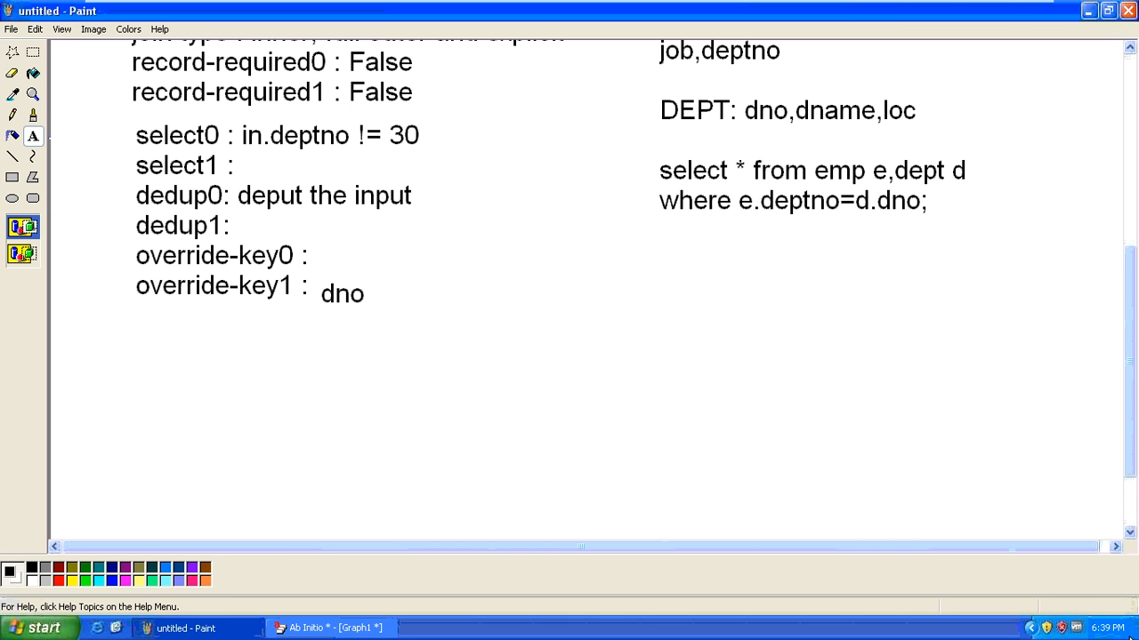
left_click(1131, 523)
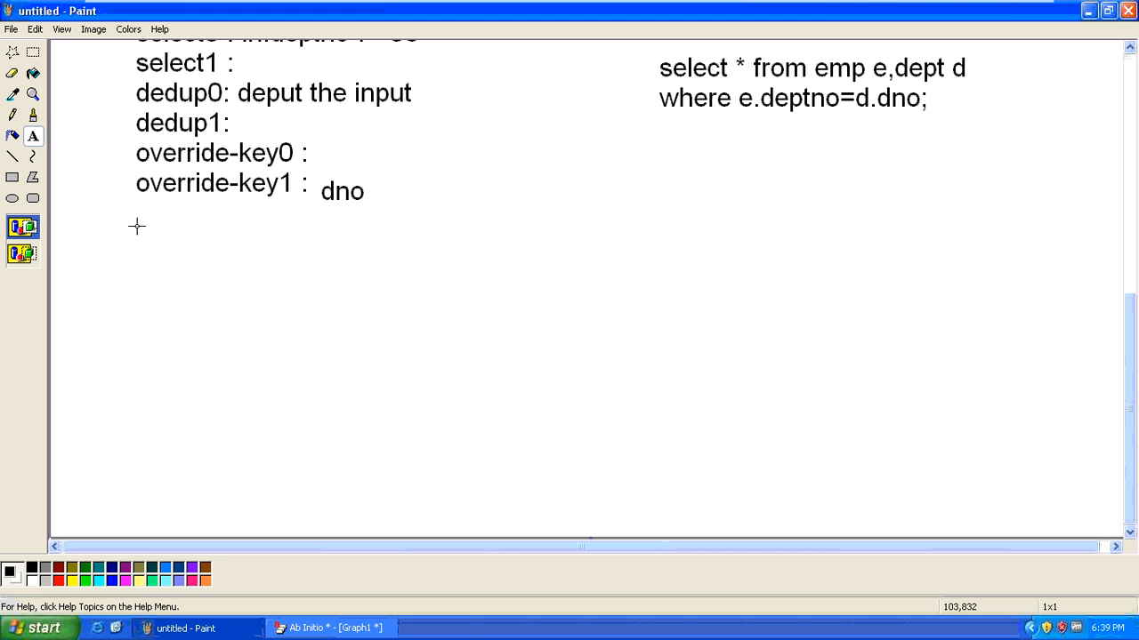
Add a text block below override-key1 reading 'max-memory : 8MB' and 'max-core : 64MB'
left_click_drag(135, 225, 197, 257)
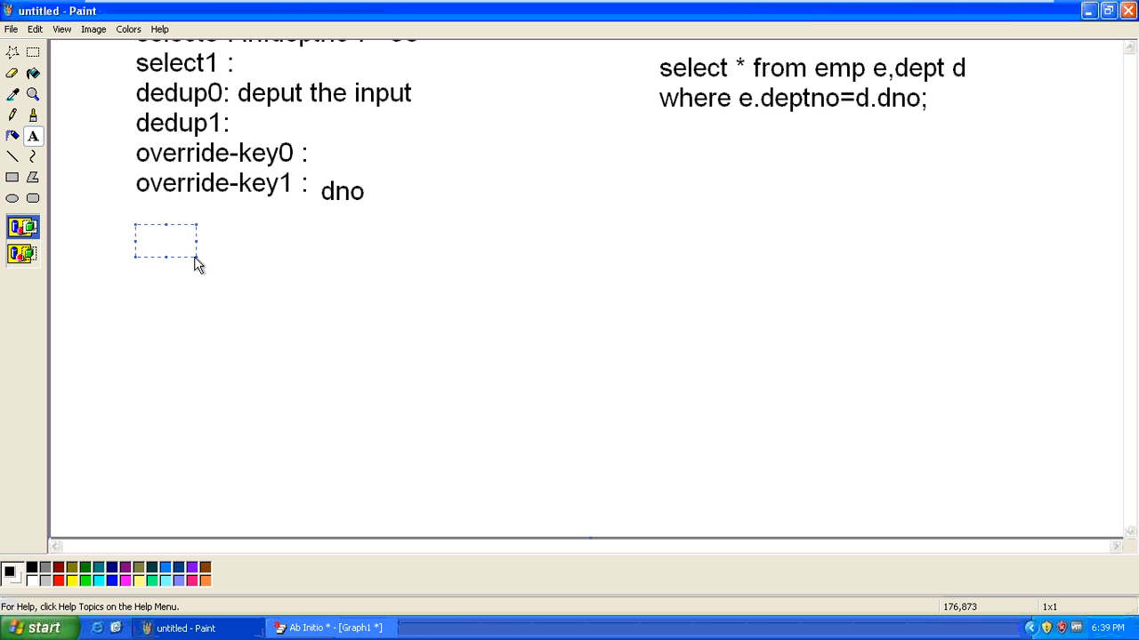
left_click_drag(318, 314, 552, 416)
type("max")
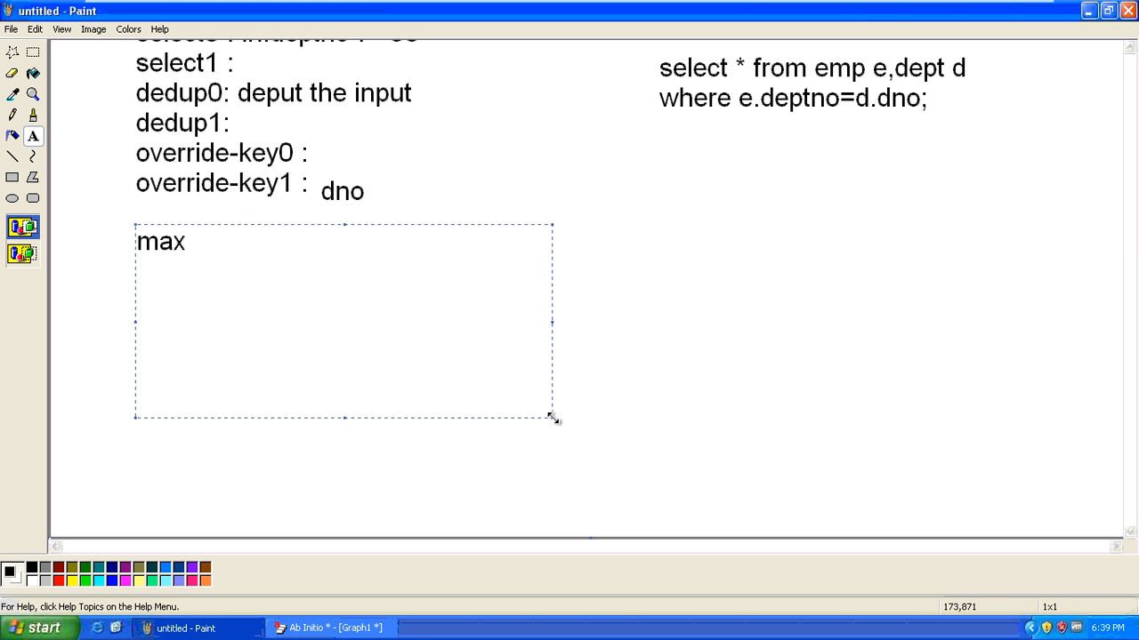
type("-memory :")
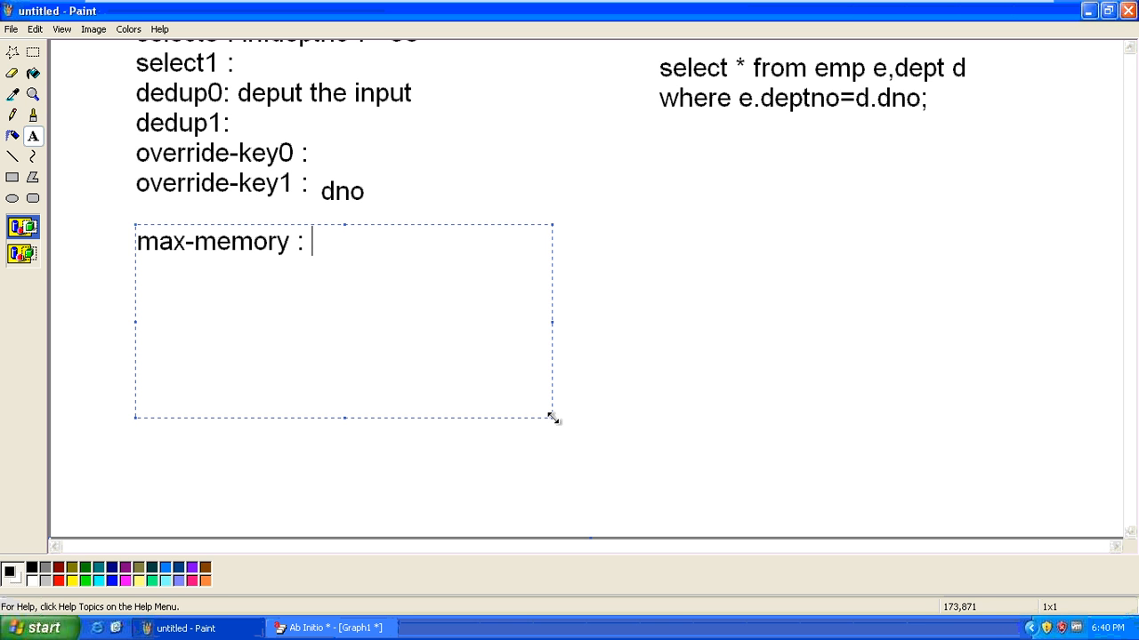
type("8MB")
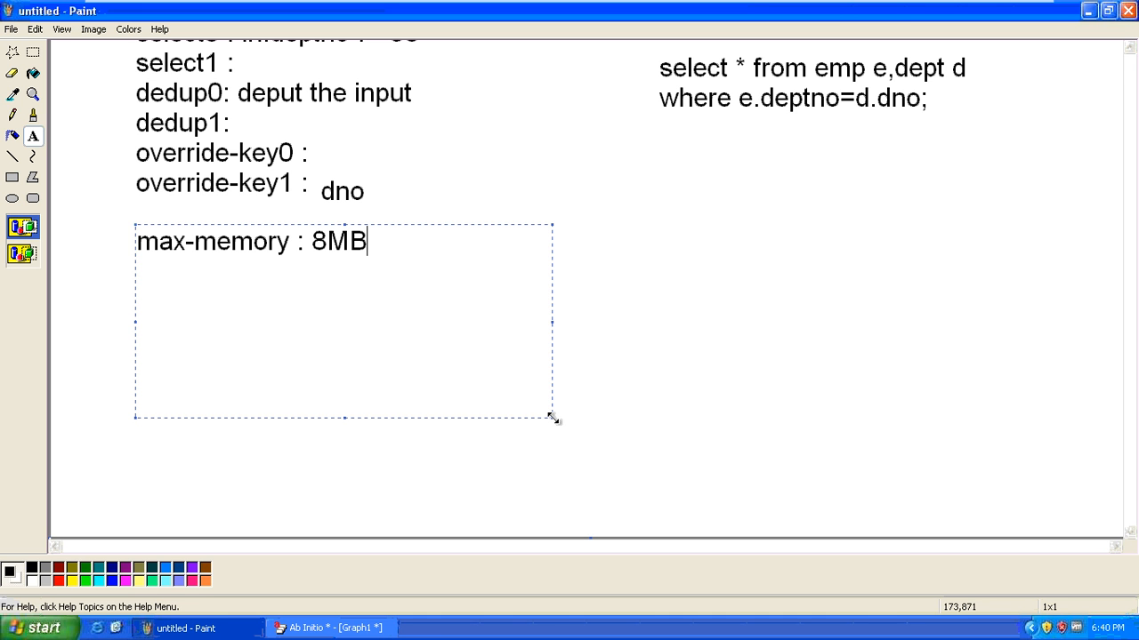
key("Return")
type("max-x")
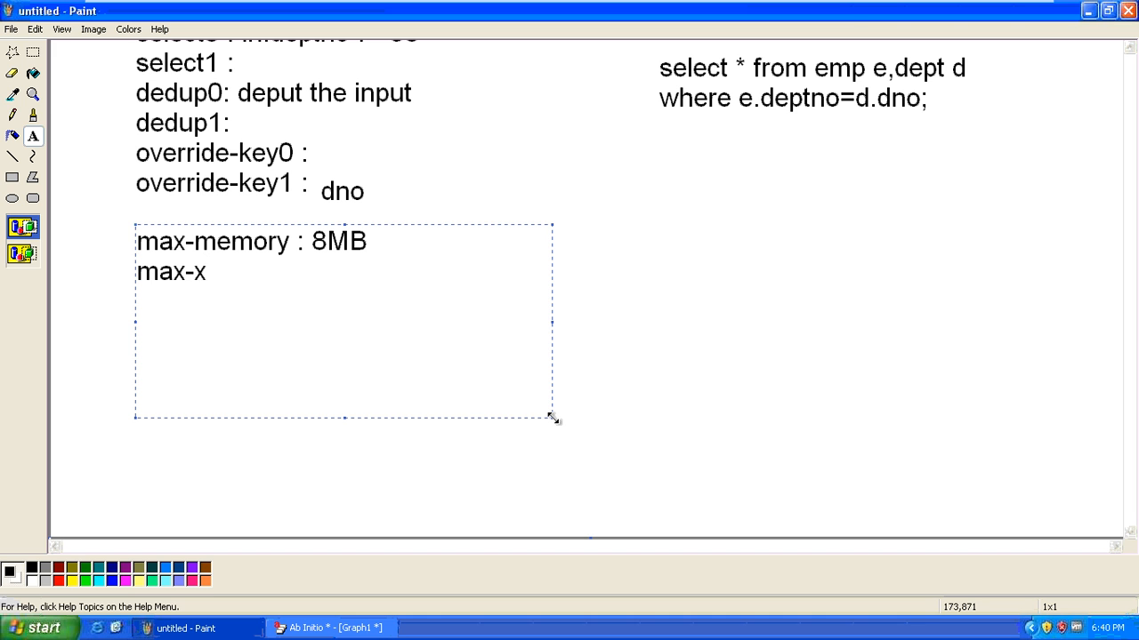
key("BackSpace")
type("core : 64")
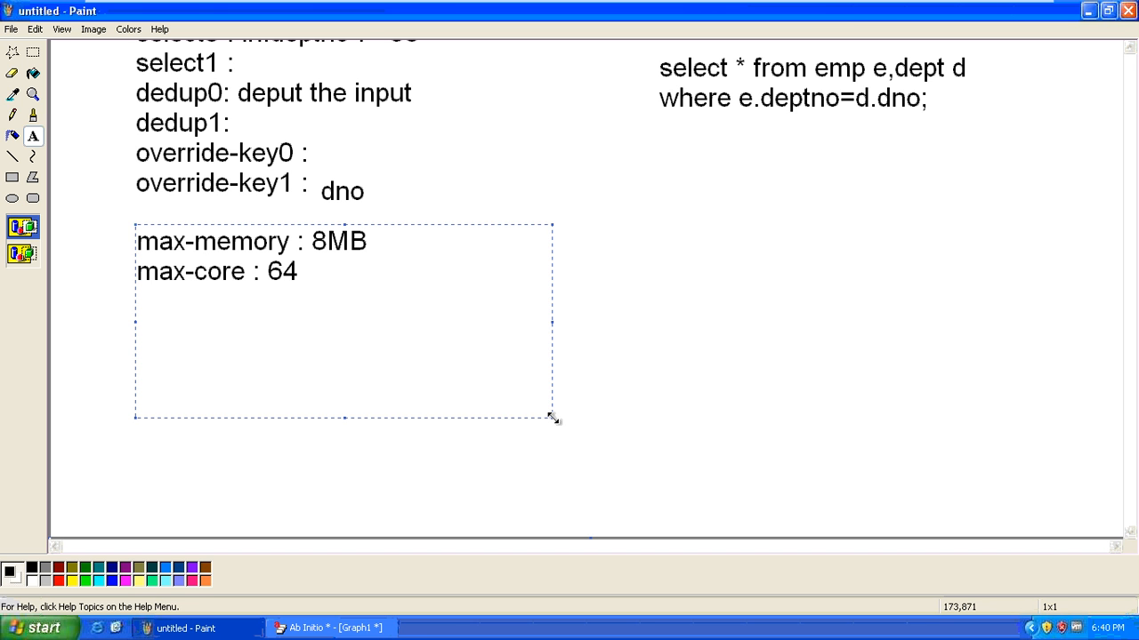
type("MB")
left_click(270, 271)
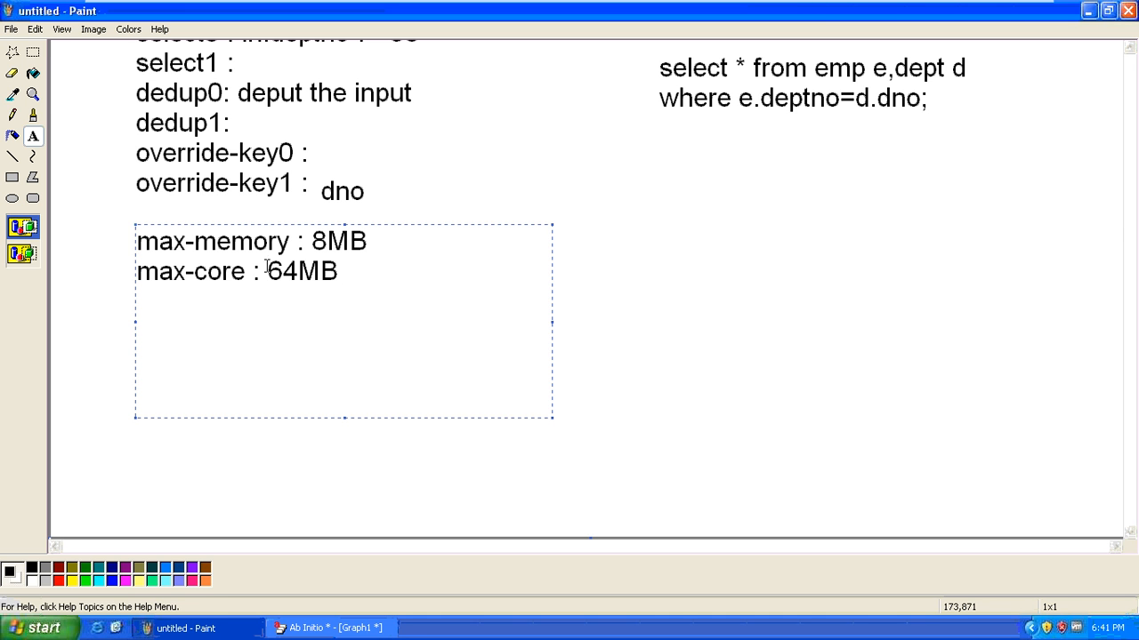
left_click_drag(270, 271, 119, 246)
left_click(346, 269)
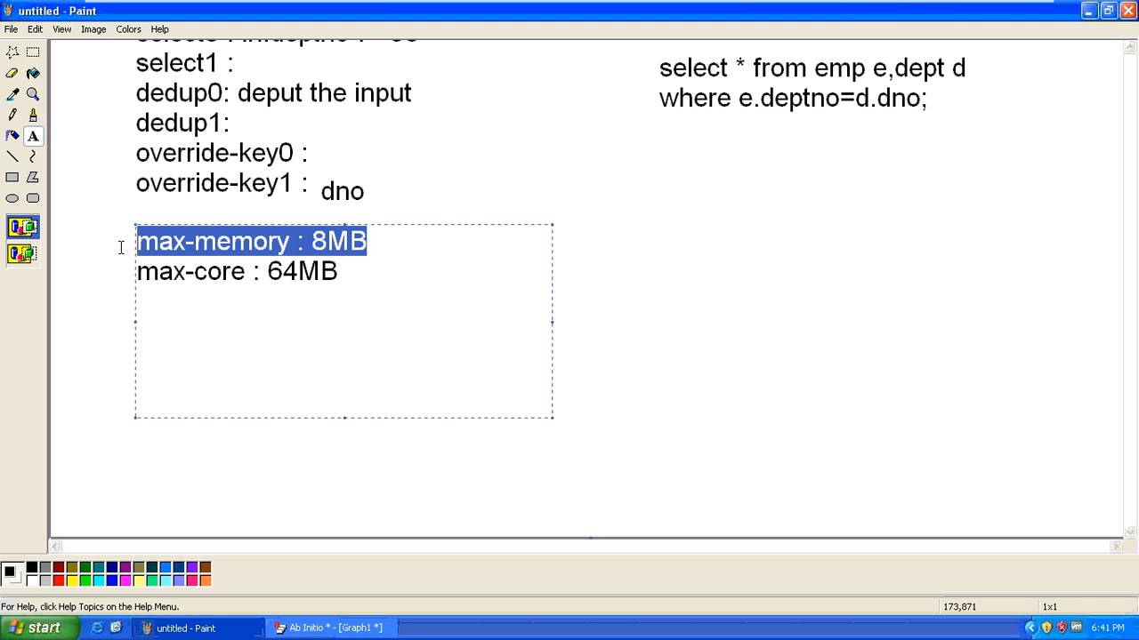
left_click(370, 270)
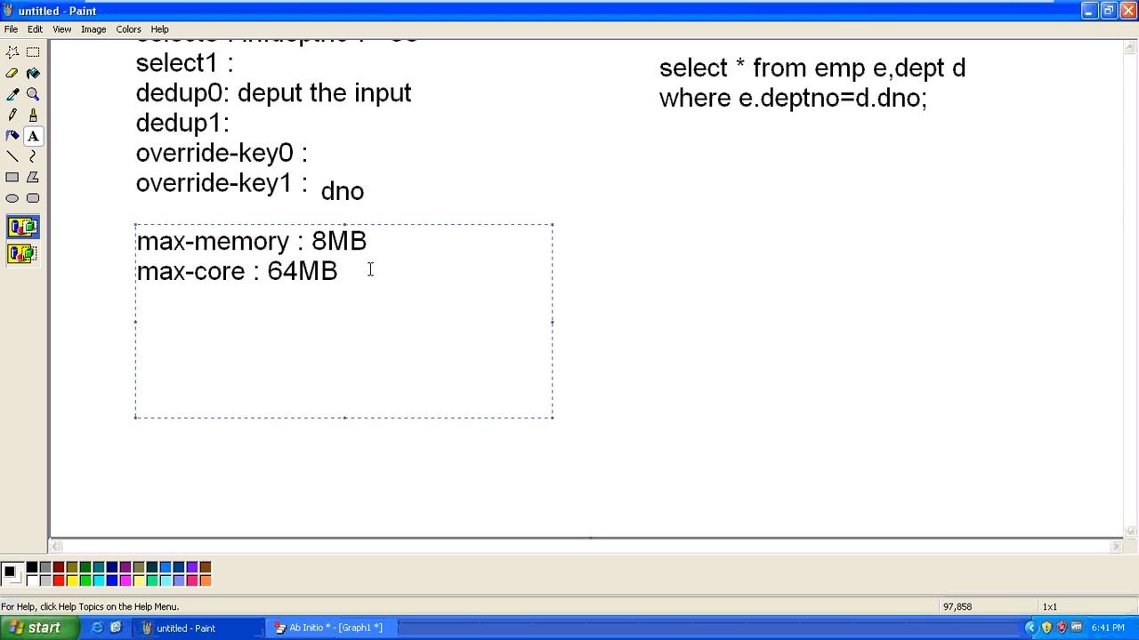
left_click_drag(375, 241, 133, 242)
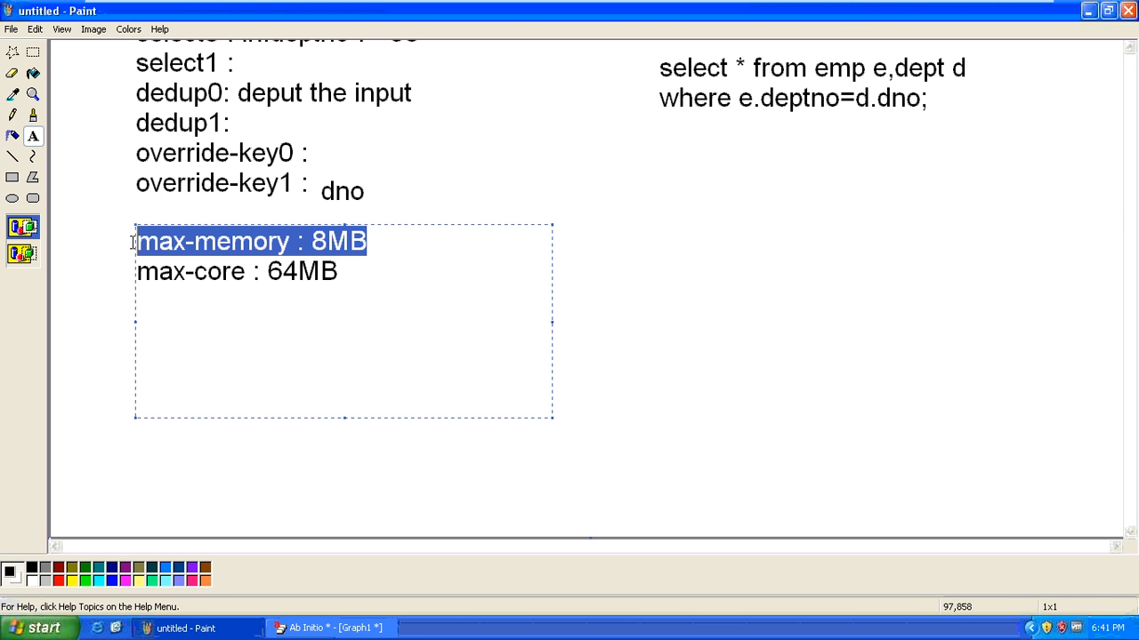
left_click(349, 274)
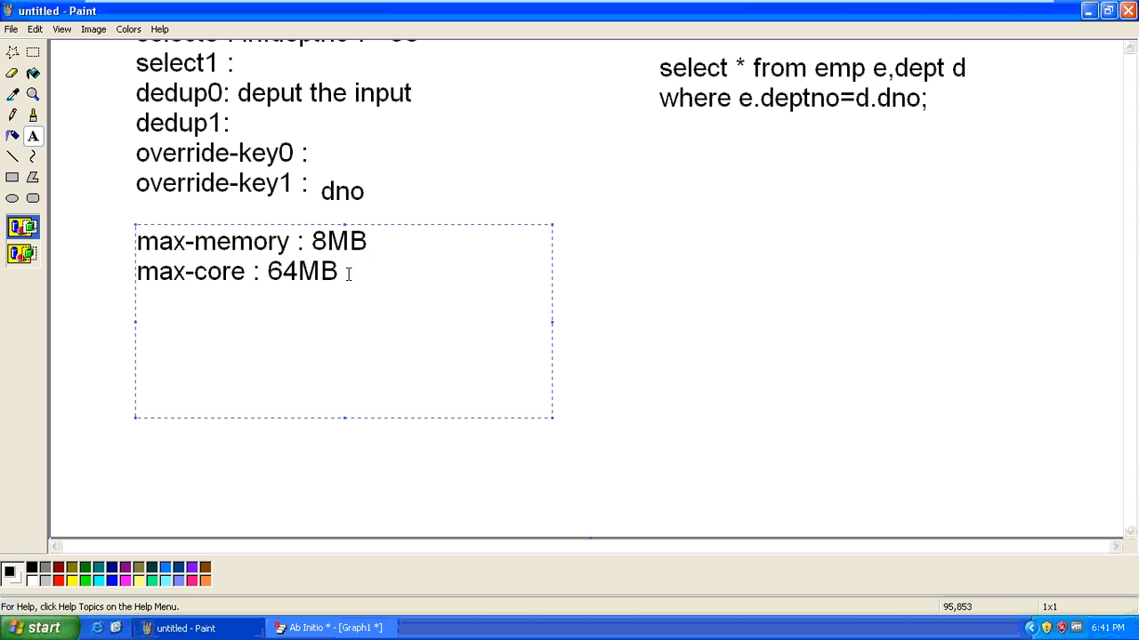
left_click_drag(349, 274, 134, 269)
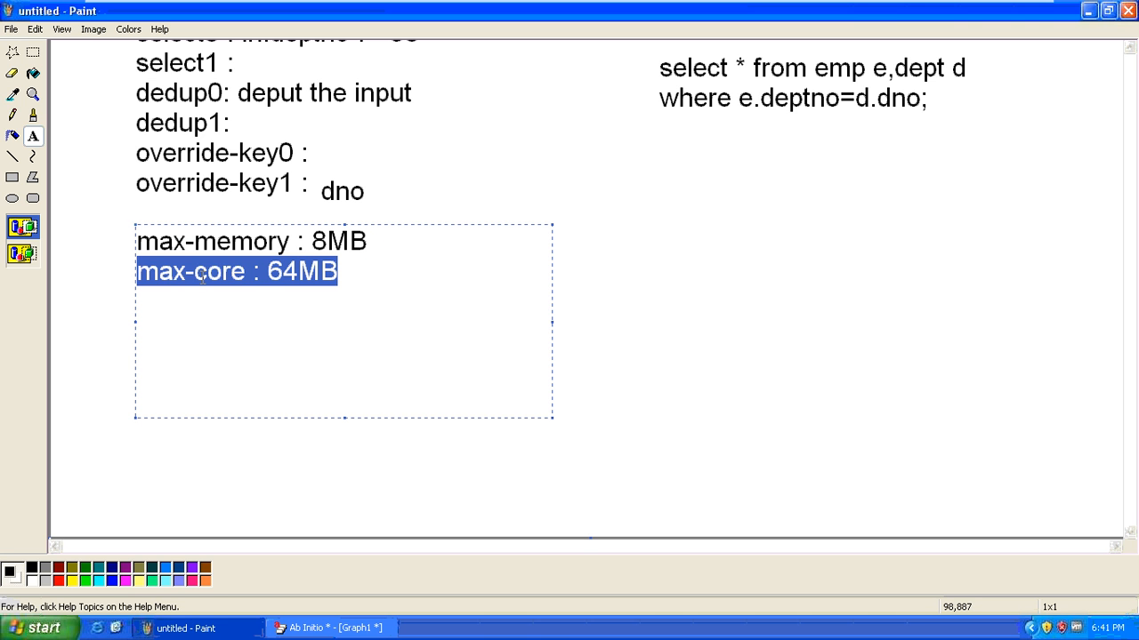
left_click(268, 274)
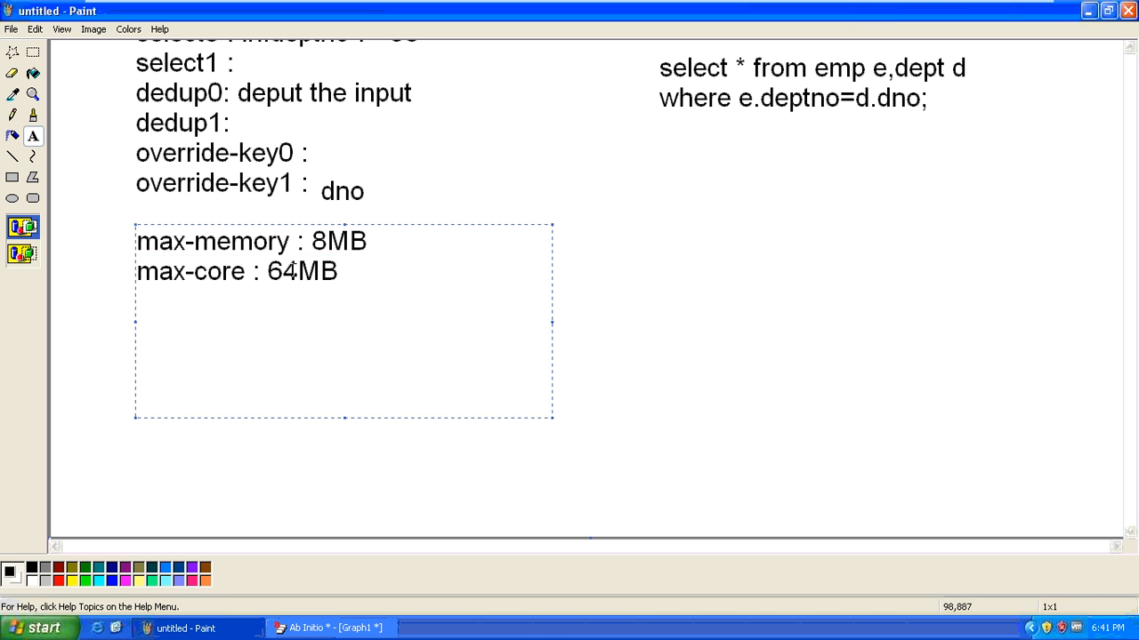
left_click_drag(269, 274, 355, 266)
left_click(356, 265)
Add 'check-sort : true' as the third notes line and highlight it for emphasis
key("Return")
type("chec")
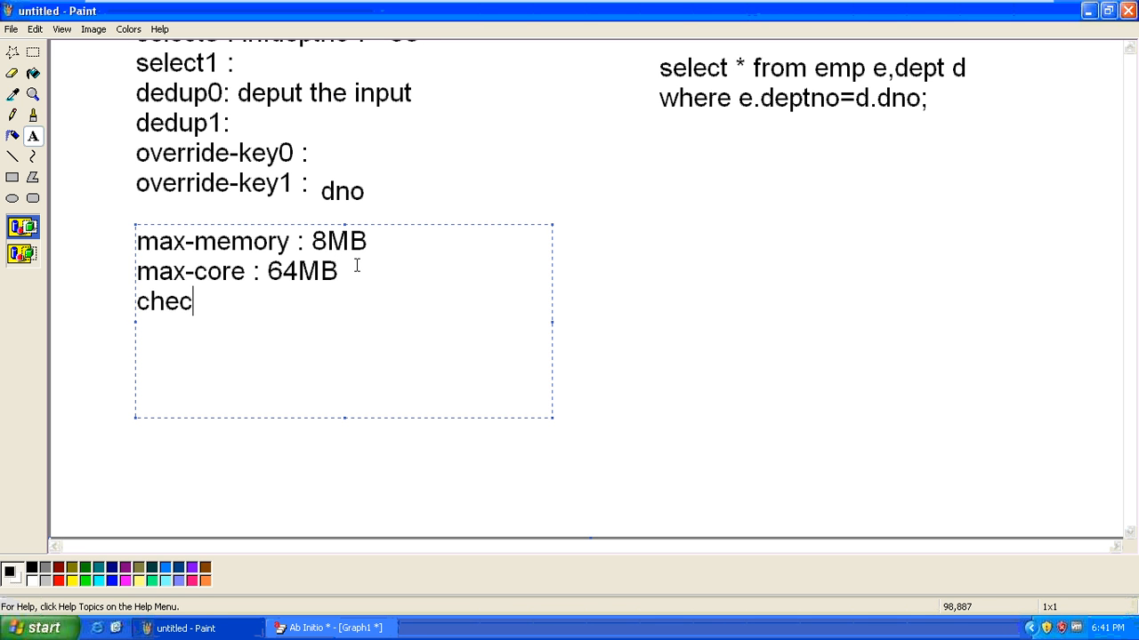
type("k-sort : ")
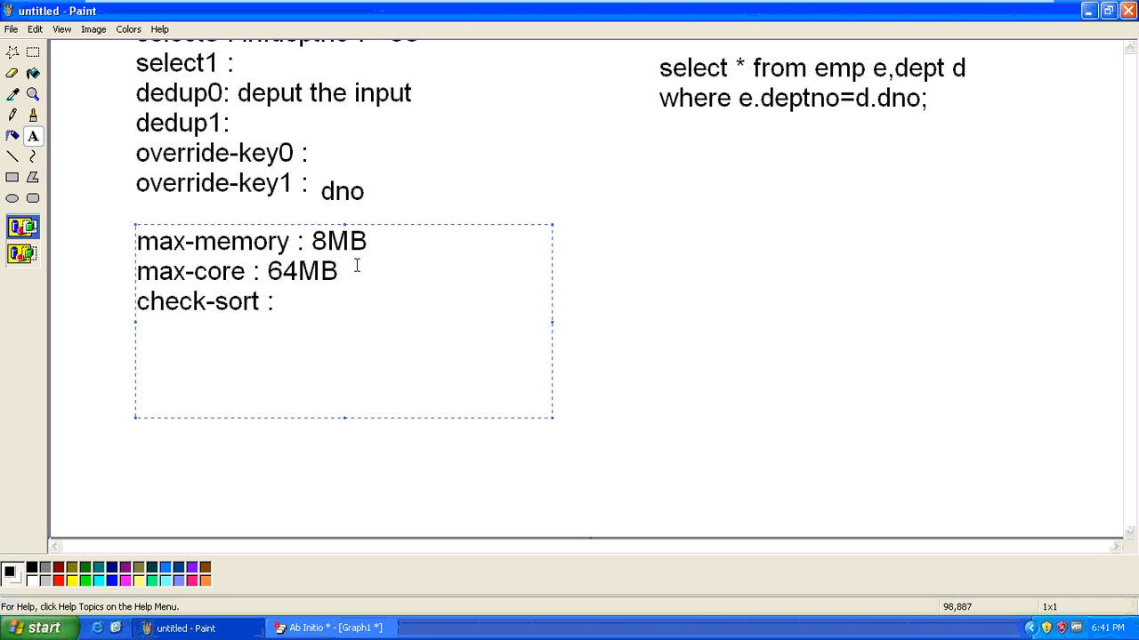
type("true")
left_click_drag(269, 301, 133, 303)
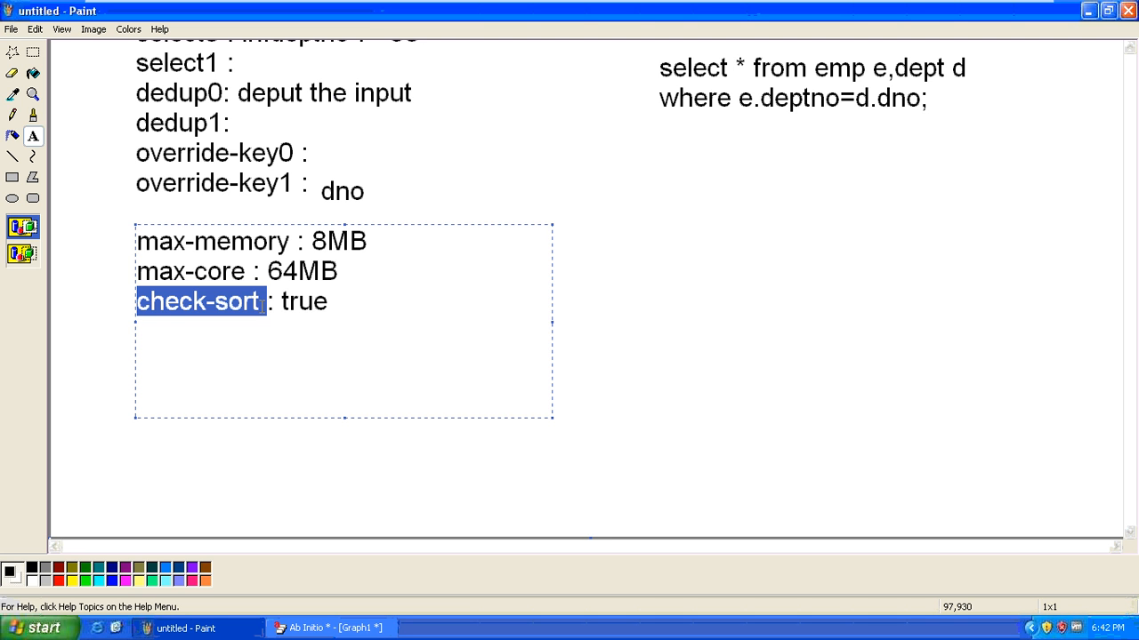
left_click(355, 301)
left_click_drag(356, 301, 120, 300)
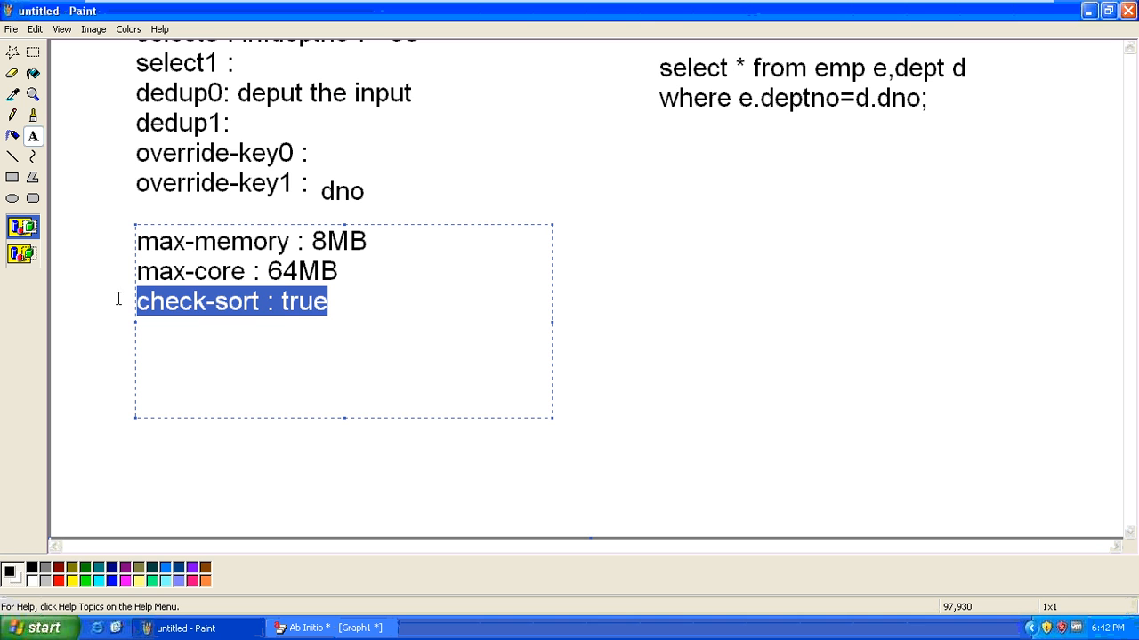
left_click(343, 303)
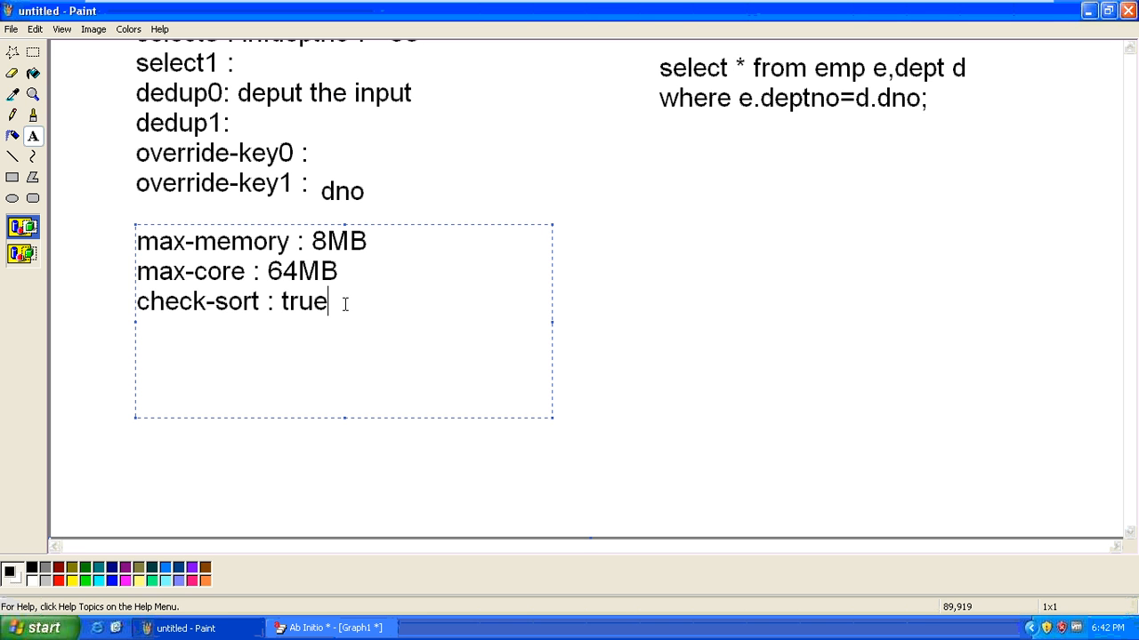
Add 'driving : 0' as the fourth parameter line under check-sort
key("Return")
type("driving :")
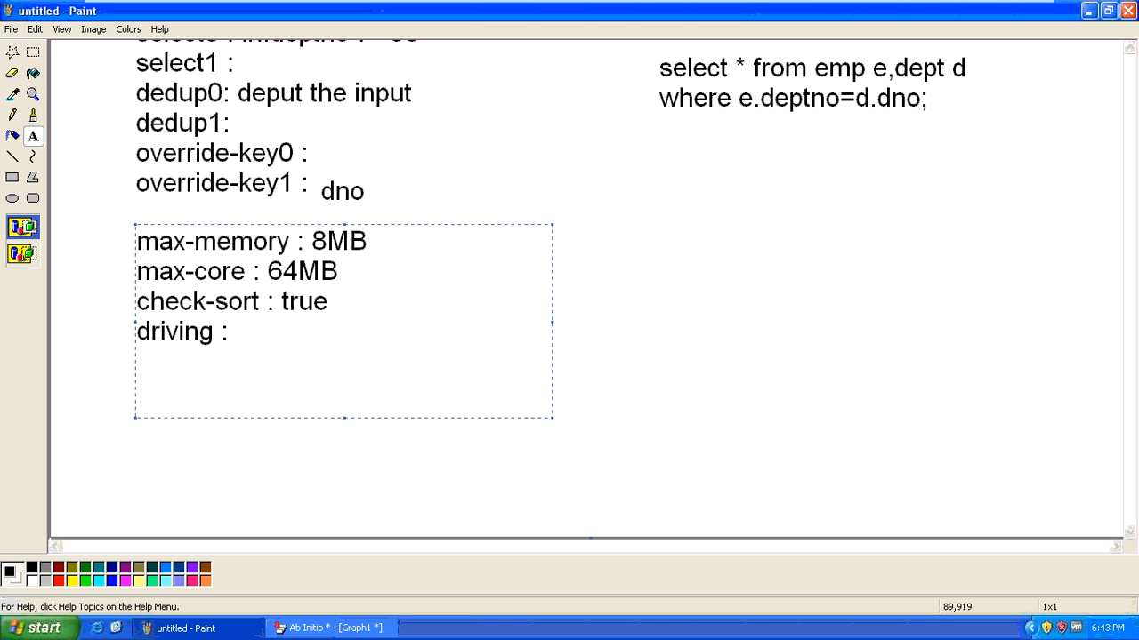
type("0")
Highlight the max-memory, check-sort and driving : 0 lines in turn to discuss them
left_click_drag(368, 239, 126, 238)
left_click_drag(336, 303, 140, 307)
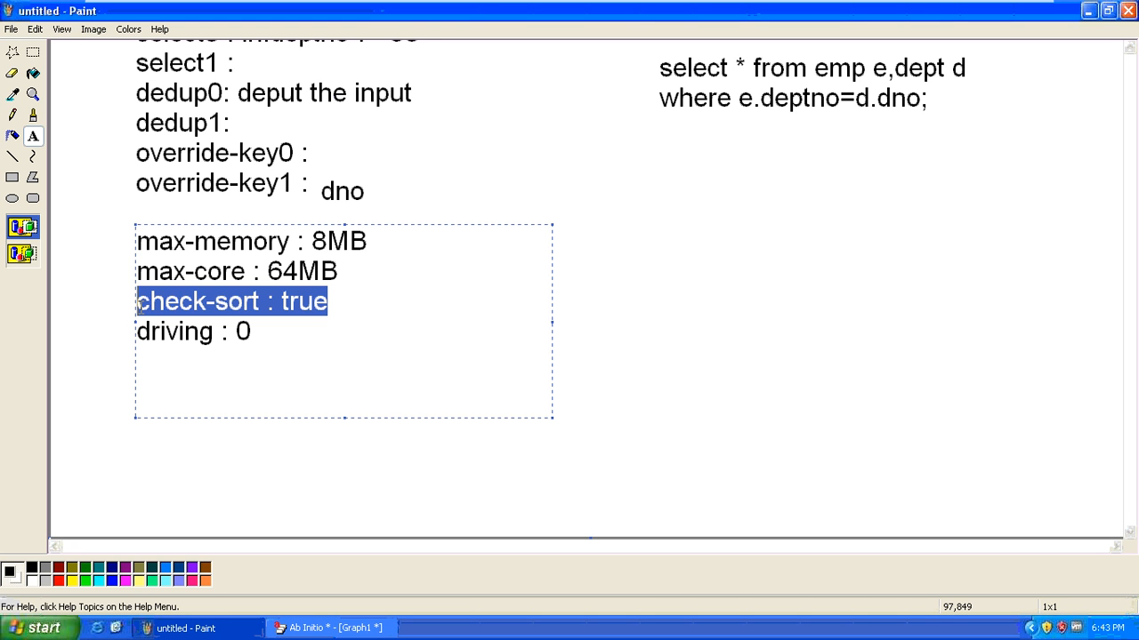
left_click(343, 273)
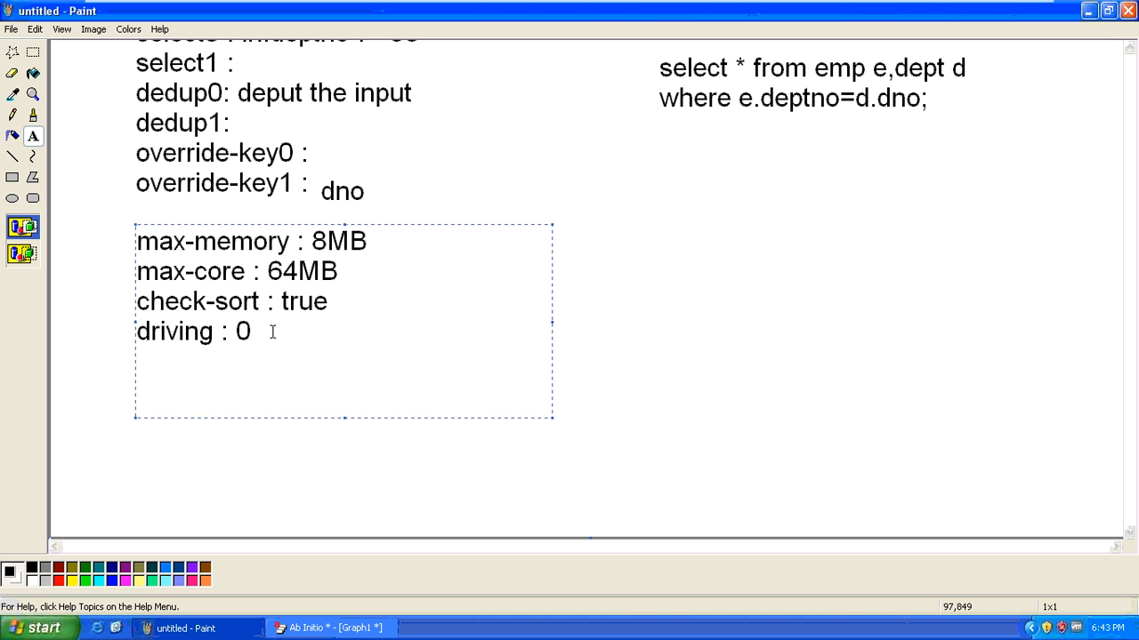
left_click_drag(272, 332, 138, 331)
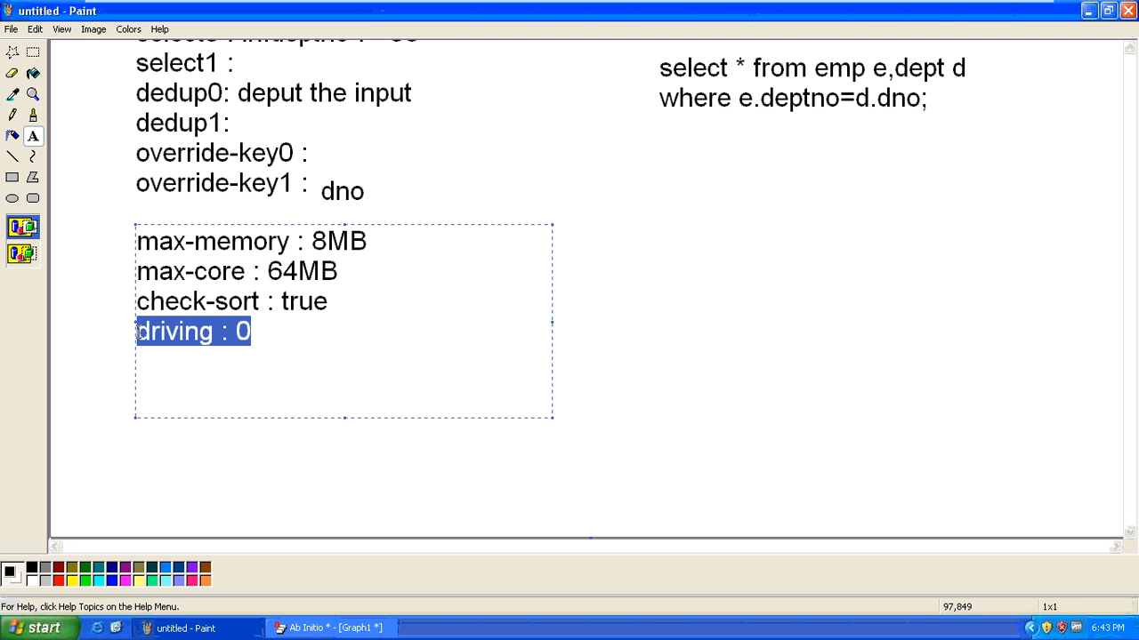
left_click(277, 343)
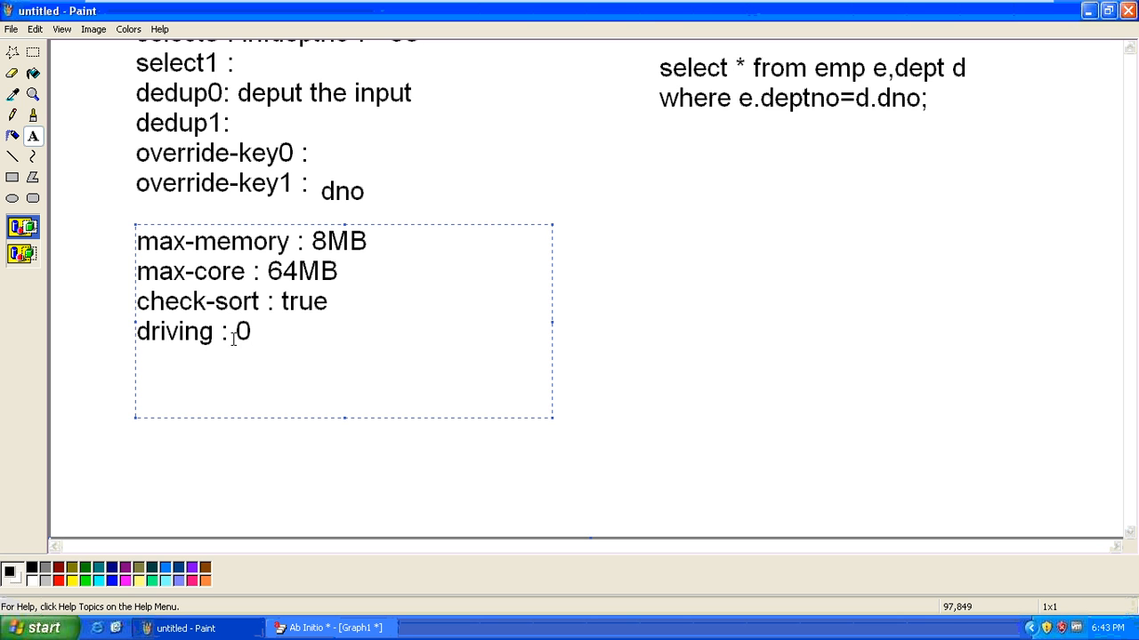
left_click_drag(139, 329, 279, 332)
left_click(284, 328)
left_click(280, 333)
Commit the parameter notes and start a side block with labels ino, in1 and in2
left_click(675, 329)
left_click(547, 229)
type("ino")
key("Return")
type("in1")
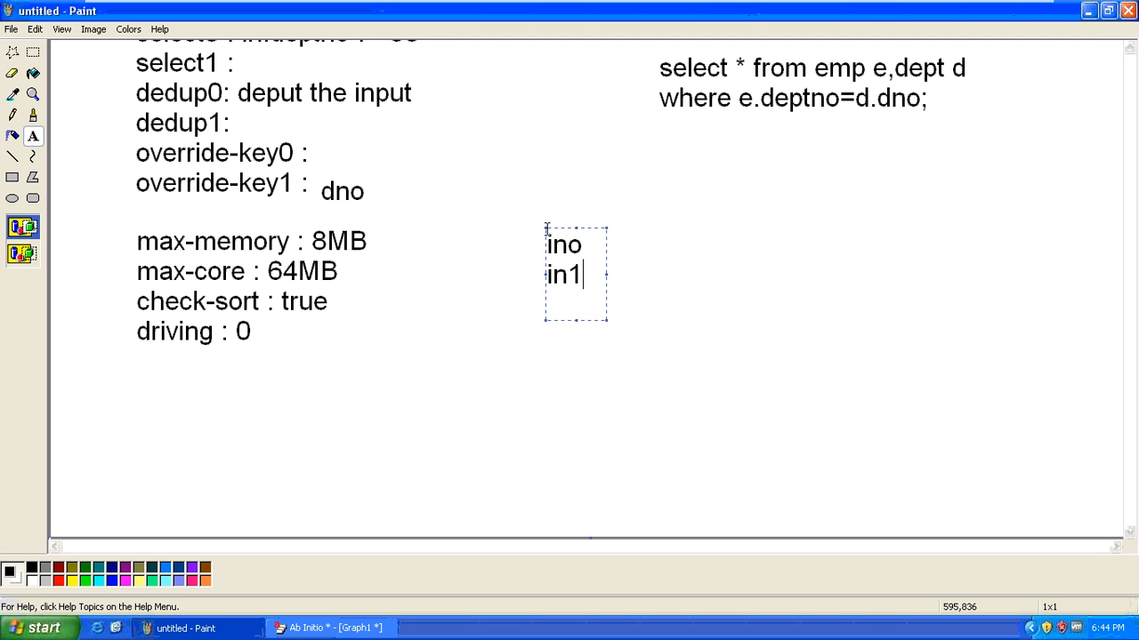
key("Return")
type("in2")
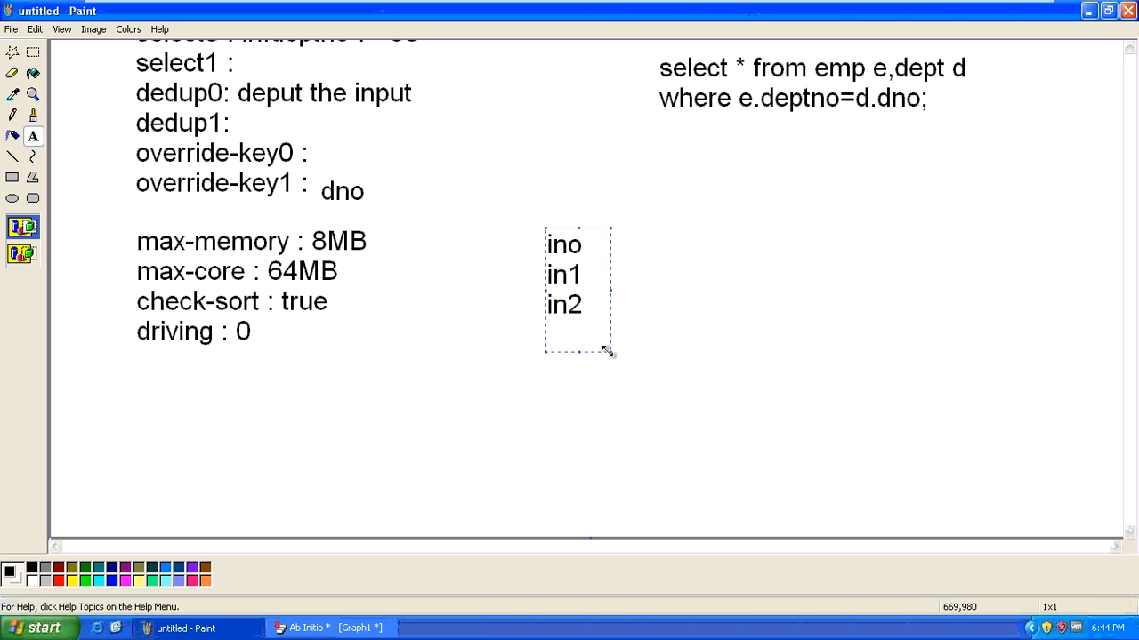
Widen the side block and add values 40MB, 85MB and 50MB to ino, in1, in2
left_click_drag(606, 348, 816, 383)
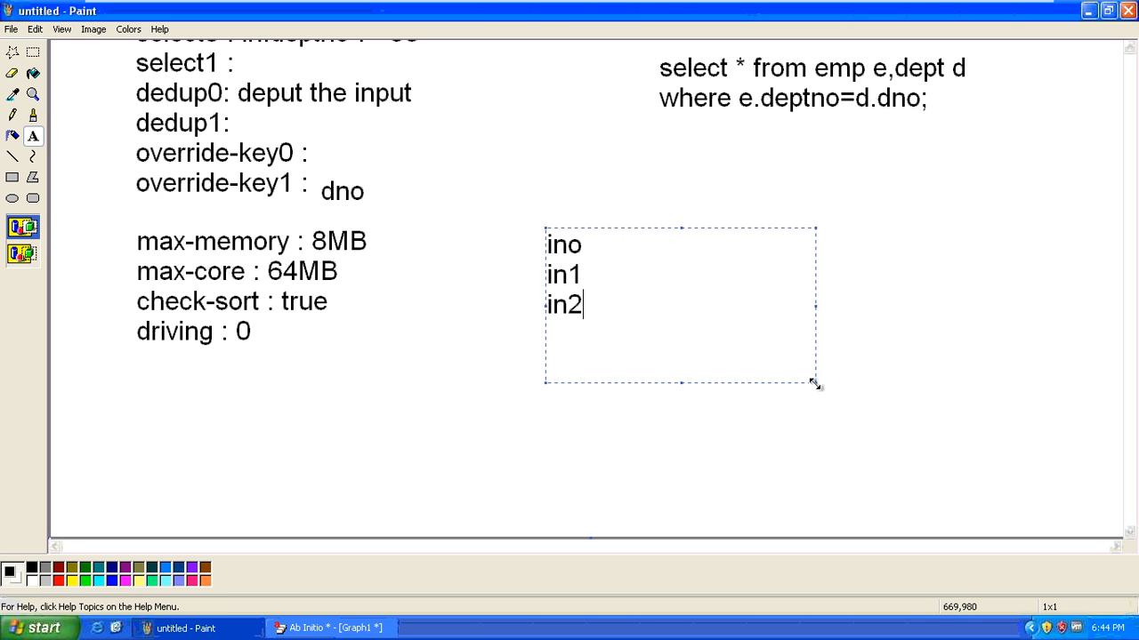
left_click(624, 248)
type(": 40M")
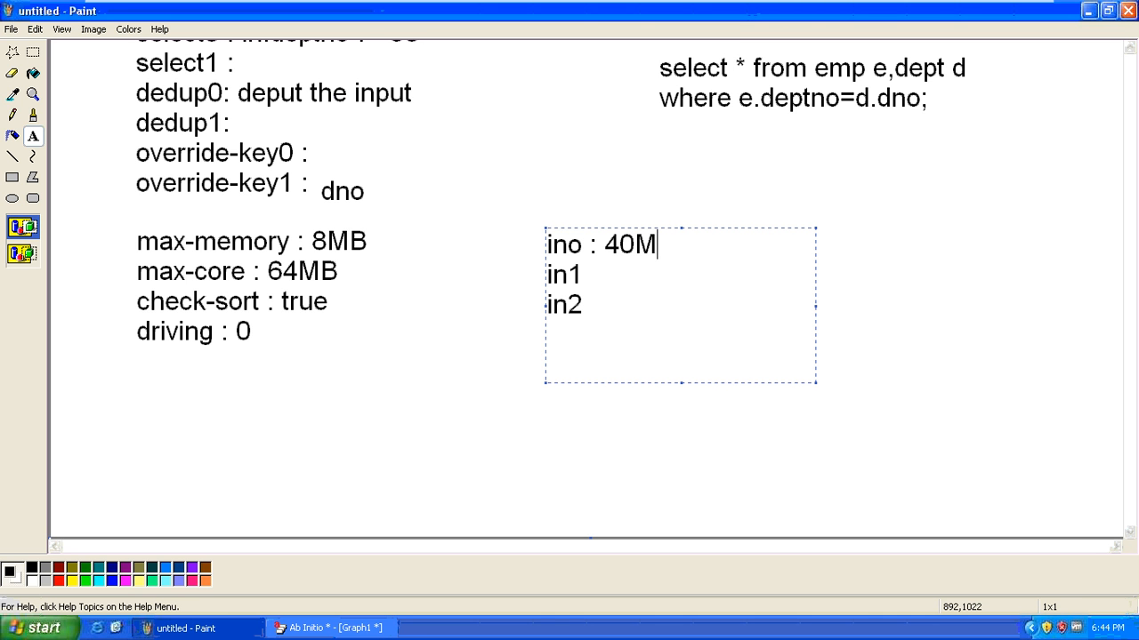
type("B")
key("Down")
type(": 85")
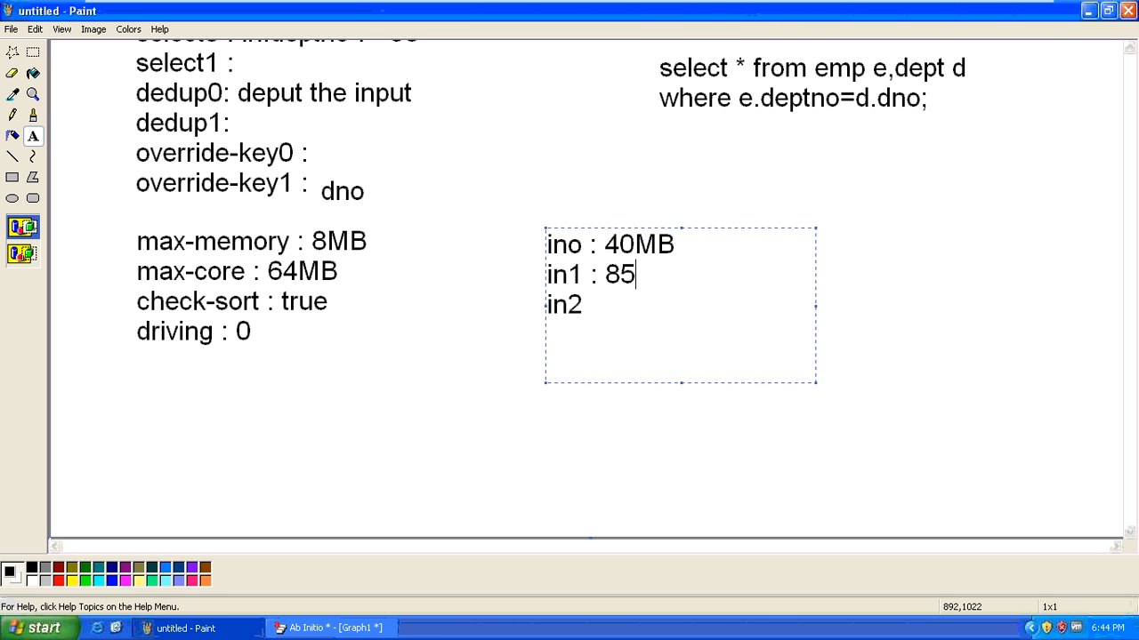
type("MB ")
type("in2 :")
type(" 5")
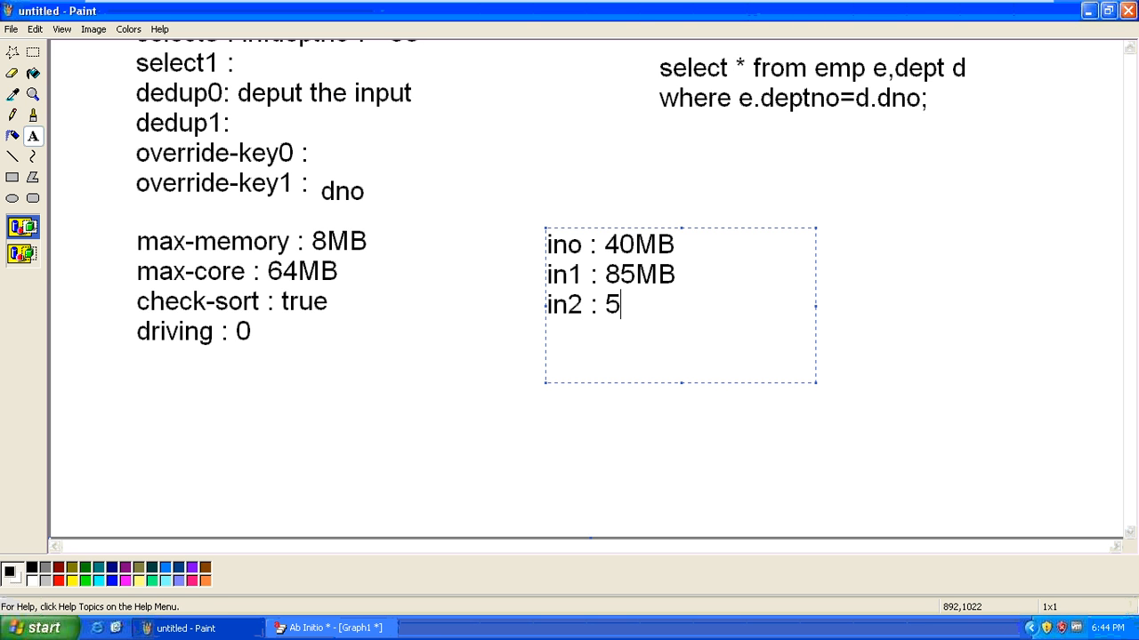
type("0MB")
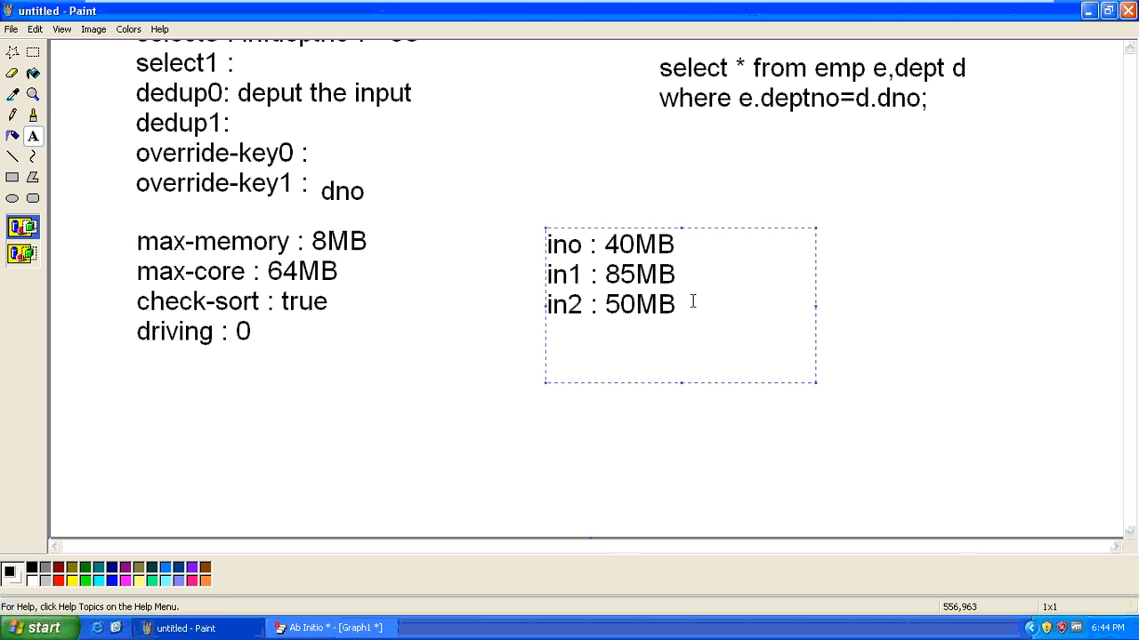
Highlight the ino, in1 : 85MB and in2 : 50MB lines one by one while explaining them
left_click_drag(690, 303, 540, 241)
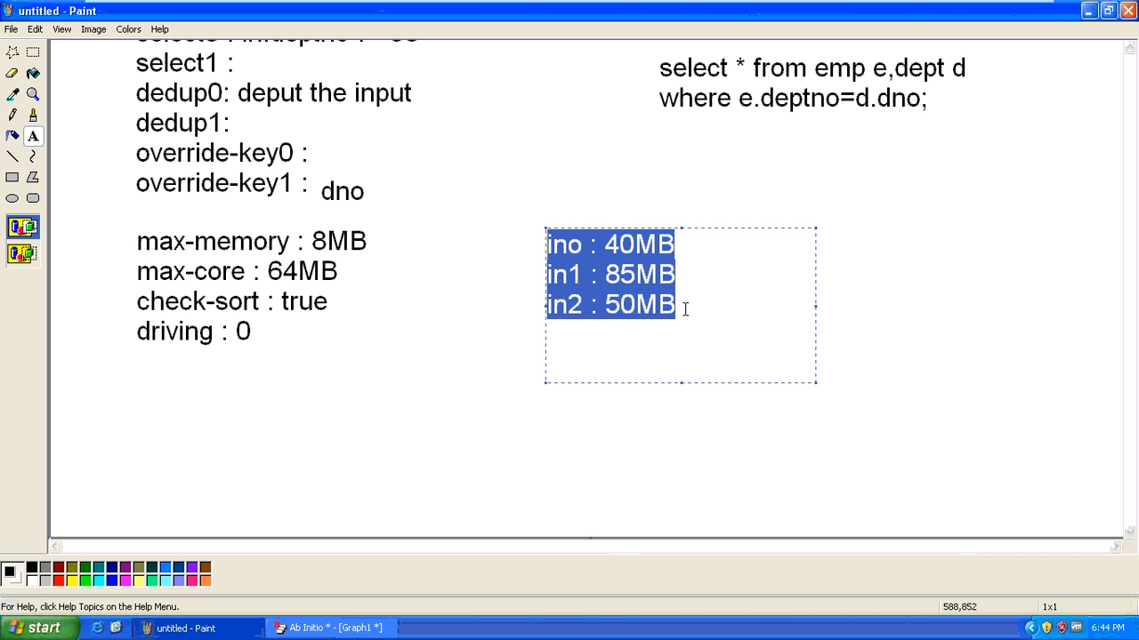
left_click(569, 276)
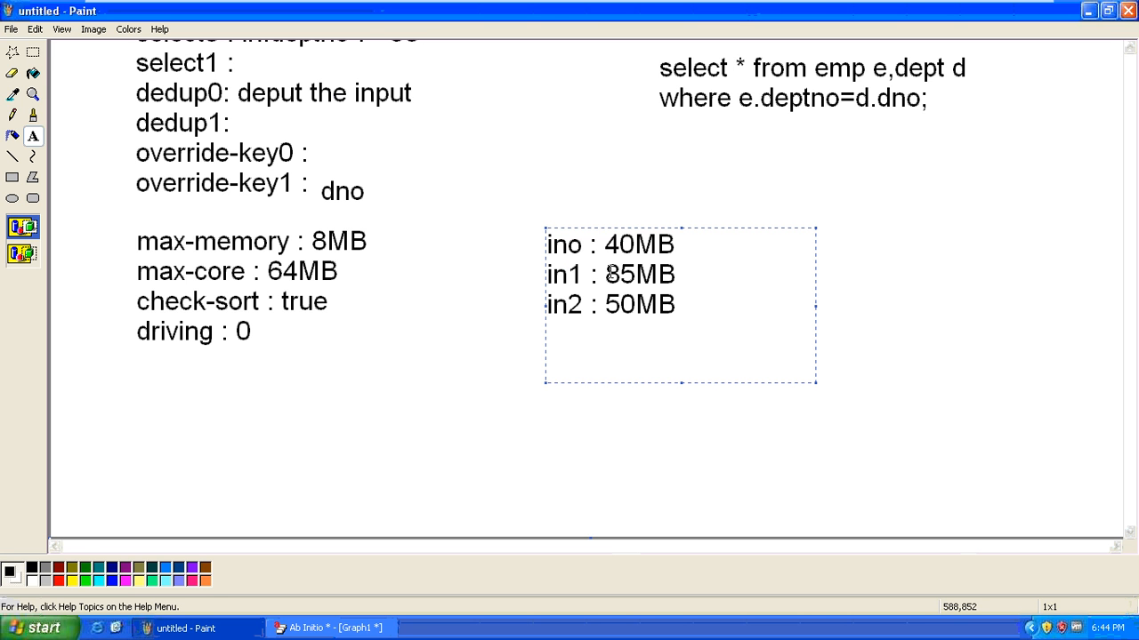
left_click(691, 273)
left_click_drag(691, 273, 510, 274)
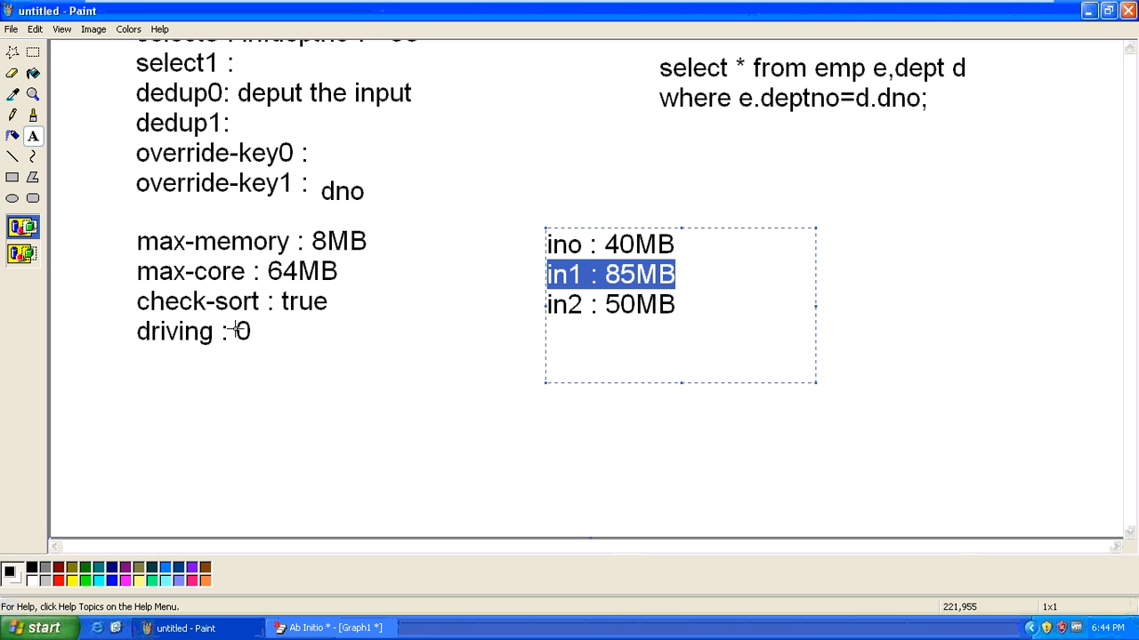
left_click(742, 320)
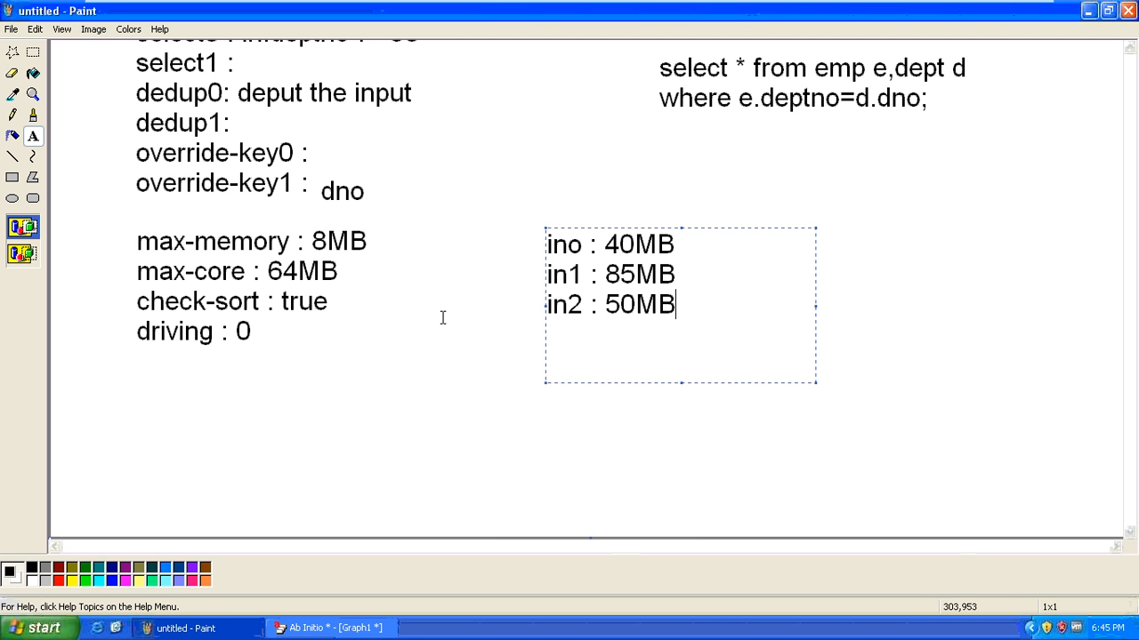
left_click(684, 276)
left_click_drag(684, 277, 549, 274)
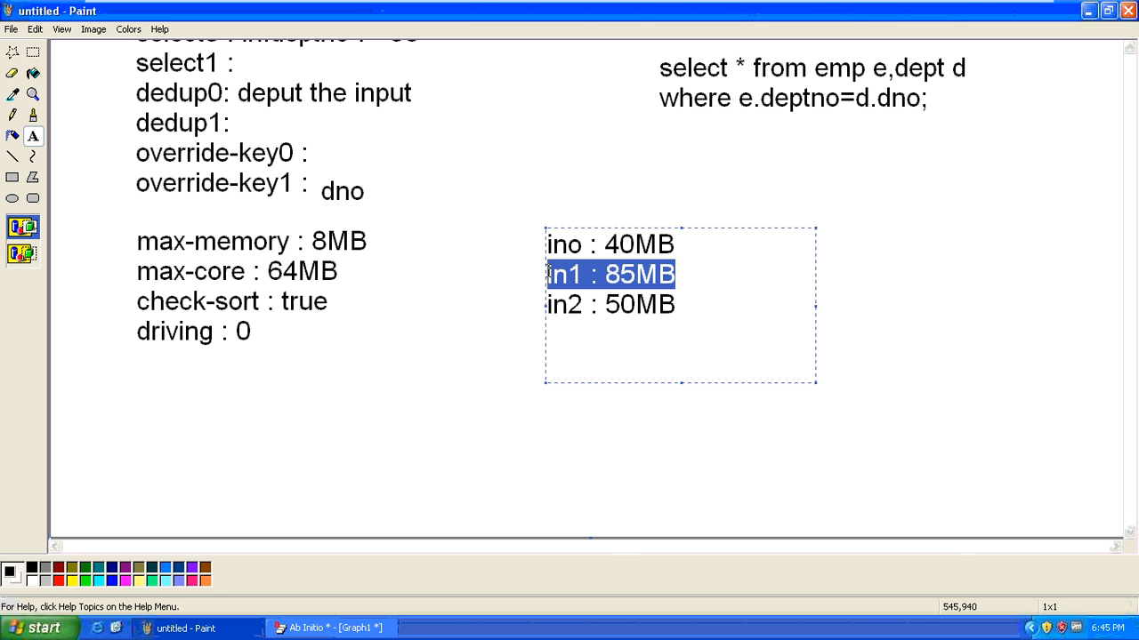
left_click(687, 305)
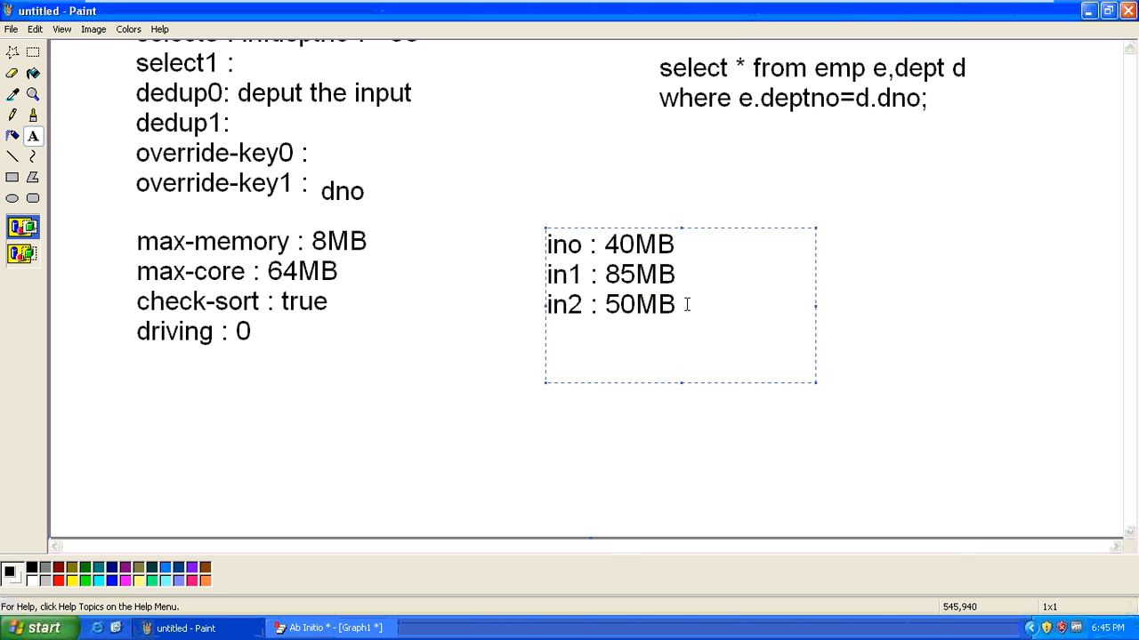
left_click_drag(686, 305, 533, 302)
left_click(712, 246)
left_click_drag(677, 273, 510, 272)
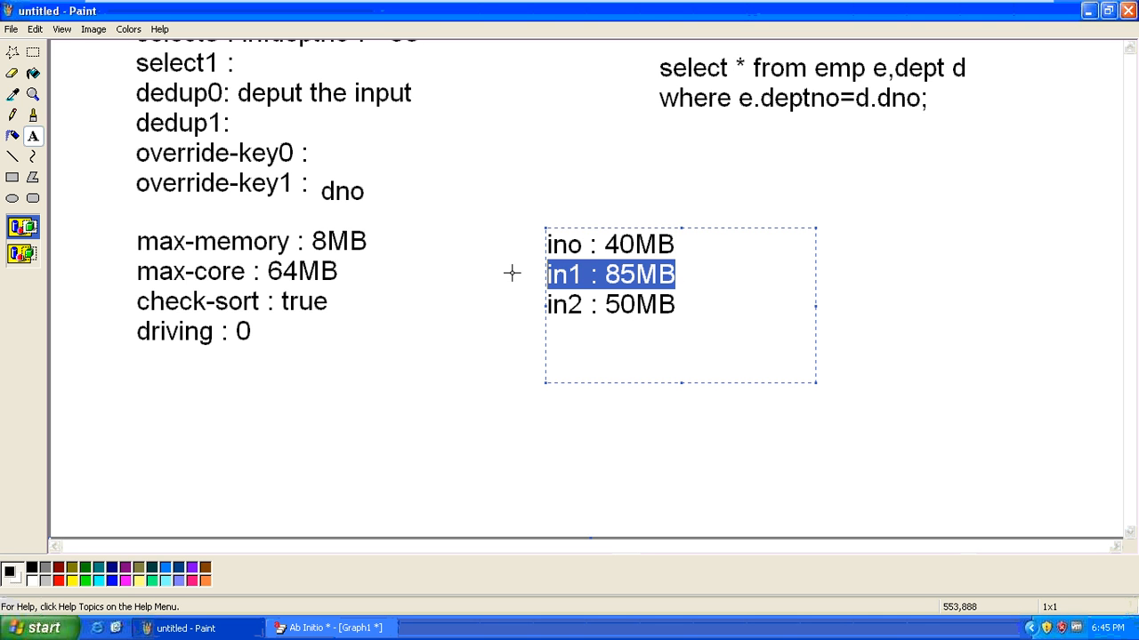
Commit the memory list to the canvas, then try and cancel a rectangular selection below it
left_click(446, 368)
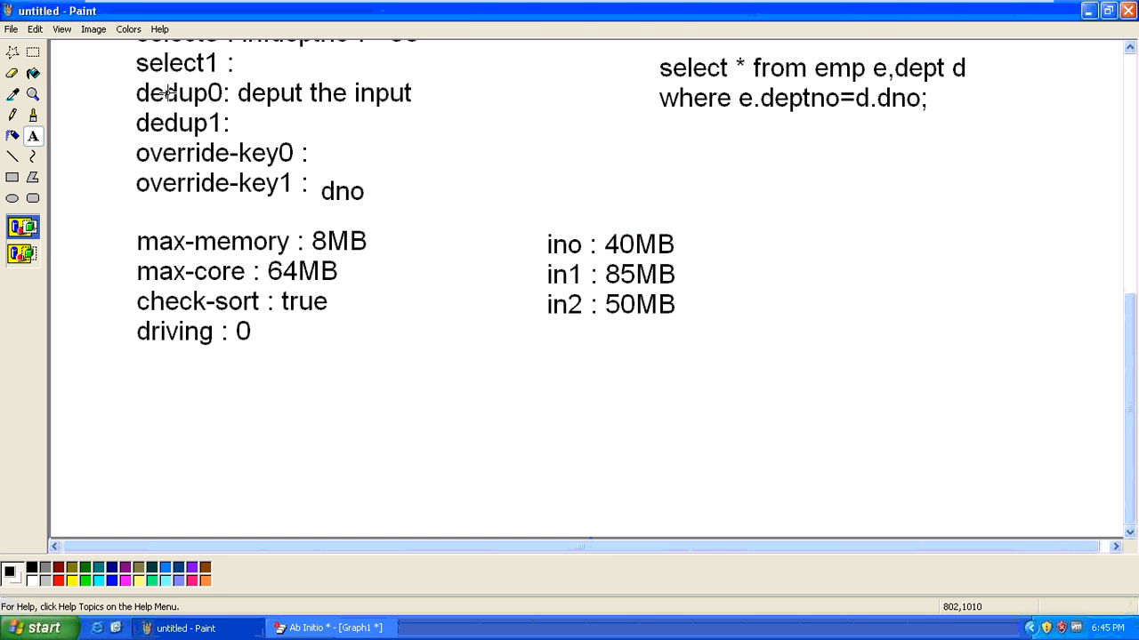
left_click(33, 52)
left_click_drag(495, 350, 673, 446)
left_click(305, 410)
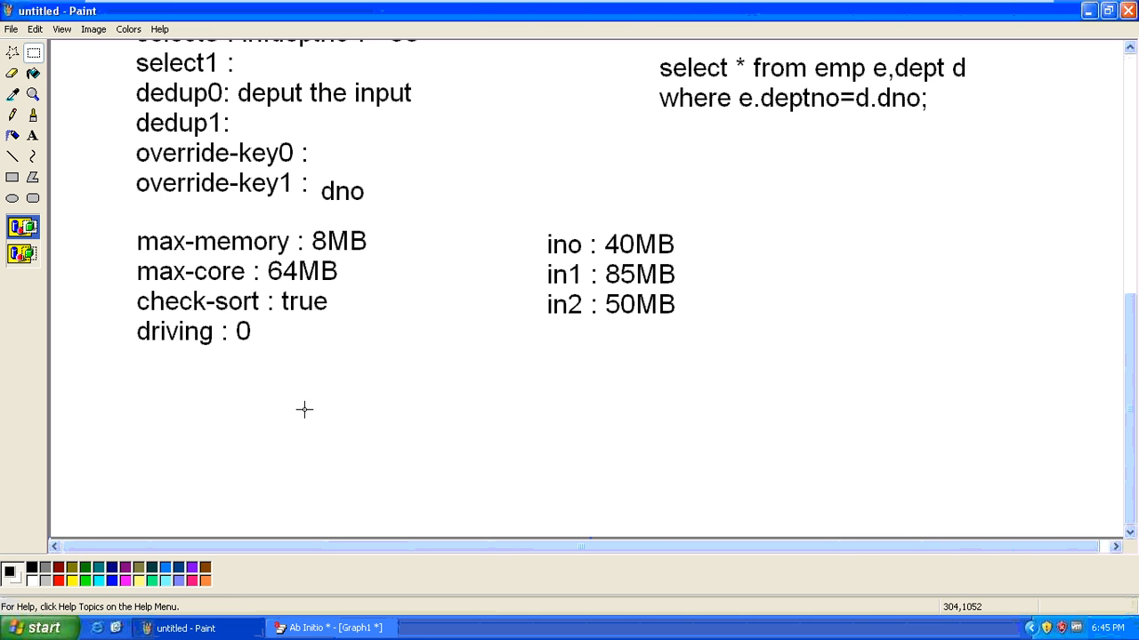
Draw a large rectangle below the memory list and label it RAM
left_click(13, 177)
left_click_drag(509, 350, 774, 452)
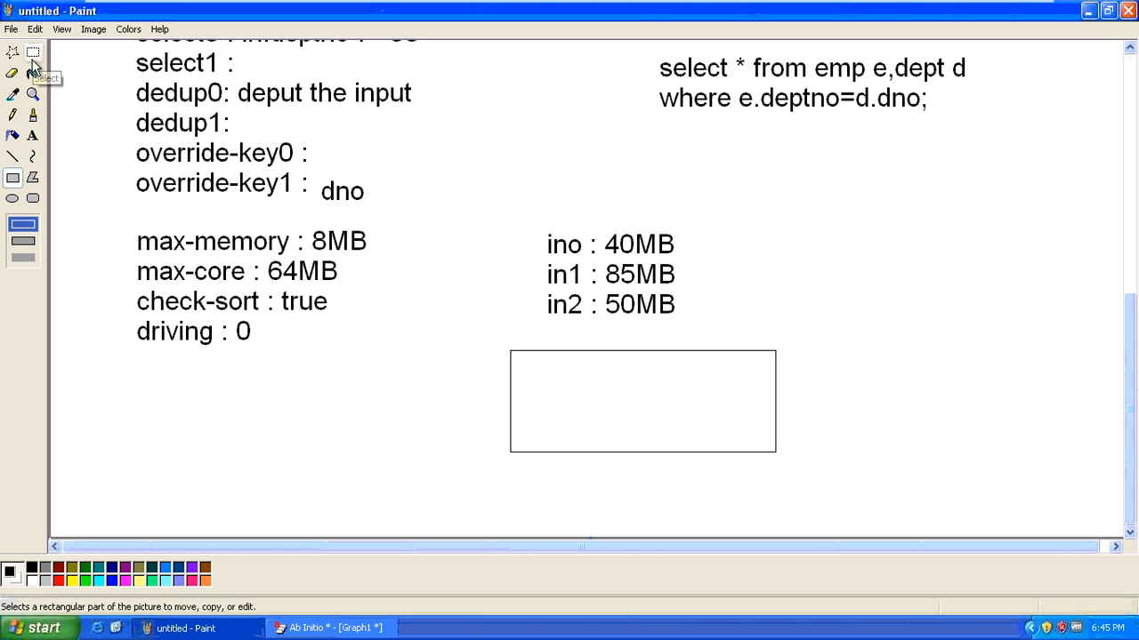
left_click(33, 136)
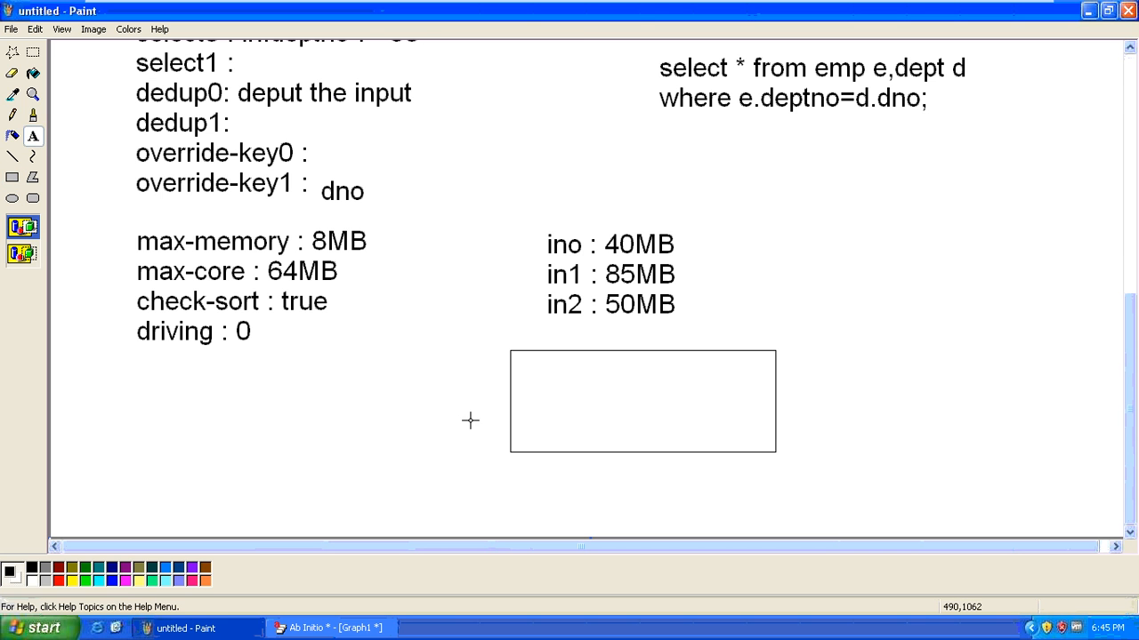
left_click(566, 460)
type("RAM")
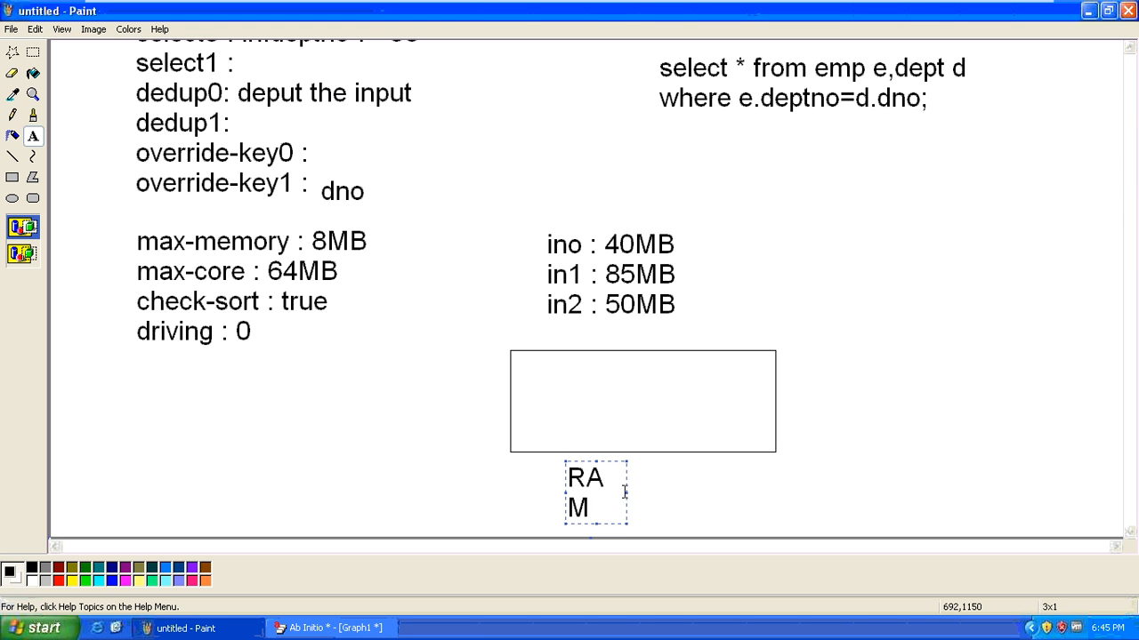
left_click_drag(627, 493, 736, 498)
left_click(549, 389)
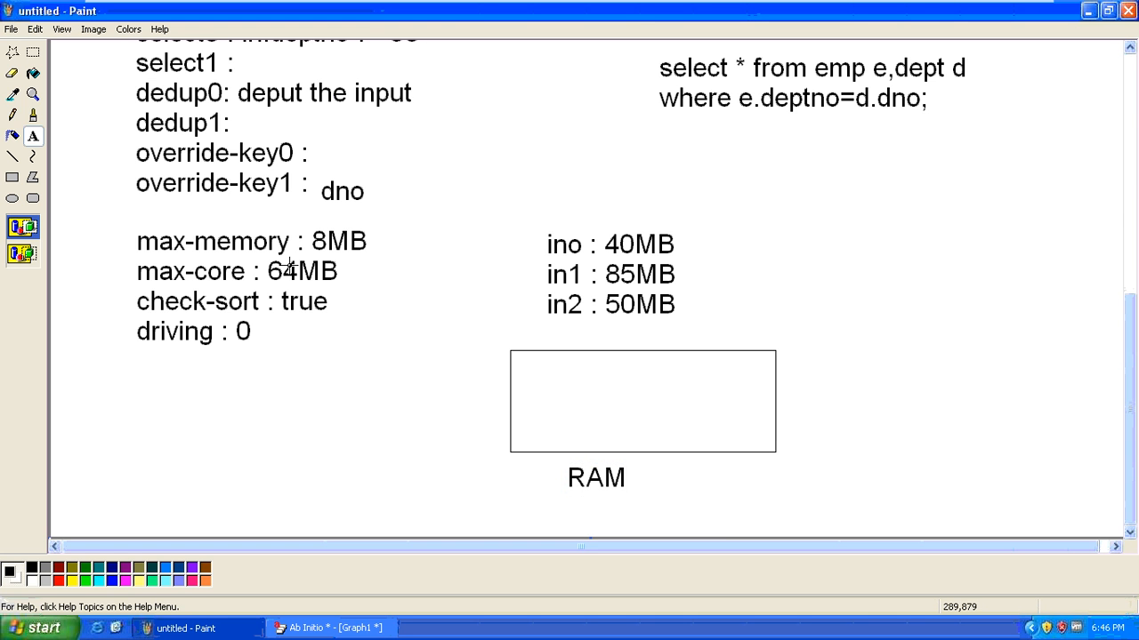
Draw a smaller box inside the RAM box and label it 64MB
left_click(13, 177)
left_click_drag(531, 371, 615, 415)
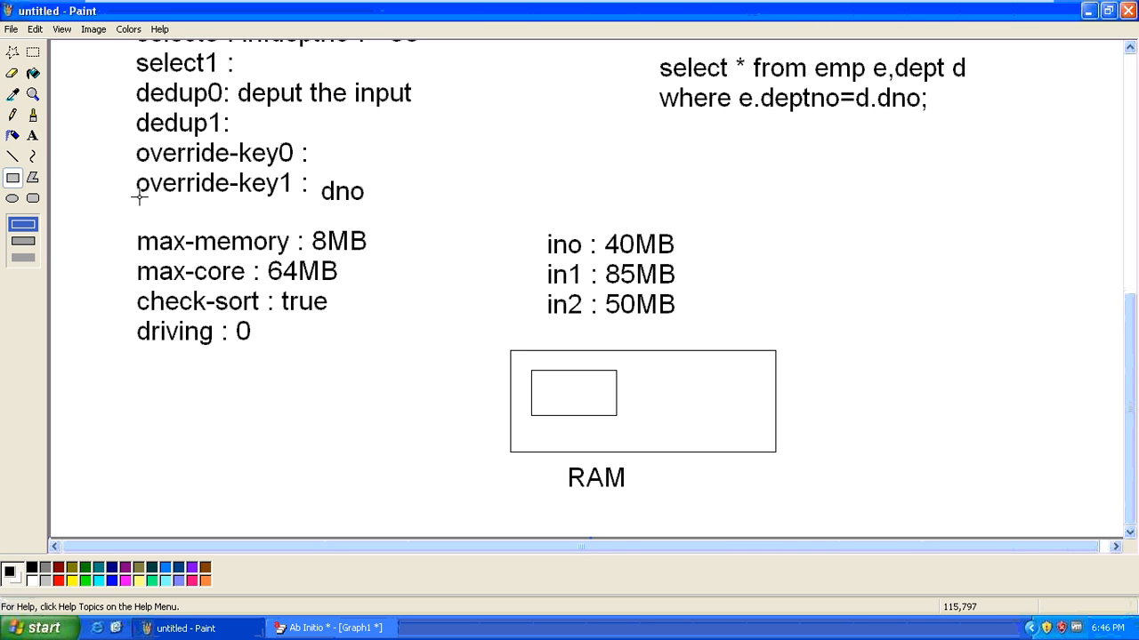
left_click(33, 135)
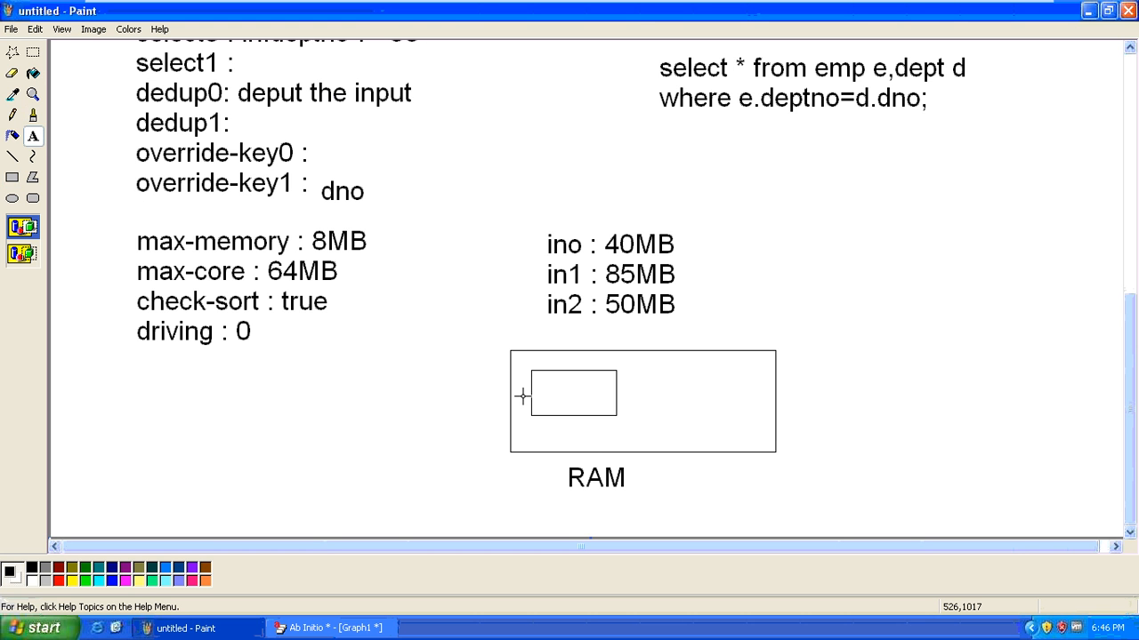
left_click(543, 425)
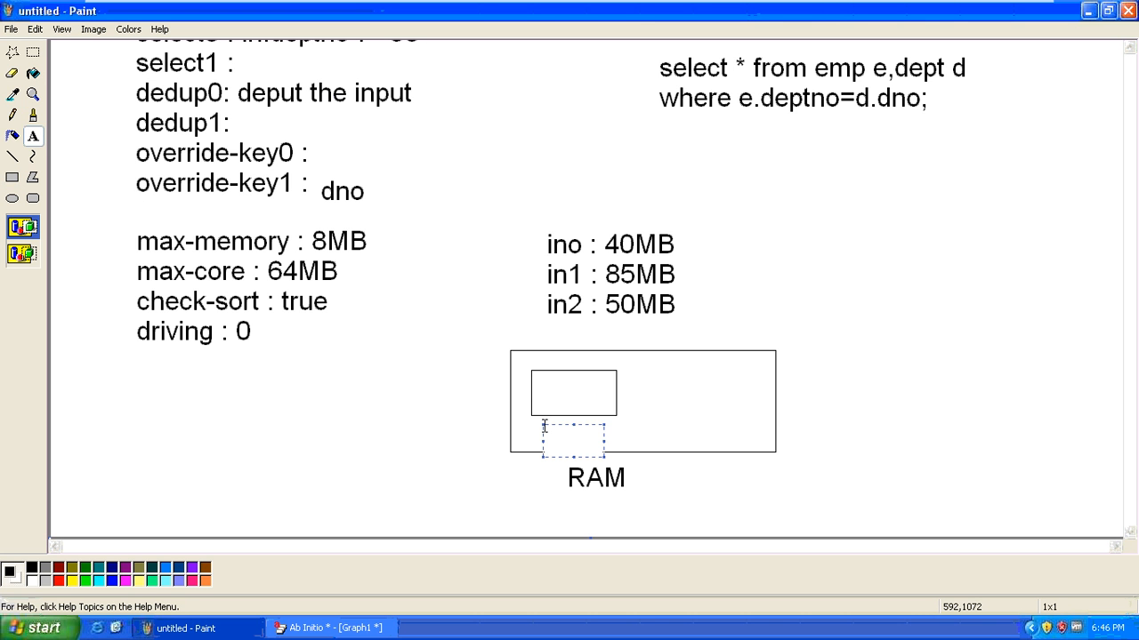
type("64MB")
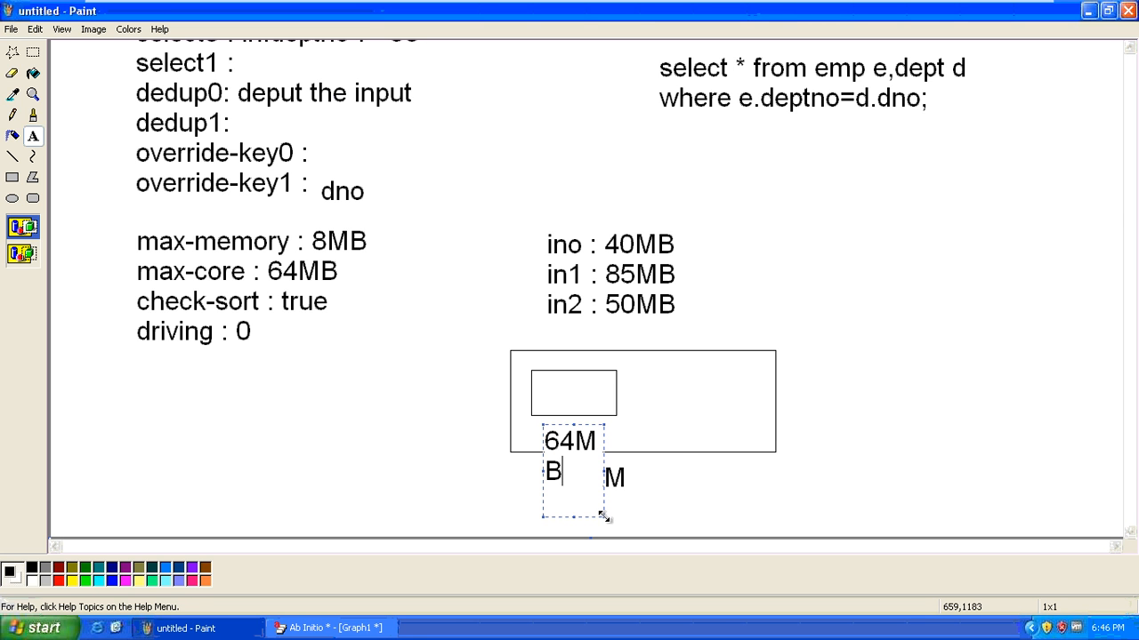
left_click_drag(604, 516, 686, 502)
left_click(963, 466)
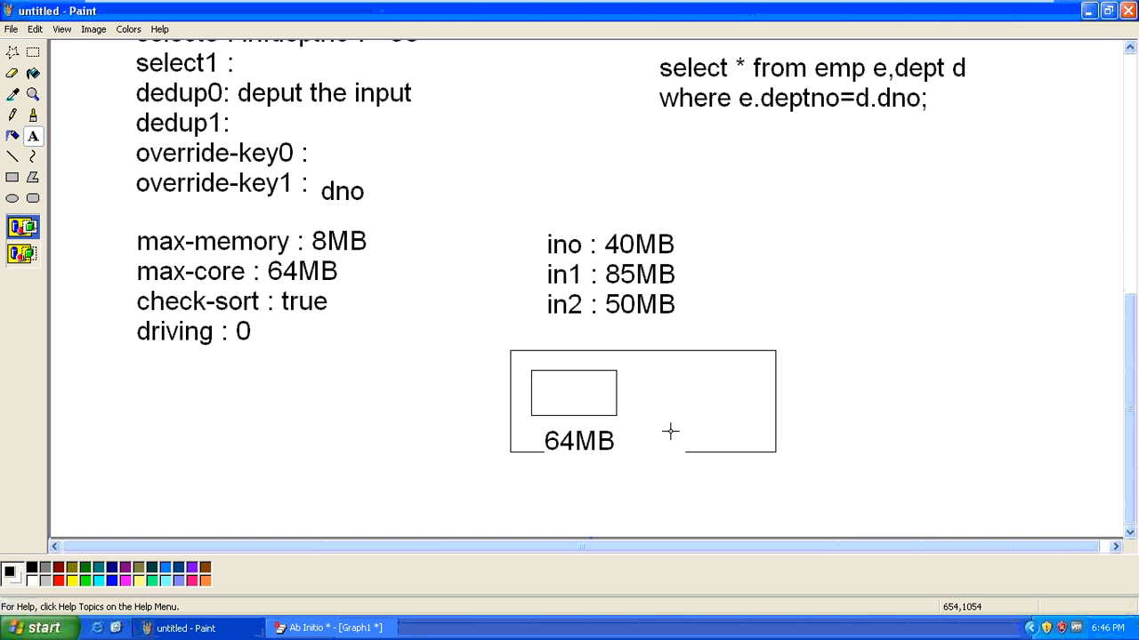
Add a RAM caption beneath the right side of the box
left_click(712, 476)
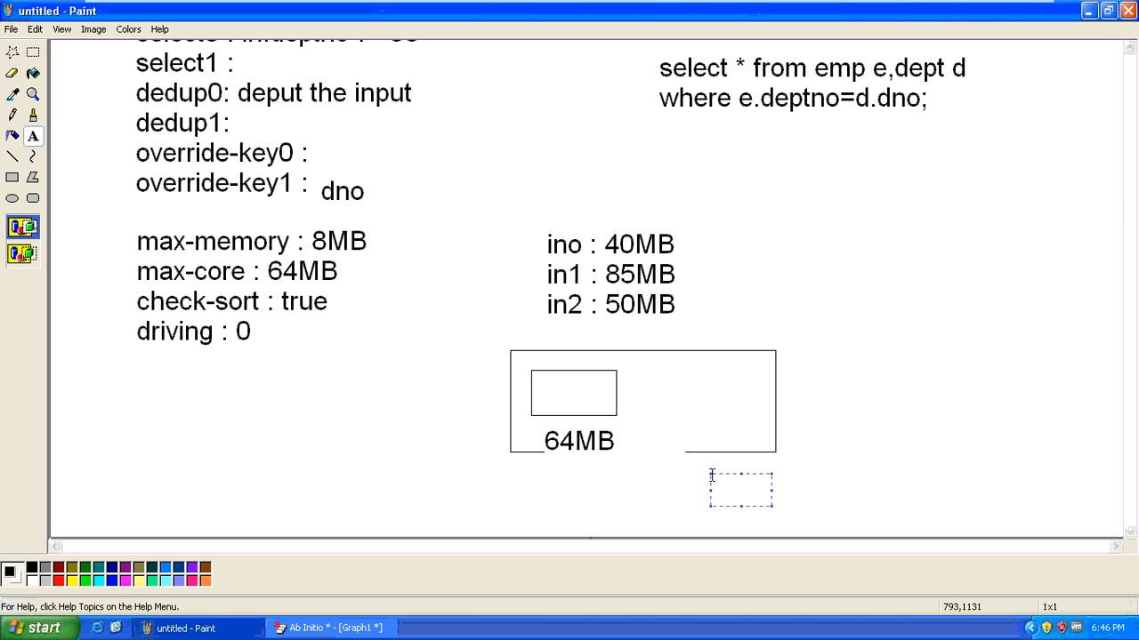
type("RAM")
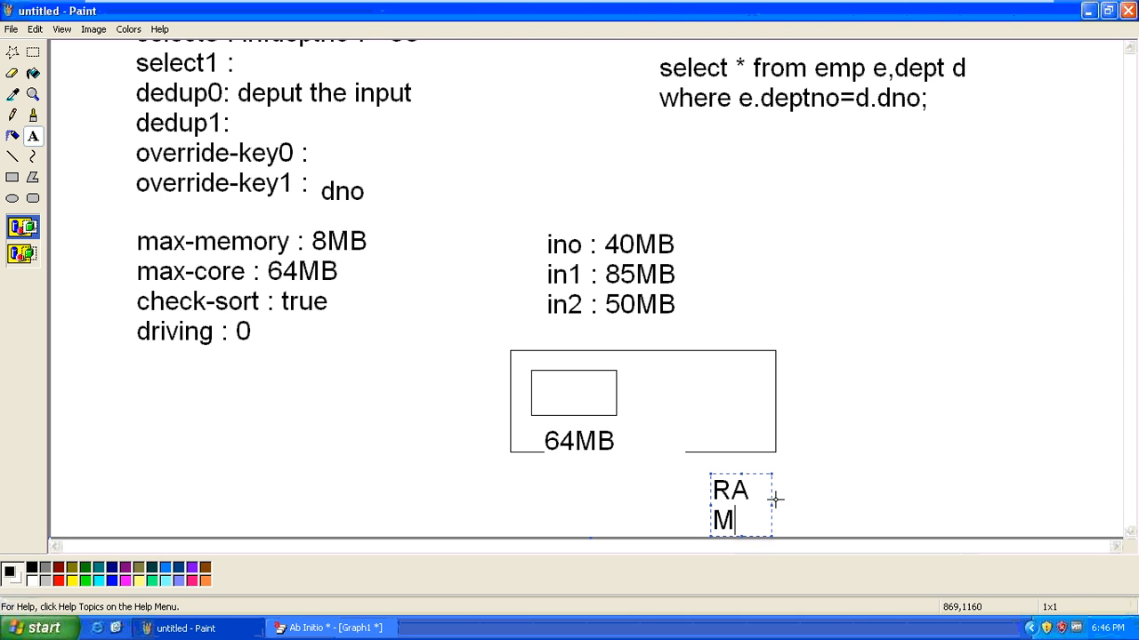
left_click_drag(772, 504, 803, 502)
left_click(864, 359)
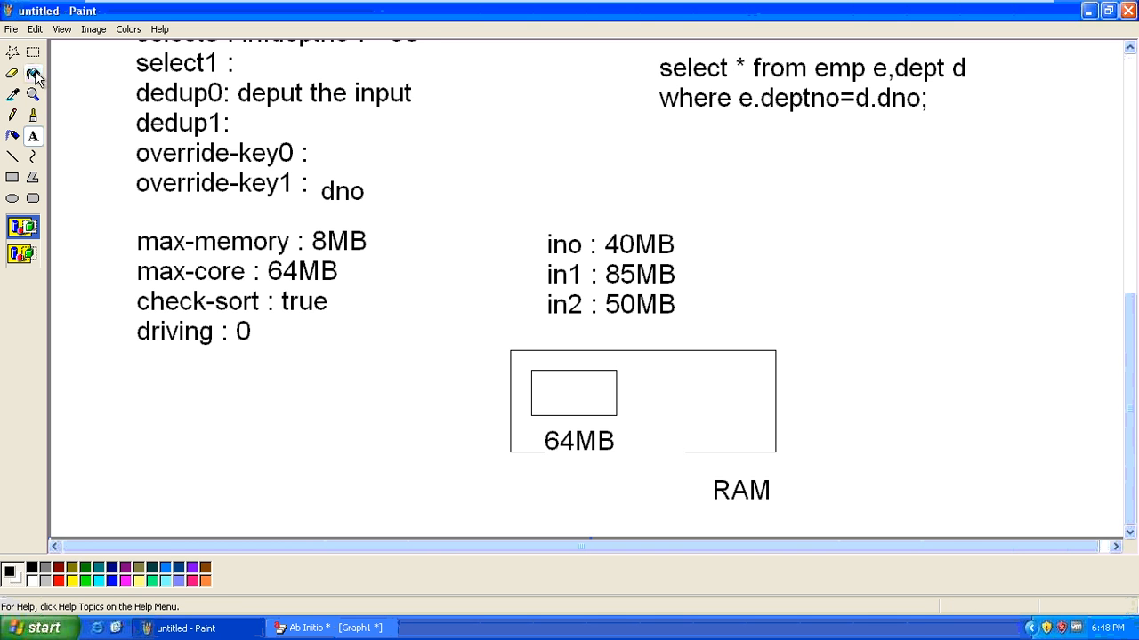
left_click(13, 155)
Draw a text box under 'driving : 0' and enter 'maintain-order : false', correcting a typo
left_click_drag(139, 361, 199, 393)
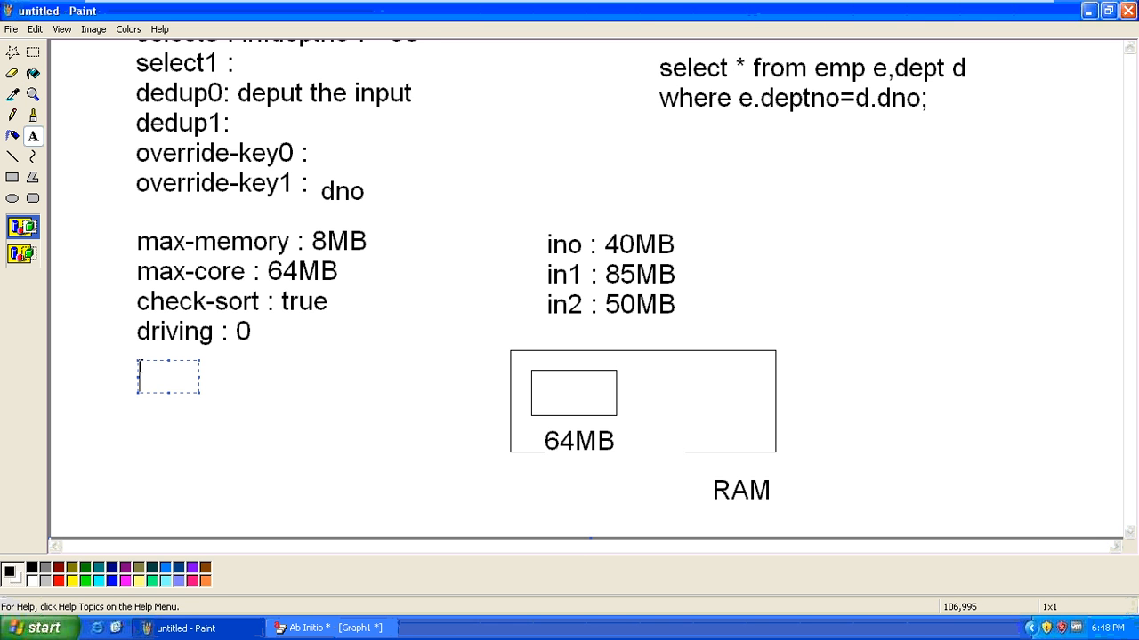
left_click_drag(199, 394, 429, 481)
type("mainta")
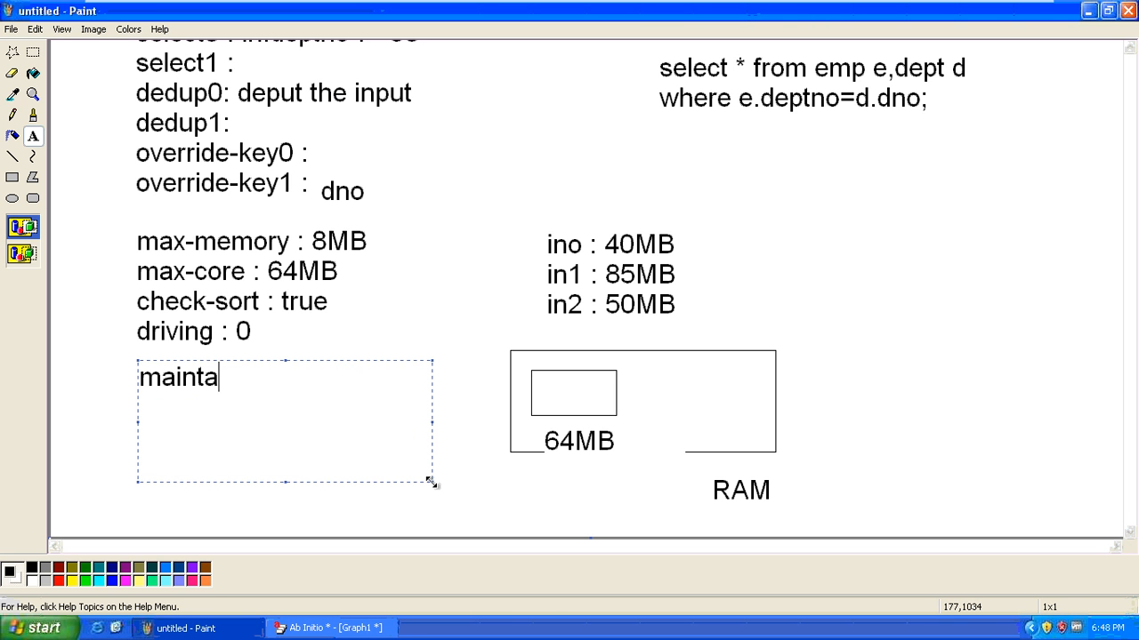
type("in-order :")
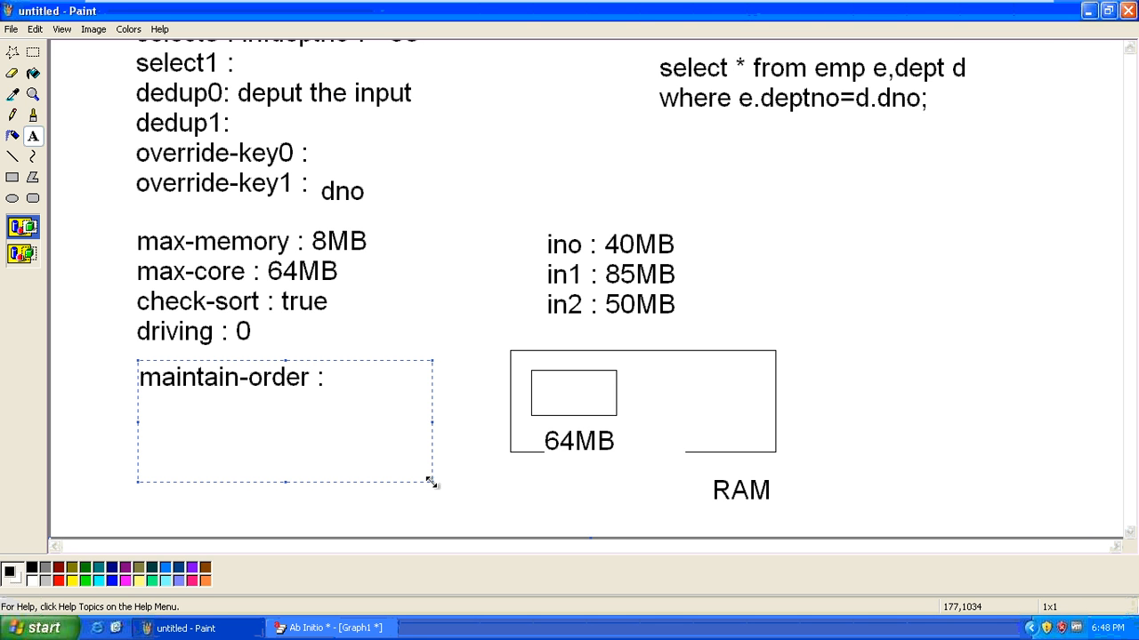
type(" false")
key("BackSpace")
key("BackSpace")
key("BackSpace")
type("lse")
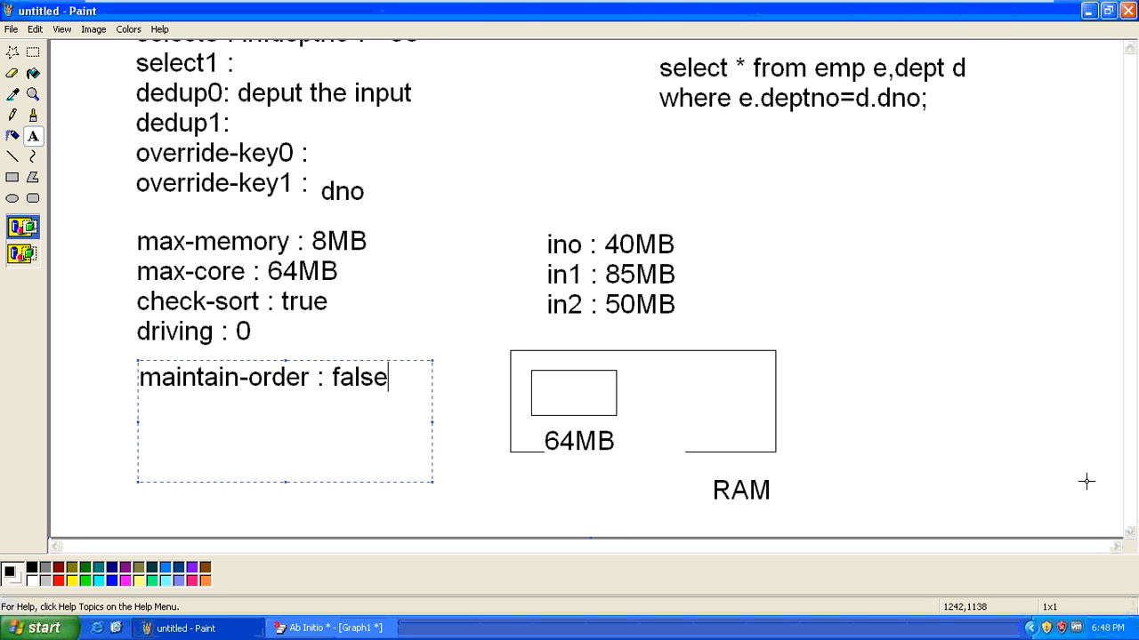
left_click(948, 328)
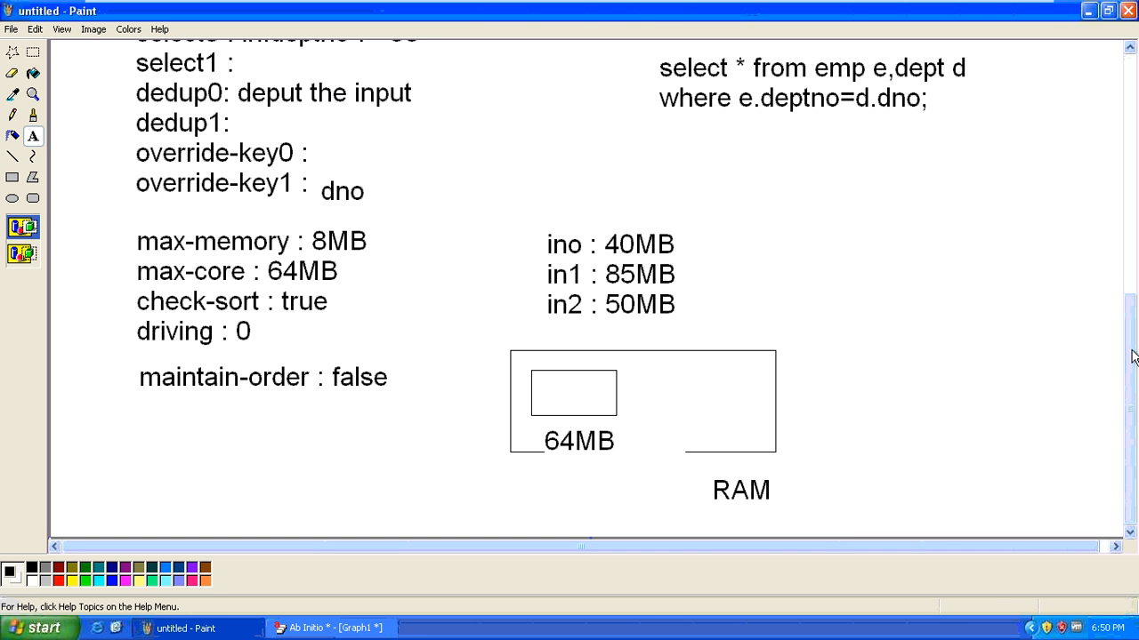
mouse_move(1129, 355)
left_mouse_down()
mouse_move(1111, 110)
mouse_move(1134, 154)
mouse_move(1136, 372)
left_mouse_up()
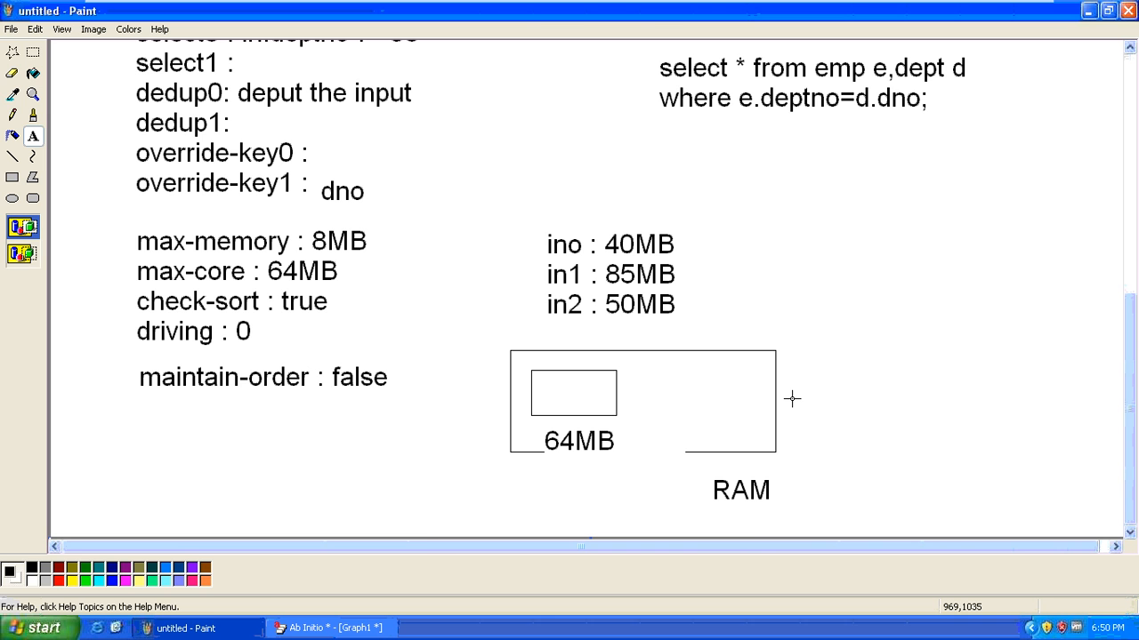
Back in Ab Initio, cancel the Join properties and delete the lone Join component
left_click(327, 626)
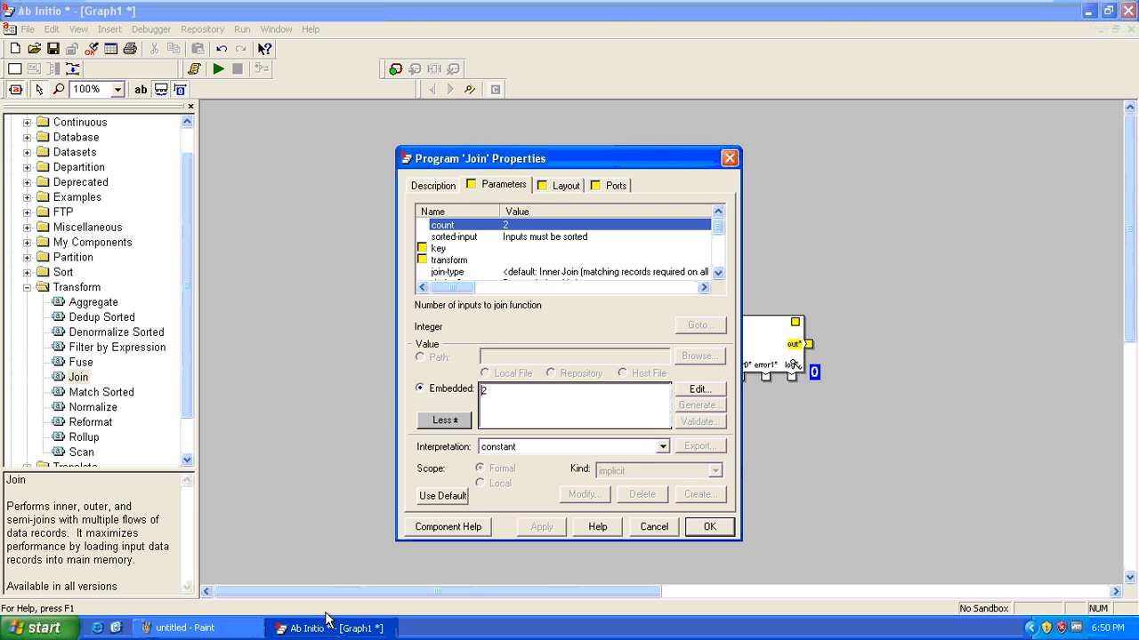
left_click(652, 526)
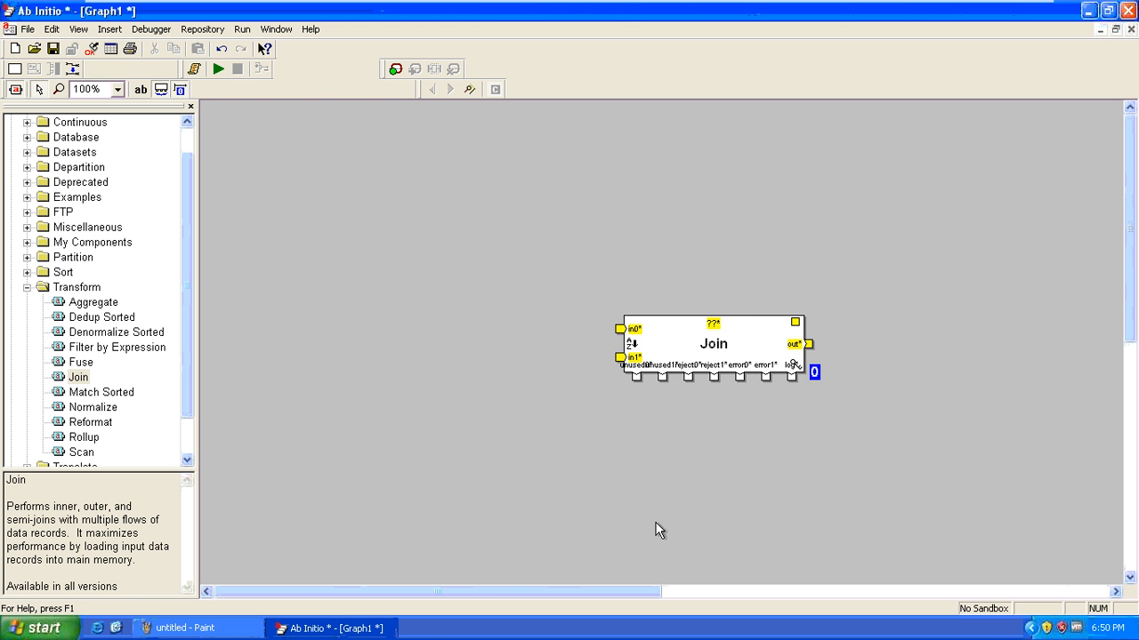
left_click(694, 334)
key("Delete")
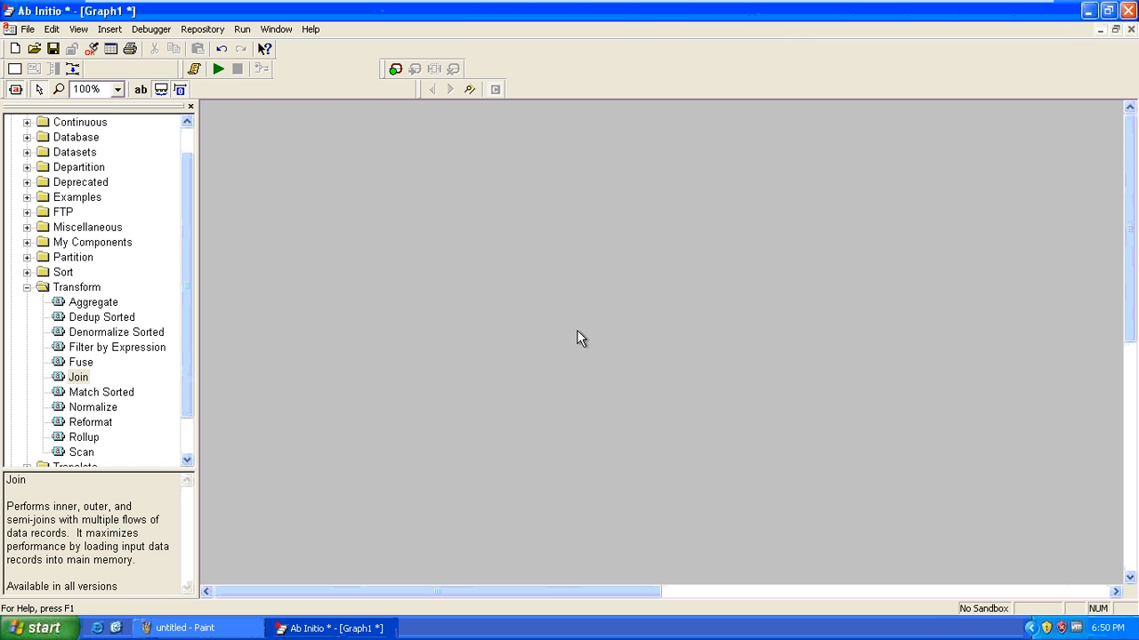
left_click(27, 287)
Open the example graph C:\AbInitio\examples\mp\transform_components\join\inner_join_sorted_data
key("ctrl+o")
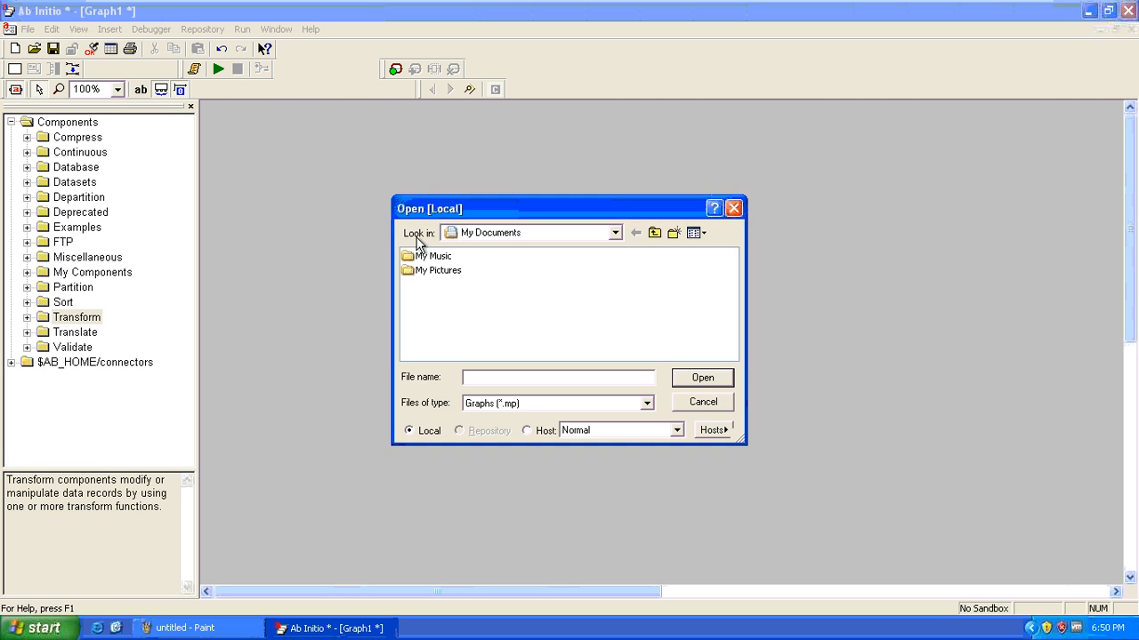
left_click(542, 232)
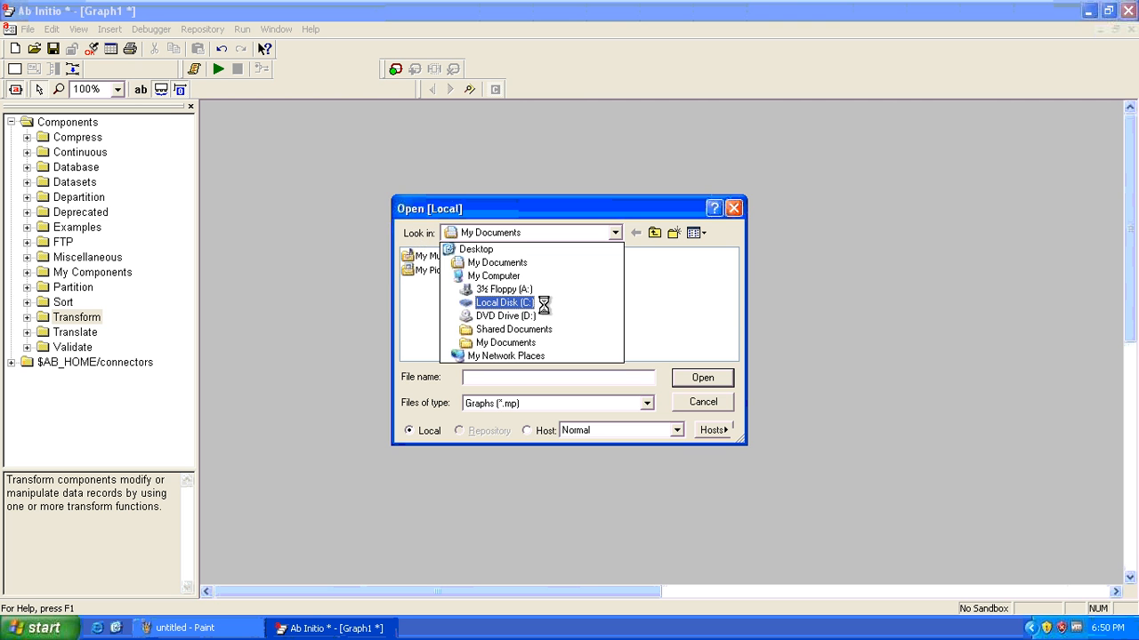
left_click(542, 303)
double_click(427, 270)
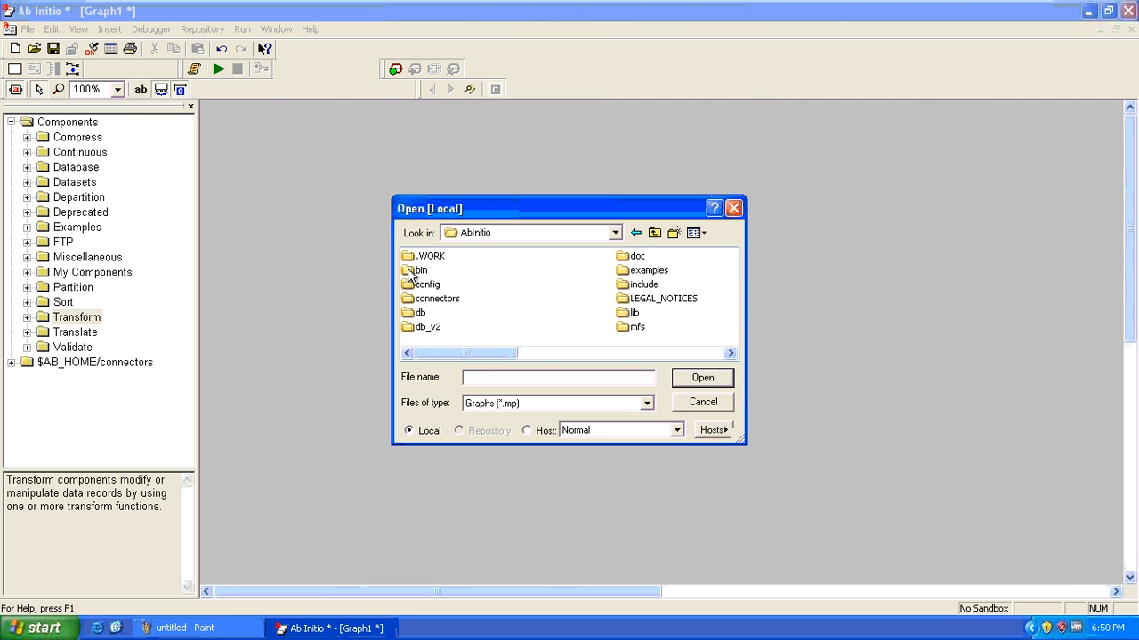
double_click(645, 270)
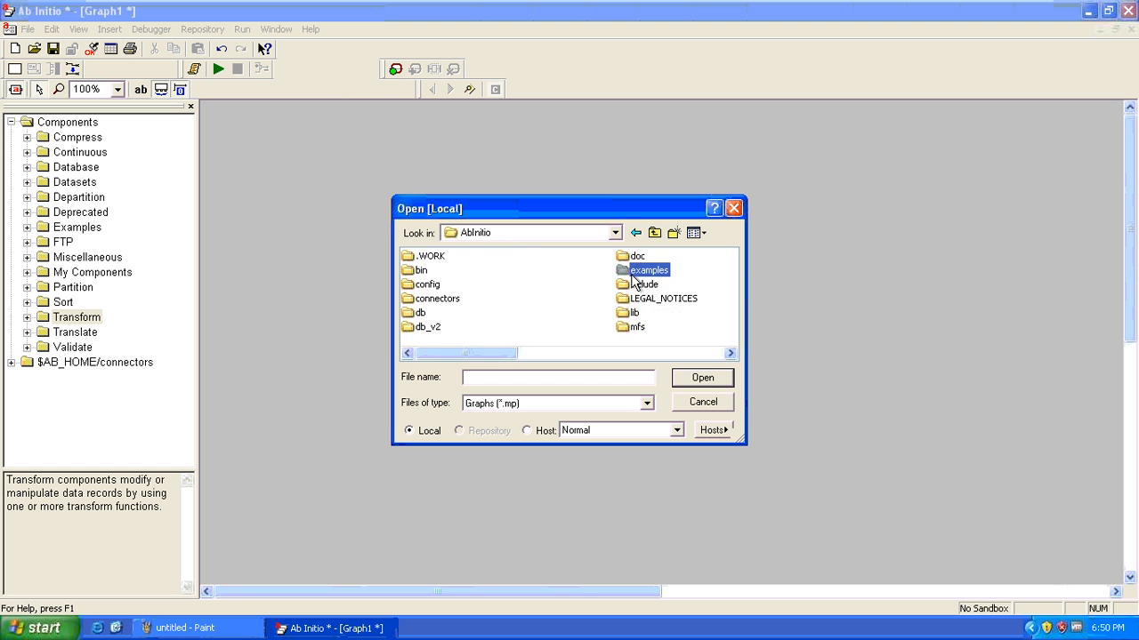
left_click(500, 271)
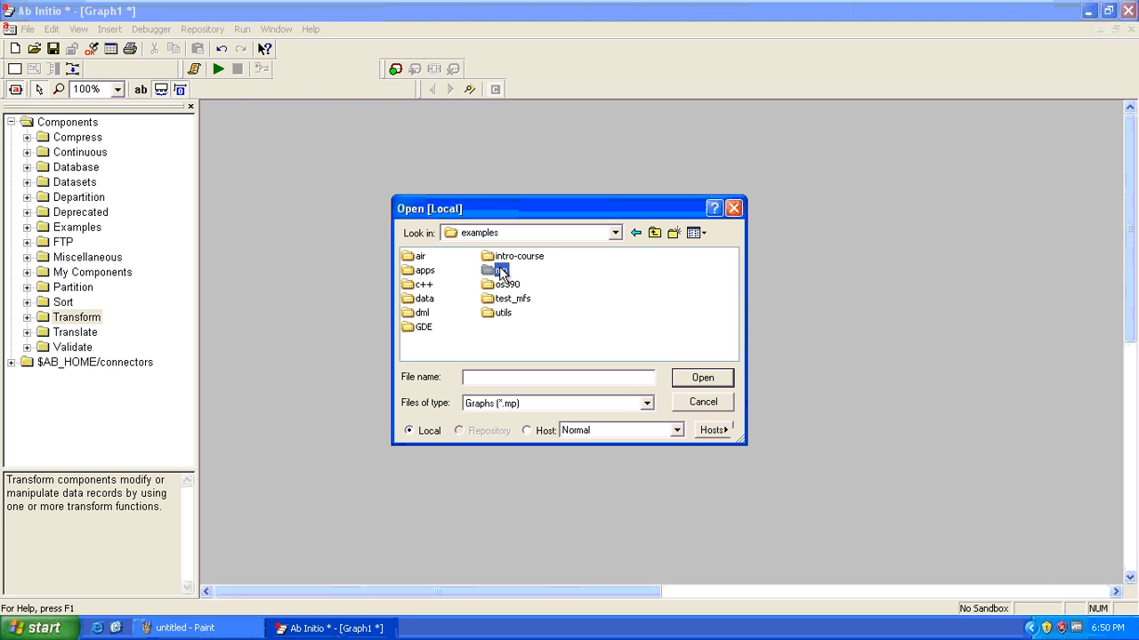
double_click(500, 270)
left_click(543, 300)
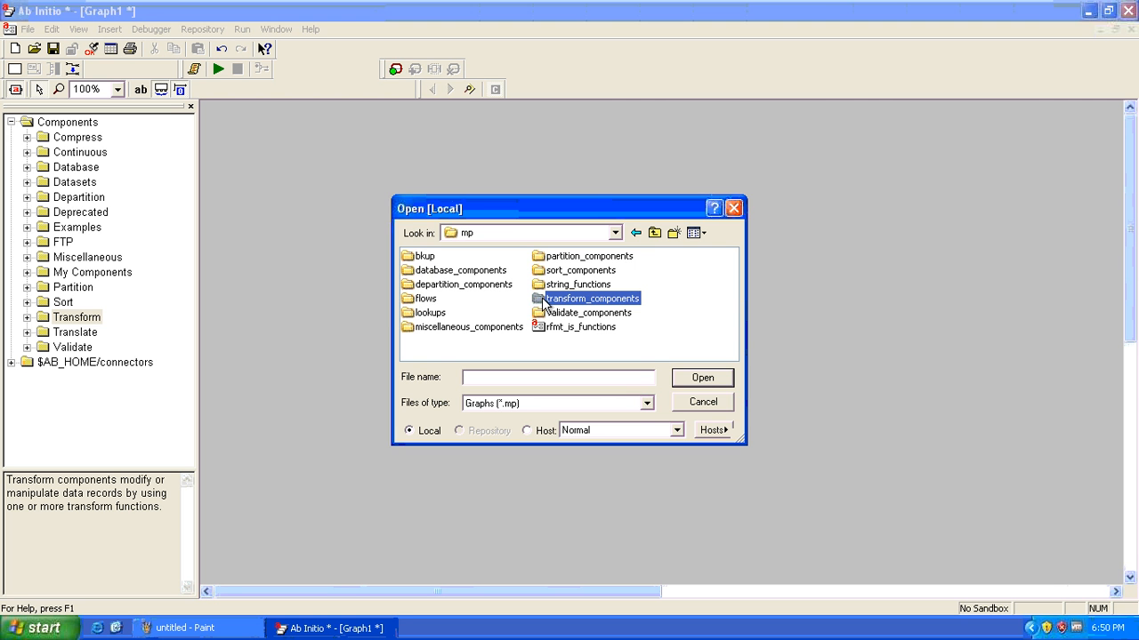
double_click(542, 300)
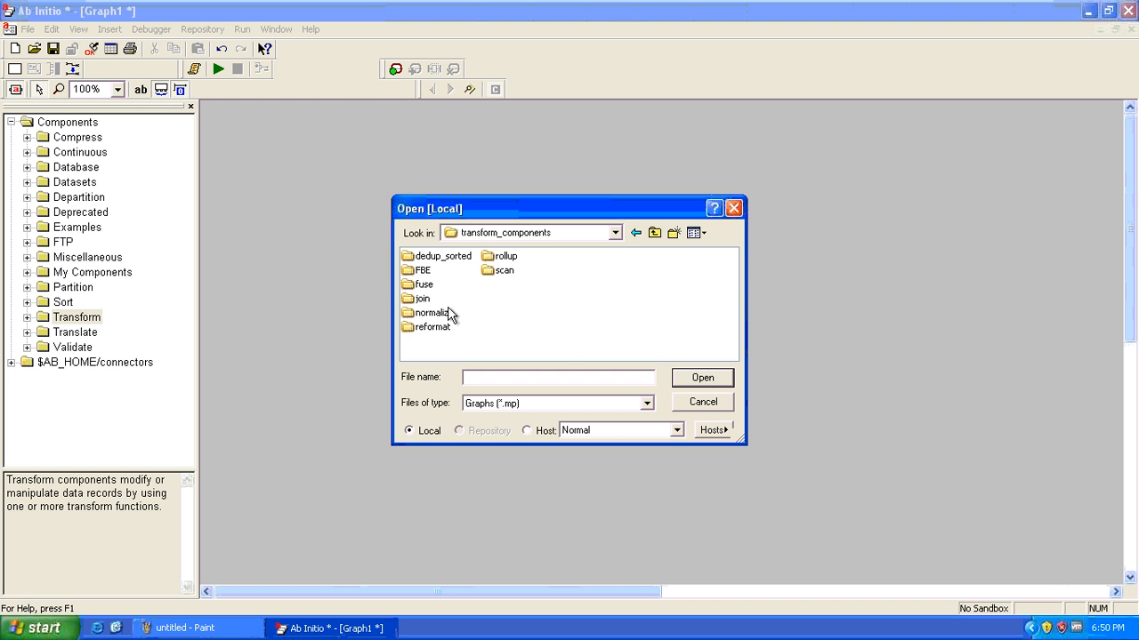
left_click(407, 303)
double_click(407, 302)
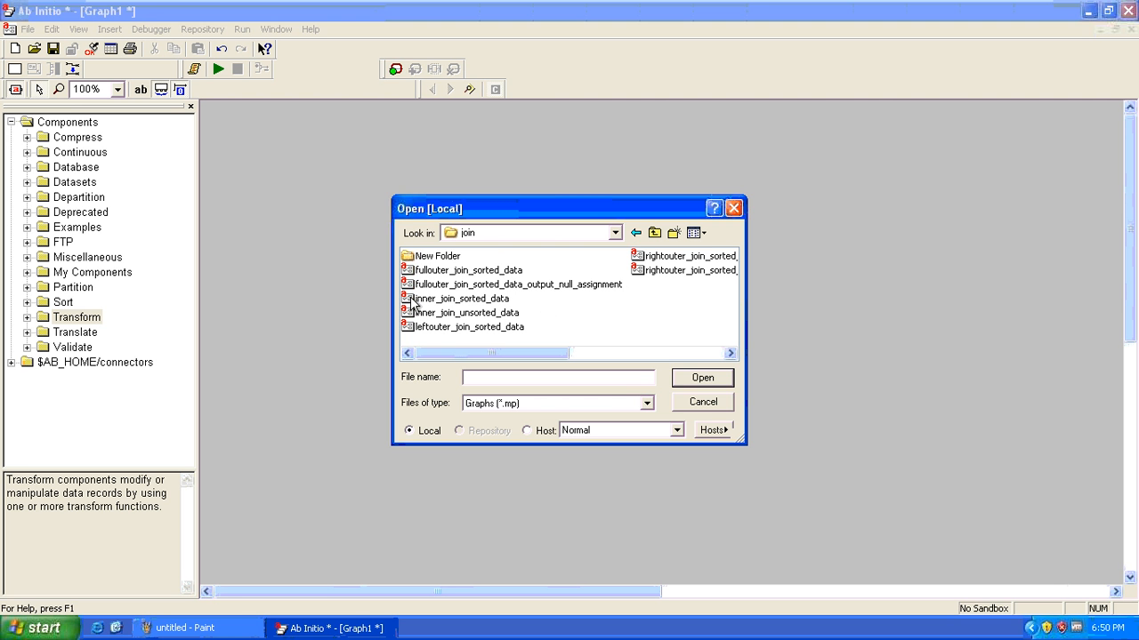
left_click(408, 298)
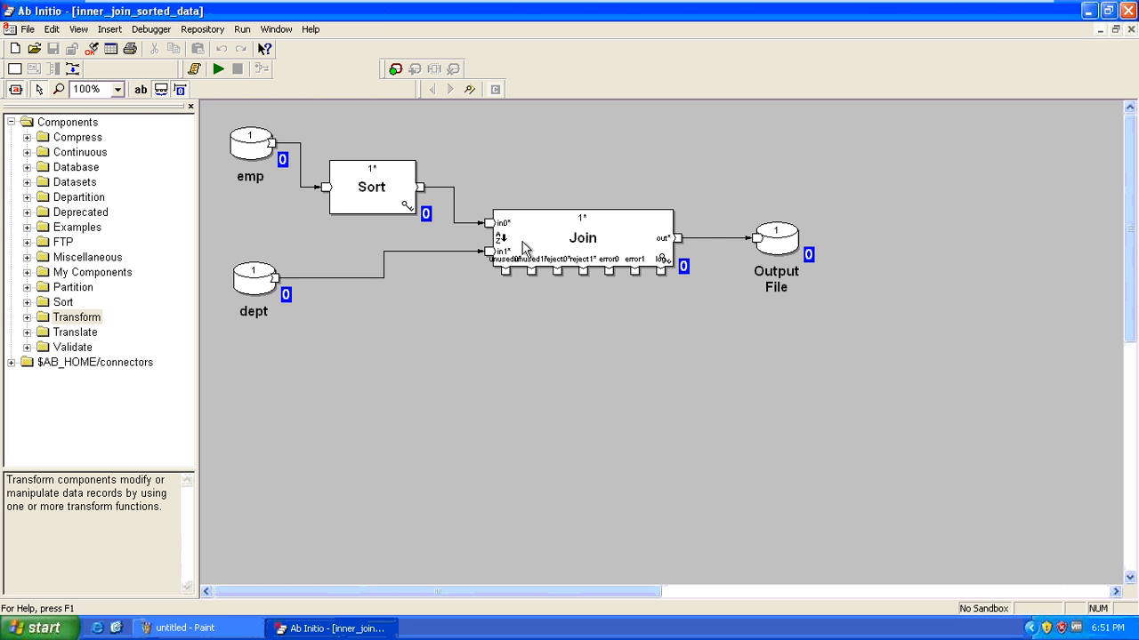
Open the Join's parameters and change count to 3, adding a third input
double_click(564, 237)
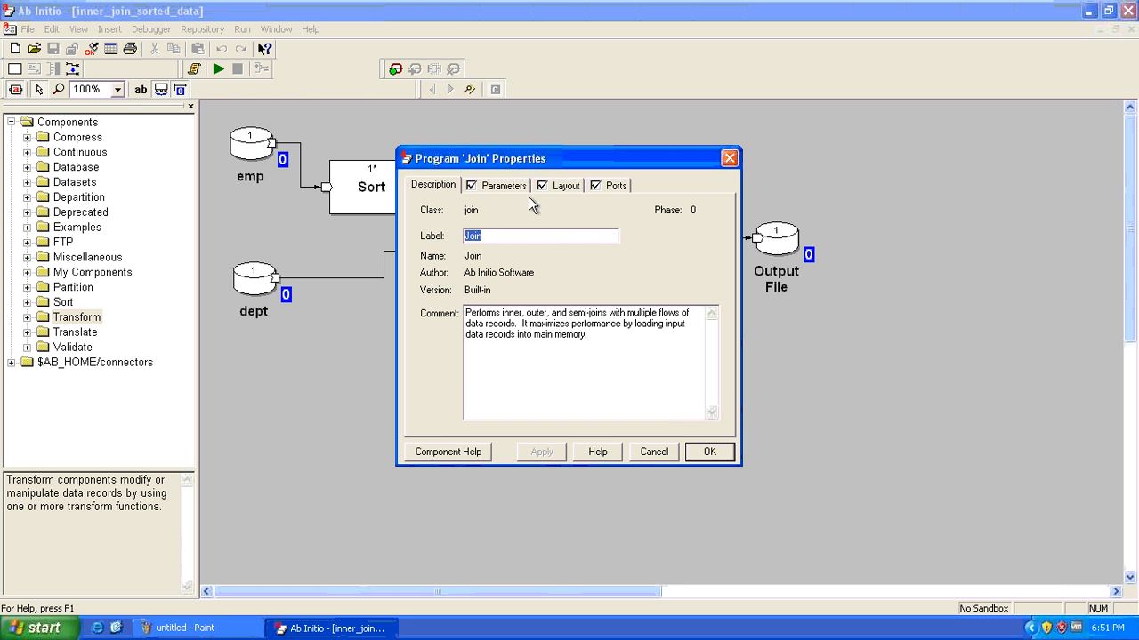
left_click(503, 186)
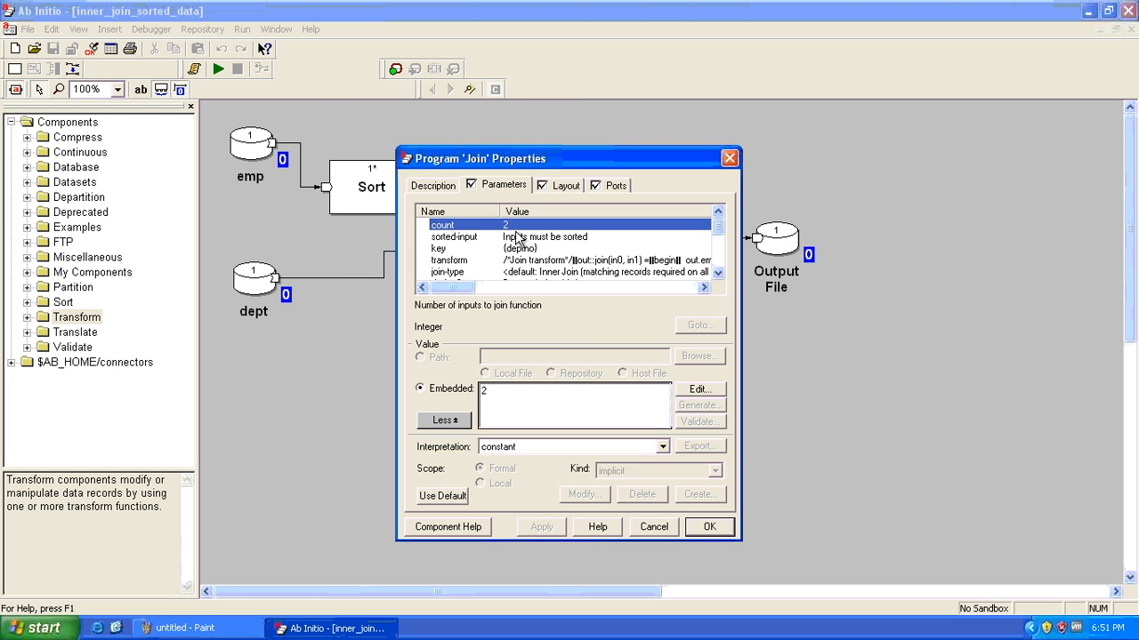
left_click_drag(538, 158, 834, 111)
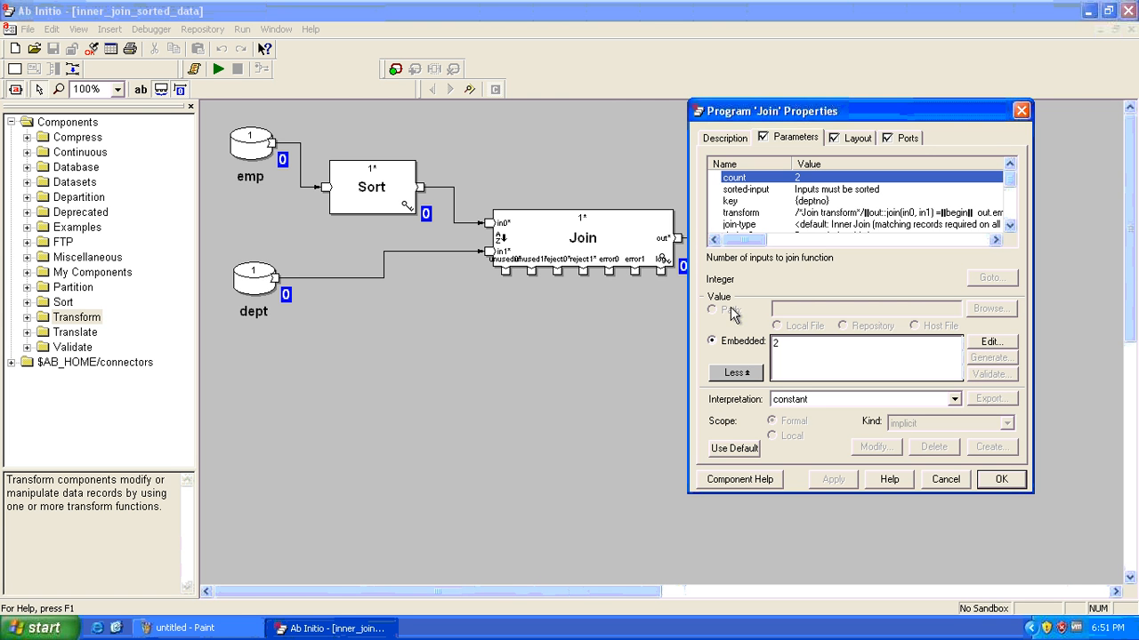
left_click(812, 356)
left_click_drag(812, 356, 754, 354)
type("3")
left_click(832, 481)
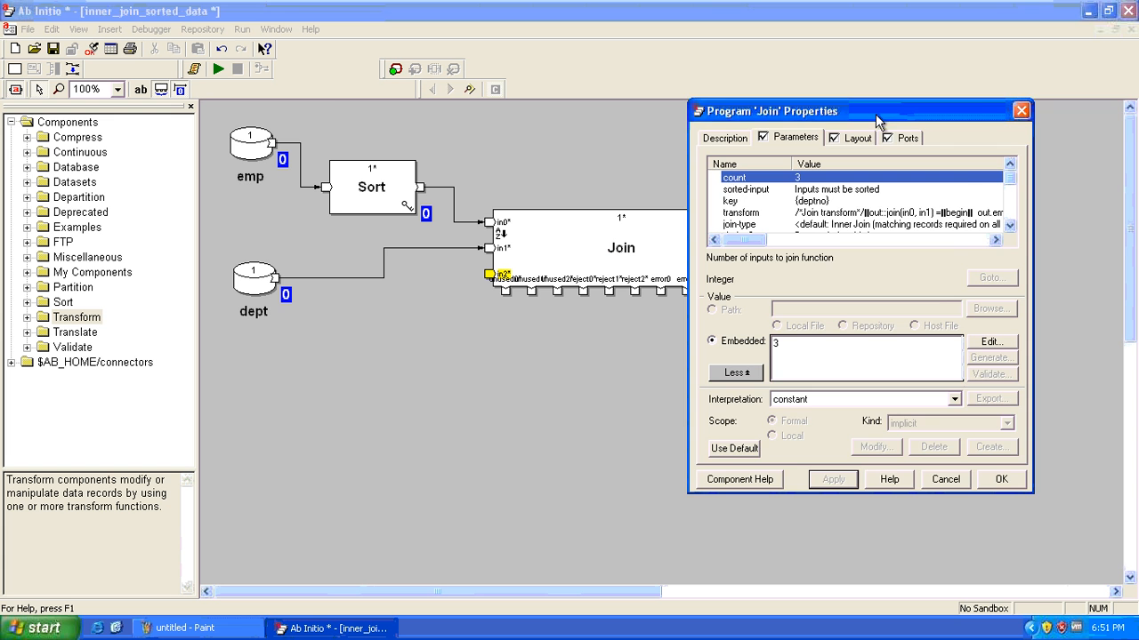
Set the Join's count back to 2, leaving only inputs in0 and in1
left_click_drag(876, 120, 900, 125)
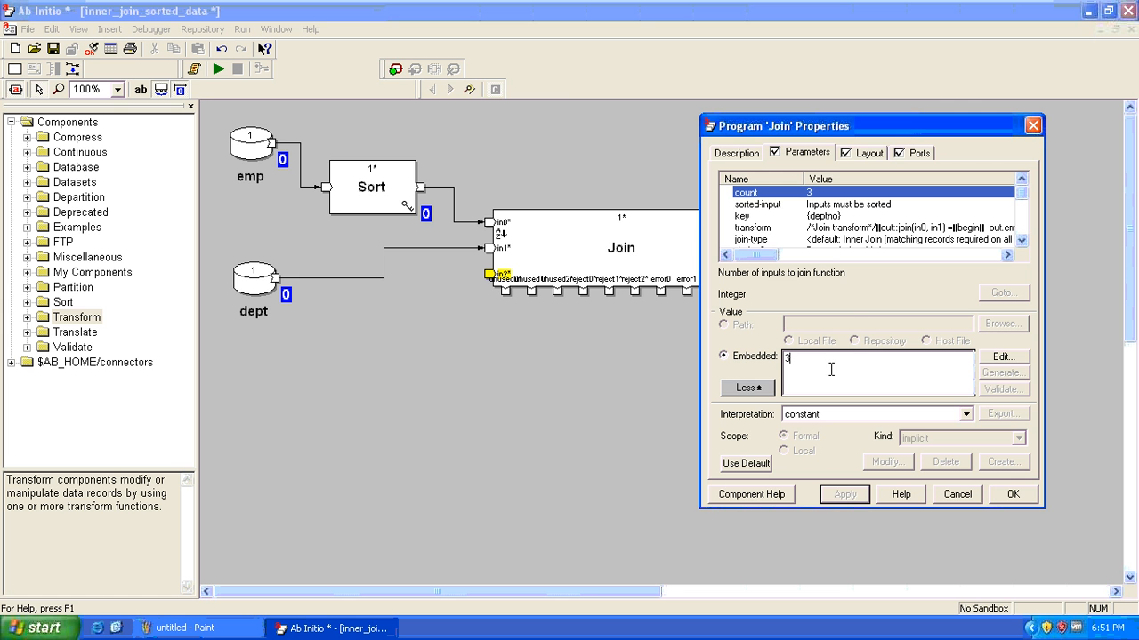
left_click_drag(830, 365, 727, 356)
type("2")
left_click(841, 496)
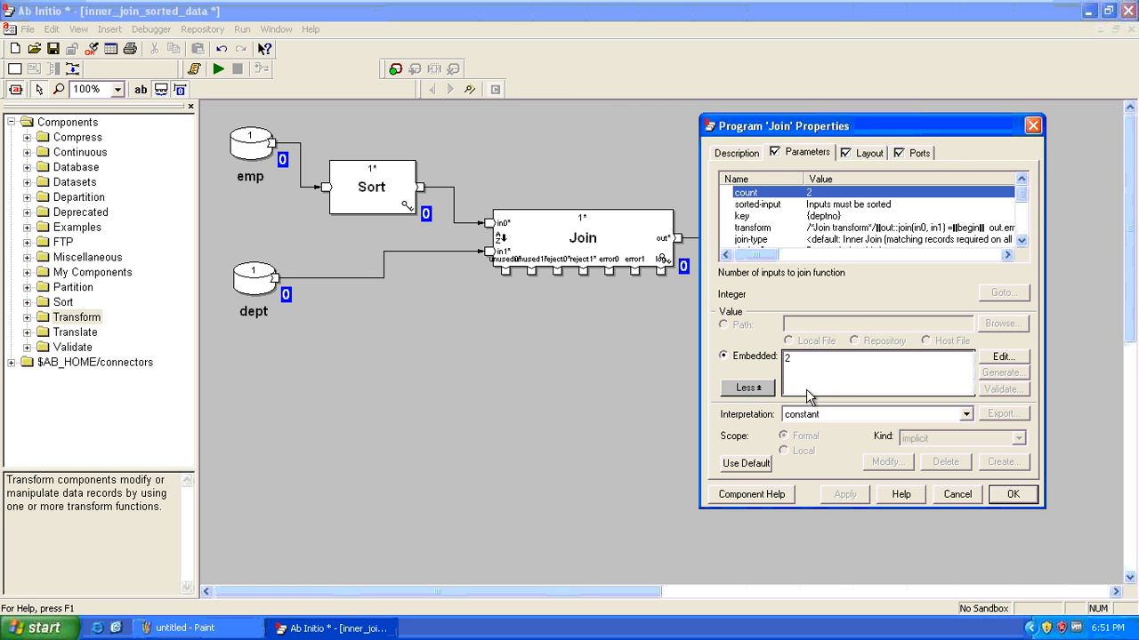
Scroll the parameter list down to override-key1 {dno} and max-memory 8388608
left_click(1020, 241)
left_click(1020, 241)
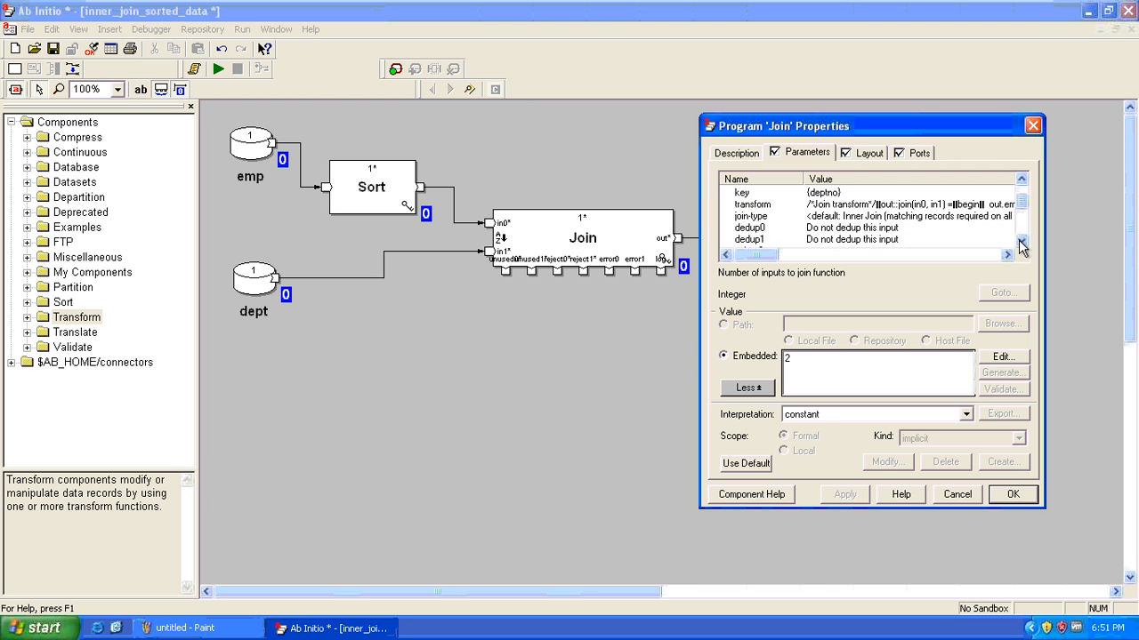
left_click(1020, 242)
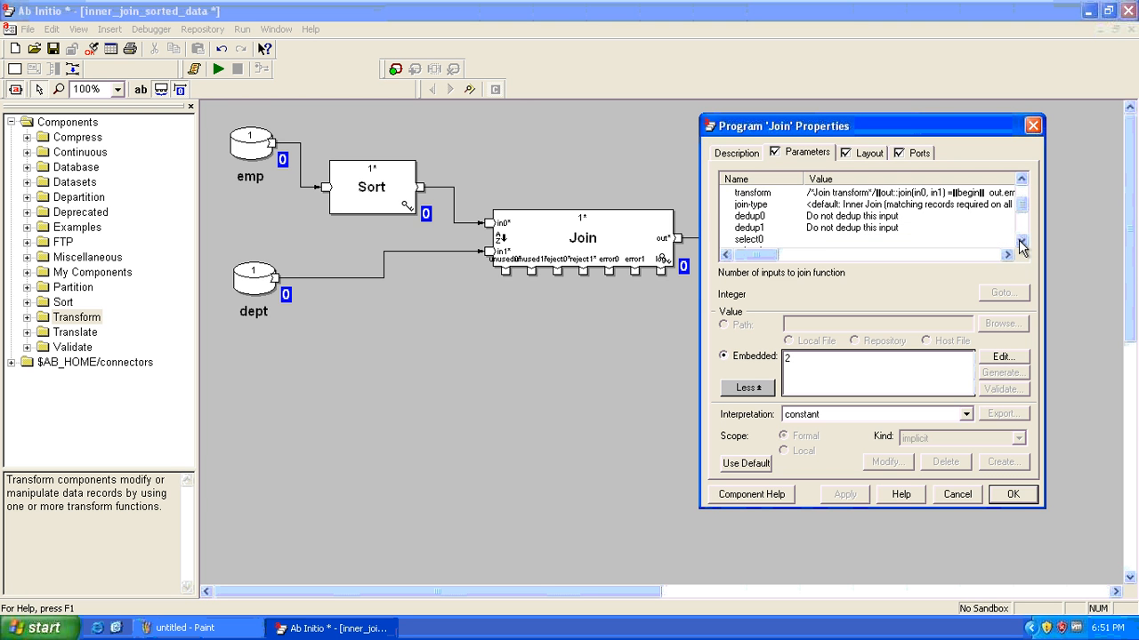
left_click(1020, 242)
left_click(1020, 242)
left_click(1021, 242)
left_click(1020, 242)
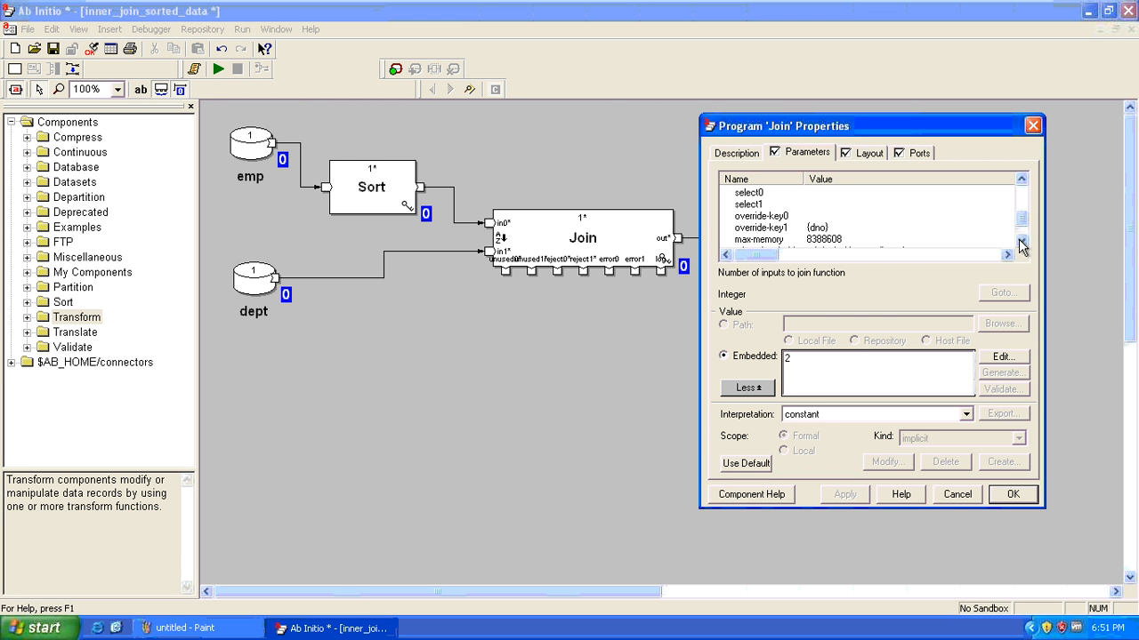
Change the Join's join-type parameter to Explicit
left_click_drag(1020, 228, 1022, 207)
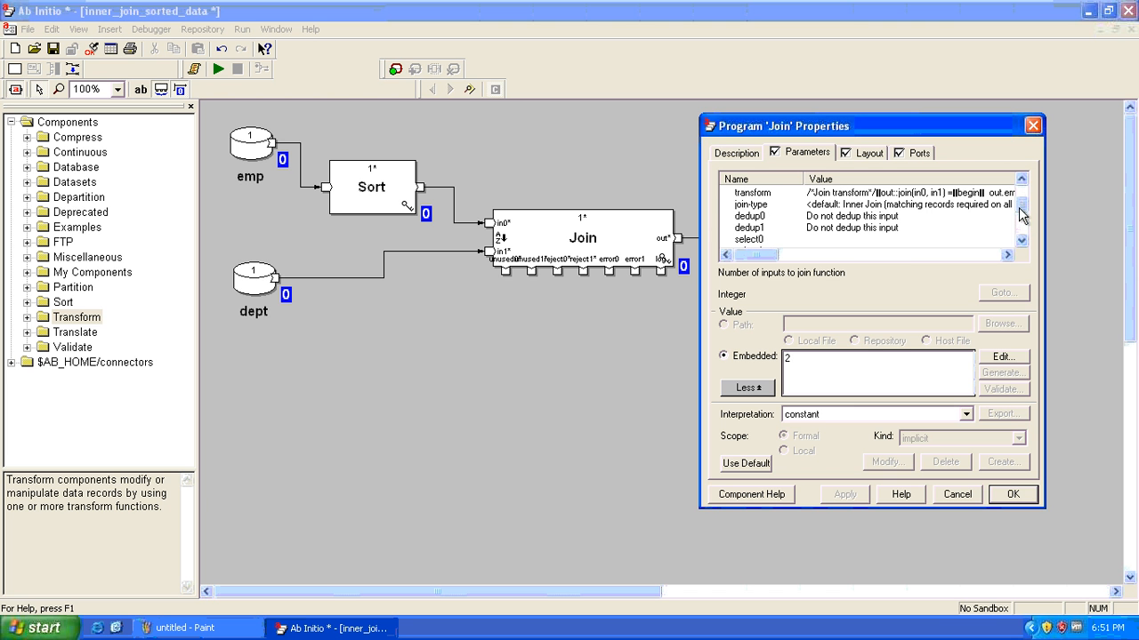
left_click(818, 205)
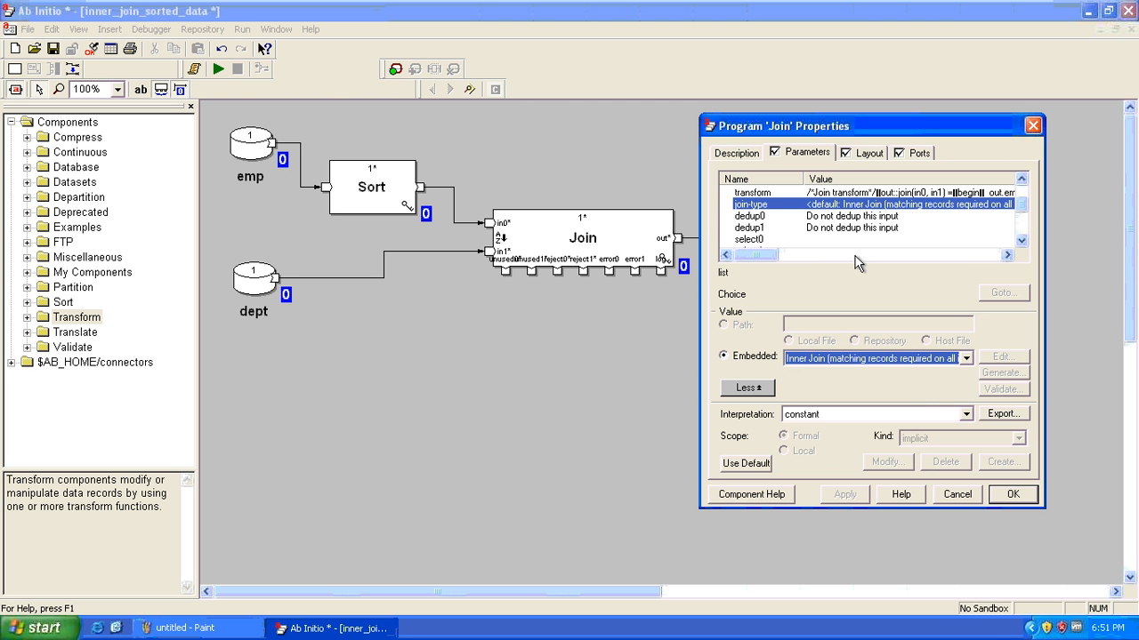
left_click(966, 359)
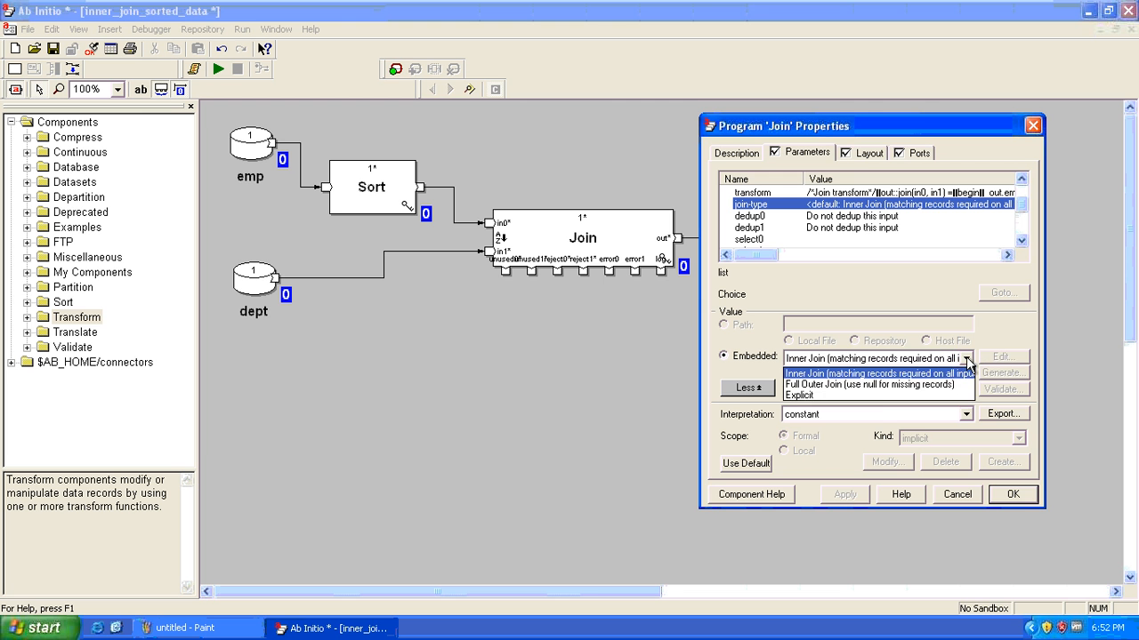
left_click(817, 395)
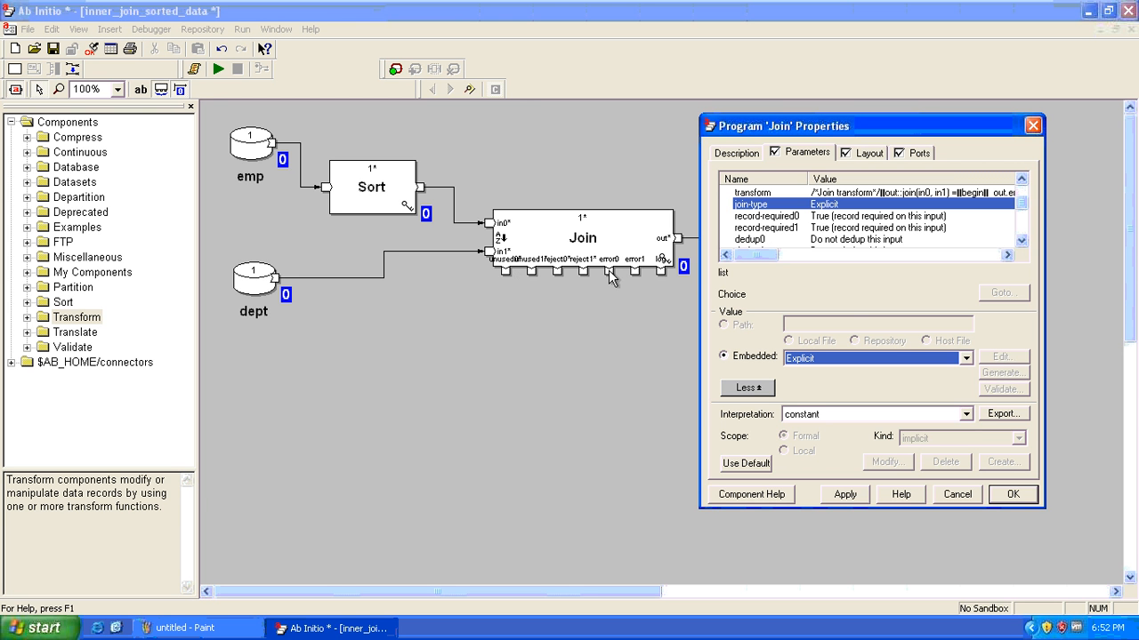
Scroll the parameters to review record-required for both inputs, override-key1 {dno} and max-memory 8388608
left_click(1021, 240)
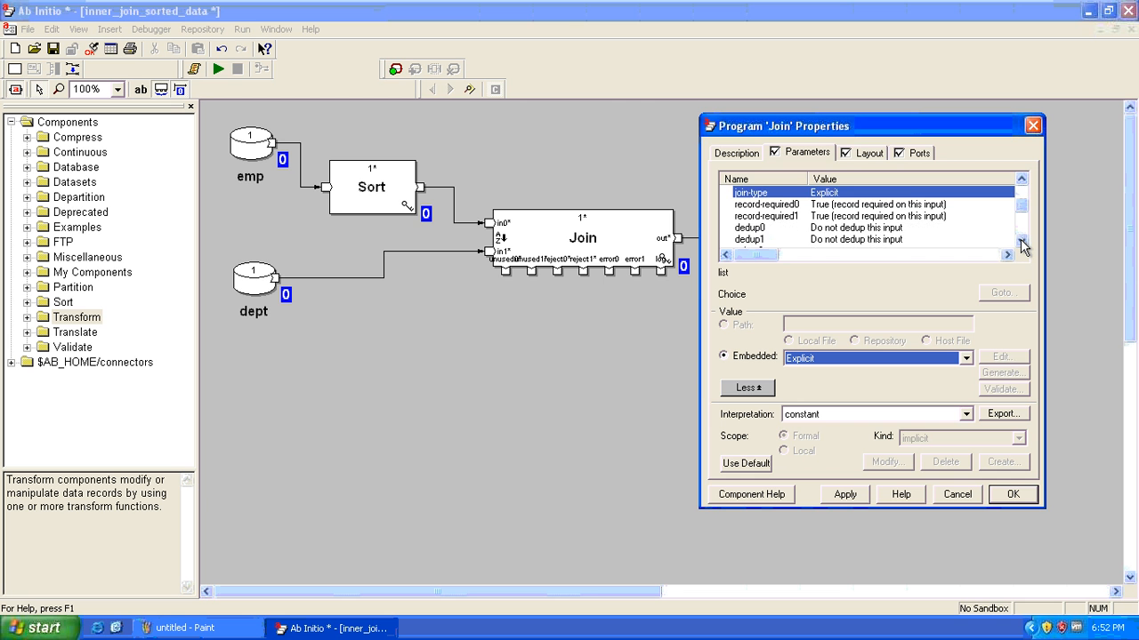
left_click(1021, 241)
left_click(1021, 240)
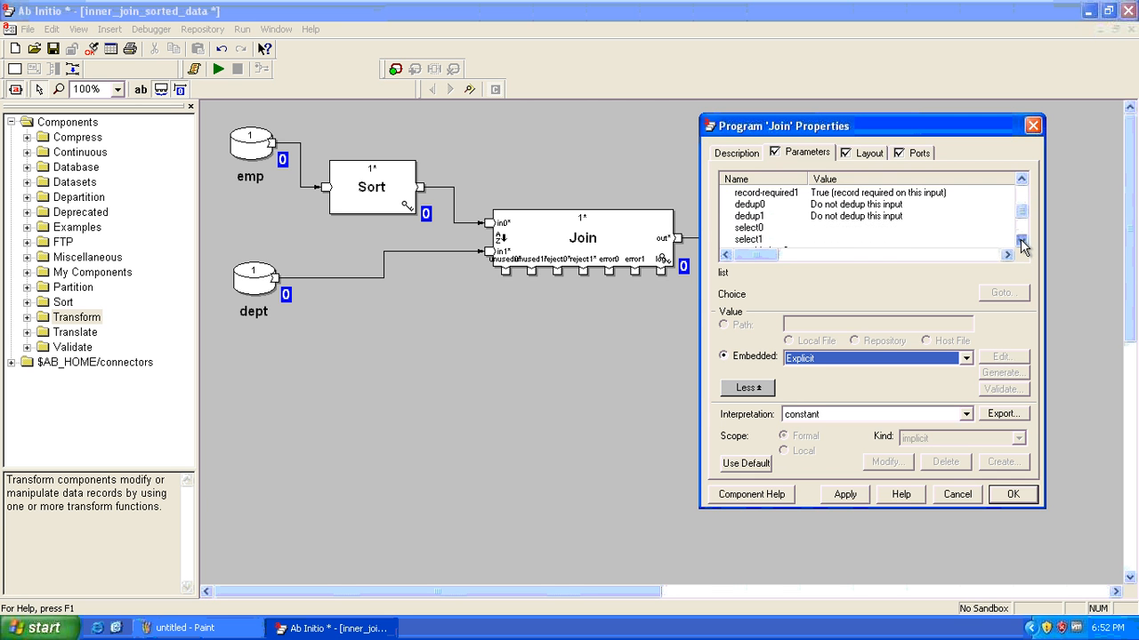
left_click(1021, 241)
left_click(1021, 240)
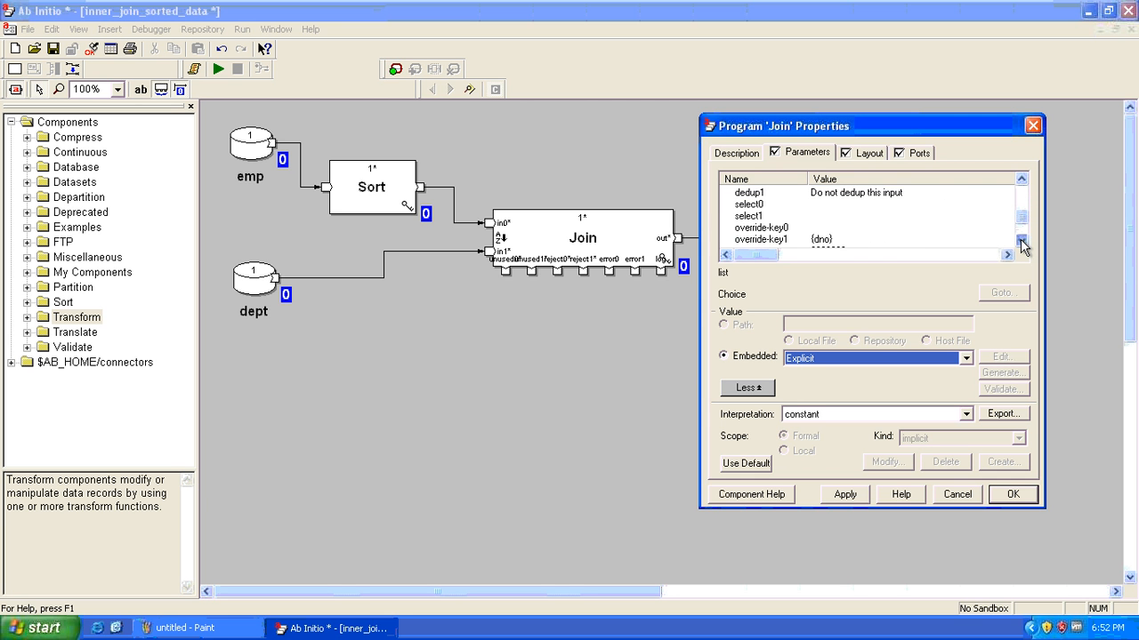
left_click(1022, 240)
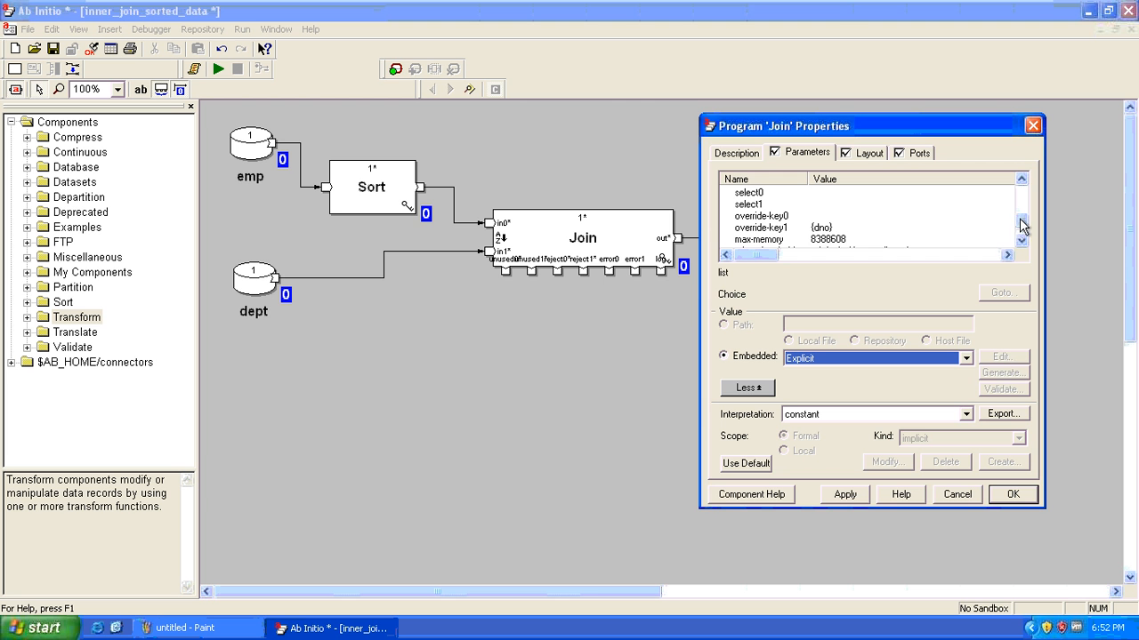
left_click_drag(1021, 228, 1020, 197)
left_click(832, 193)
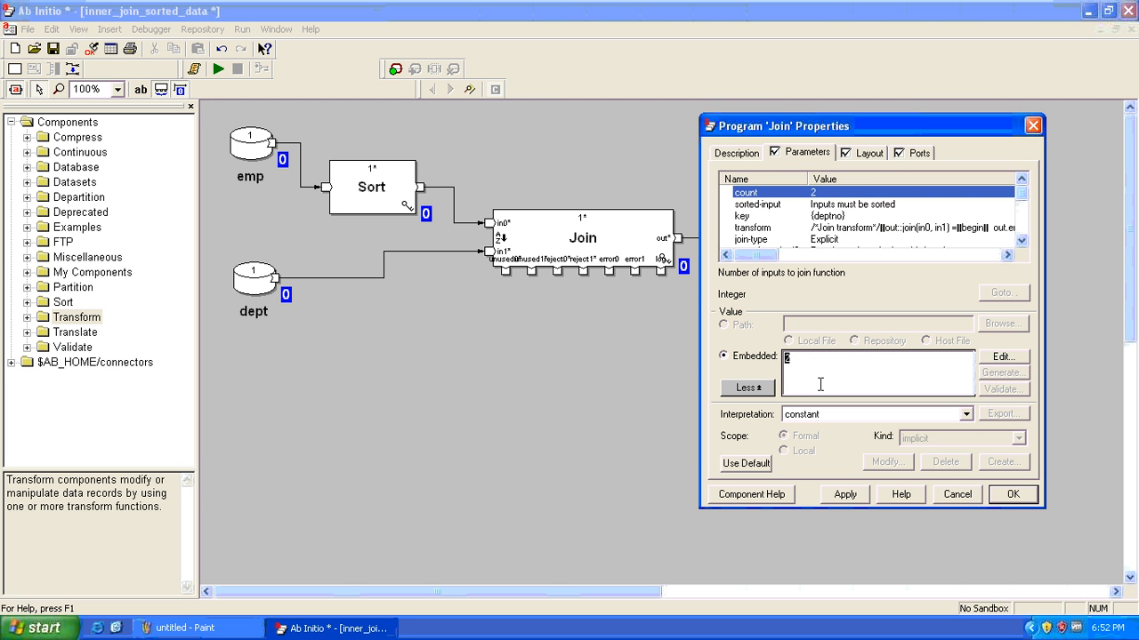
type("3")
left_click(845, 494)
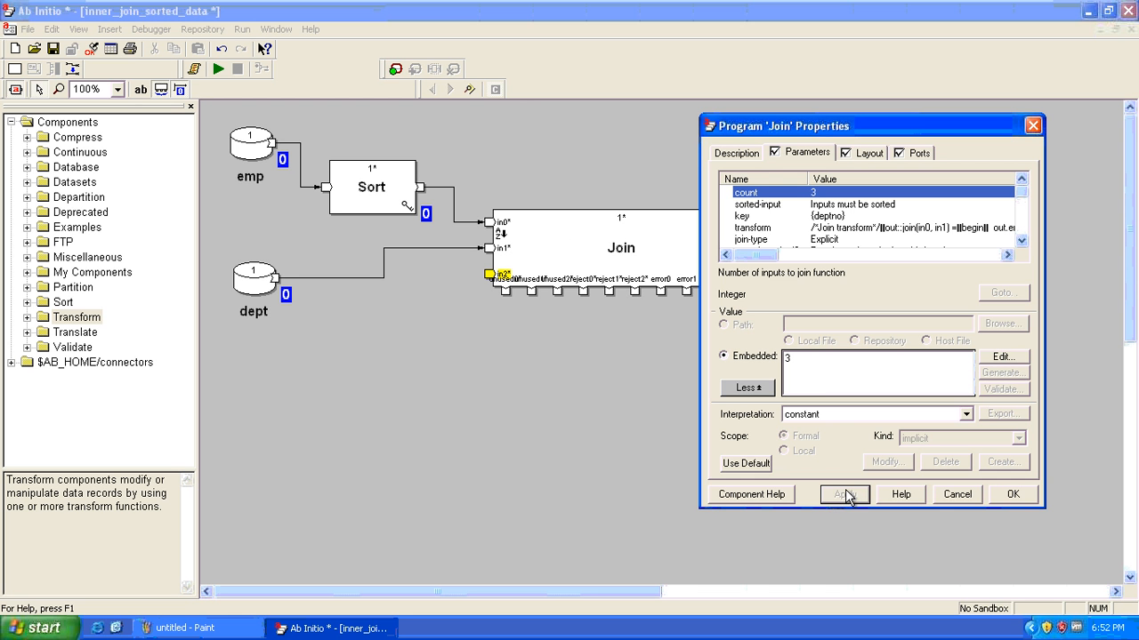
left_click(1021, 242)
left_click(1021, 242)
left_click(1021, 242)
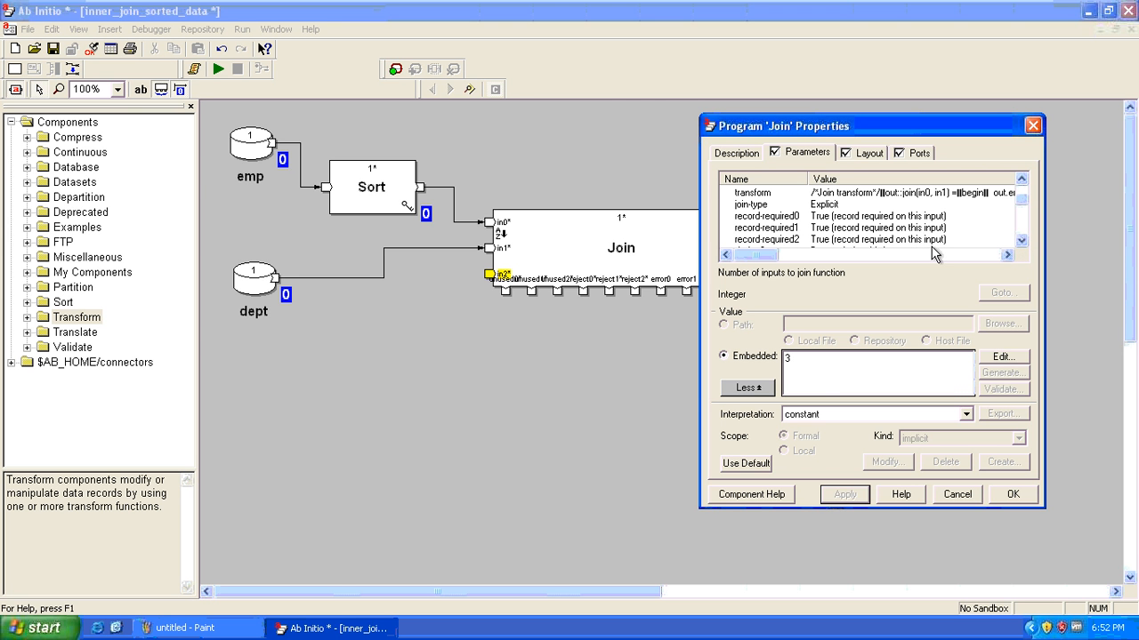
left_click(1022, 242)
left_click(1021, 242)
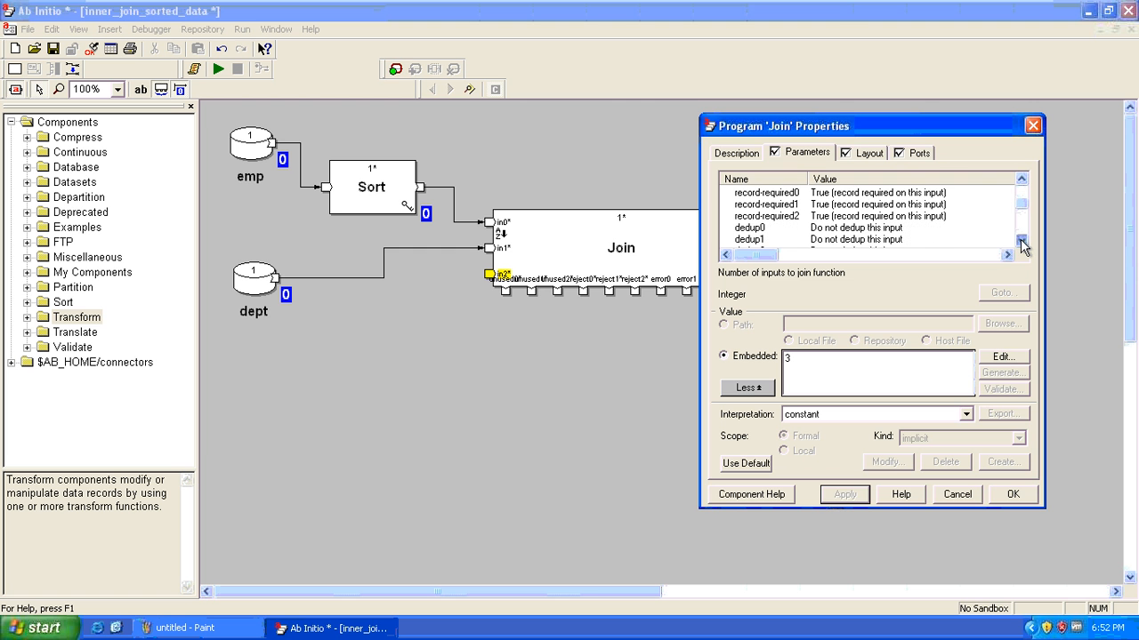
left_click(1021, 242)
left_click(1021, 242)
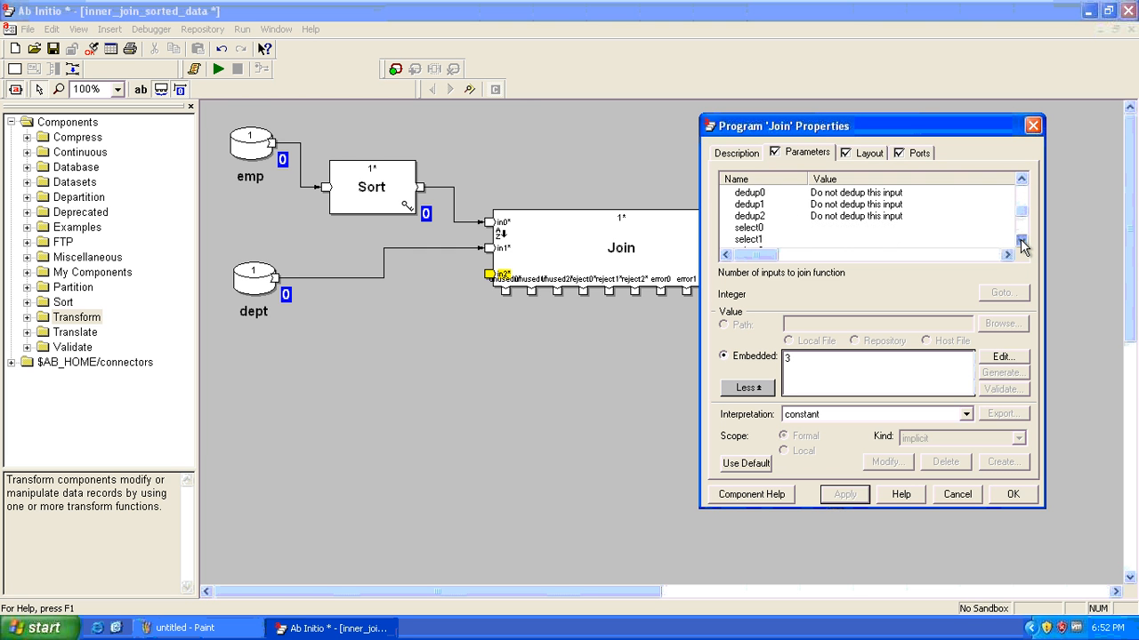
left_click(1021, 242)
left_click(1021, 242)
left_click(1022, 242)
left_click(1022, 242)
left_click(1021, 242)
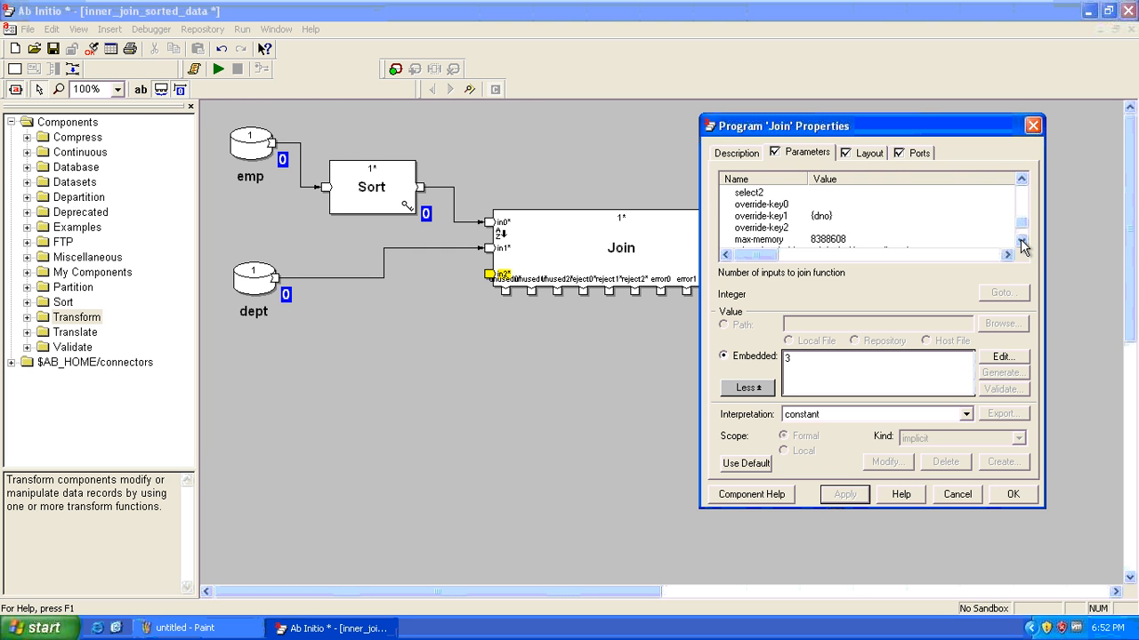
left_click(833, 377)
double_click(833, 377)
type("2")
left_click(839, 495)
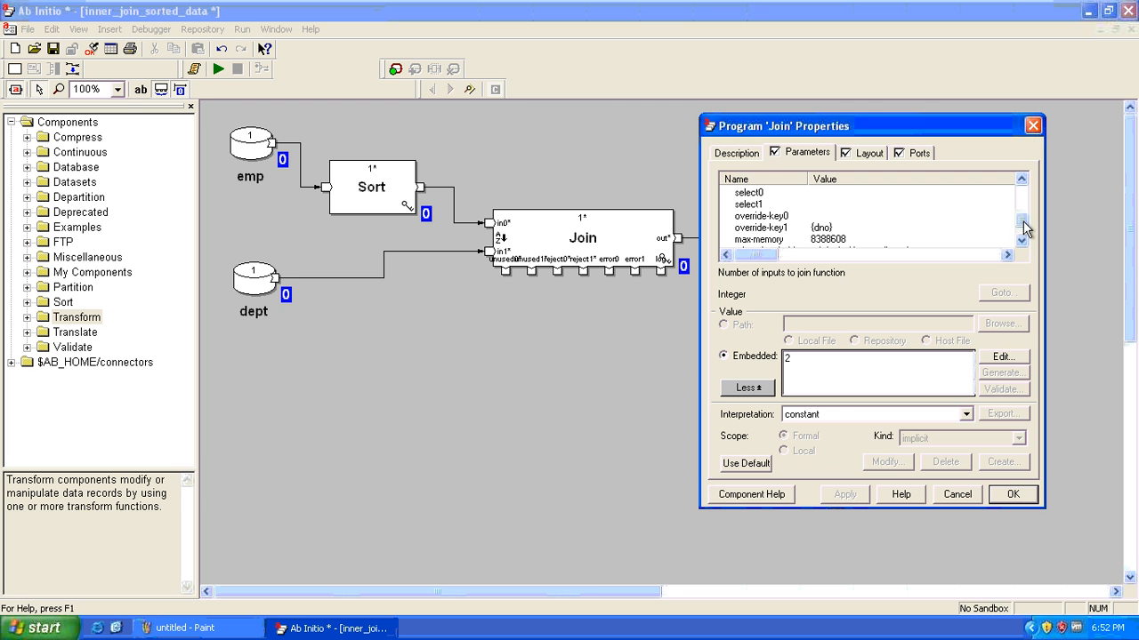
left_click_drag(1024, 229, 1028, 192)
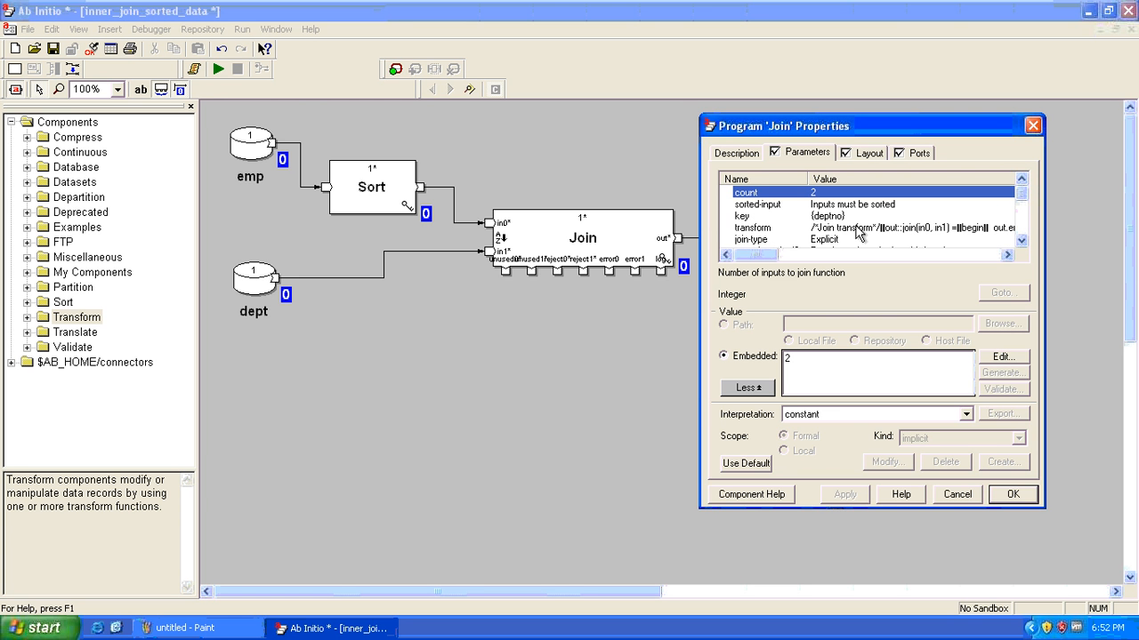
Switch the Join's join-type from Explicit back to Inner Join, apply it, and close the properties
left_click(787, 205)
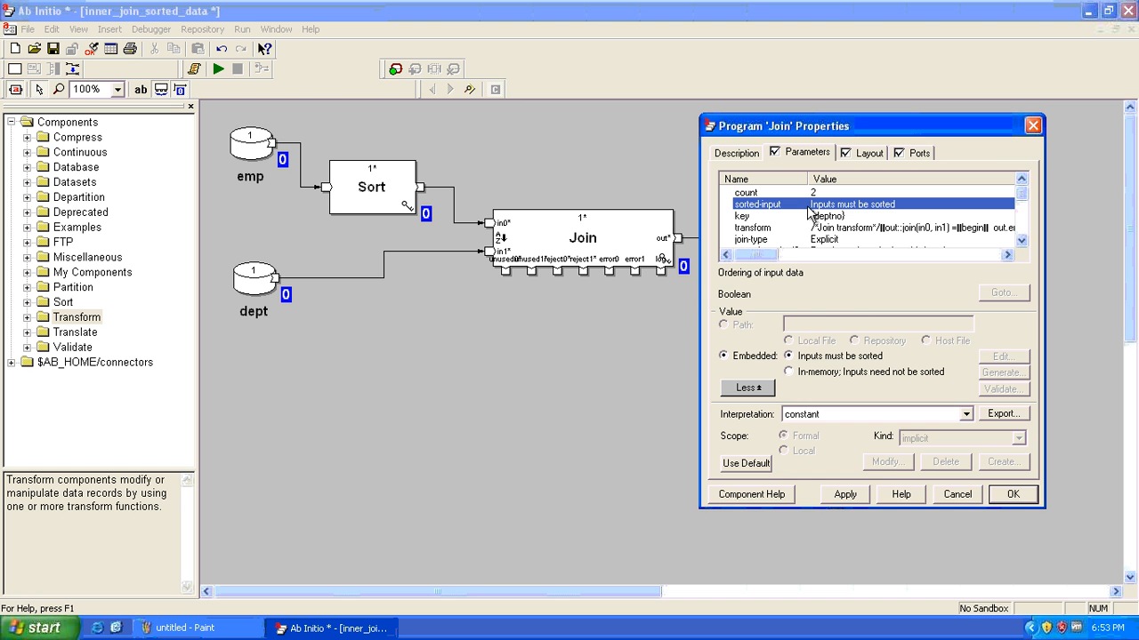
key("Escape")
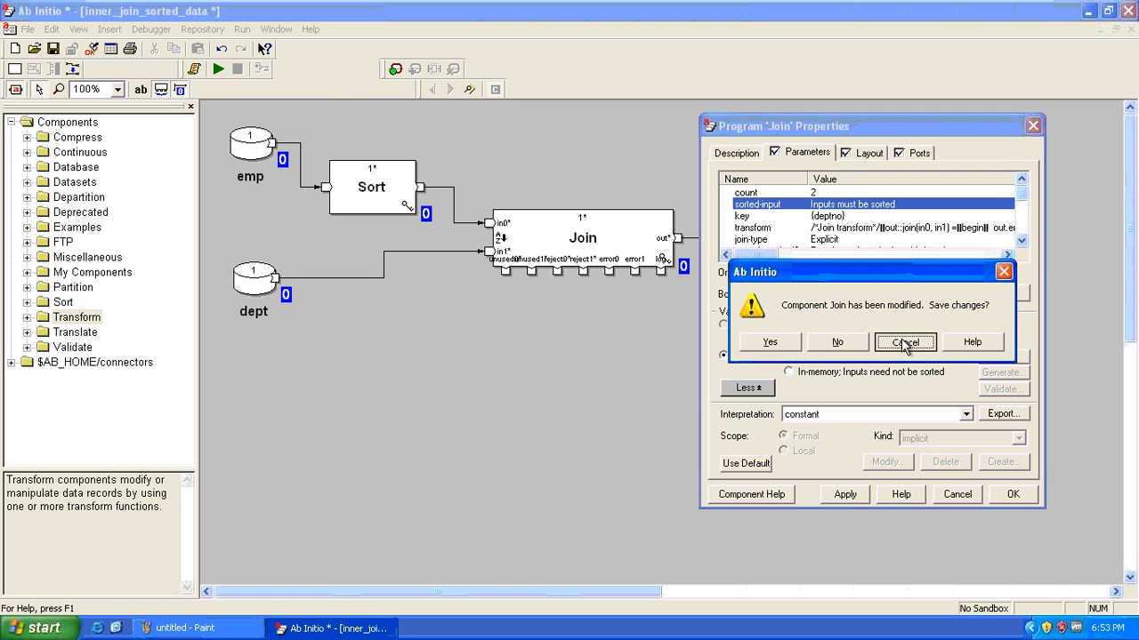
left_click(905, 344)
left_click(788, 239)
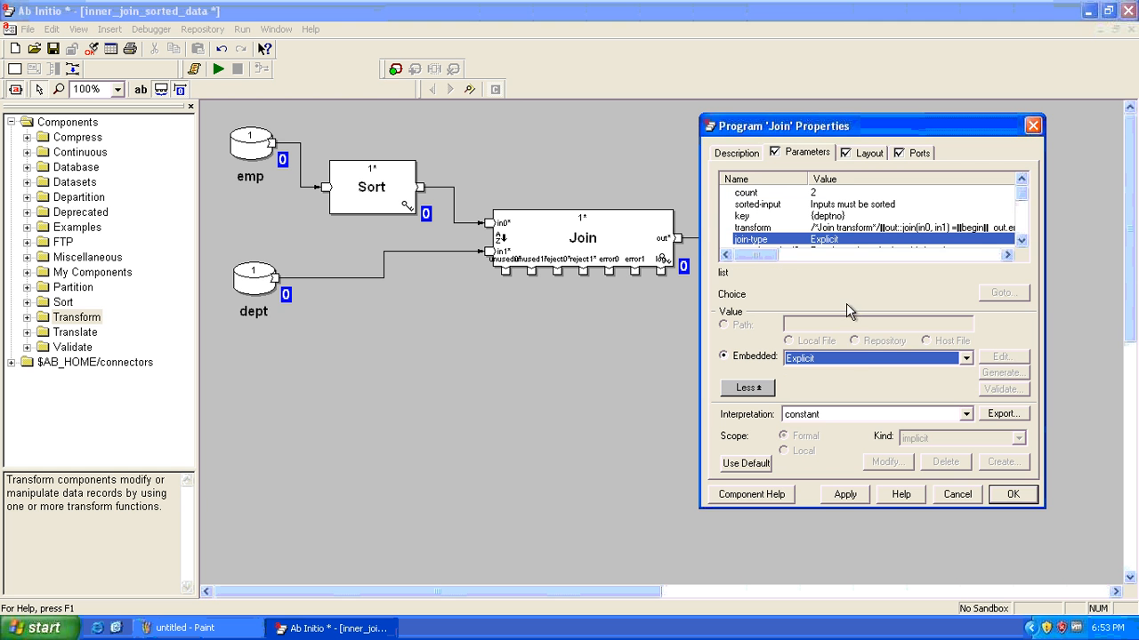
left_click(861, 355)
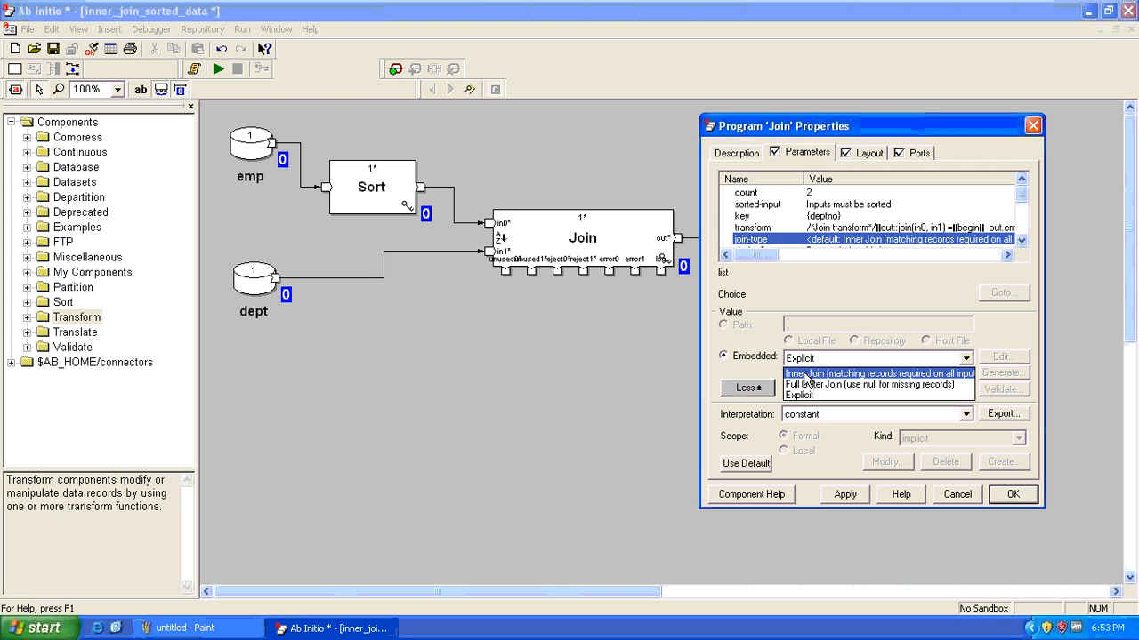
left_click(806, 374)
left_click(847, 497)
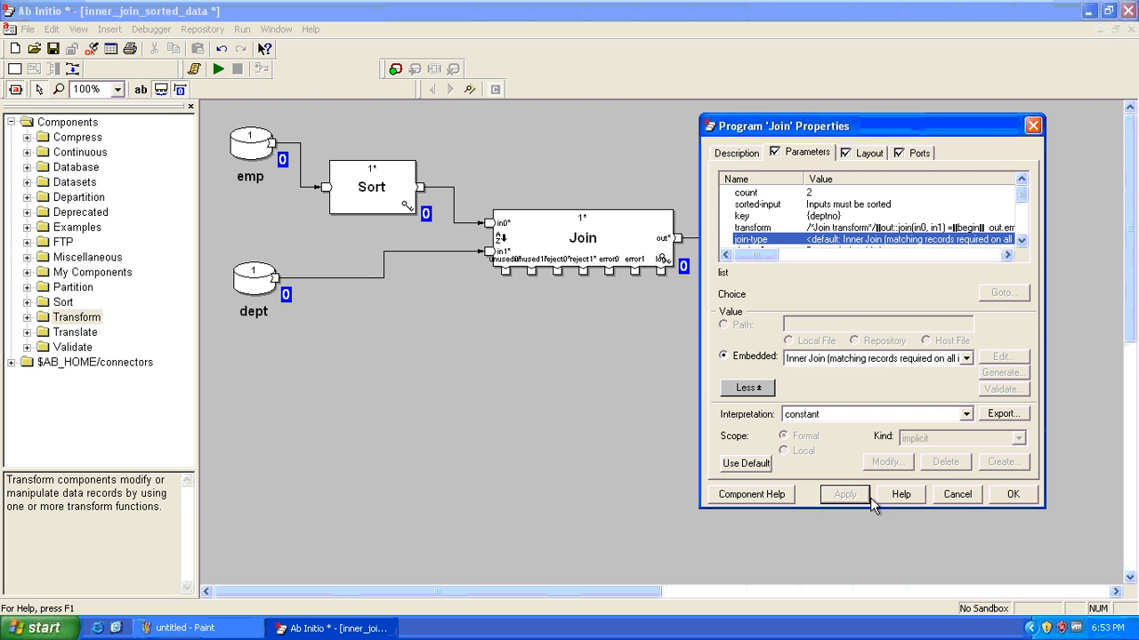
left_click(1014, 496)
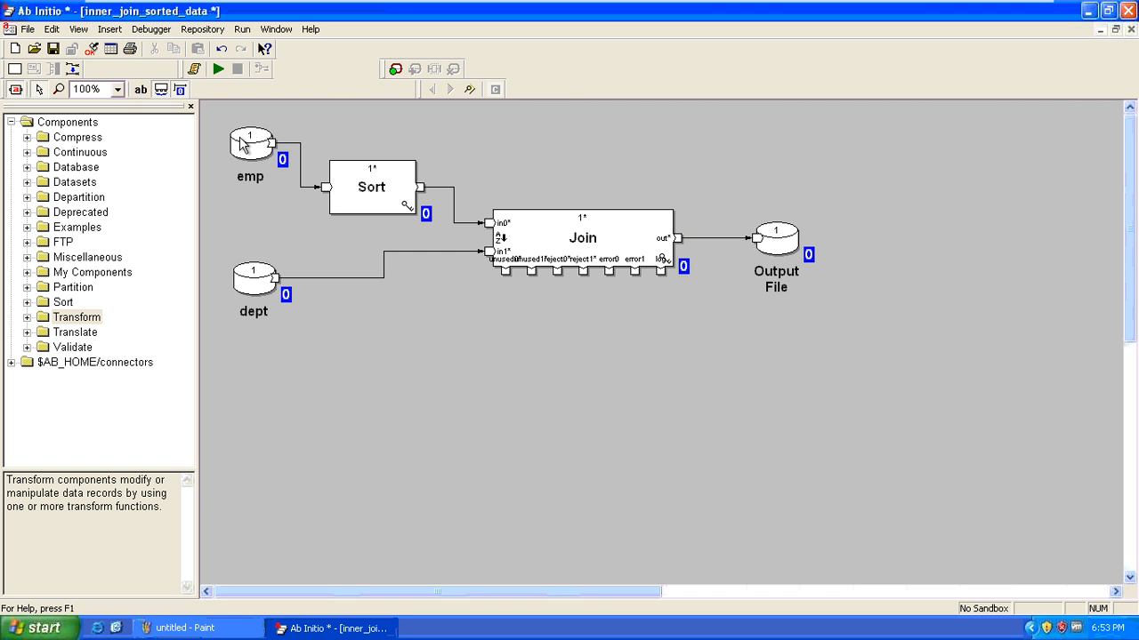
View all records of the emp dataset, check its deptno values, then close the dump
right_click(242, 146)
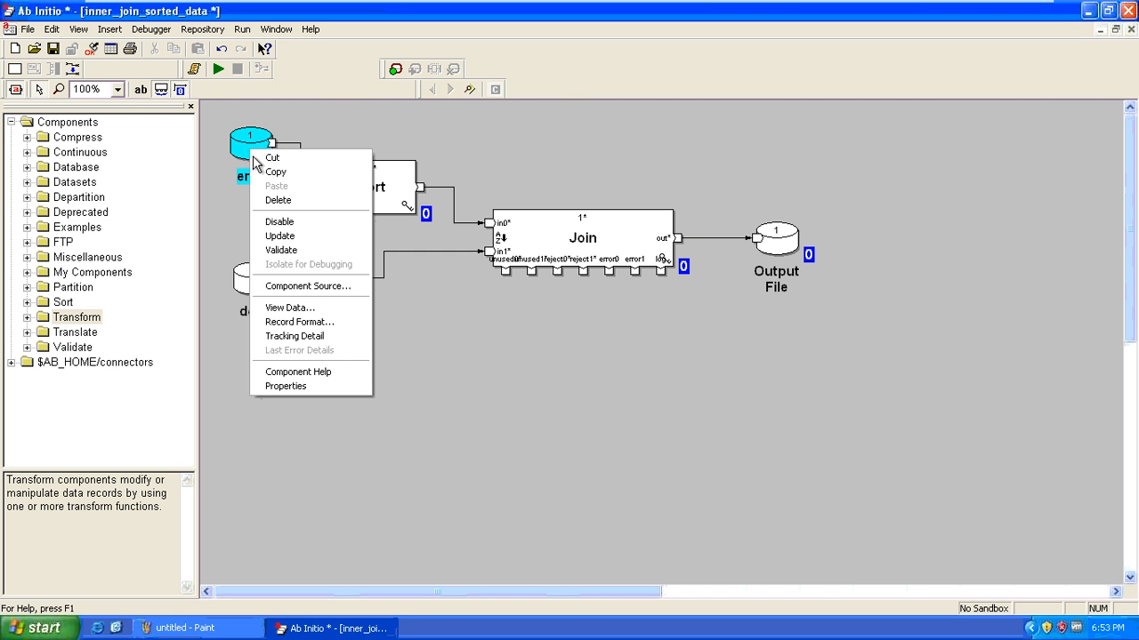
left_click(327, 310)
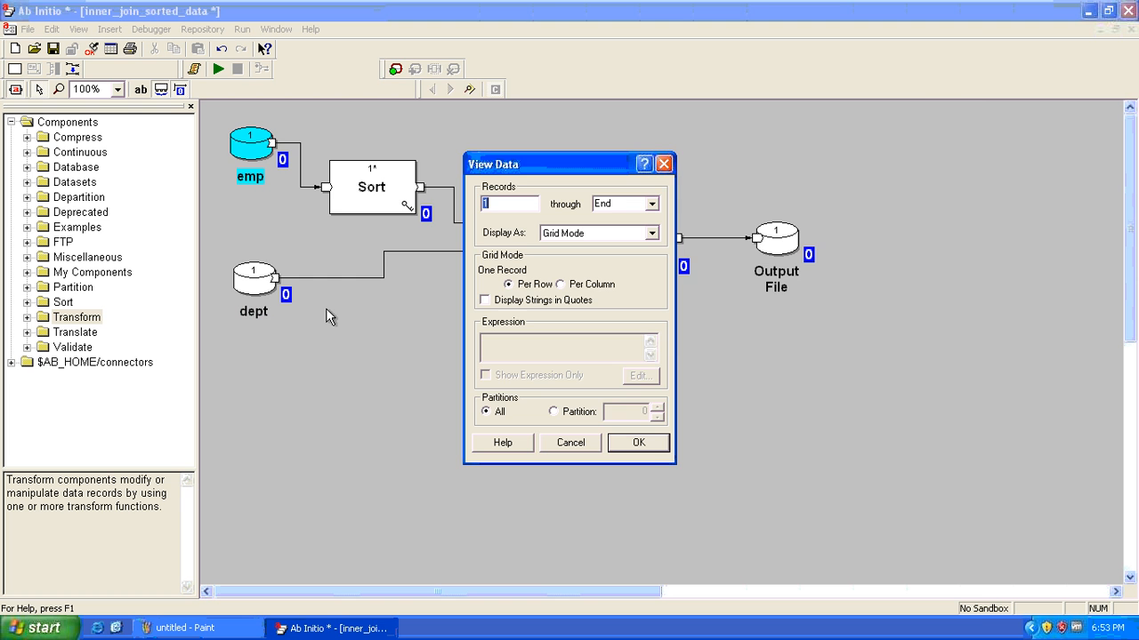
left_click(644, 445)
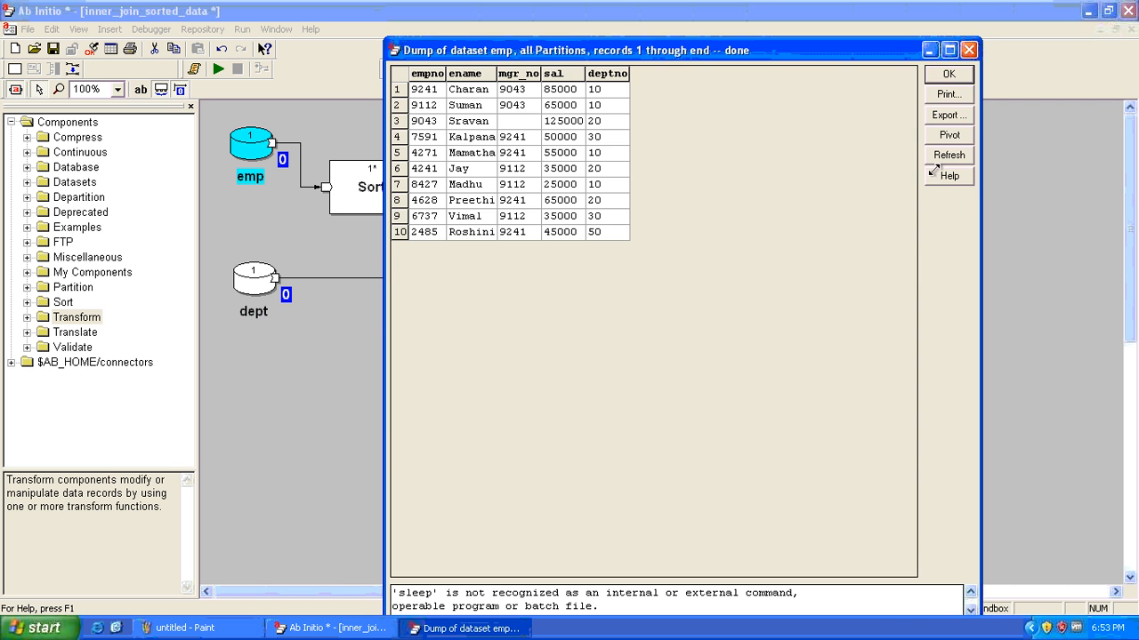
left_click_drag(980, 39, 890, 332)
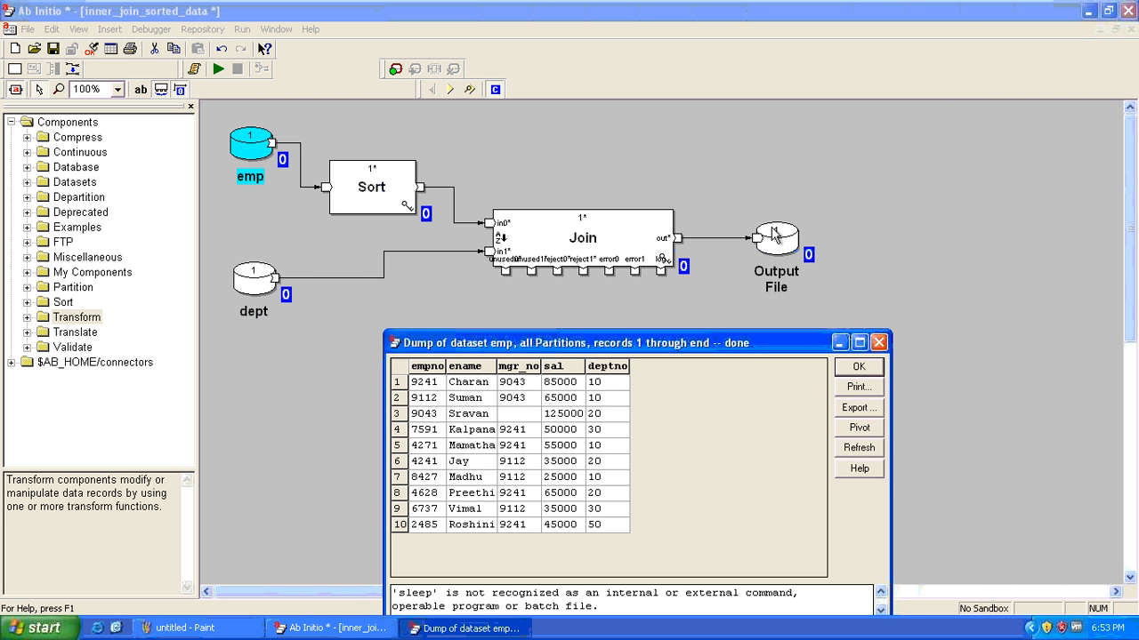
left_click_drag(751, 343, 875, 76)
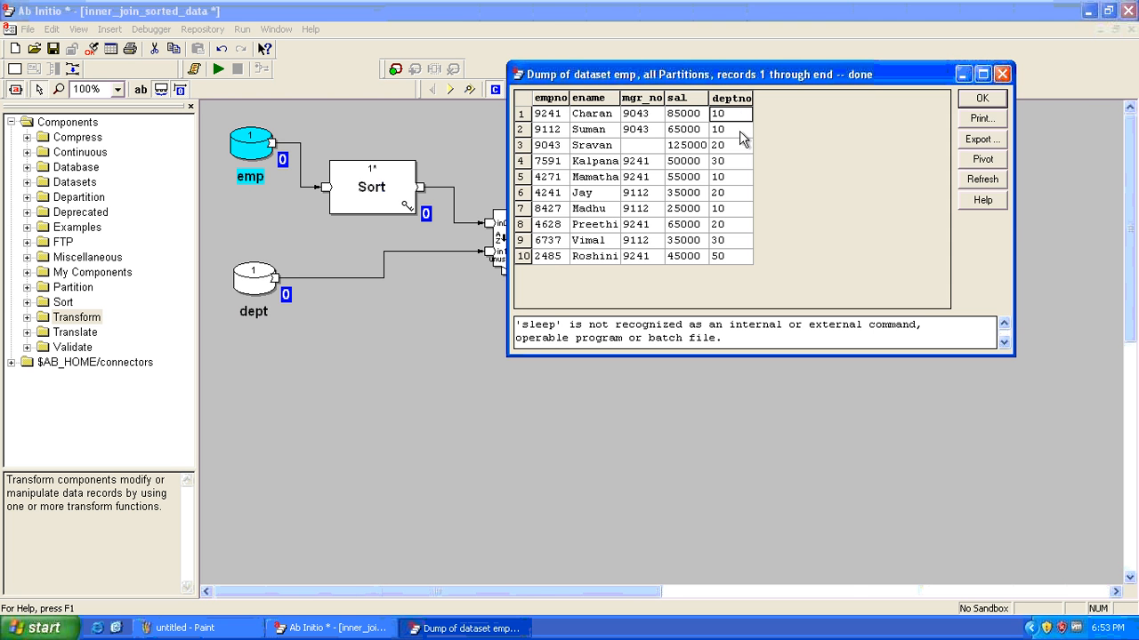
left_click_drag(741, 112, 746, 258)
key("Escape")
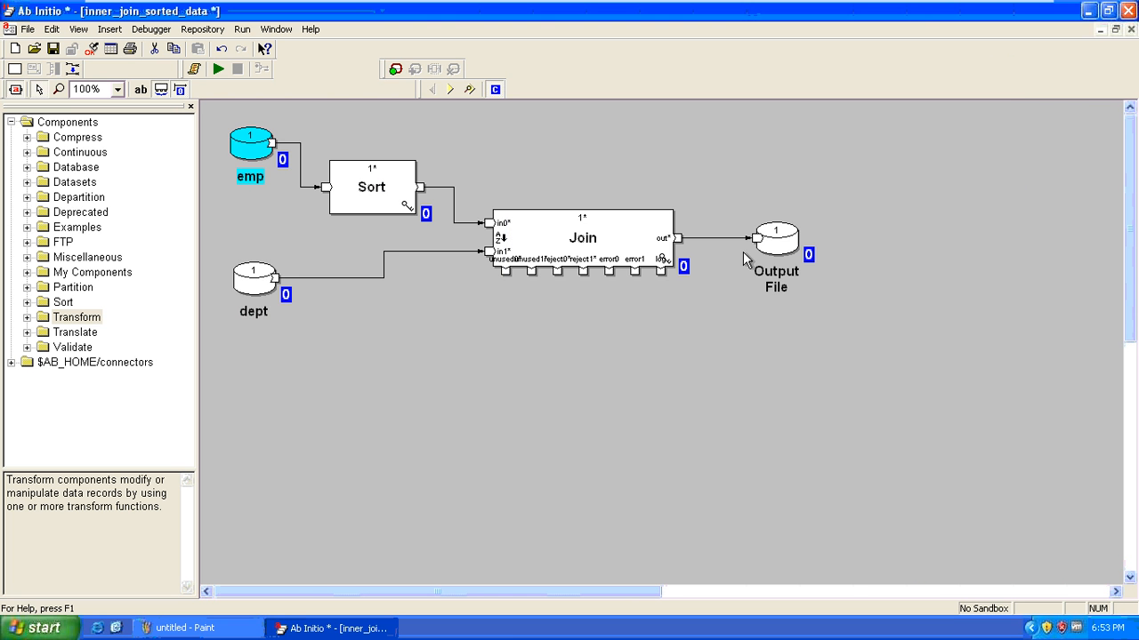
View the dept dataset's records (dno, dname, location), then close the dump
right_click(265, 276)
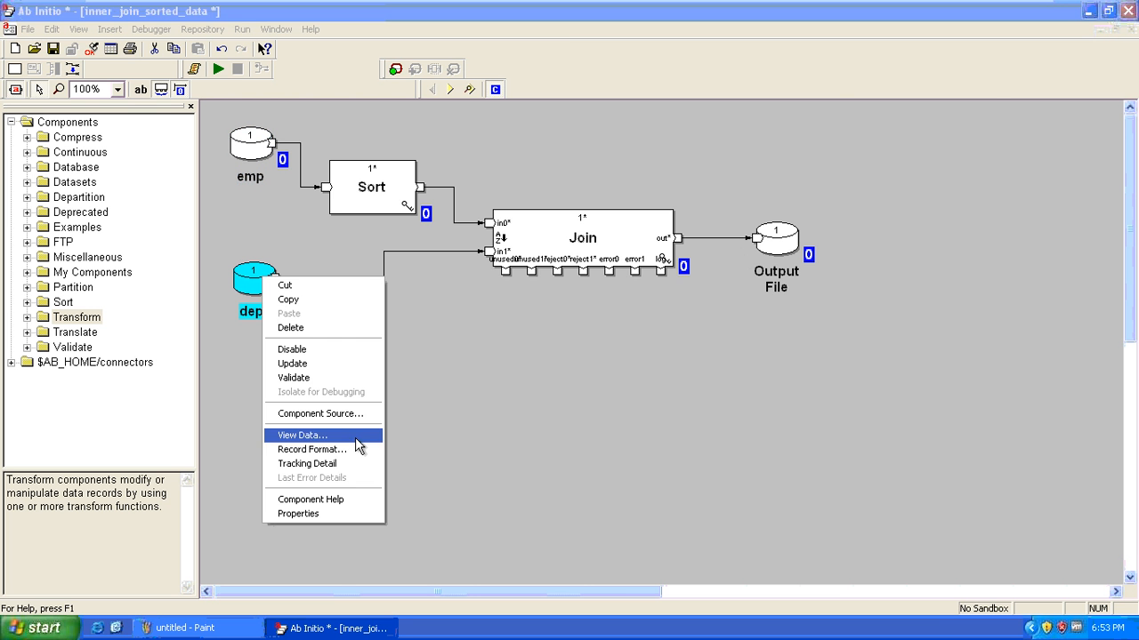
left_click(356, 436)
left_click(633, 441)
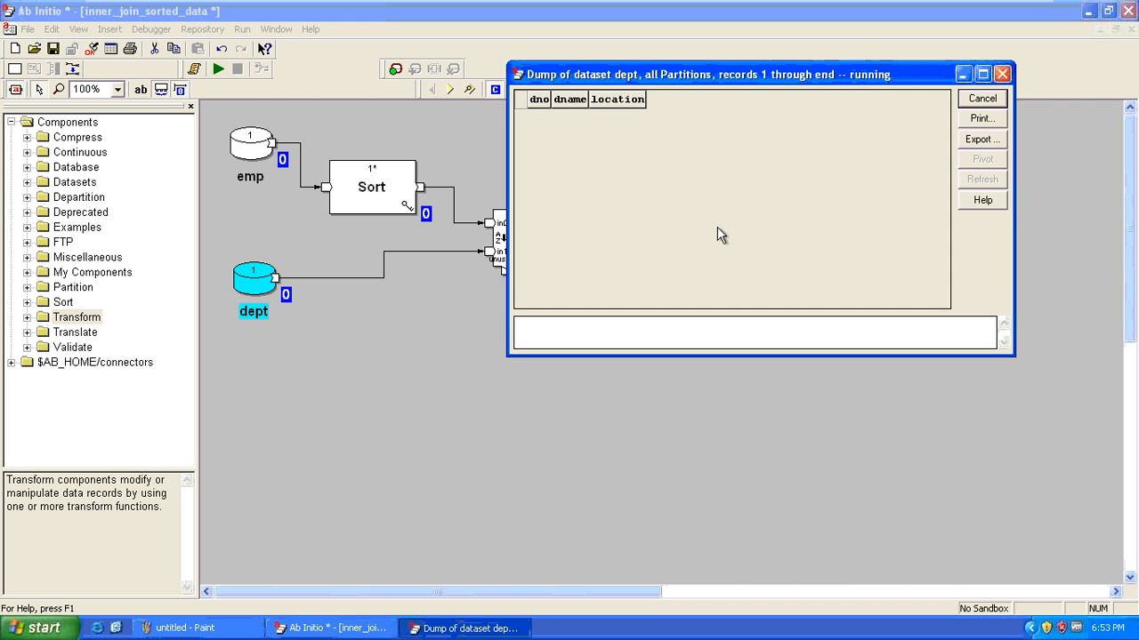
key("Escape")
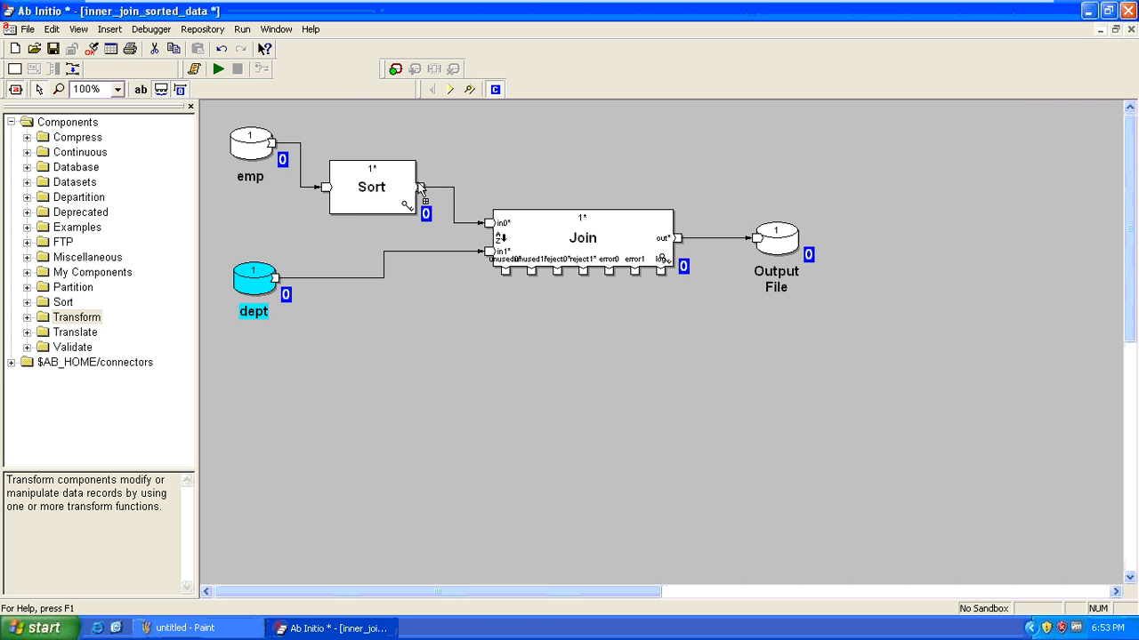
Look over the Sort component's parameters, then close them
double_click(377, 190)
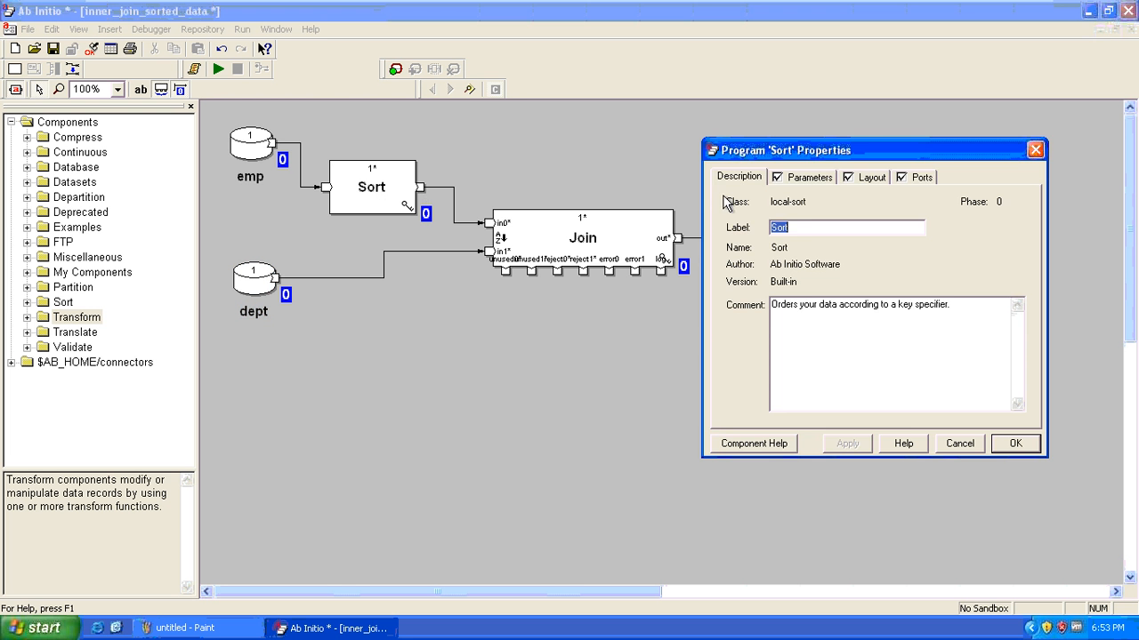
left_click(807, 175)
key("Escape")
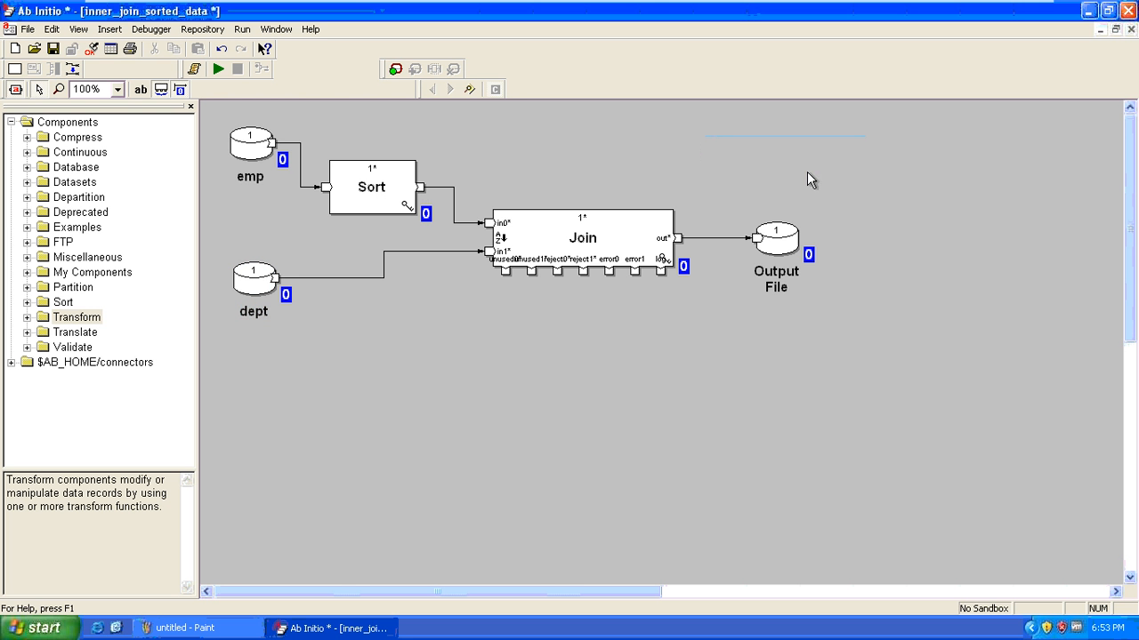
Open the Join's parameters and check sorted-input and the join key {deptno} in the Key Specifier Editor
double_click(574, 249)
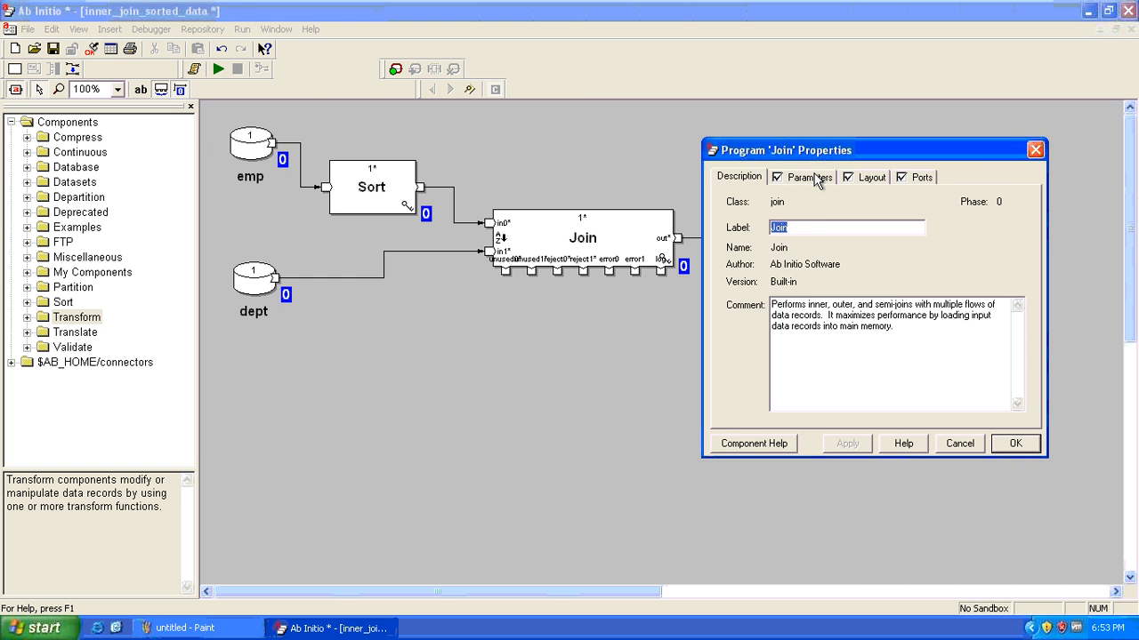
left_click(810, 176)
left_click(861, 229)
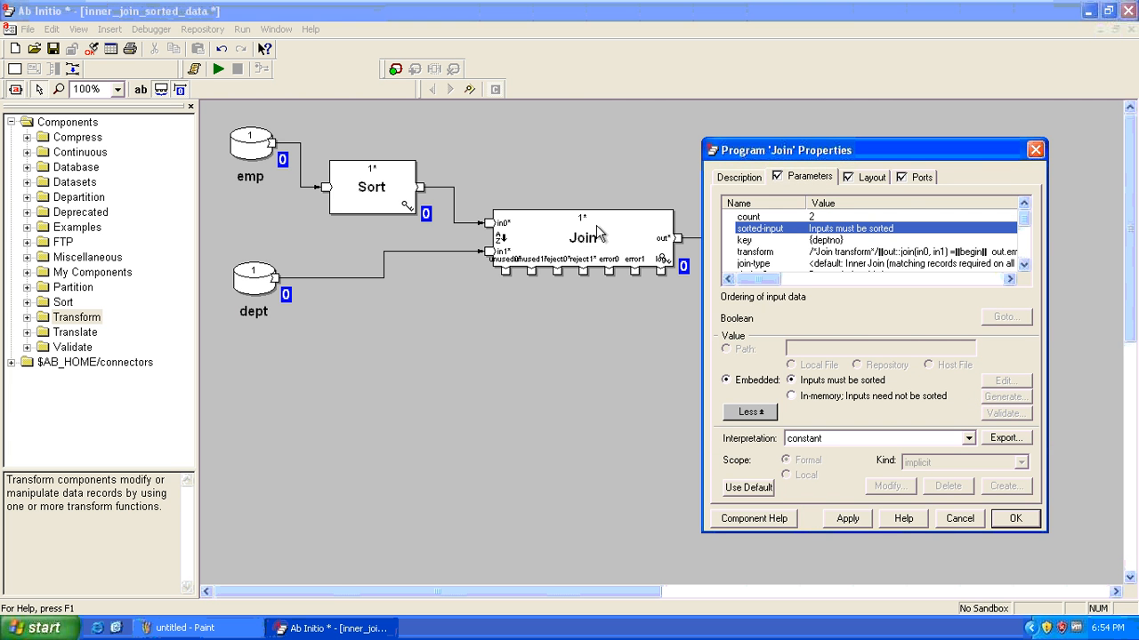
left_click(817, 241)
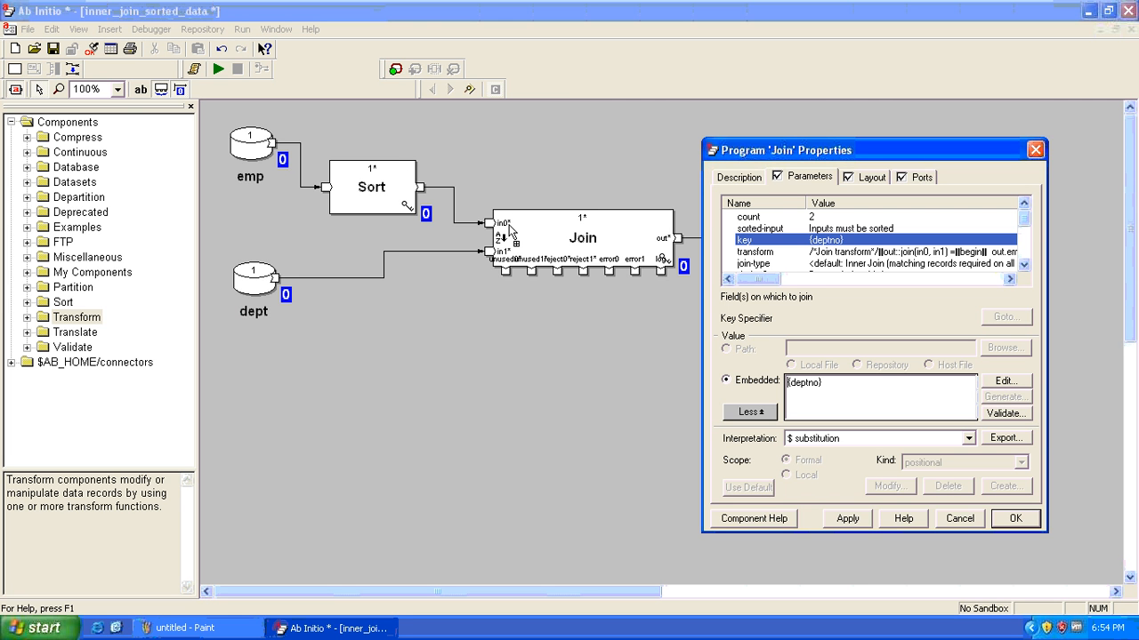
double_click(843, 244)
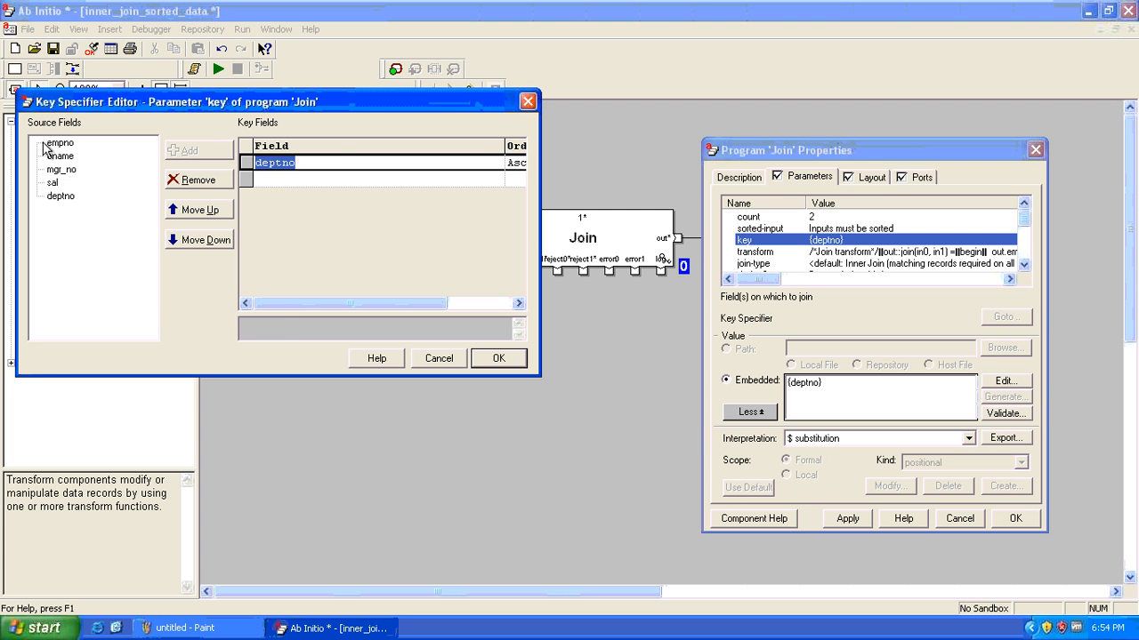
left_click_drag(209, 109, 701, 133)
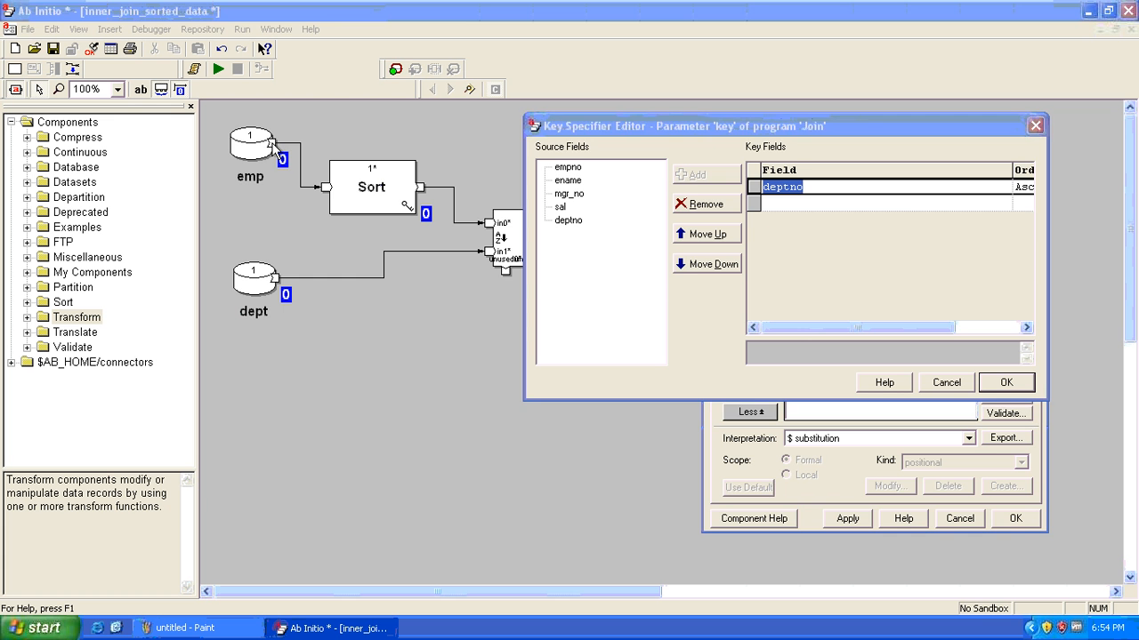
key("Return")
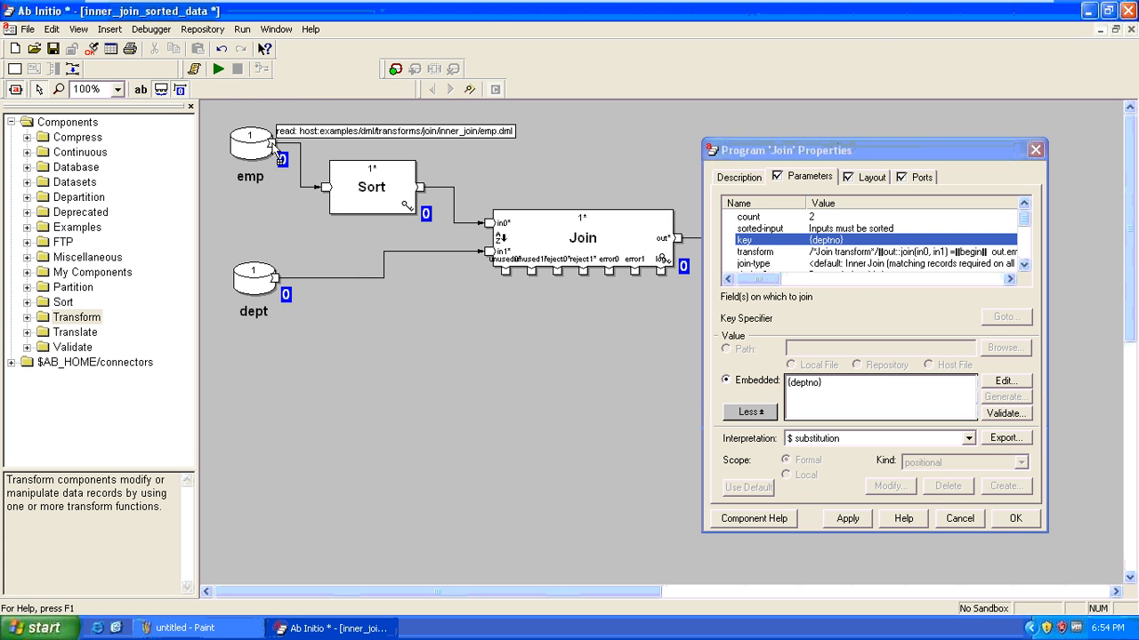
double_click(279, 156)
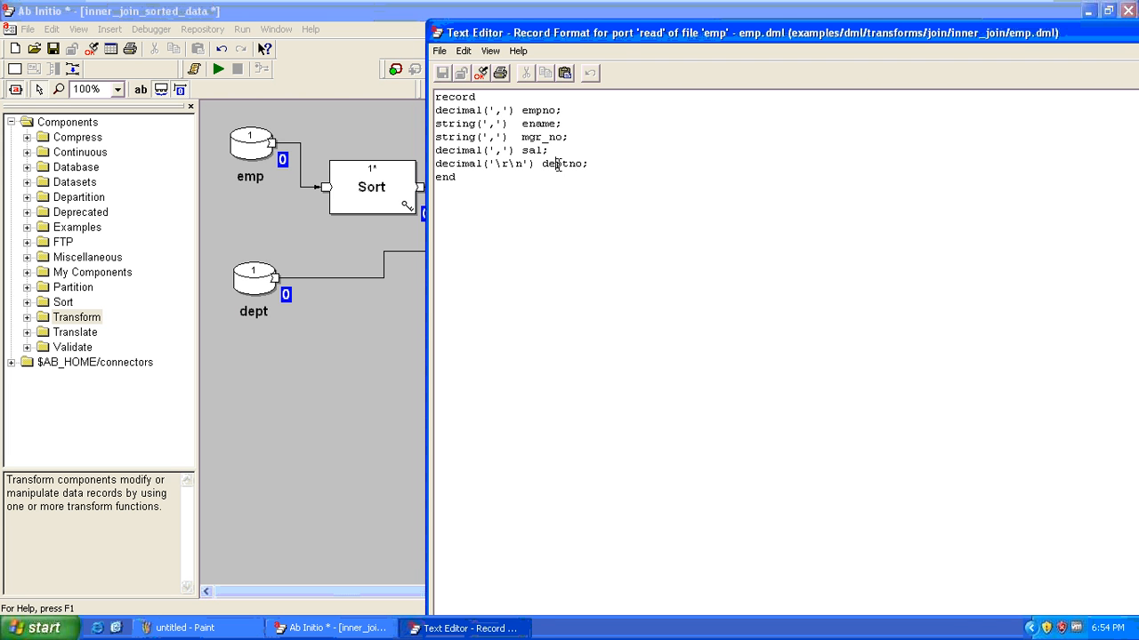
key("alt+F4")
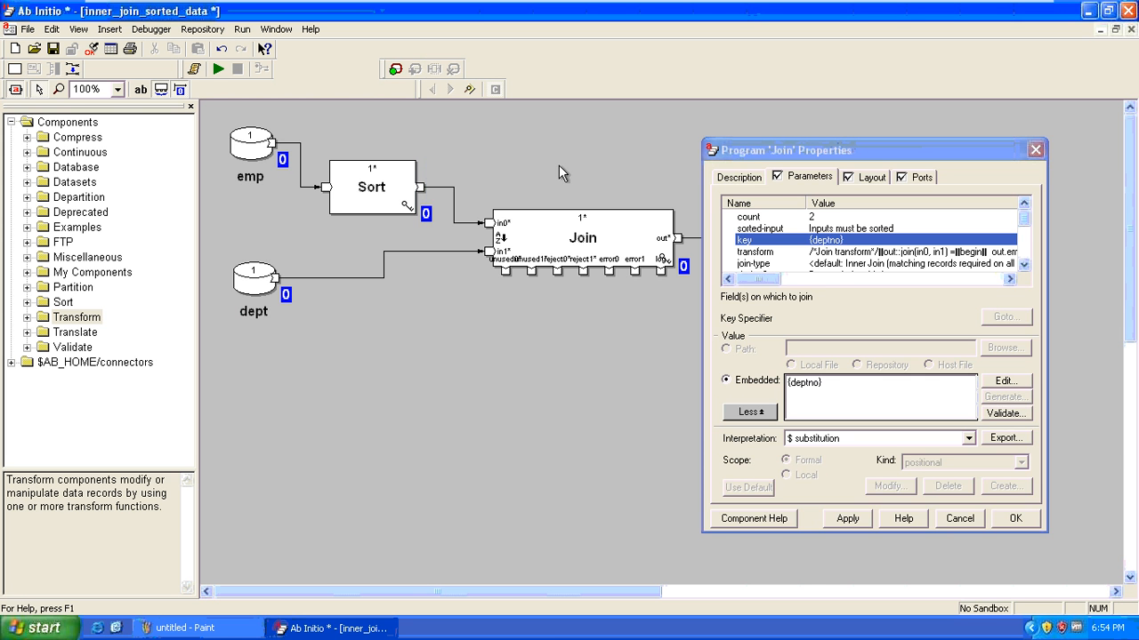
double_click(276, 279)
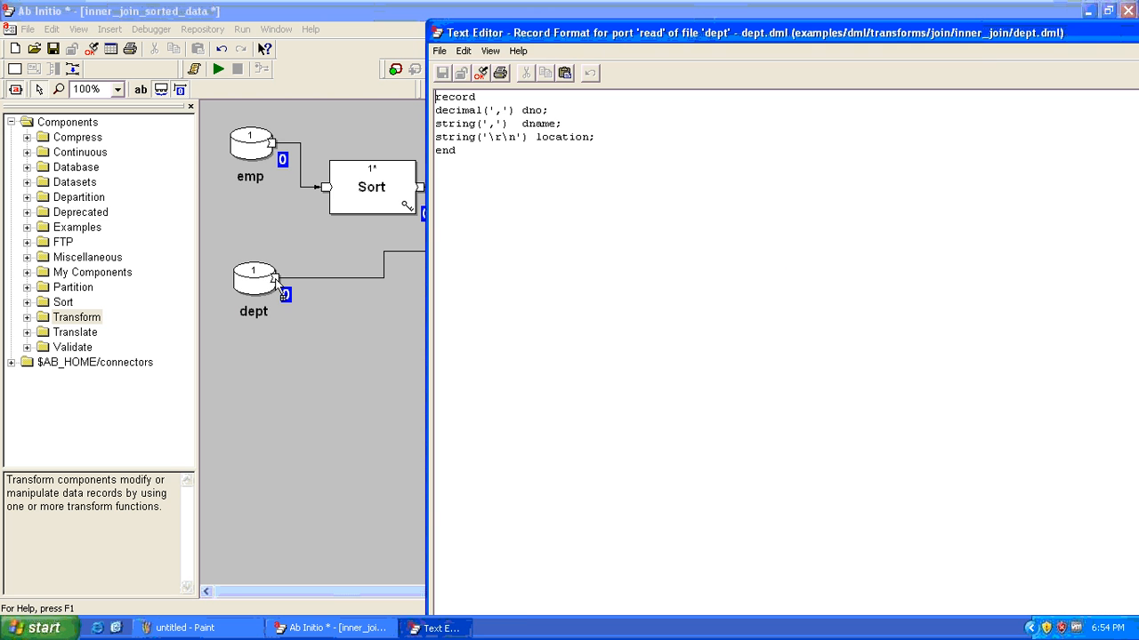
double_click(532, 112)
left_click(560, 177)
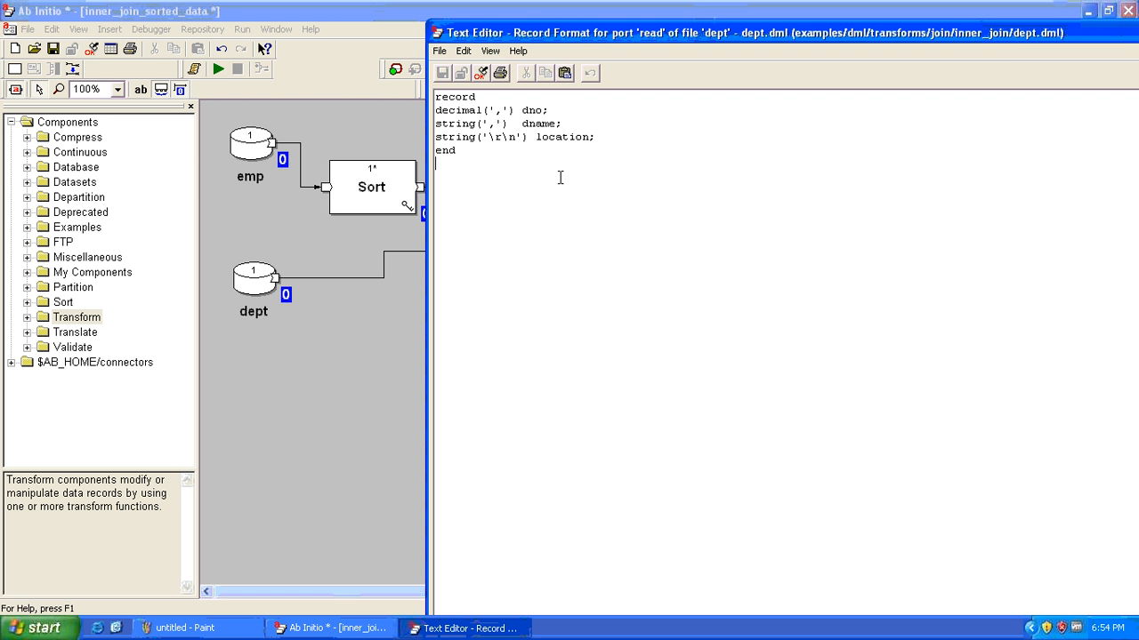
key("alt+F4")
left_click(845, 241)
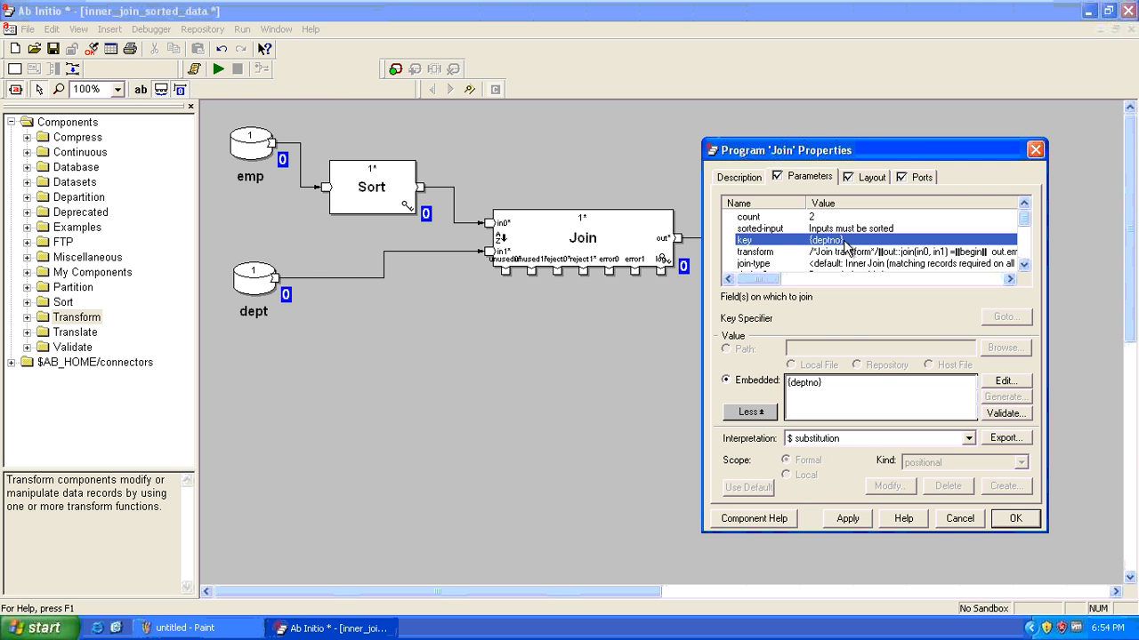
double_click(844, 242)
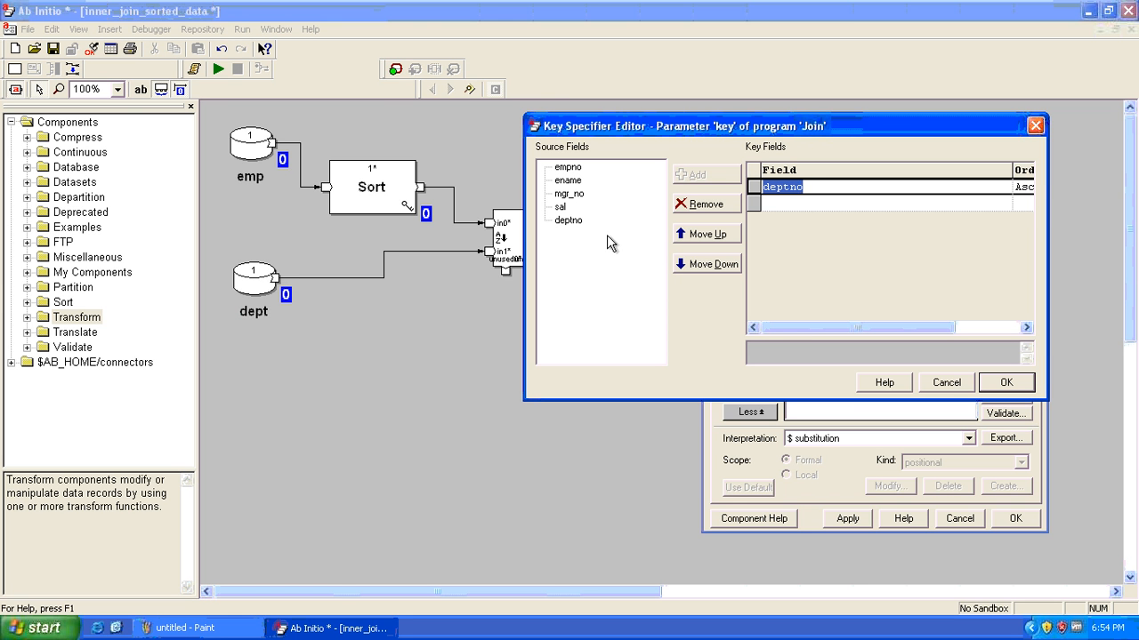
left_click(567, 222)
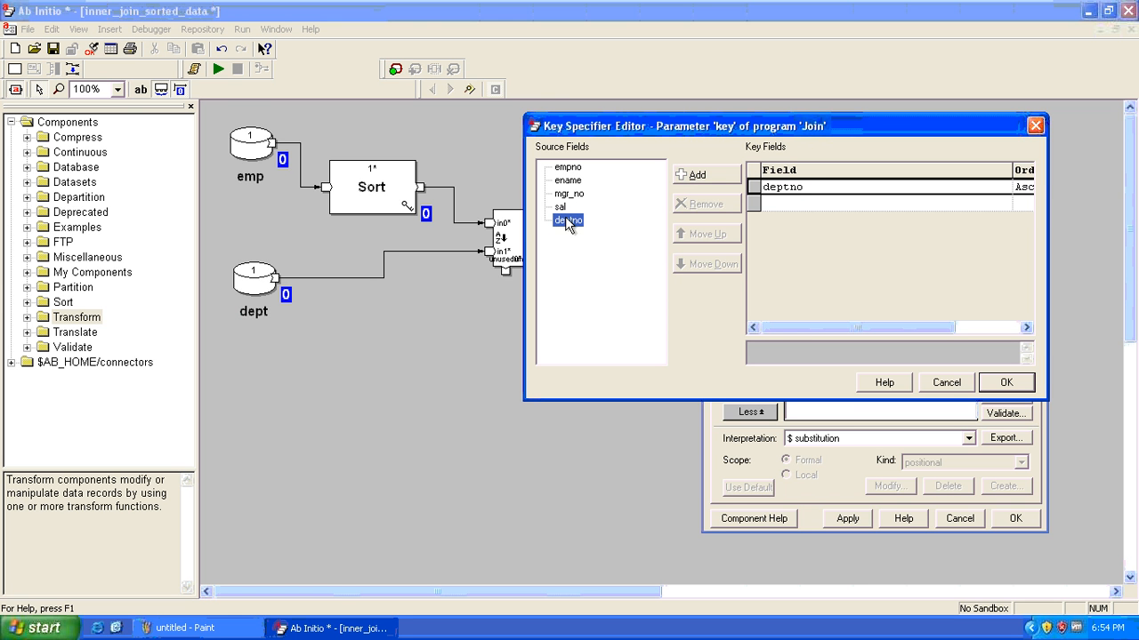
key("Return")
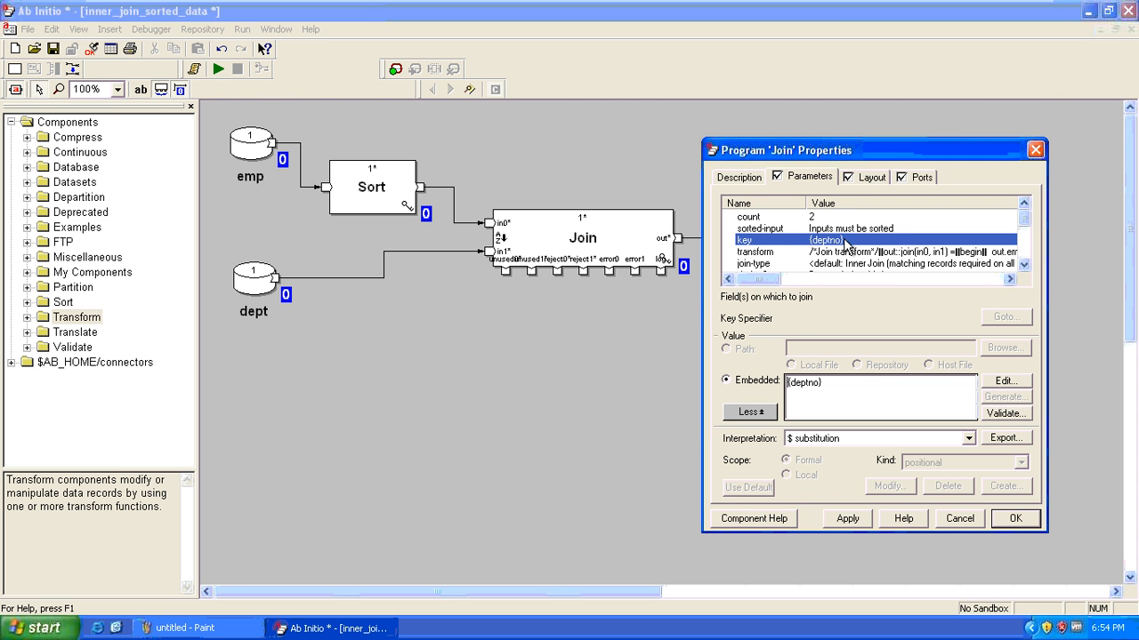
Scroll to override-key1, confirm its {dno} value in the key editor, then bring up Paint
left_click(1023, 266)
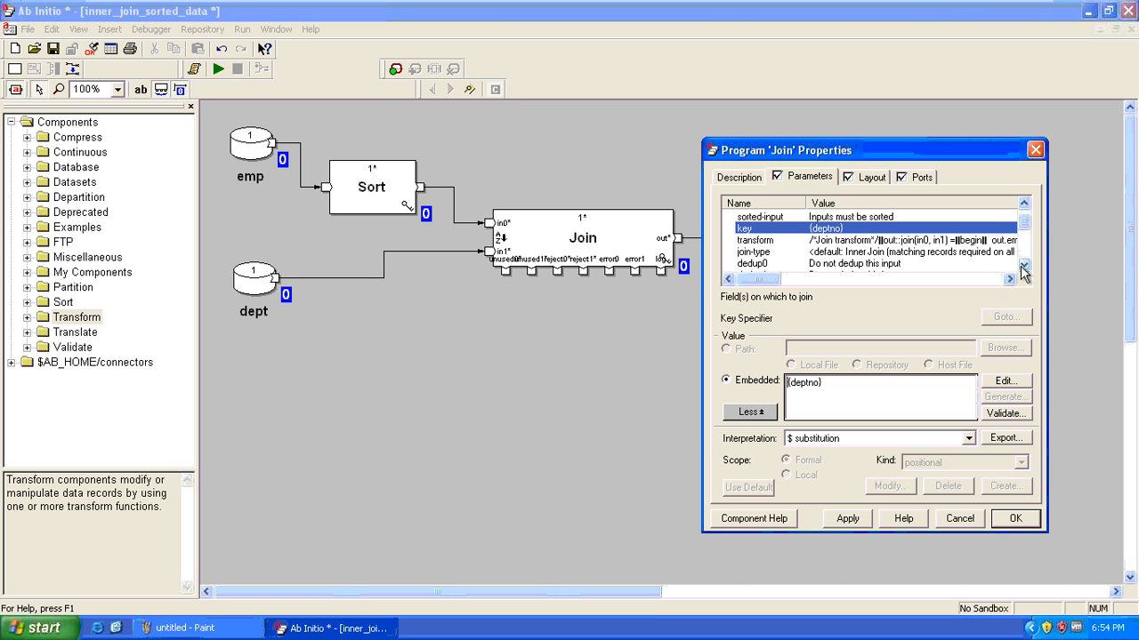
left_click(1022, 267)
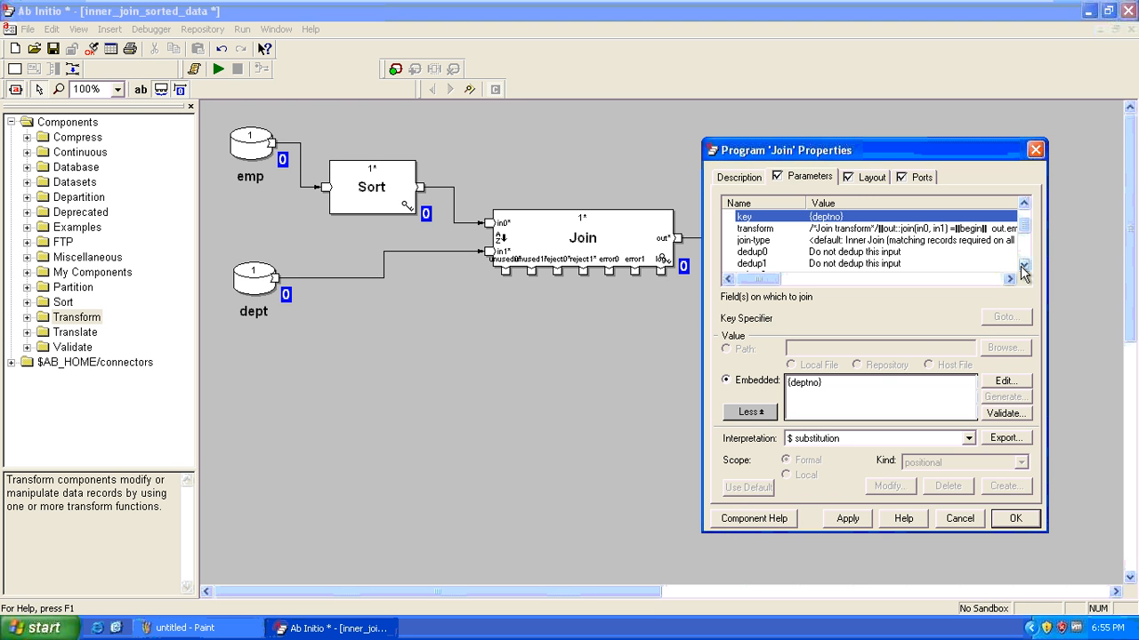
left_click(1023, 267)
left_click(1023, 267)
left_click(1023, 267)
left_click(1023, 267)
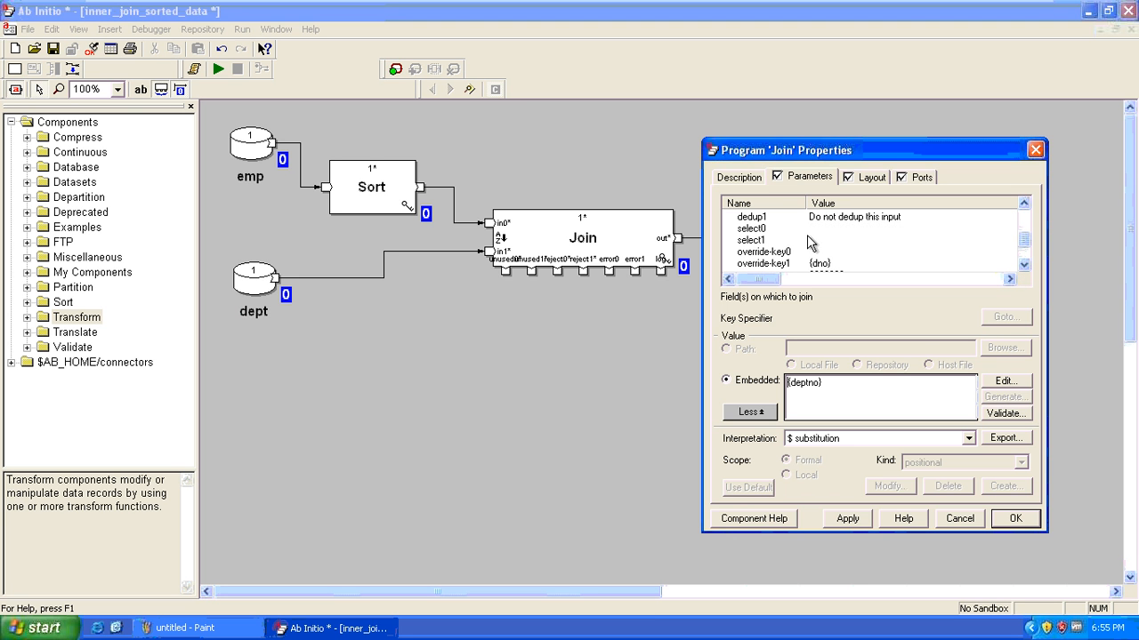
left_click(817, 263)
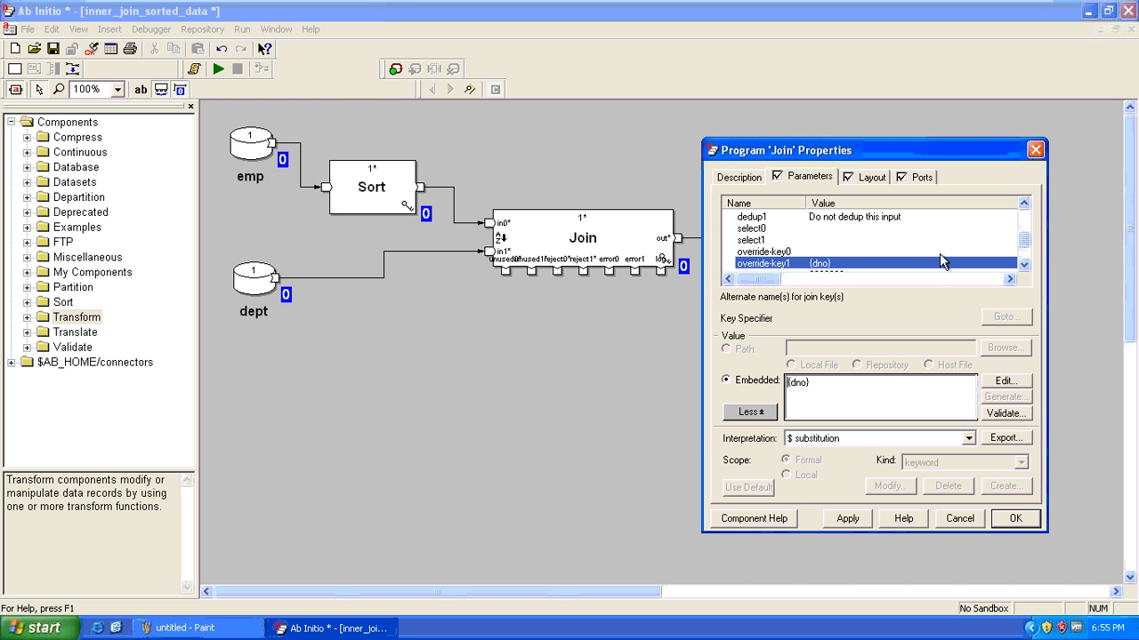
left_click(1024, 264)
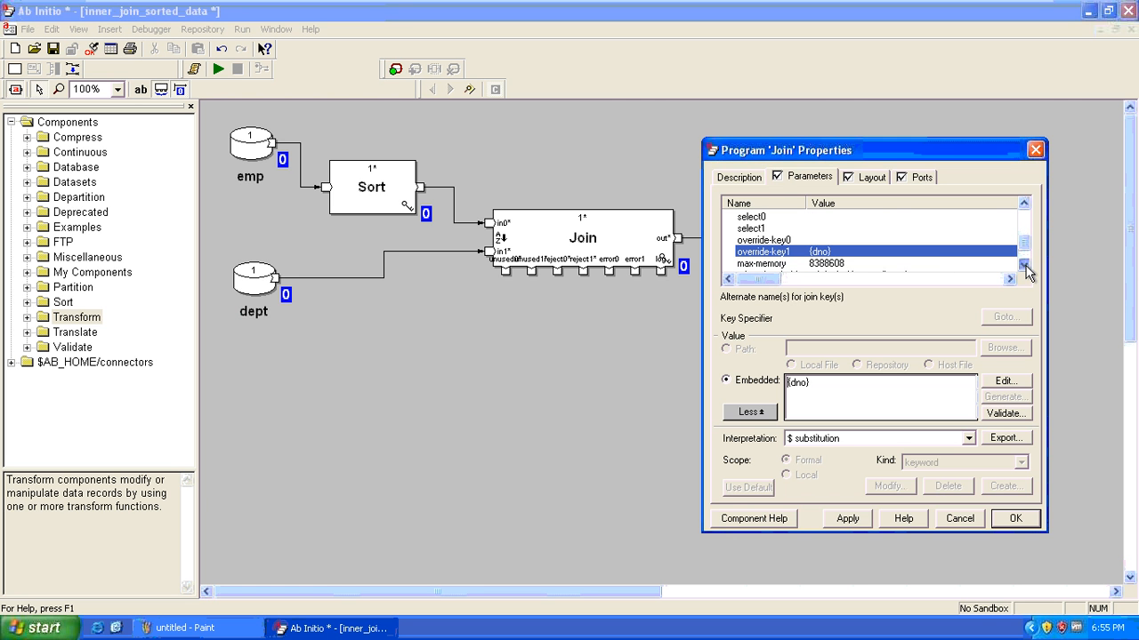
double_click(824, 253)
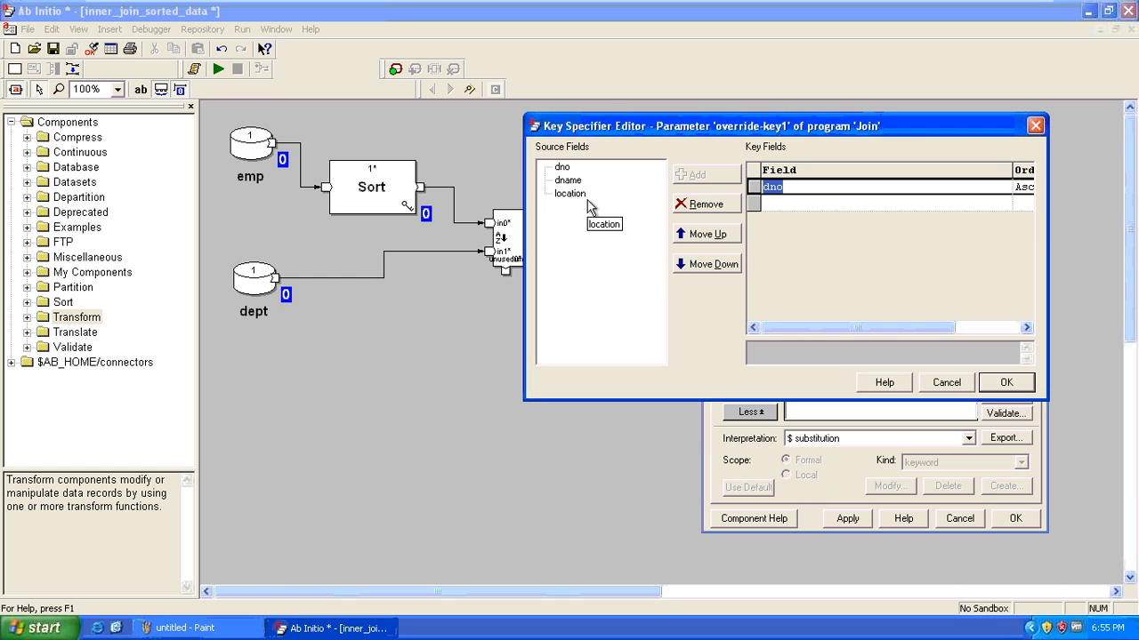
key("Return")
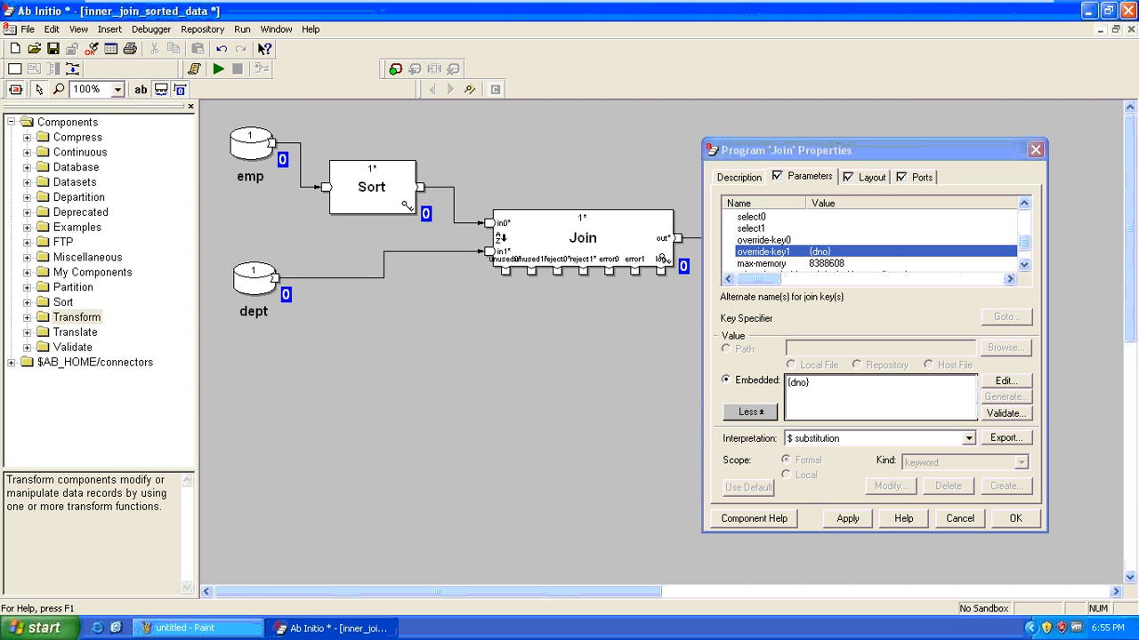
left_click(214, 630)
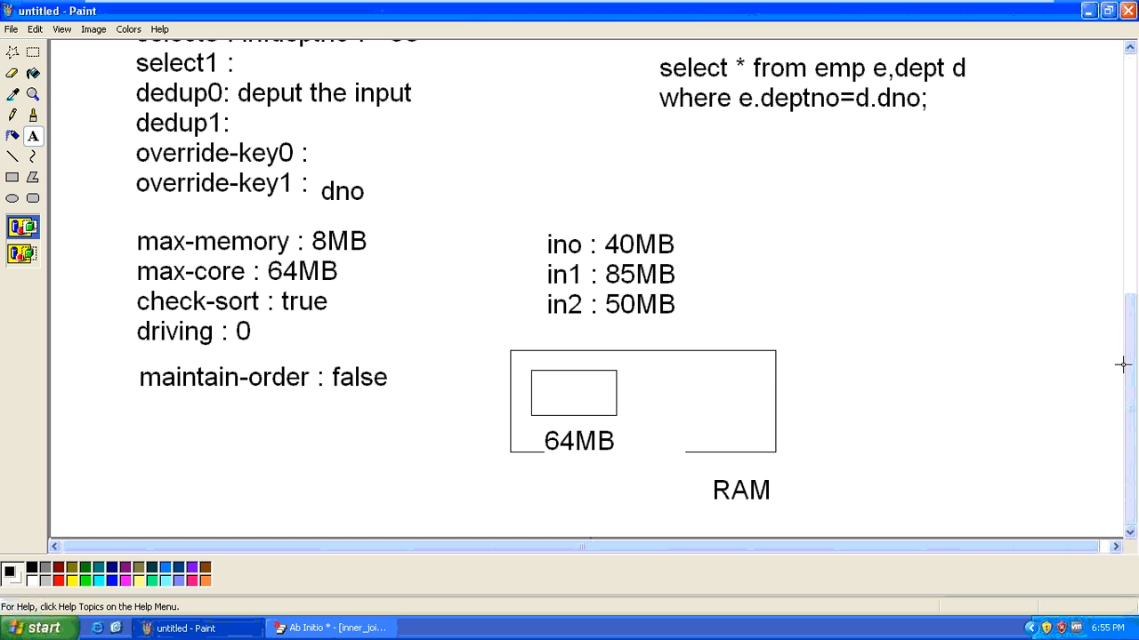
Scroll up through the Join parameter and EMP/DEPT schema notes, then minimize Paint
scroll(1130, 343, "up", 3)
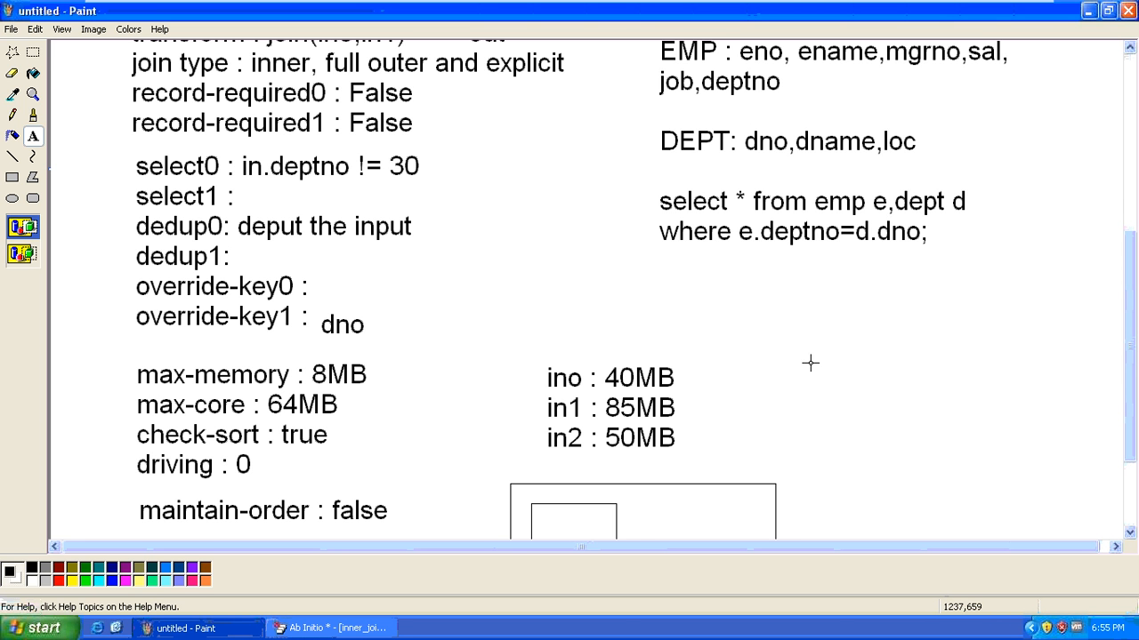
left_click(205, 627)
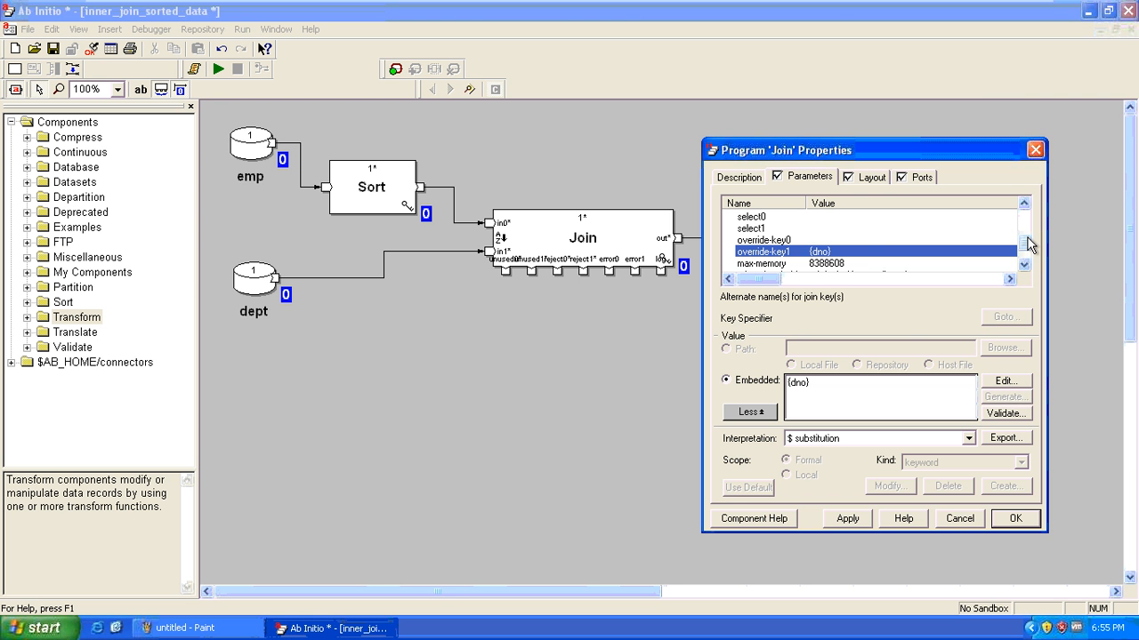
Scroll through the Join parameters, inspecting sorted-input and the max-memory value
left_click_drag(1027, 239, 1028, 222)
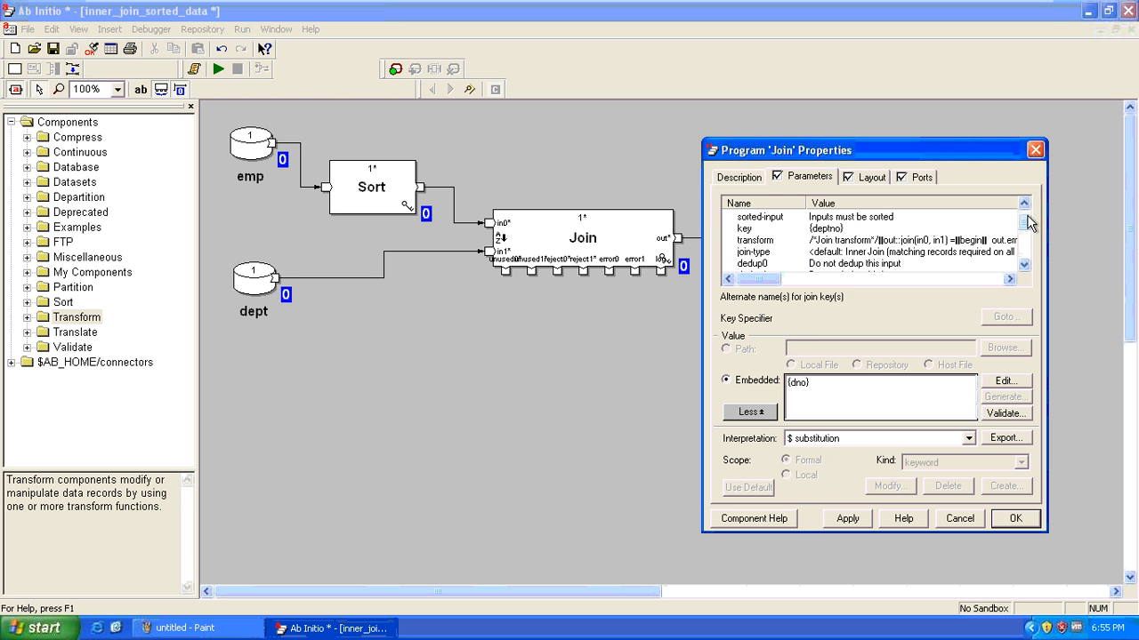
left_click(841, 220)
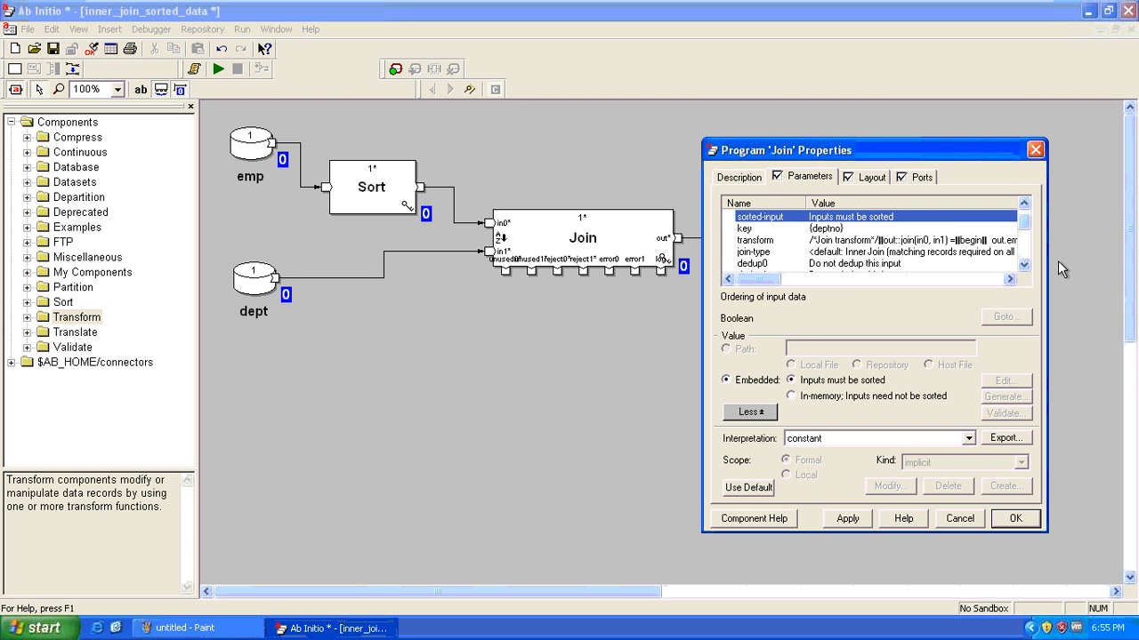
left_click(1025, 271)
left_click(1026, 271)
left_click(1025, 271)
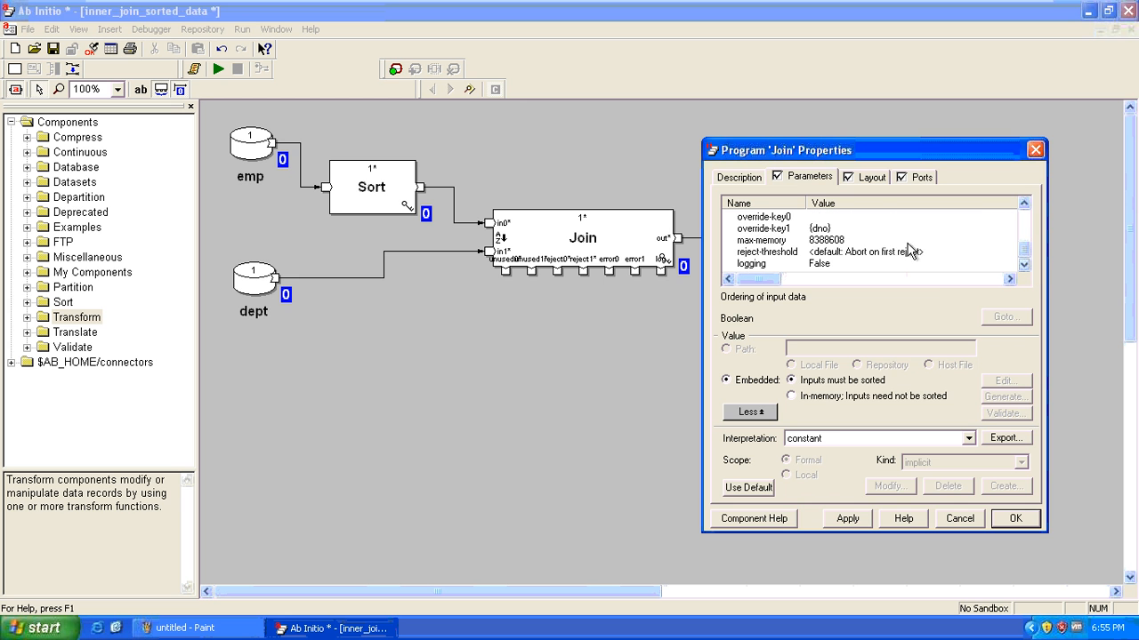
left_click(833, 240)
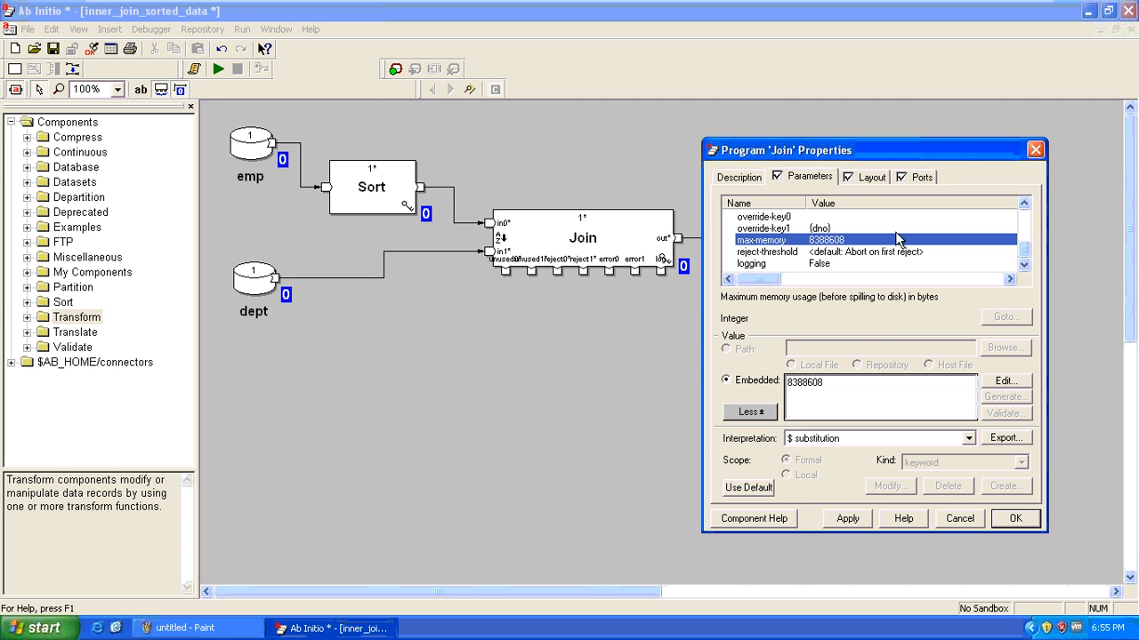
Try toggling sorted-input between in-memory unsorted and Inputs must be sorted
scroll(1024, 258, "up", 2)
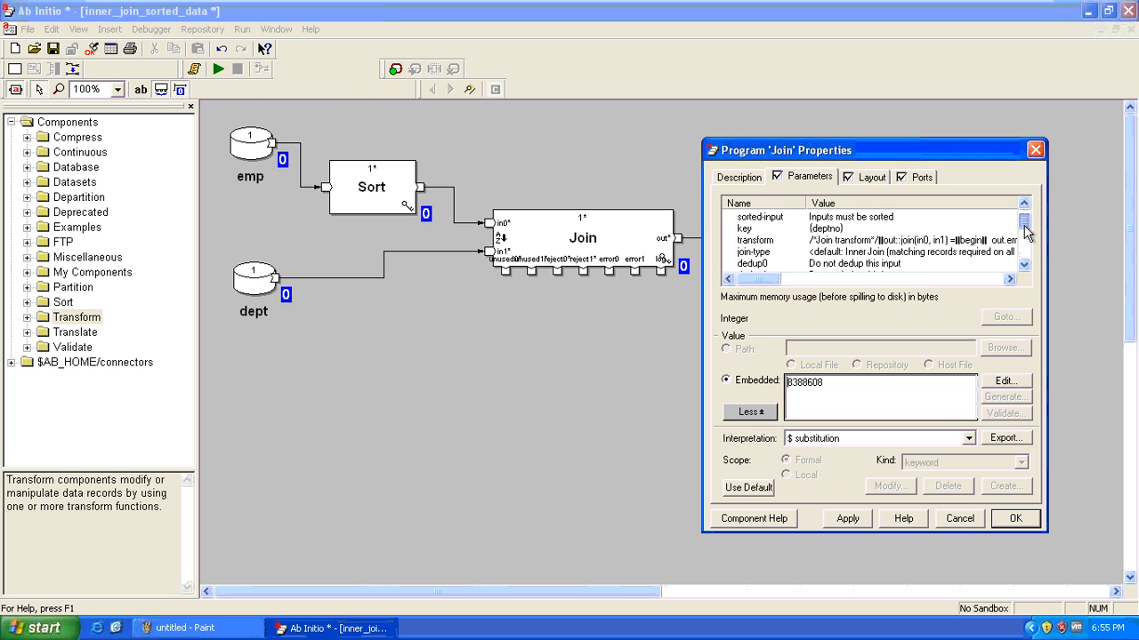
left_click(880, 230)
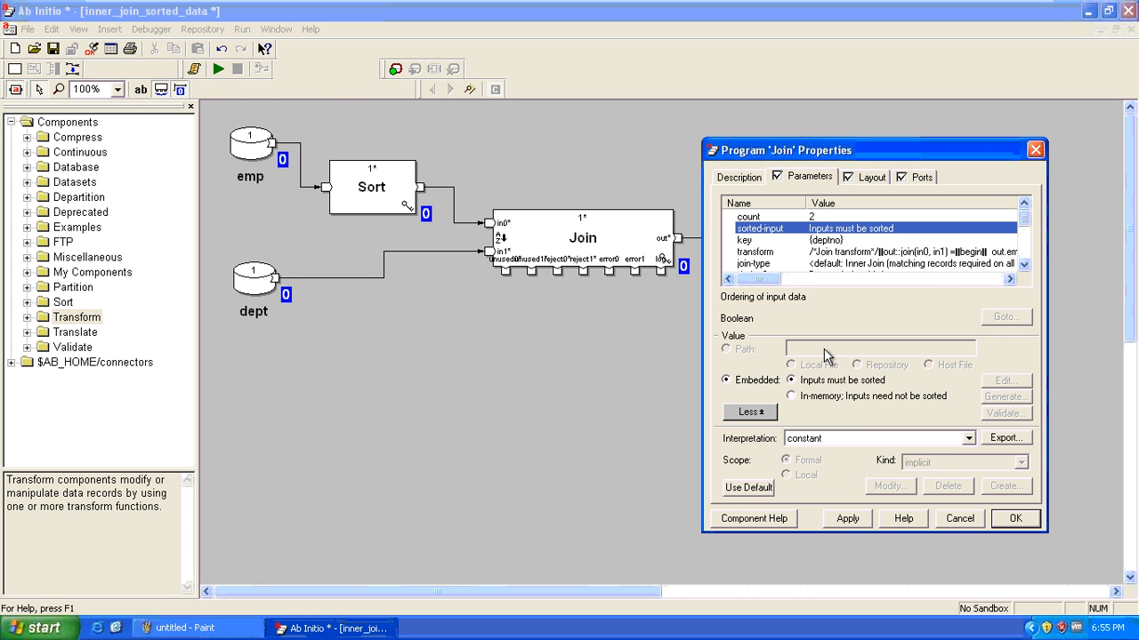
left_click(791, 397)
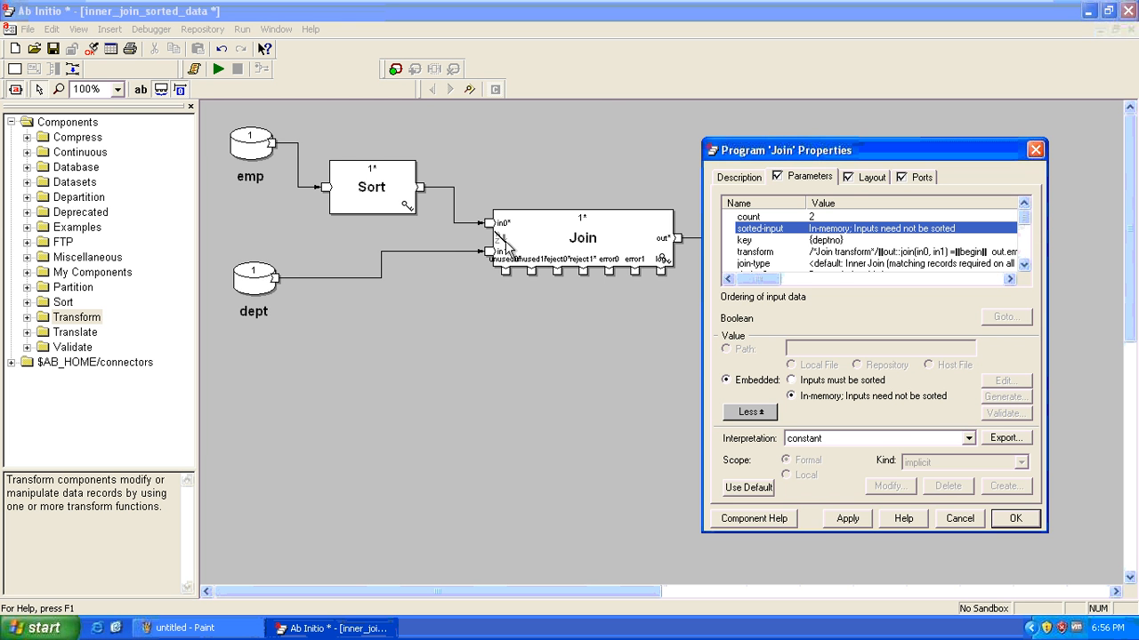
left_click(841, 382)
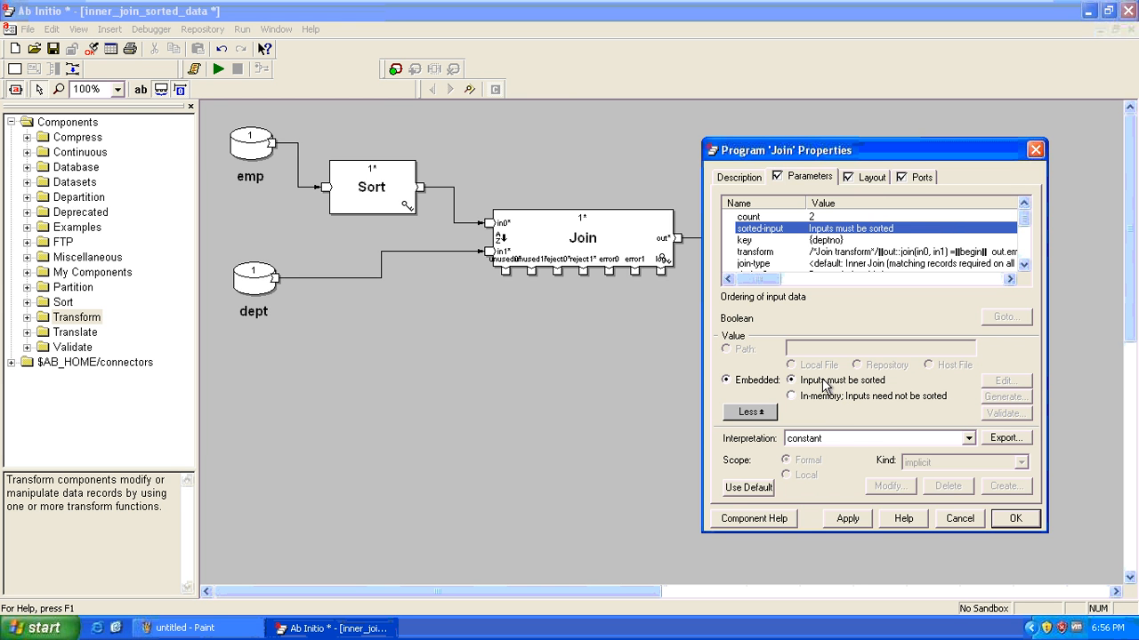
left_click(827, 397)
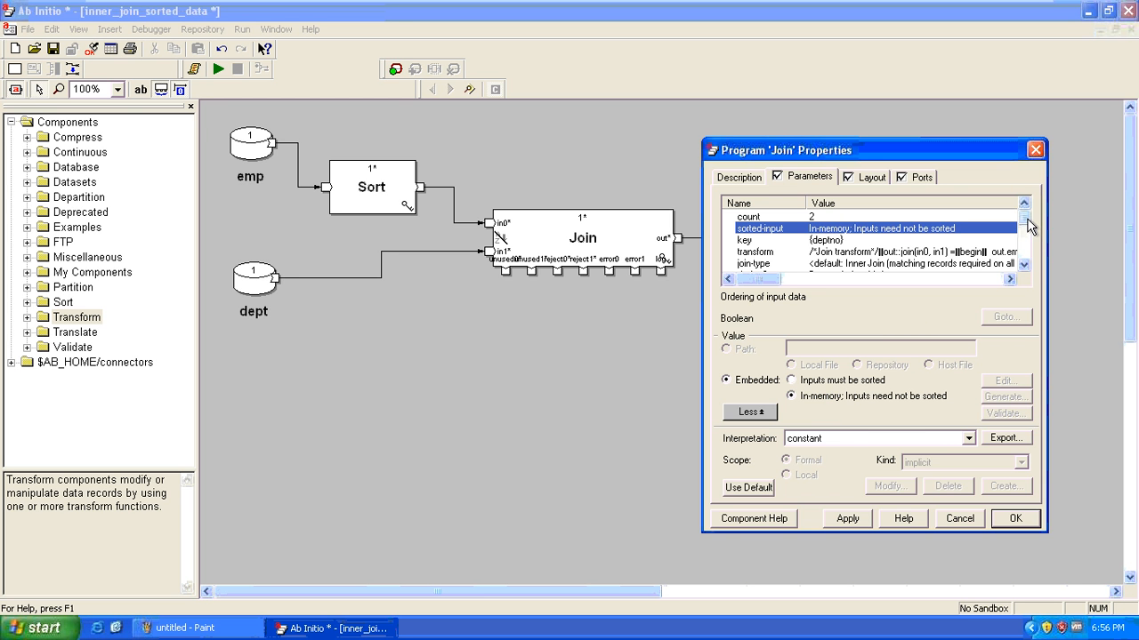
Inspect the max-core, driving, maintain-order and logging parameters
left_click_drag(1027, 226, 1037, 252)
left_click(774, 252)
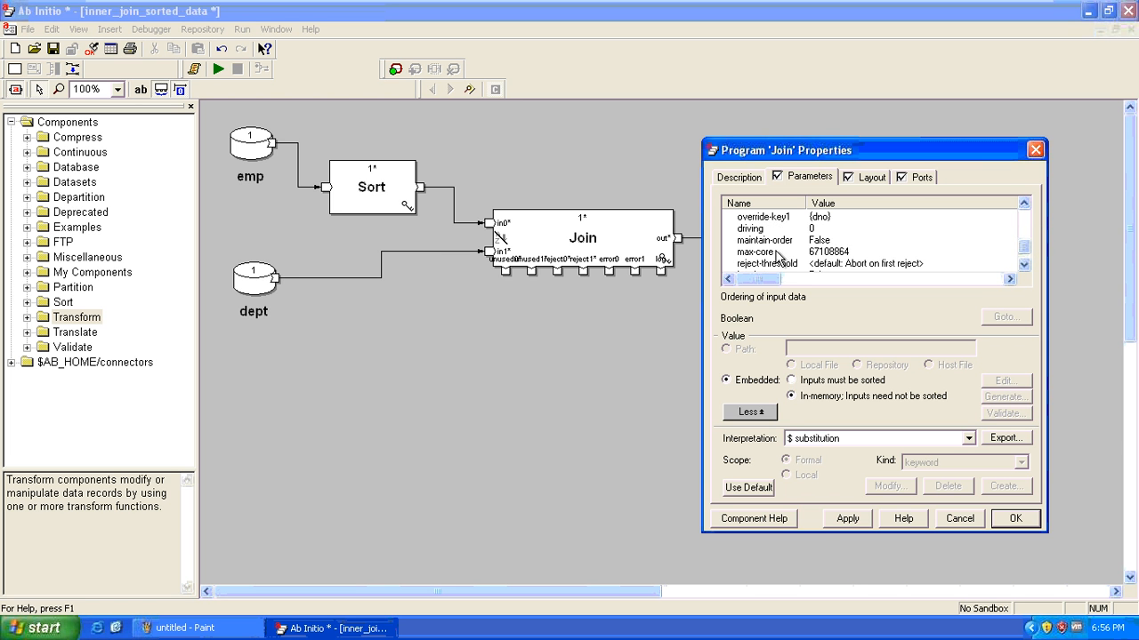
left_click(765, 229)
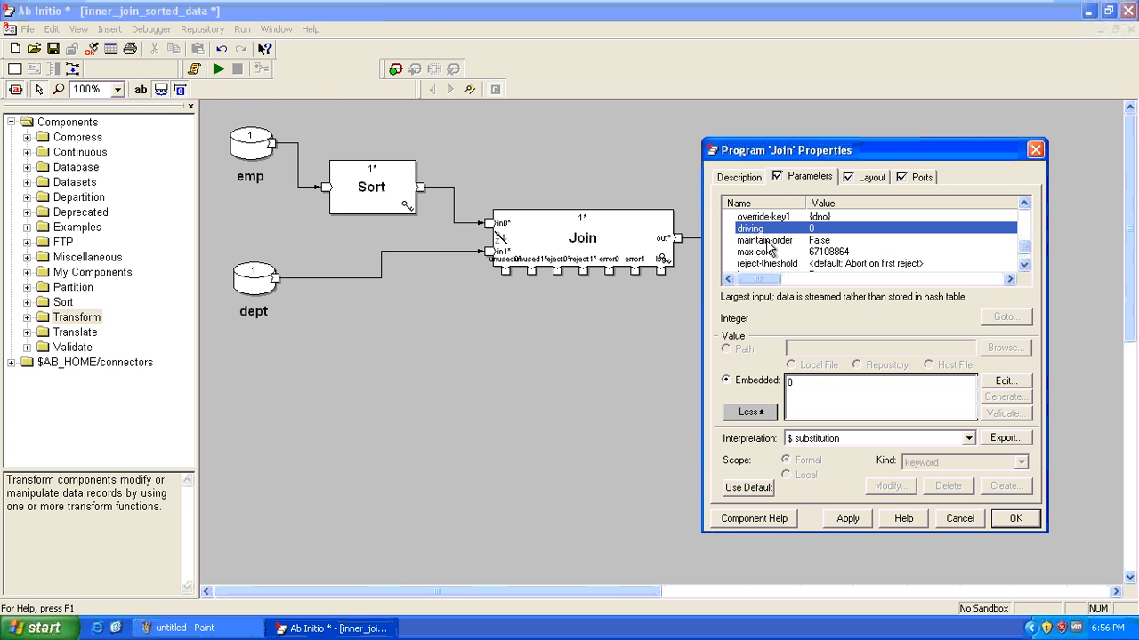
left_click(768, 242)
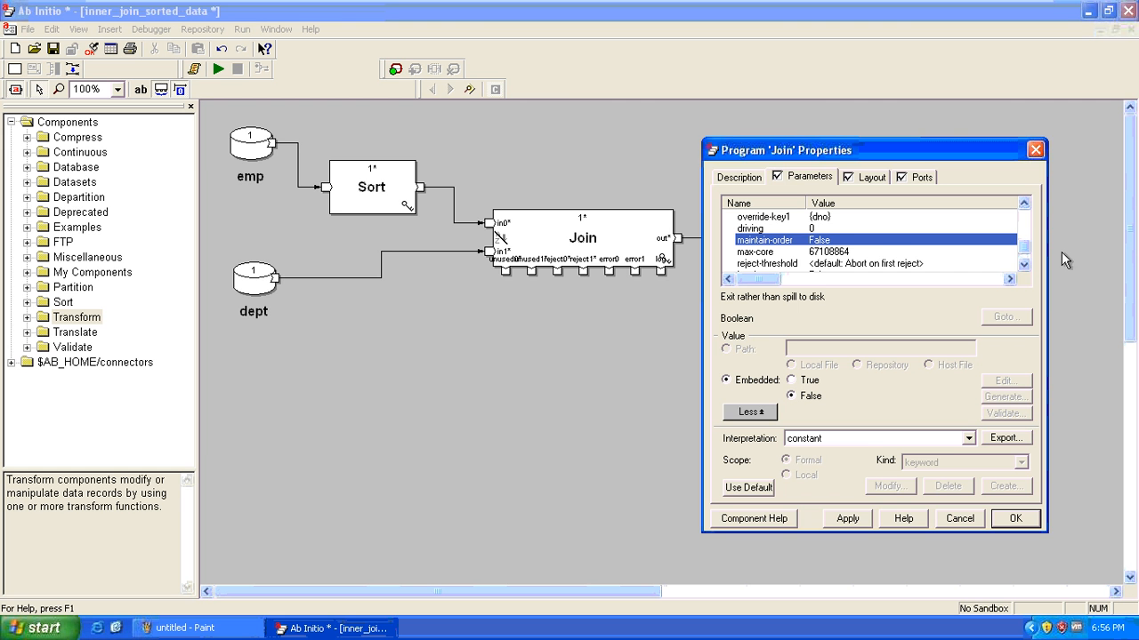
left_click(1024, 264)
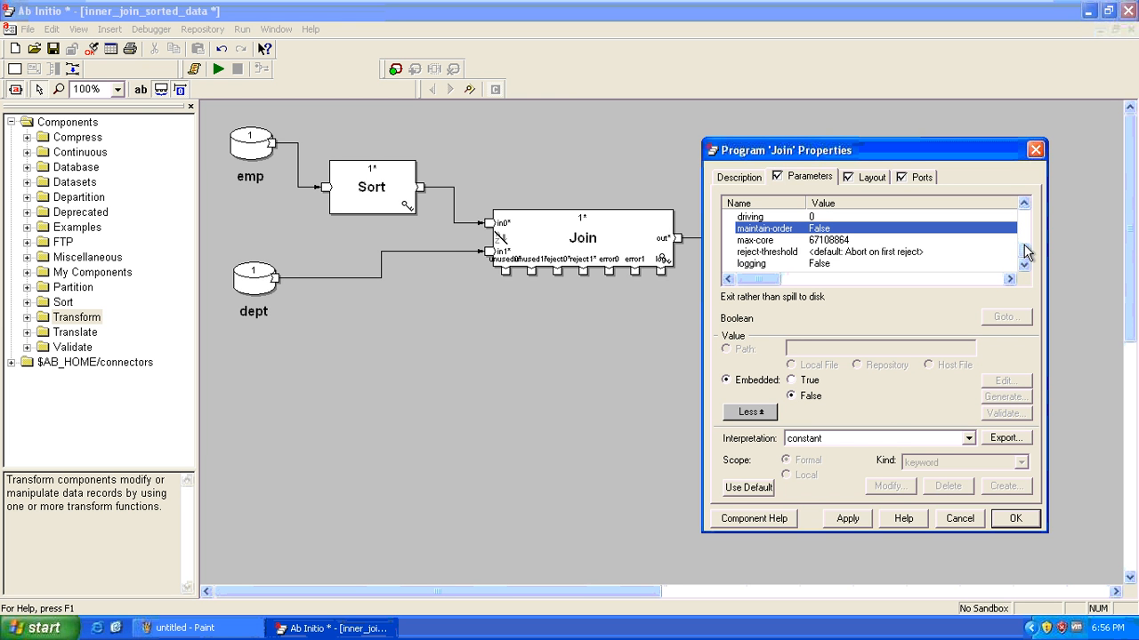
Set sorted-input to Inputs must be sorted, apply it, and close the Join properties
left_click_drag(1027, 254, 1028, 217)
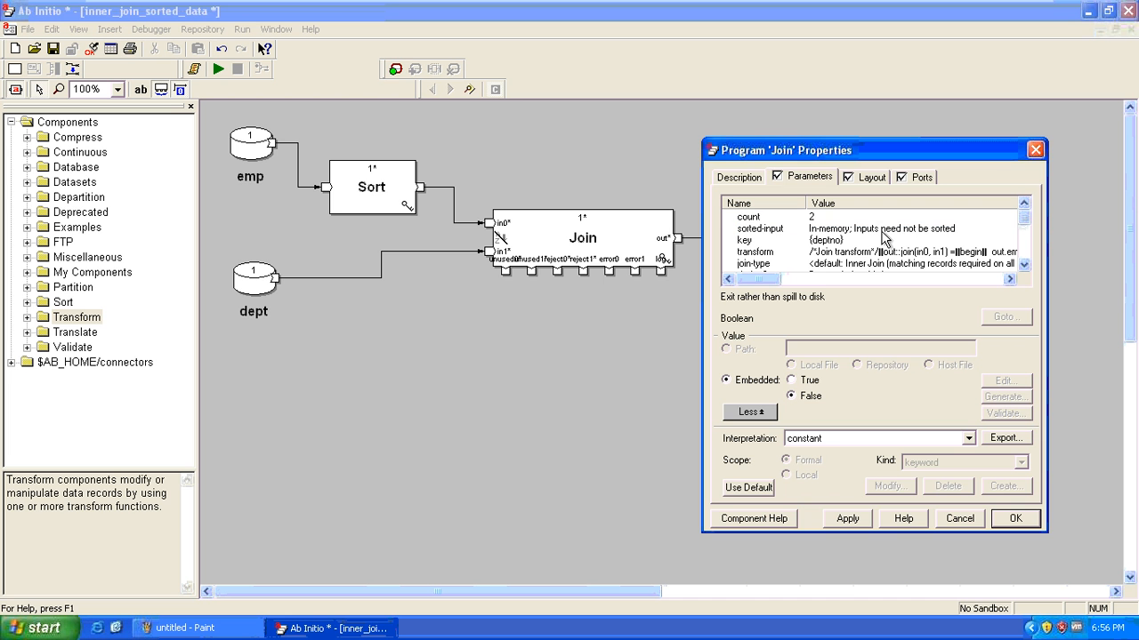
left_click(761, 229)
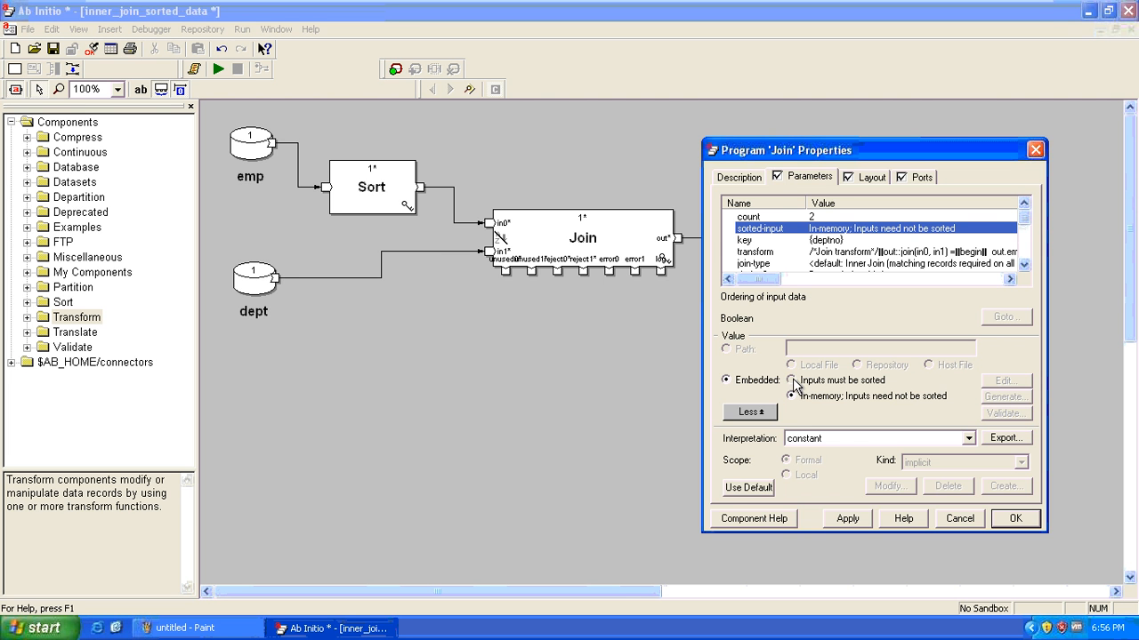
left_click(791, 380)
left_click(831, 525)
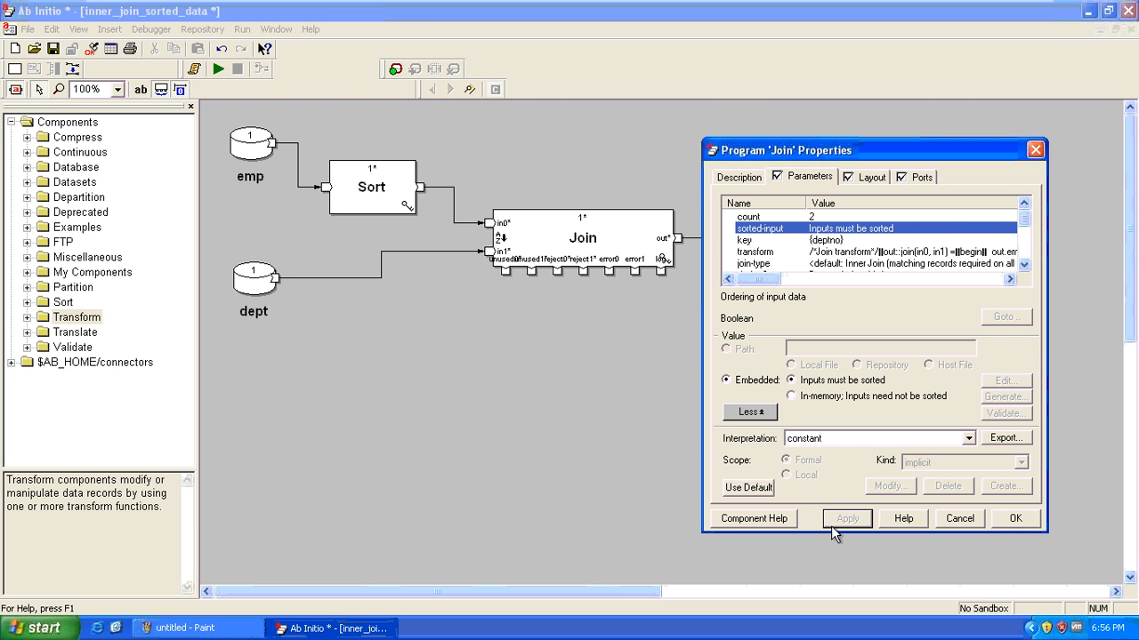
left_click(1019, 521)
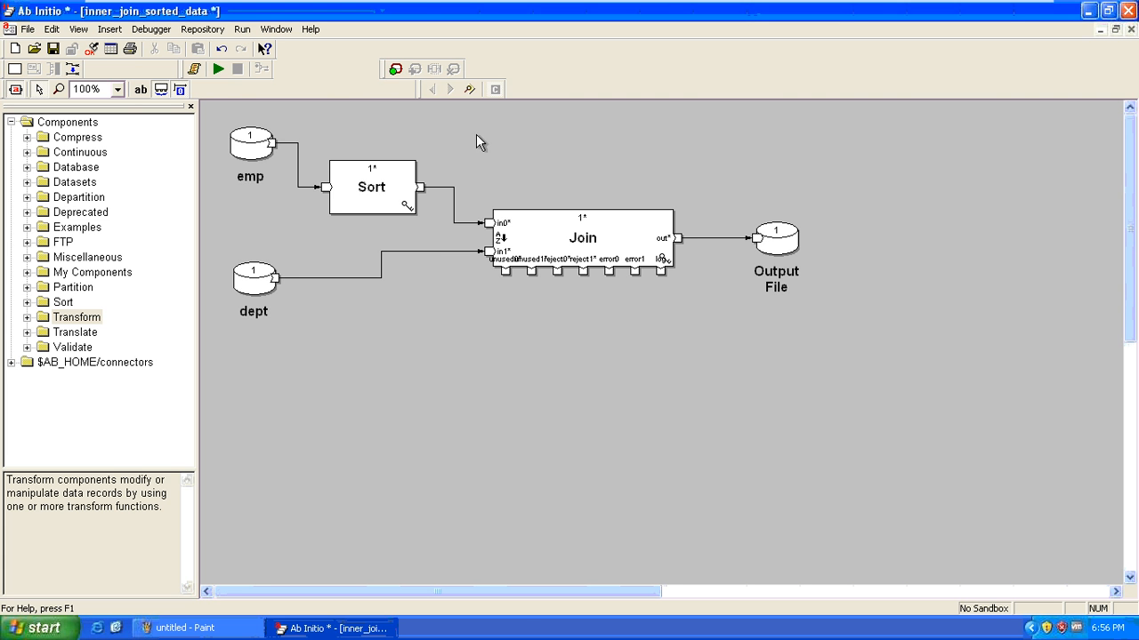
Run inner_join_sorted_data so 10 emp and 4 dept records join into 9 outputs, then check emp's data
left_click(218, 71)
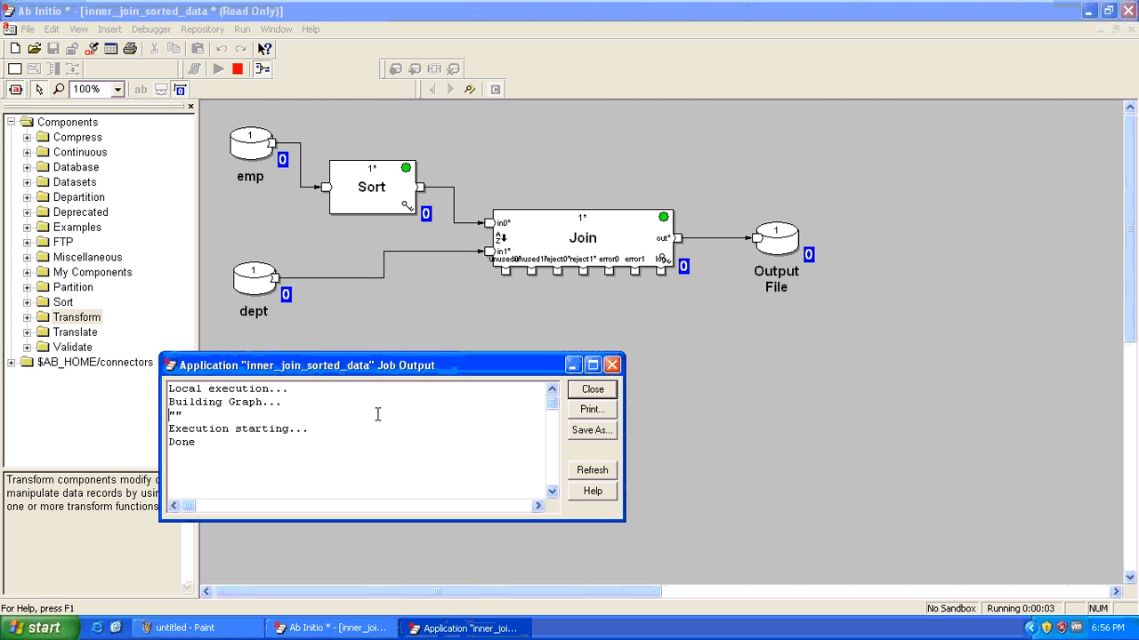
key("Escape")
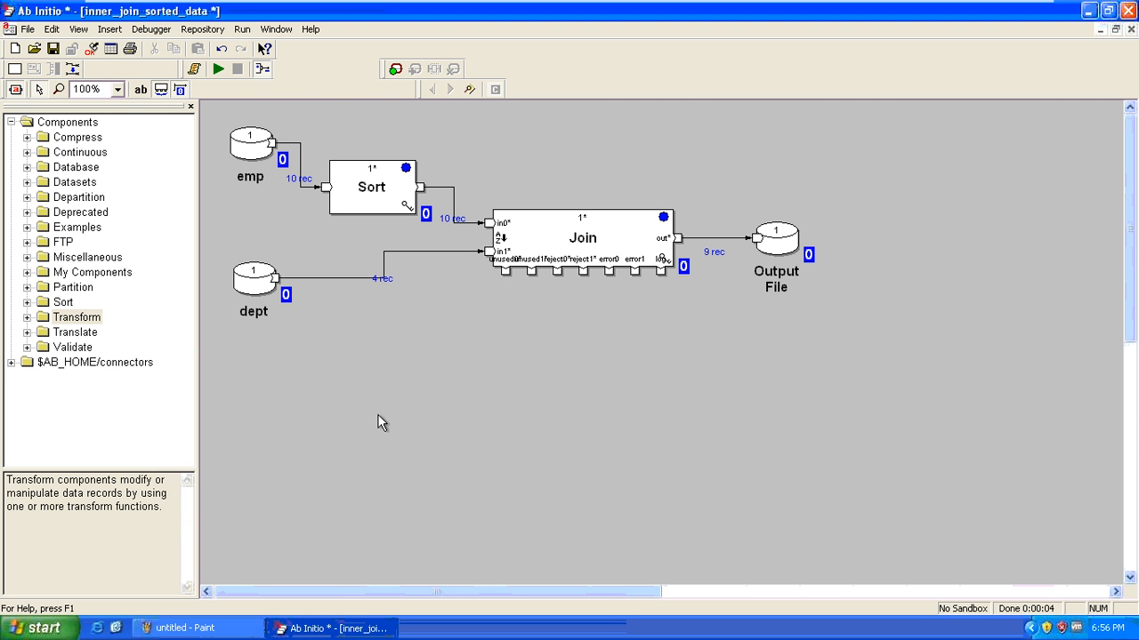
right_click(252, 139)
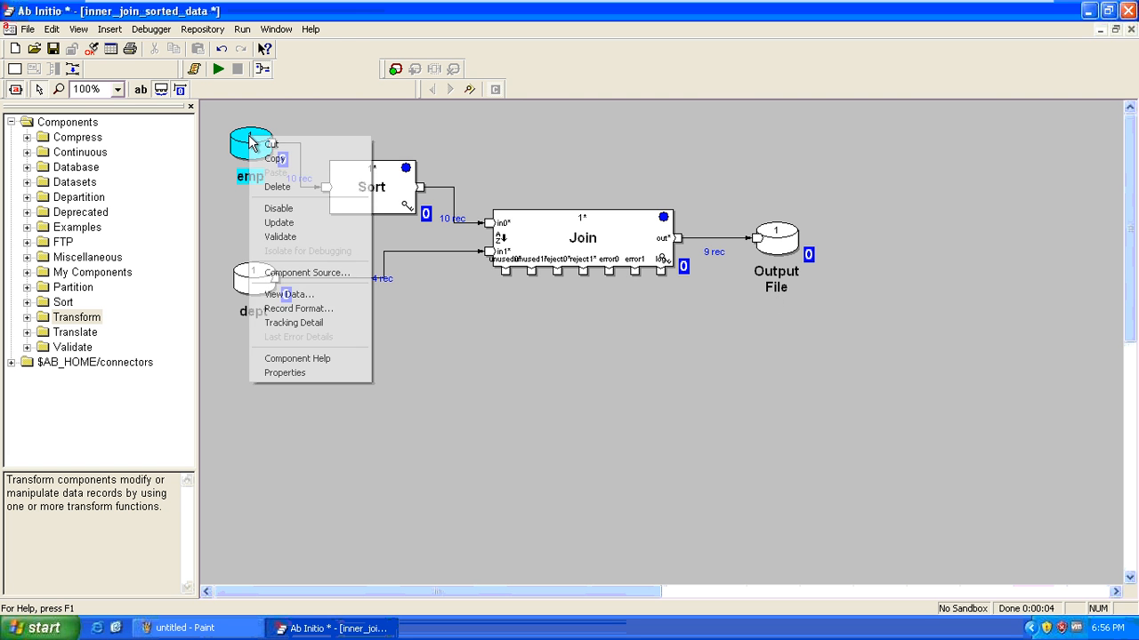
left_click(327, 296)
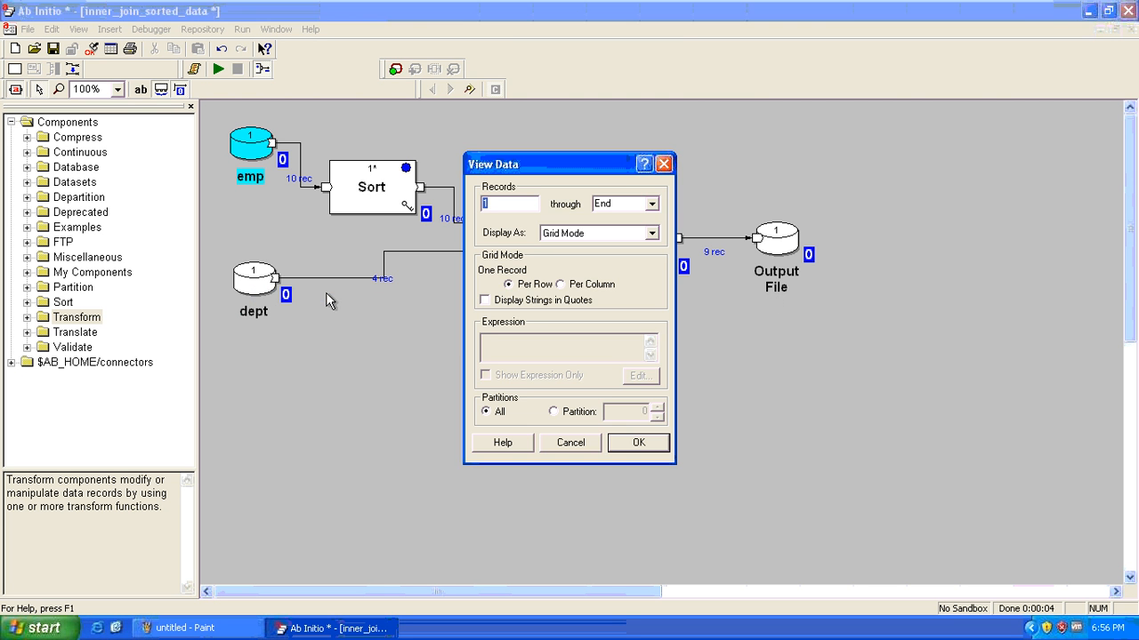
key("Escape")
left_click(454, 196)
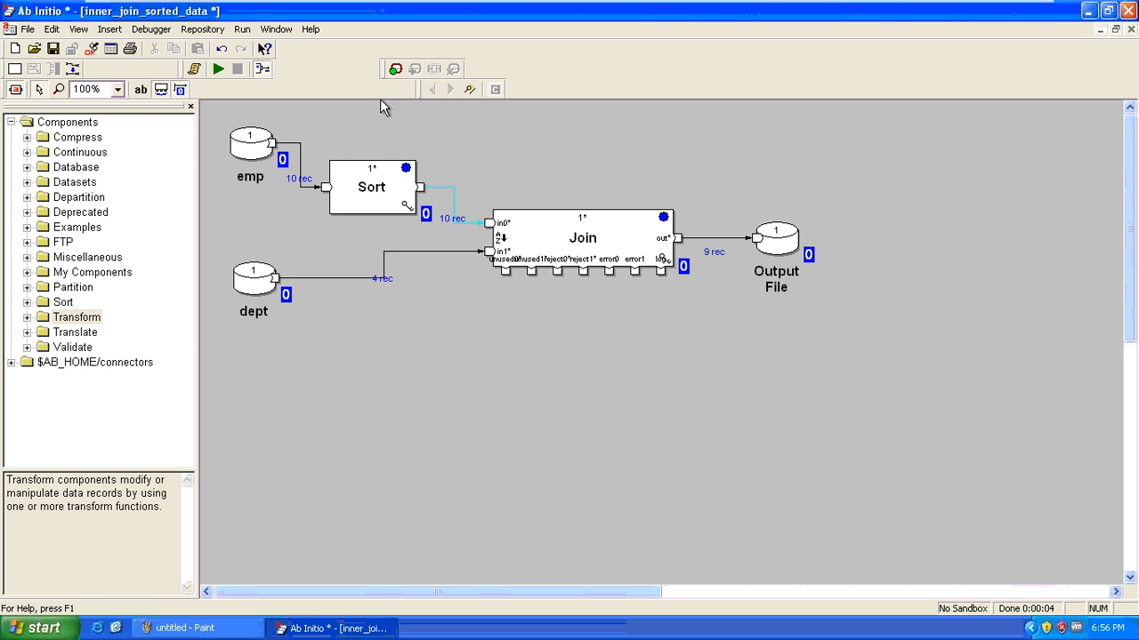
Add a watcher on the Sort-to-Join flow and rerun the graph, still yielding 9 output records
left_click(395, 69)
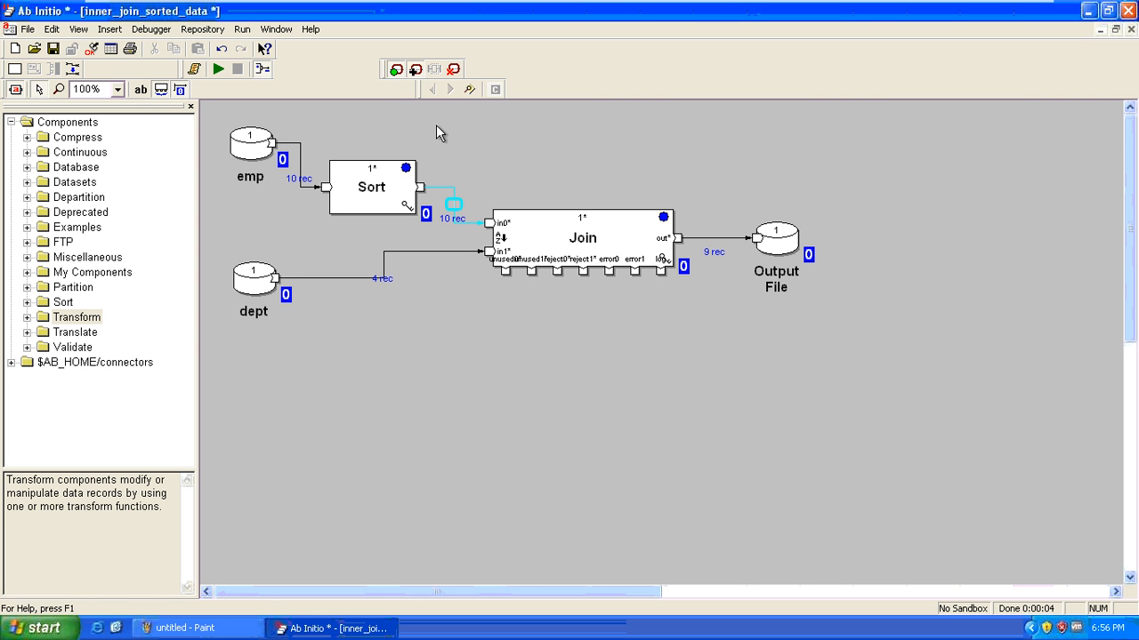
left_click(218, 69)
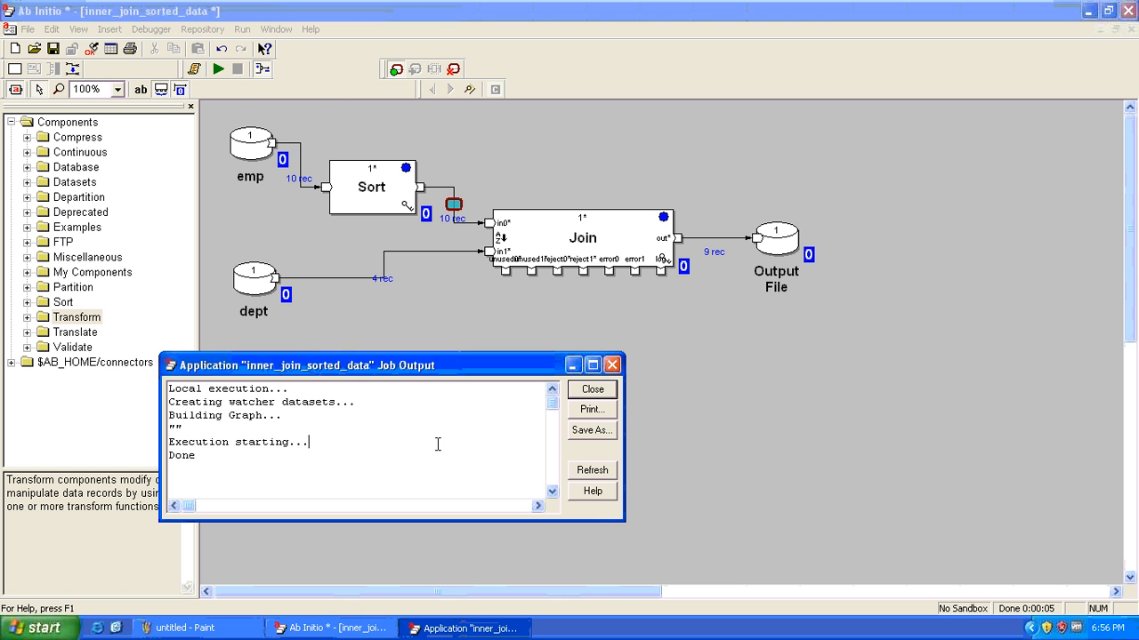
key("Escape")
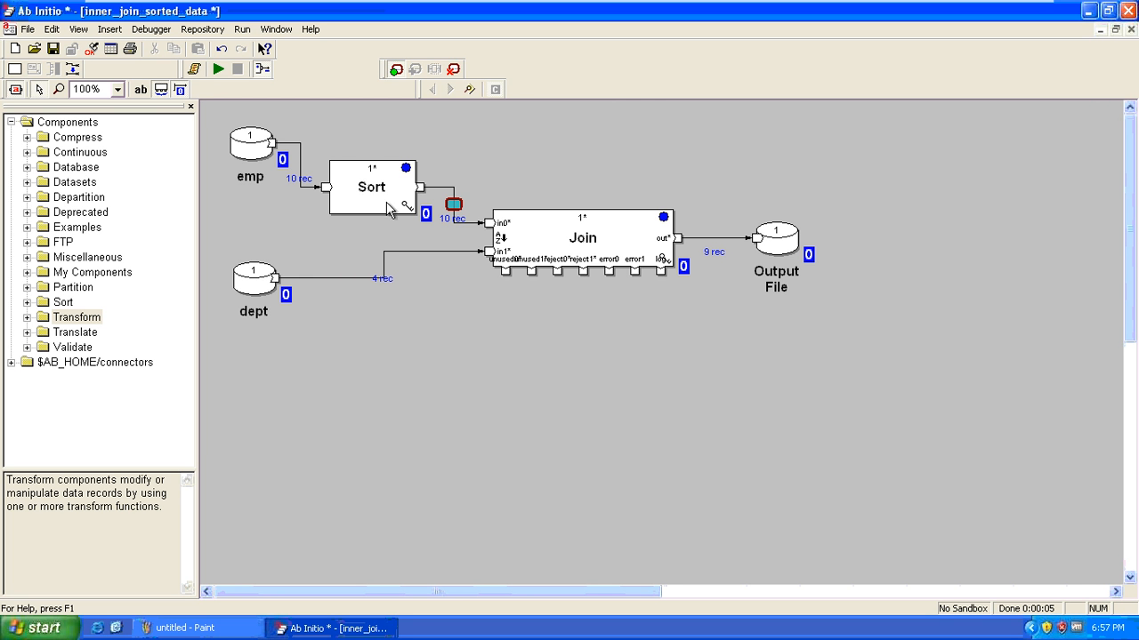
Review the context menus of the emp dataset, Output File, Sort and Join components
right_click(254, 151)
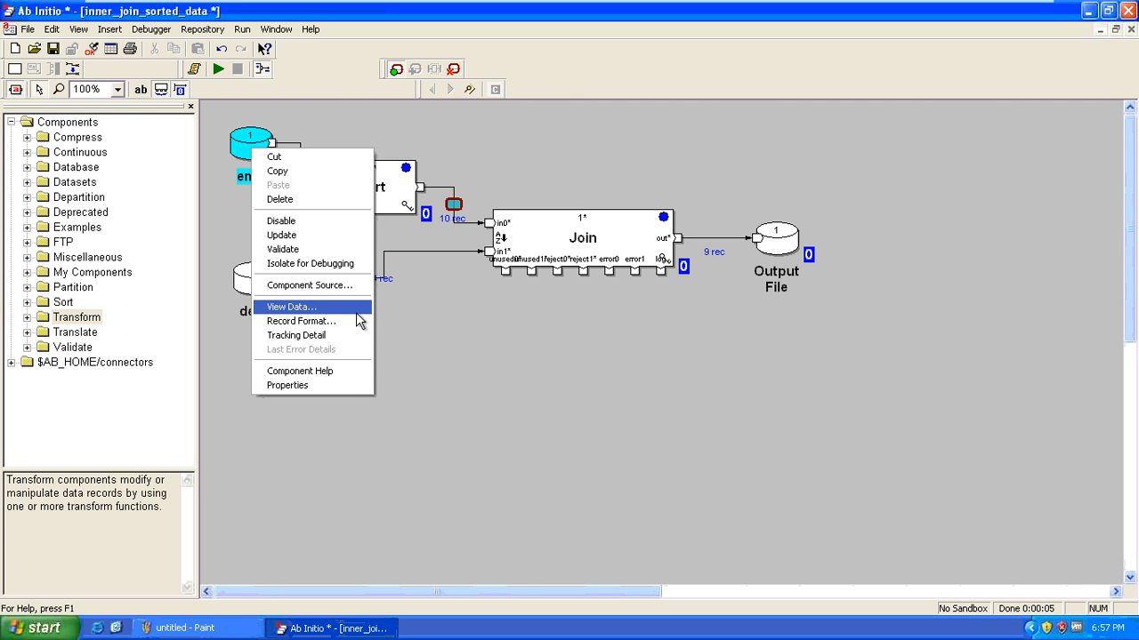
right_click(780, 234)
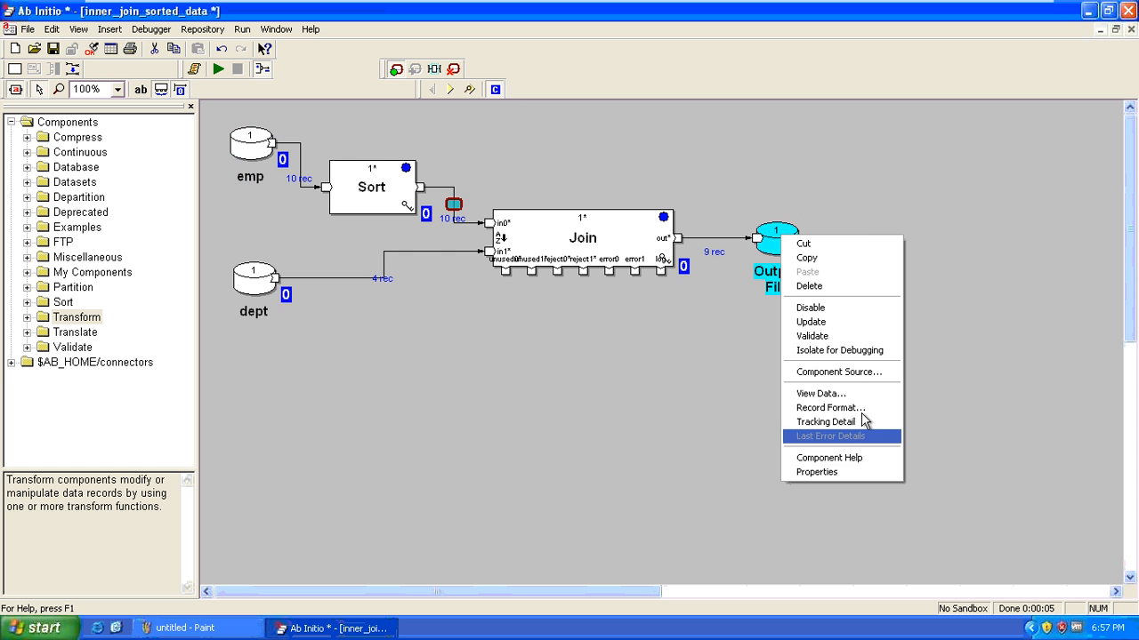
left_click(382, 200)
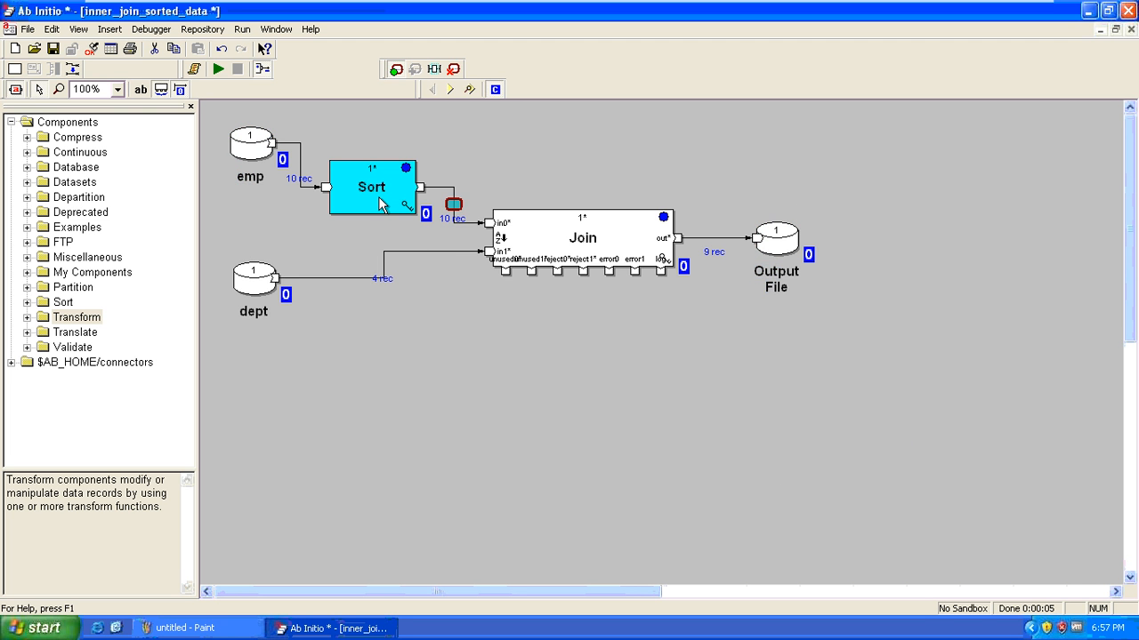
right_click(380, 198)
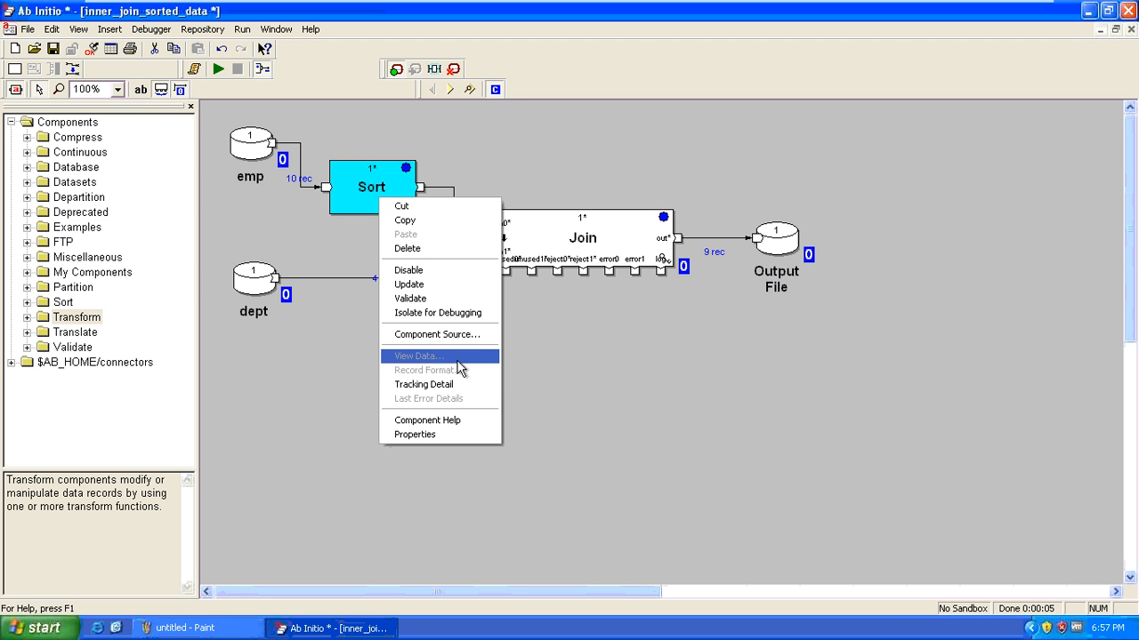
left_click(602, 234)
right_click(601, 237)
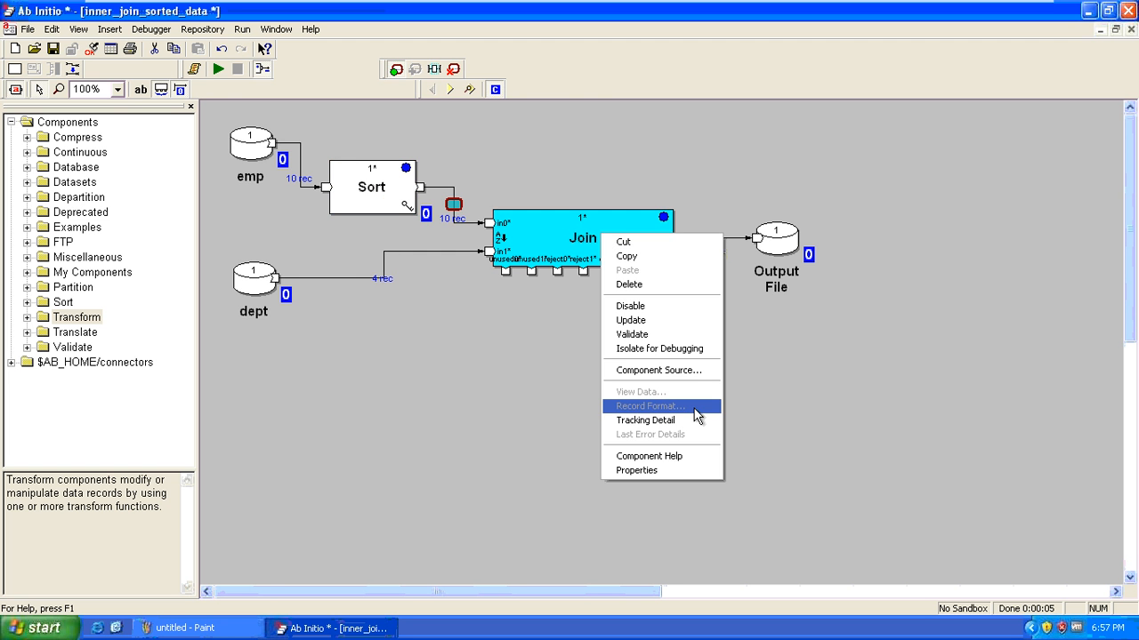
Check the dept-to-Join flow's options, then bring up the Sort-to-Join watcher's menu
left_click(400, 374)
left_click(399, 373)
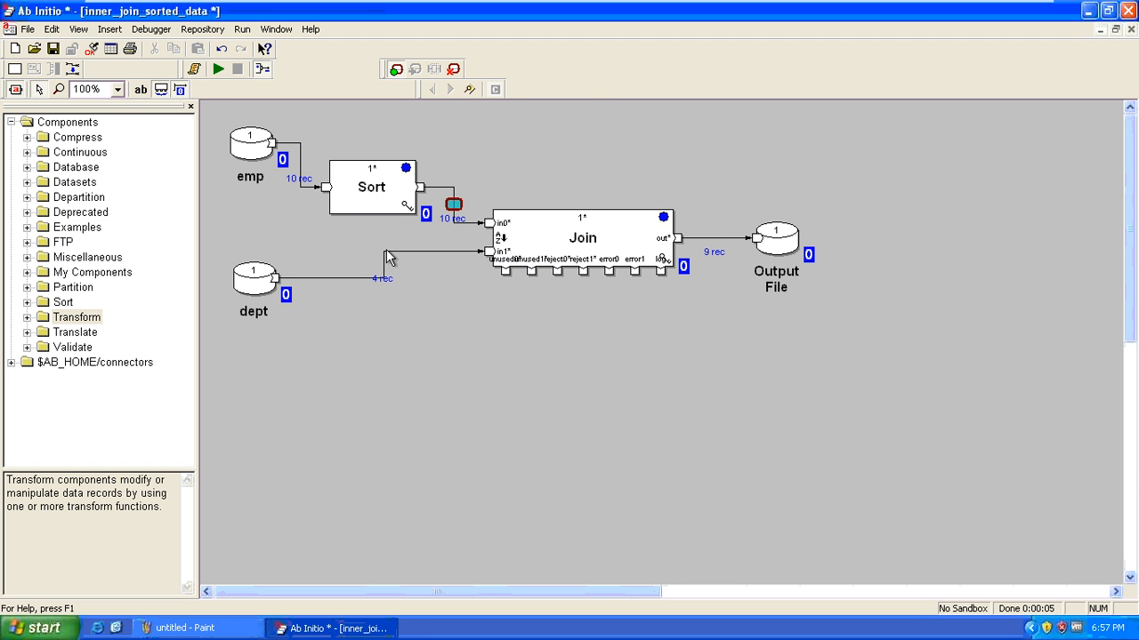
right_click(398, 258)
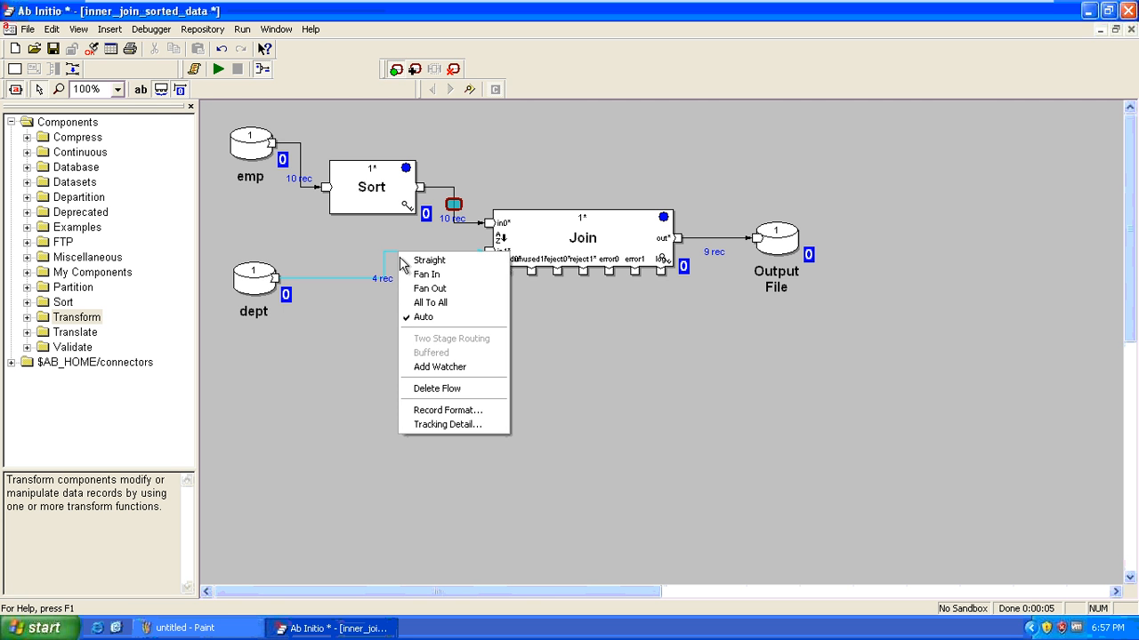
left_click(634, 384)
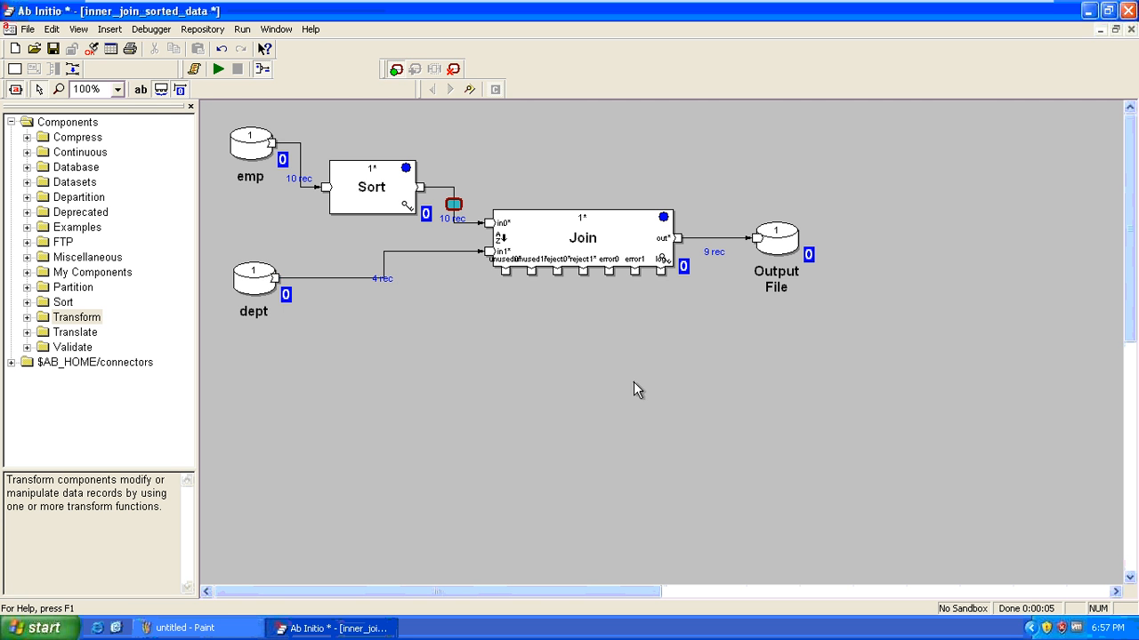
left_click(458, 210)
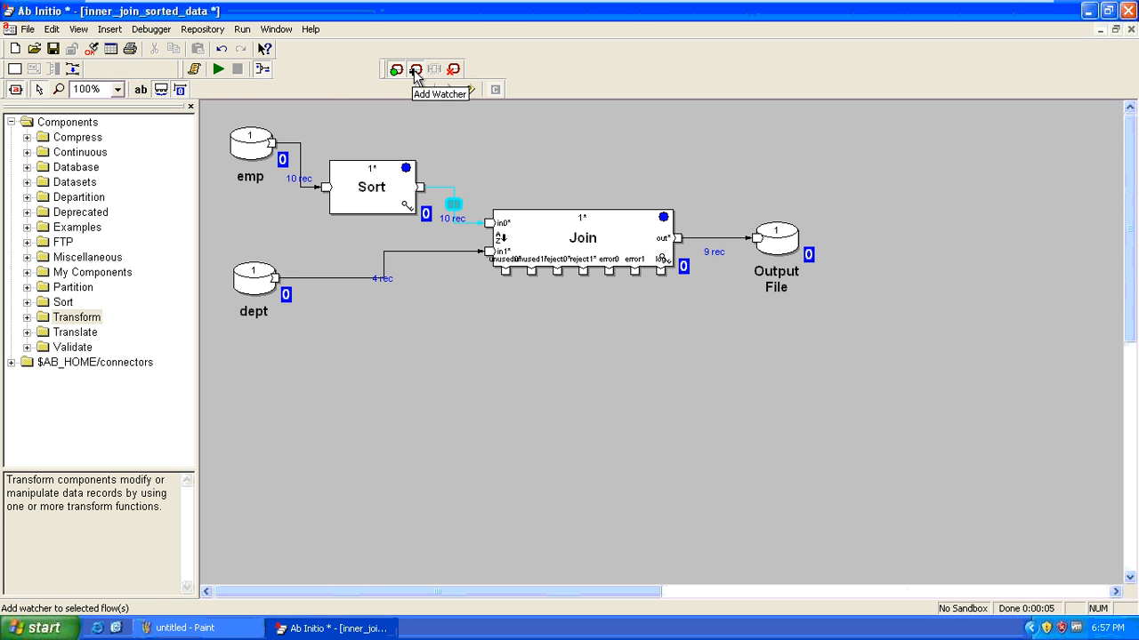
right_click(453, 208)
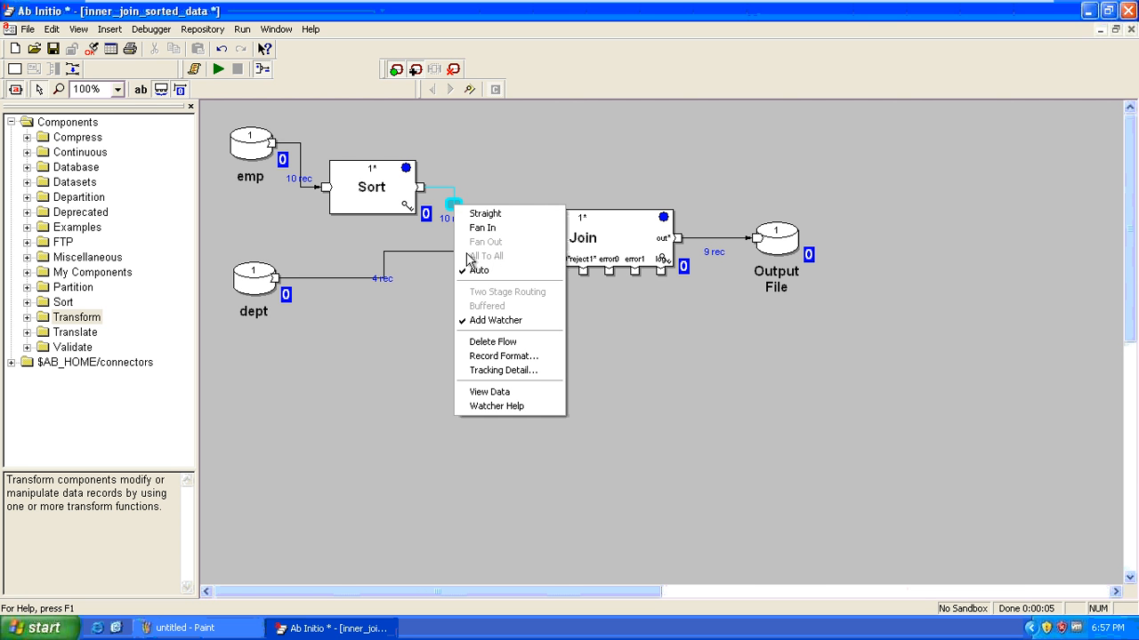
View the Sort-to-Join watcher's data through to End
left_click(528, 396)
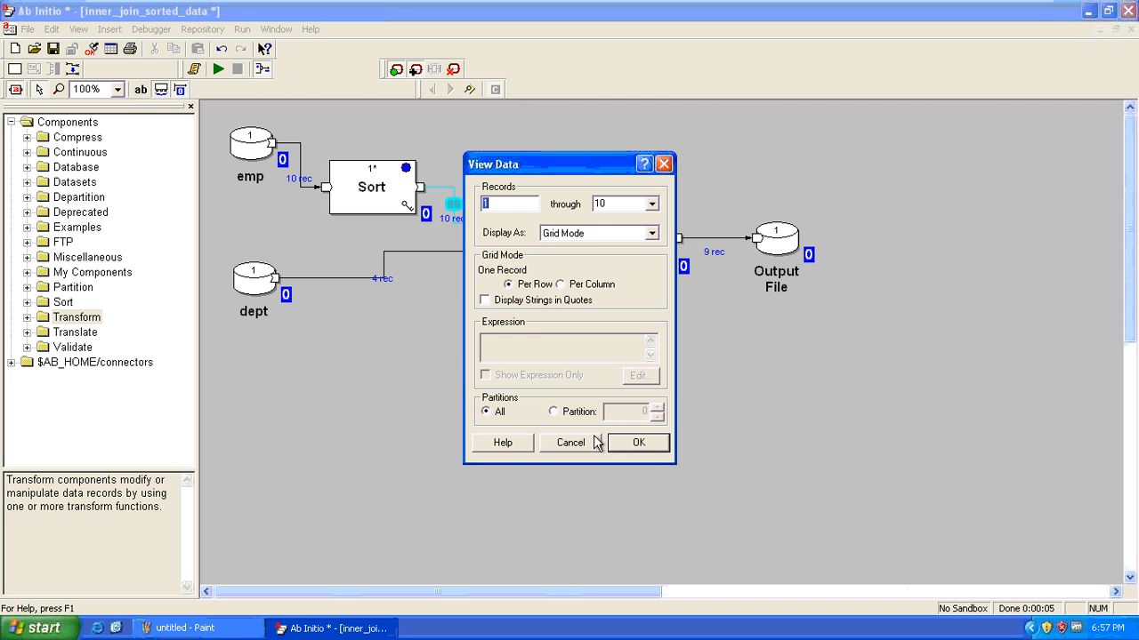
left_click(652, 204)
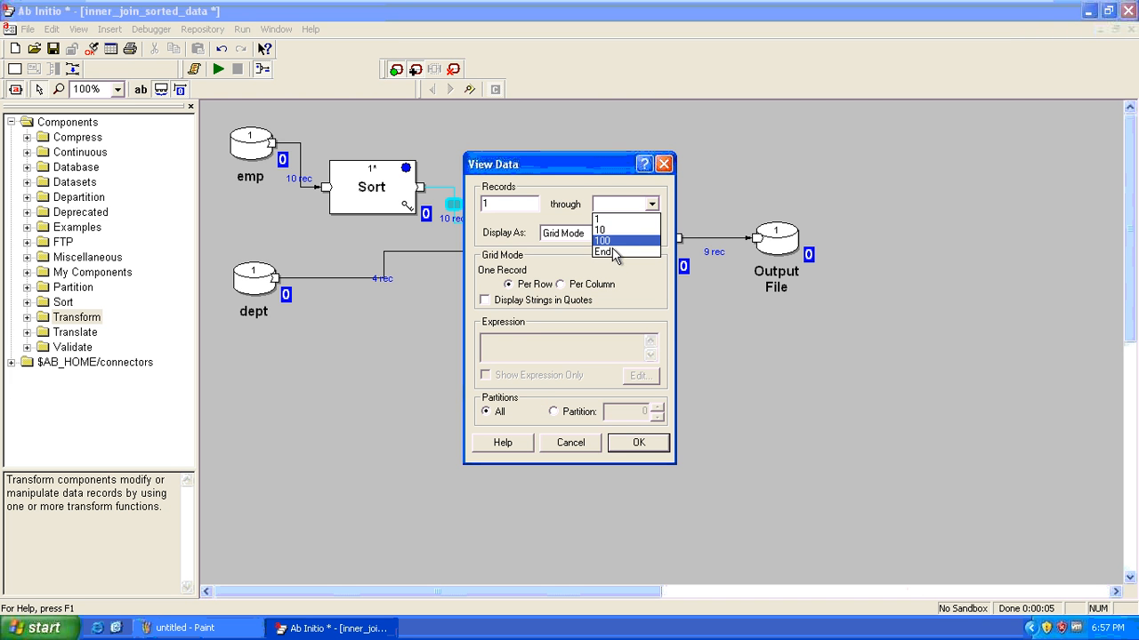
left_click(614, 253)
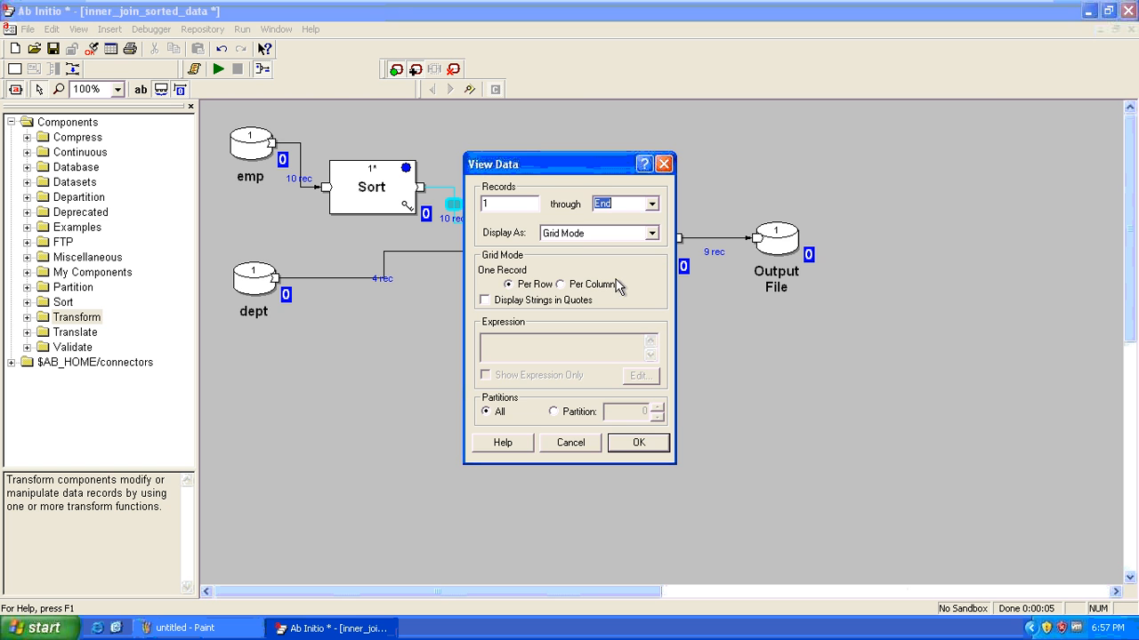
left_click(633, 454)
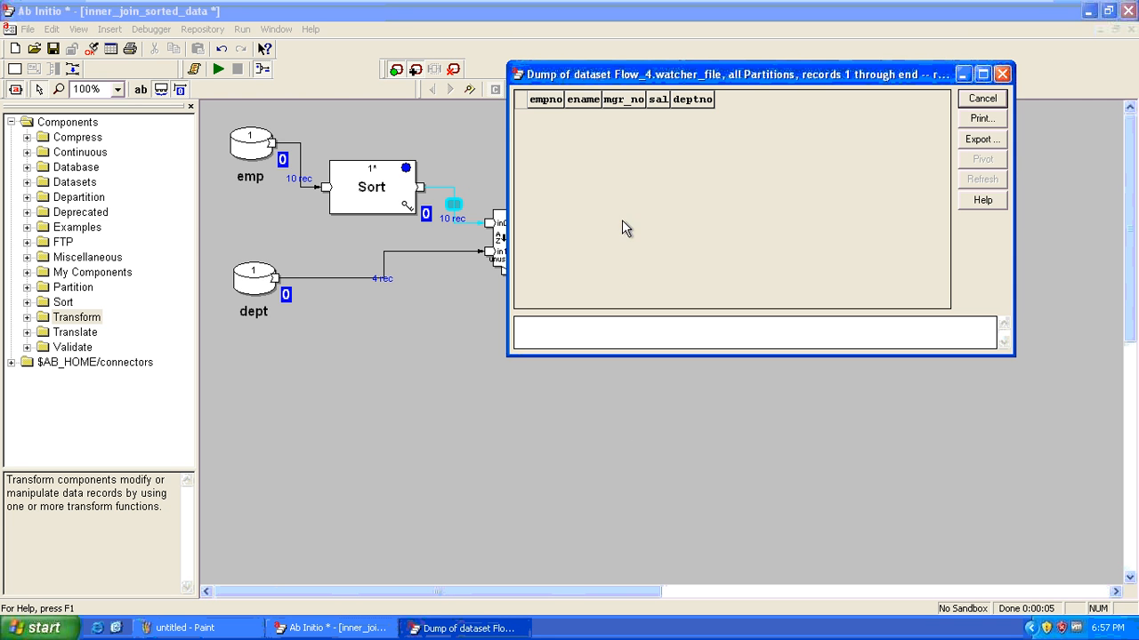
Open the 4-record dept dump and arrange it and the watcher dump on the left
right_click(246, 279)
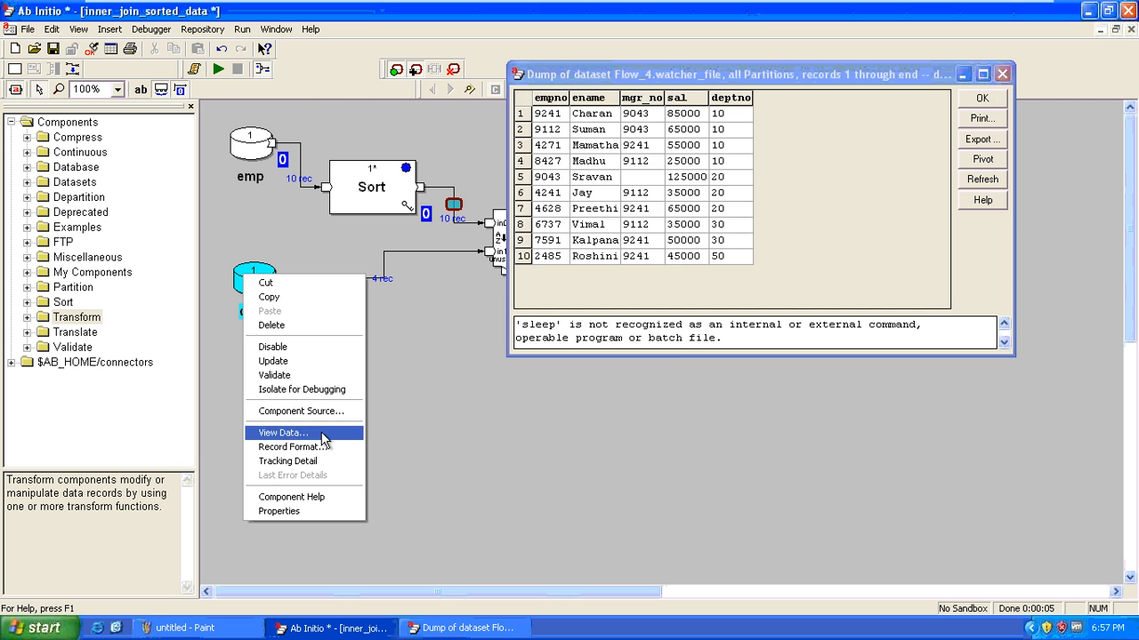
left_click(326, 433)
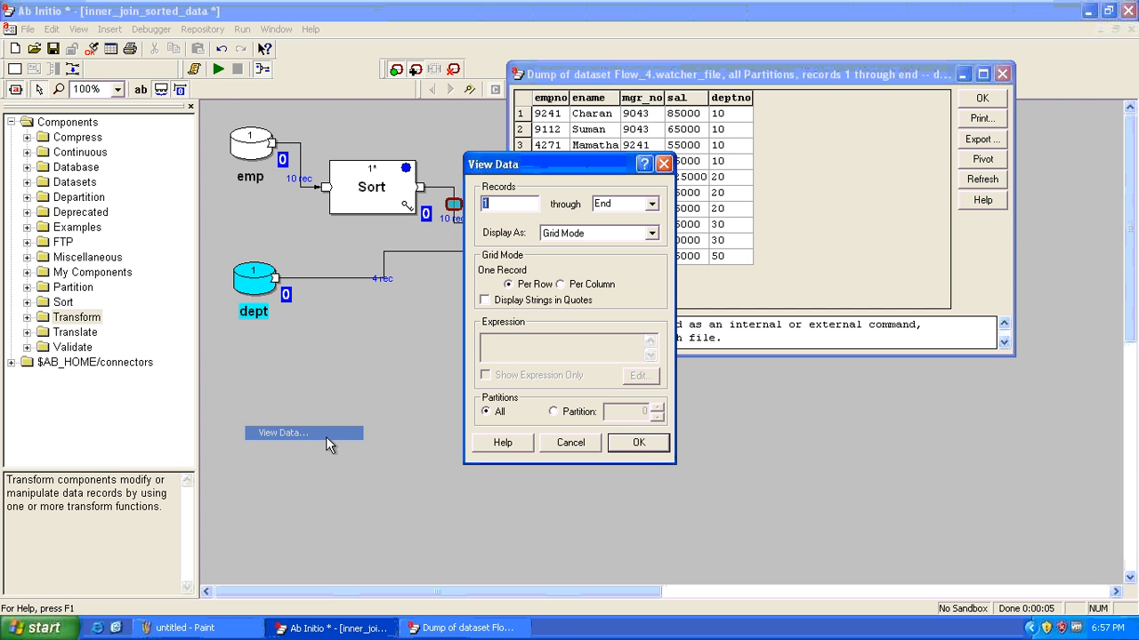
left_click(640, 443)
left_click_drag(720, 79, 341, 377)
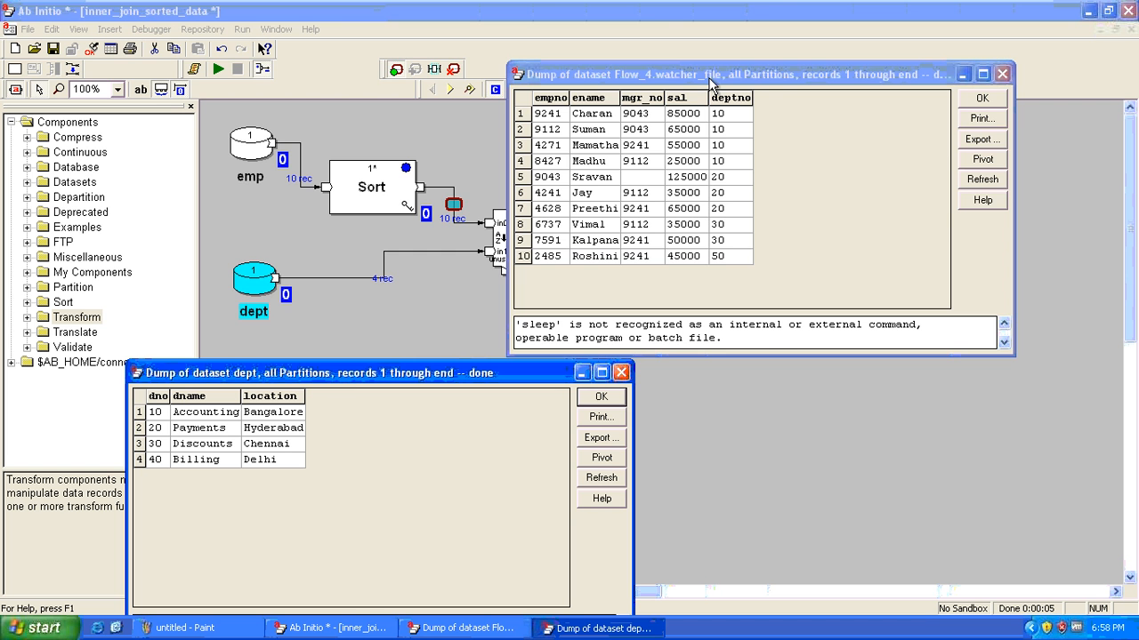
left_click_drag(712, 82, 342, 60)
left_click_drag(415, 95, 594, 79)
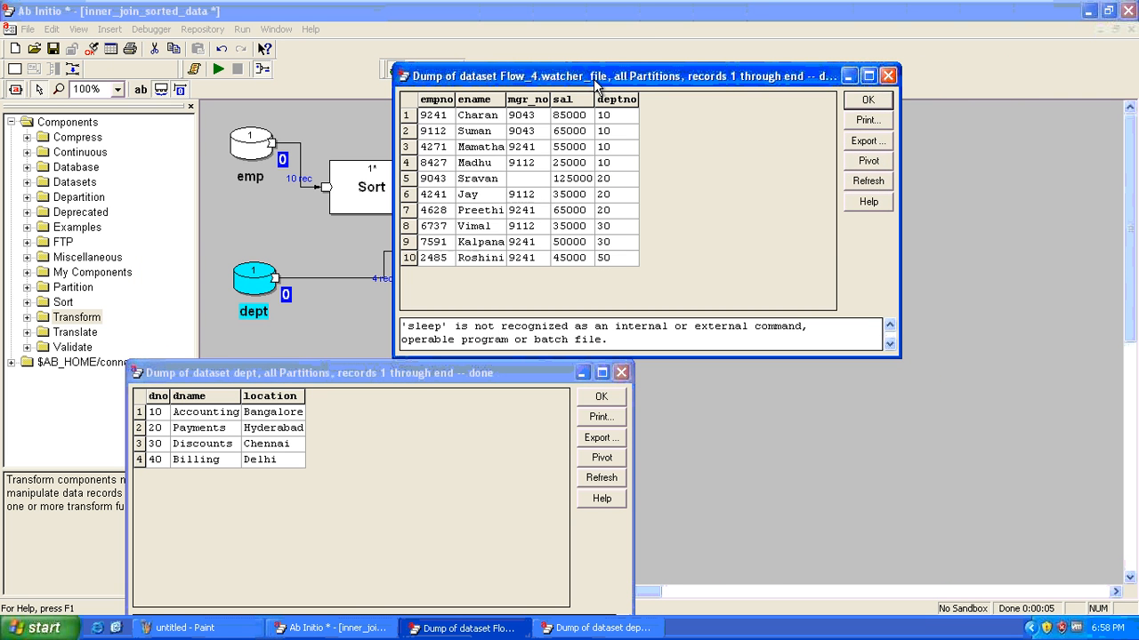
Open the emp dataset's dump and rearrange the watcher and dept dump windows
left_click(253, 135)
right_click(253, 138)
left_click(318, 293)
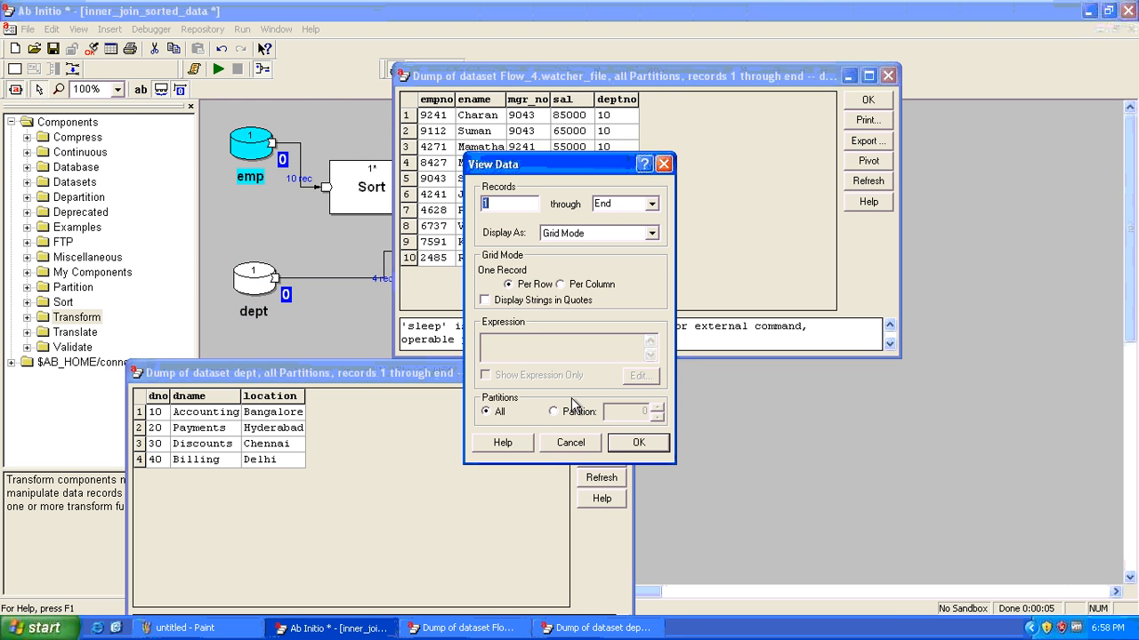
left_click(629, 442)
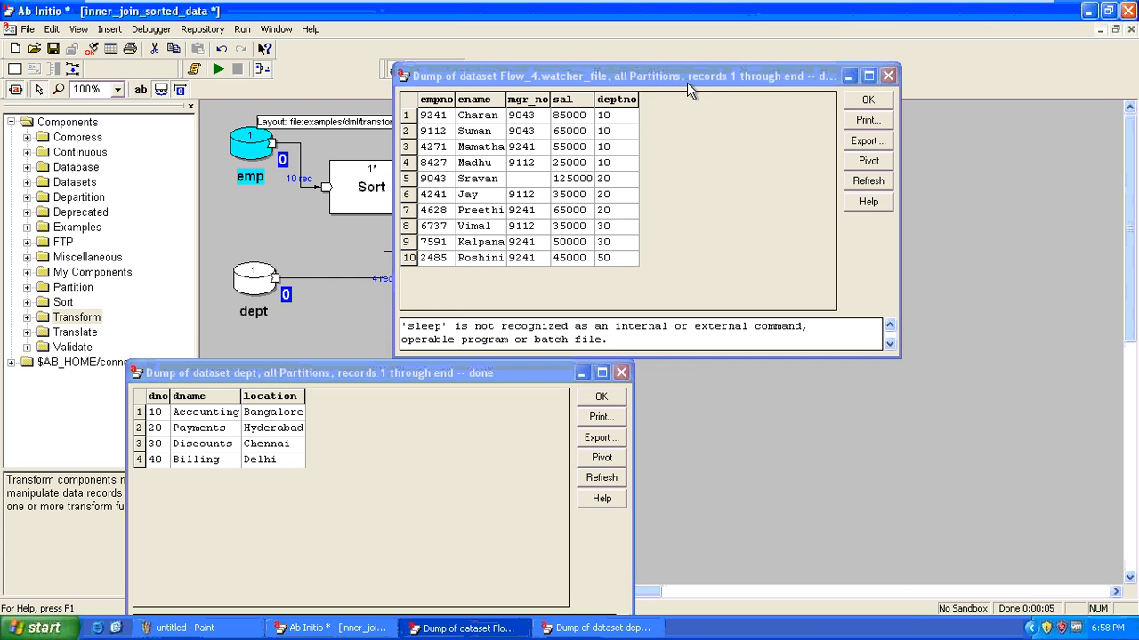
left_click(687, 82)
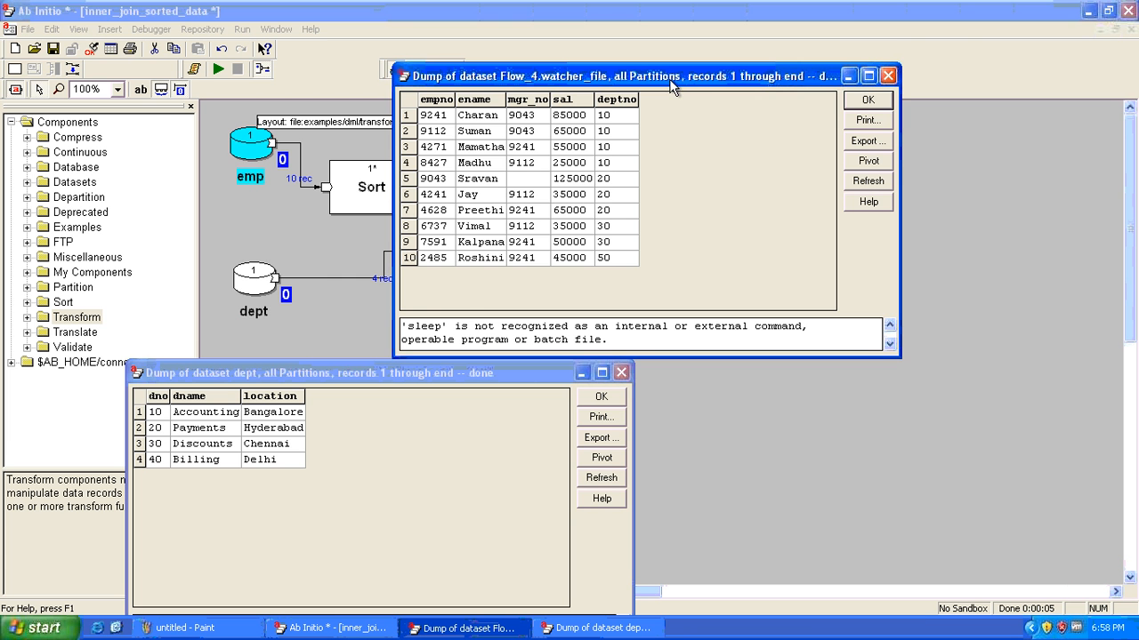
left_click_drag(642, 82, 274, 54)
left_click_drag(316, 377, 215, 351)
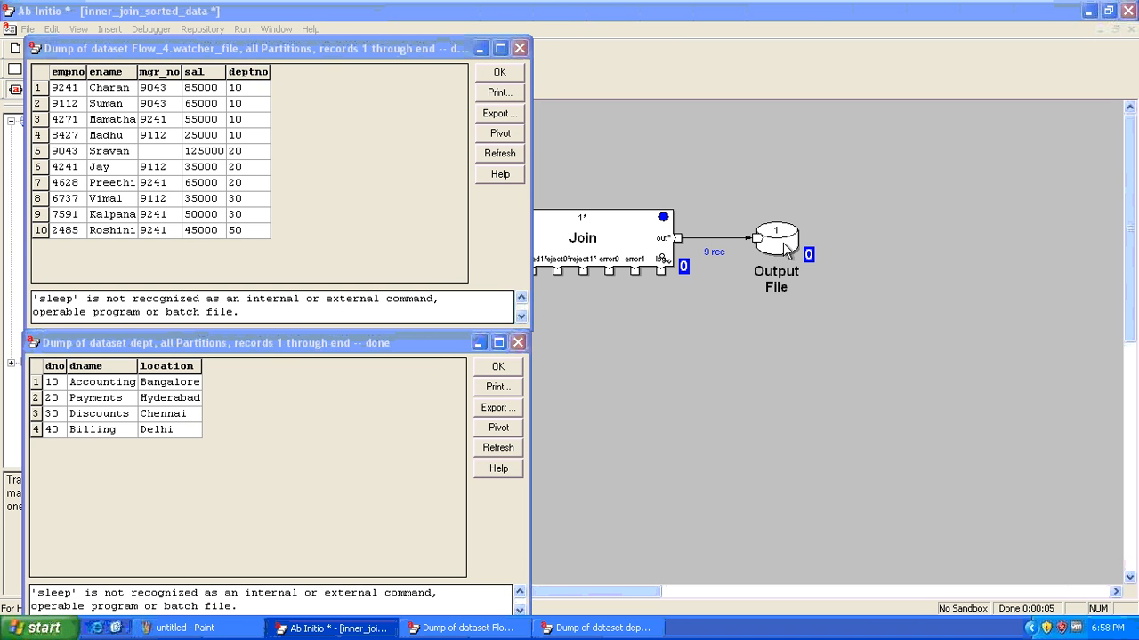
Open the Output File's joined records dump and move it to the right
right_click(783, 243)
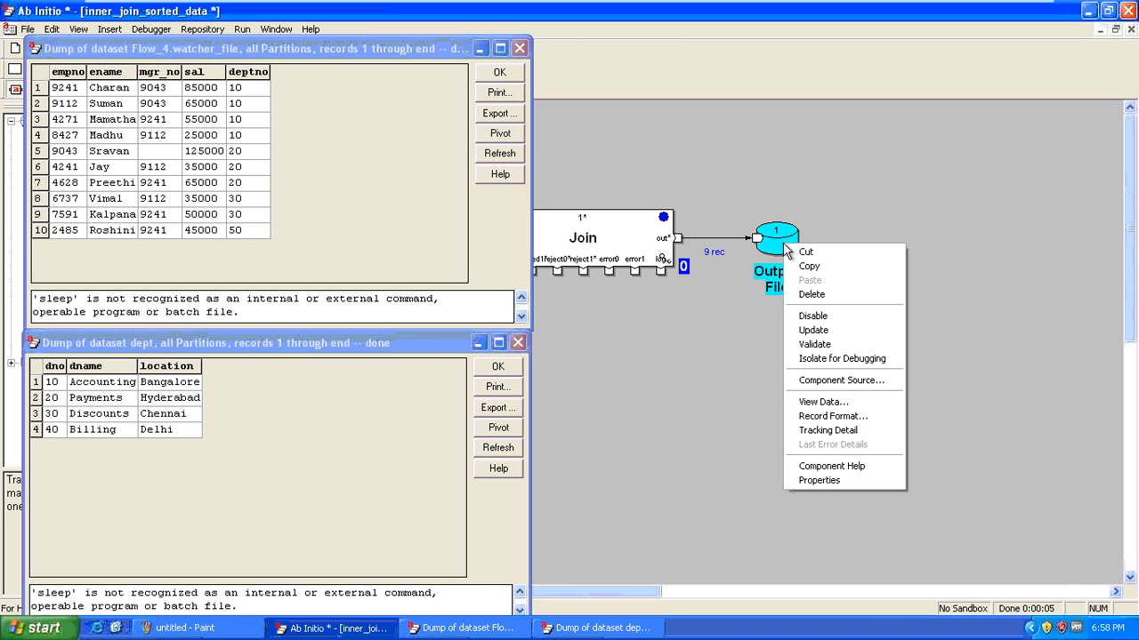
left_click(882, 401)
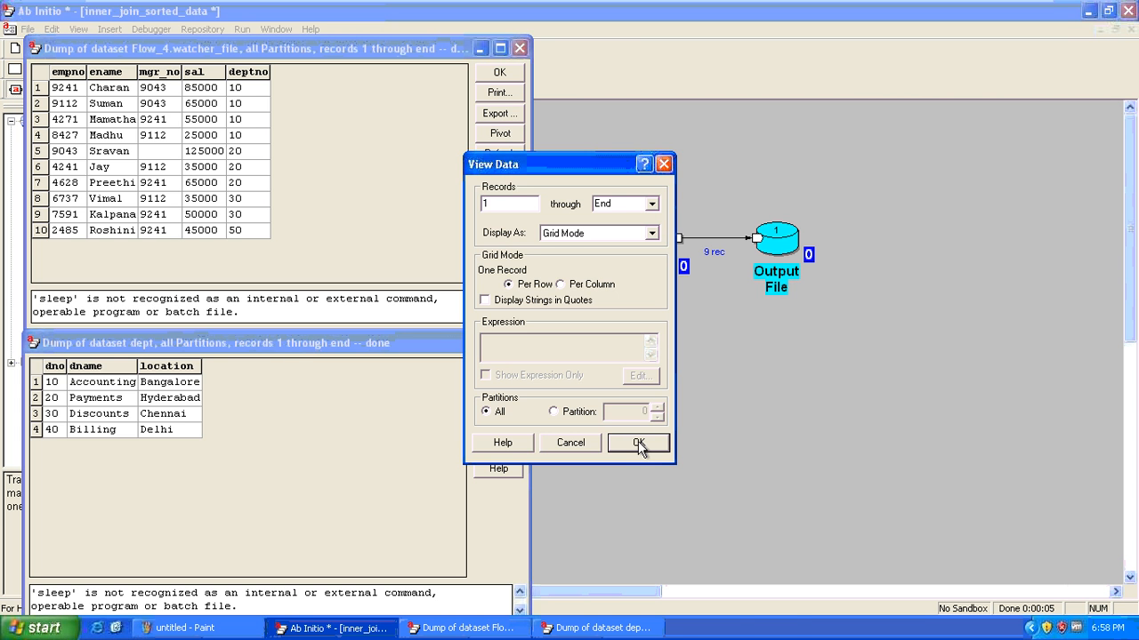
left_click(638, 442)
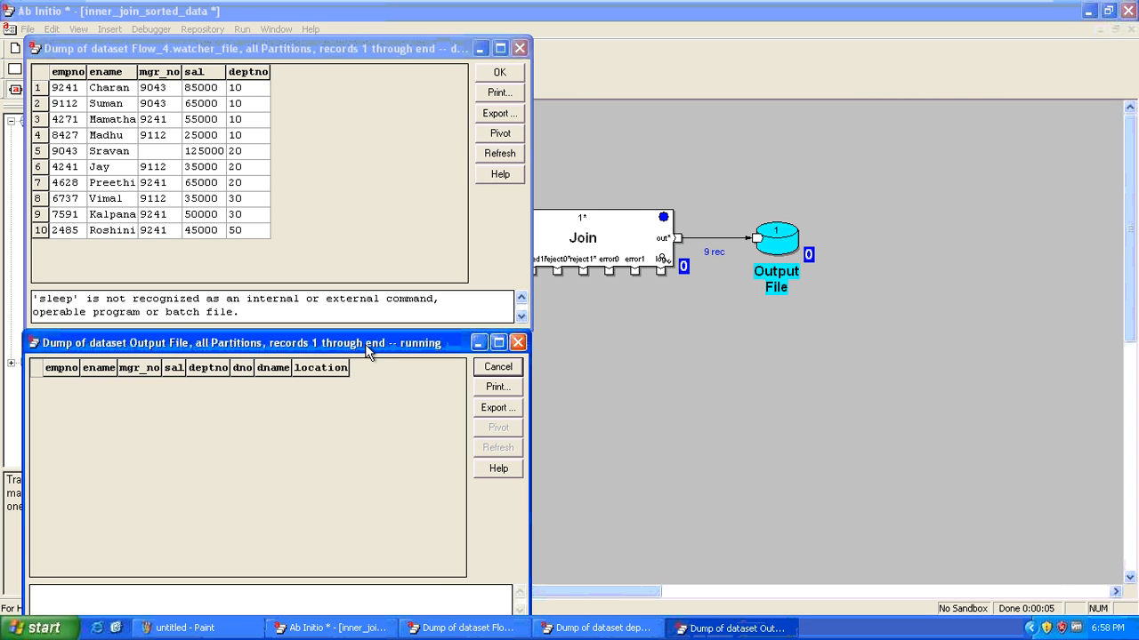
left_click_drag(368, 348, 888, 138)
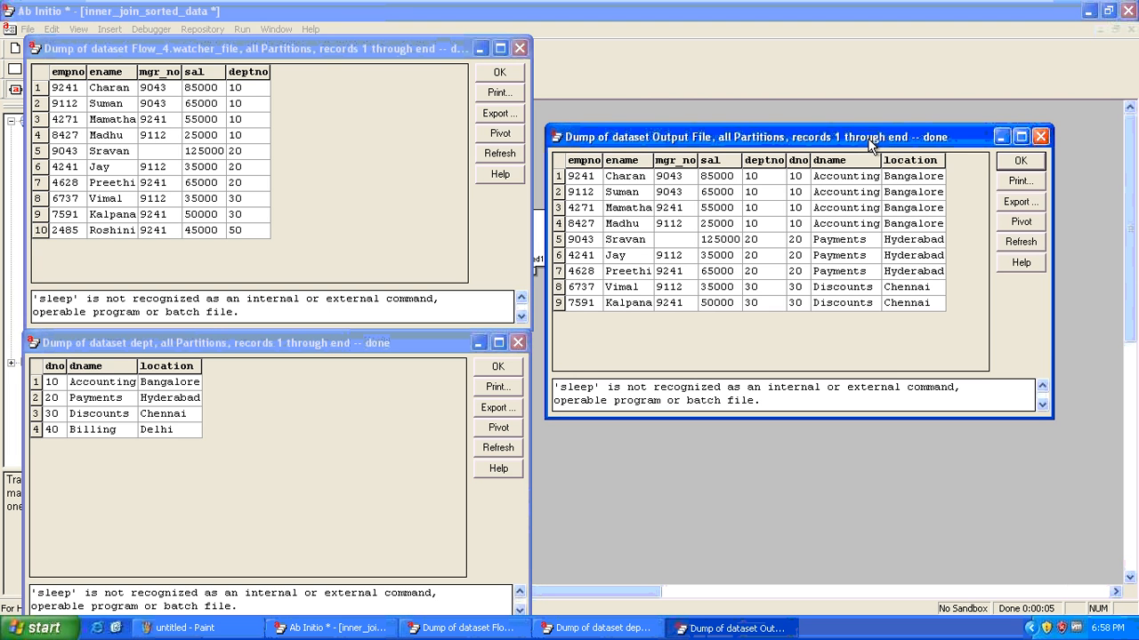
Compare deptno 30, 40 and 50 across the watcher, dept and nine output records
left_click(254, 214)
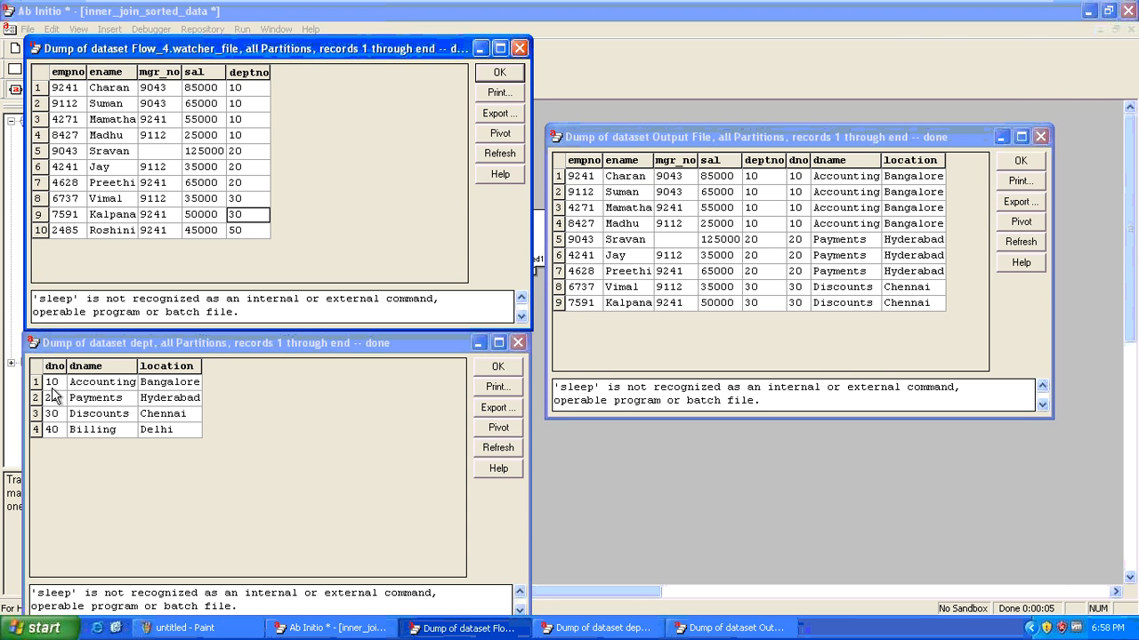
left_click(64, 429)
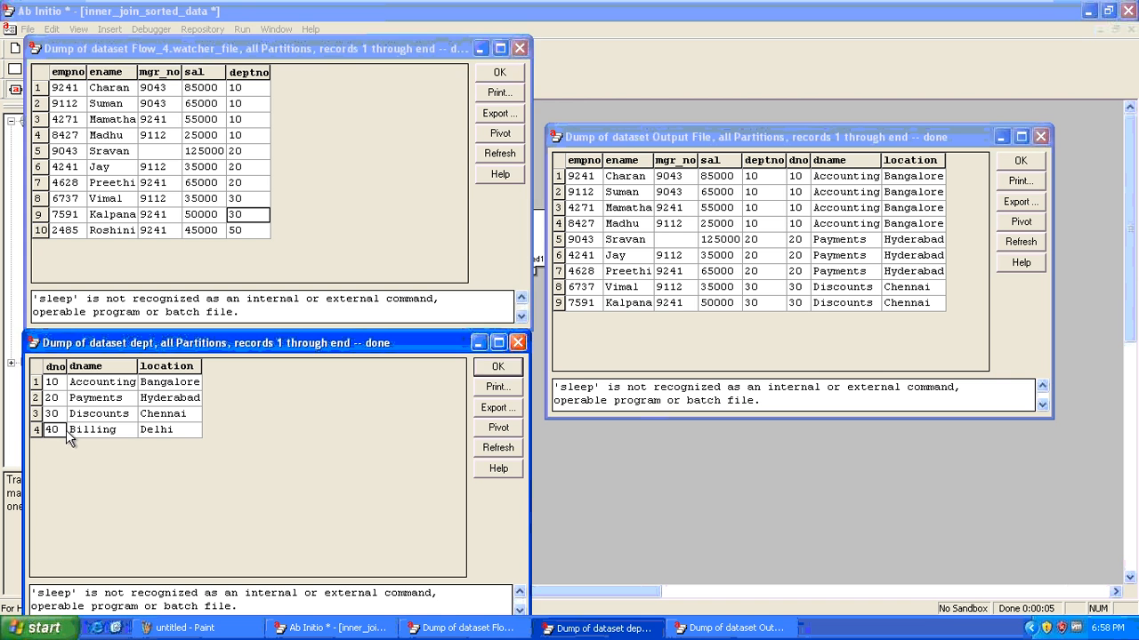
left_click(255, 233)
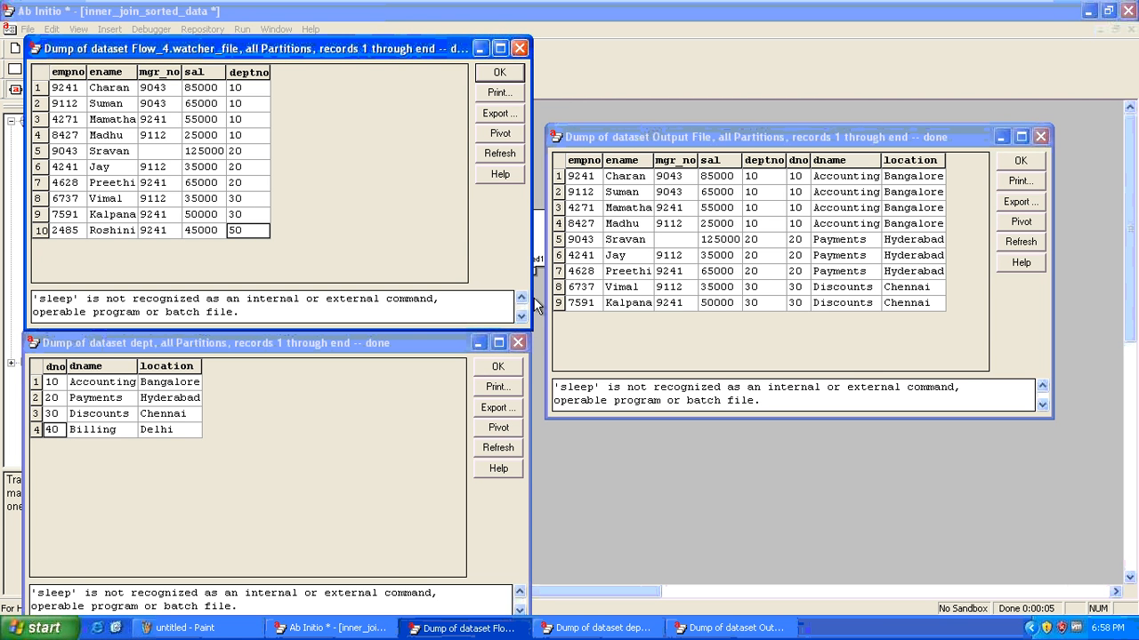
left_click(759, 181)
left_click_drag(758, 180, 810, 344)
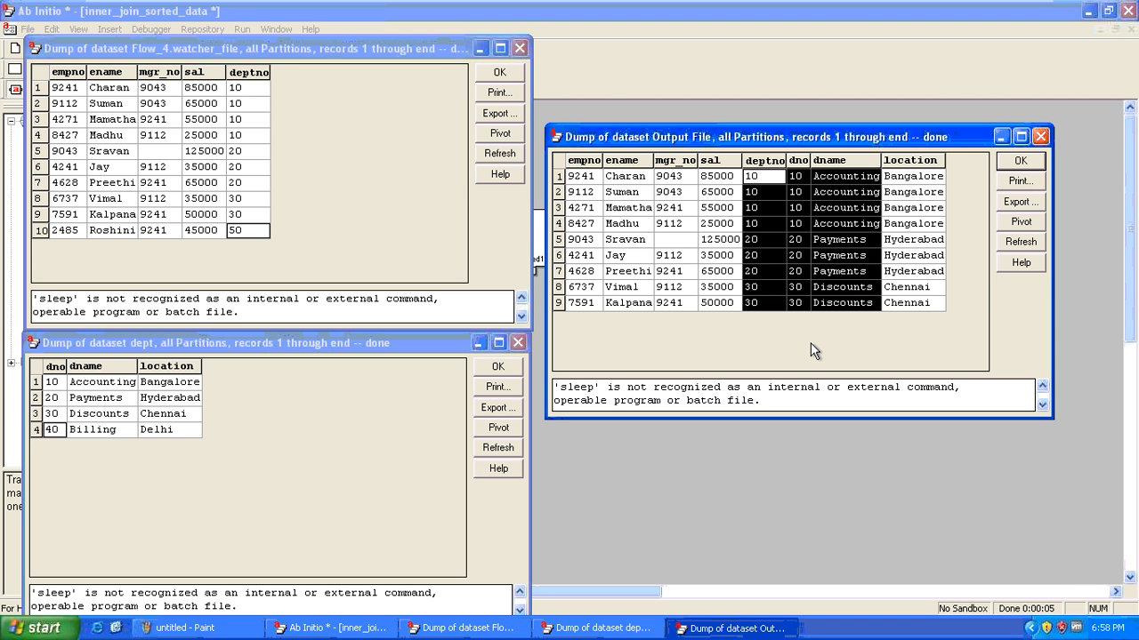
left_click(757, 240)
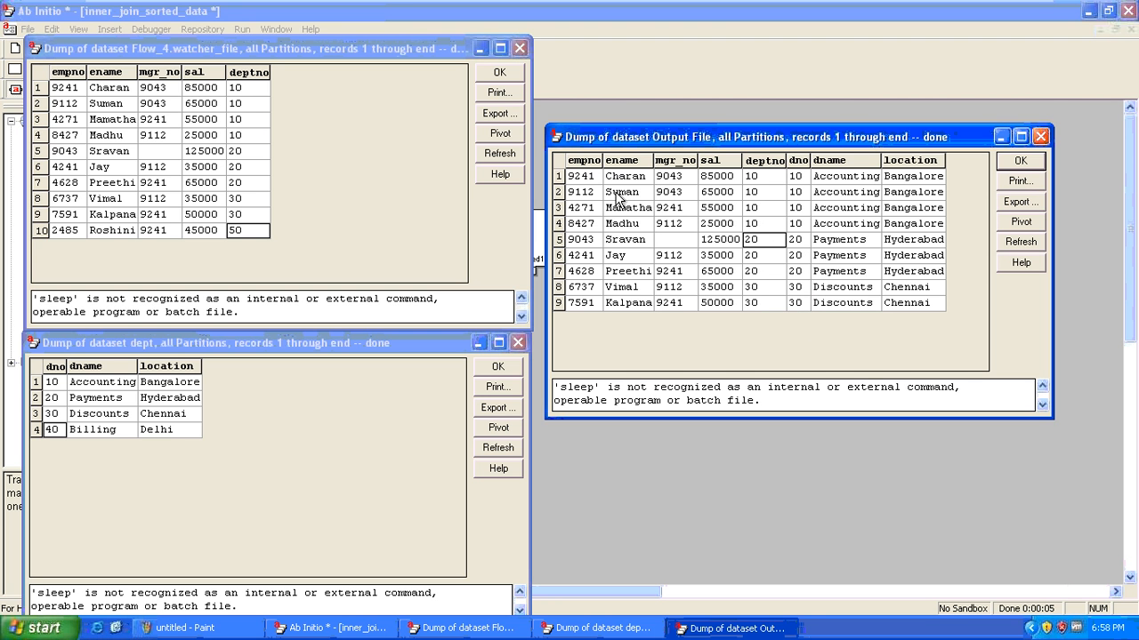
left_click_drag(81, 88, 252, 236)
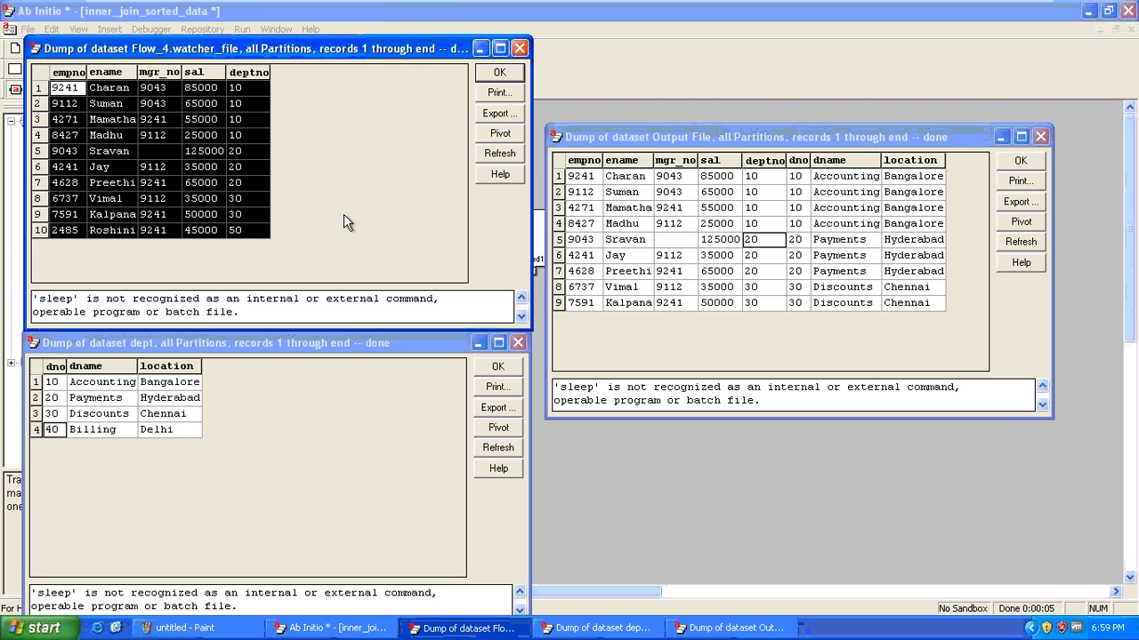
left_click(586, 179)
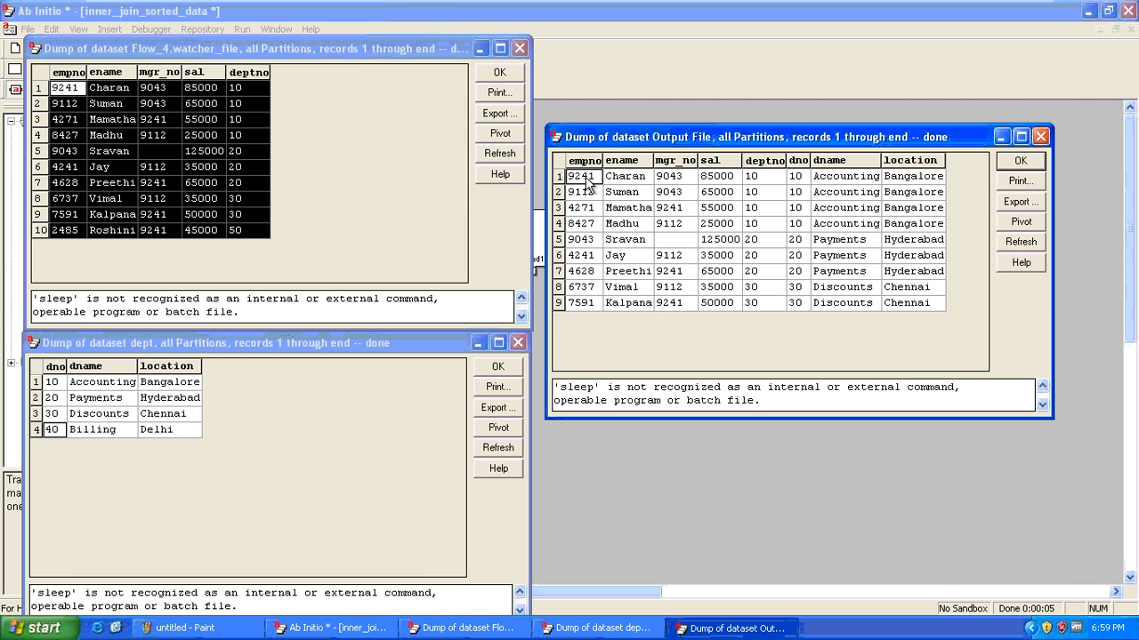
left_click_drag(587, 183, 760, 307)
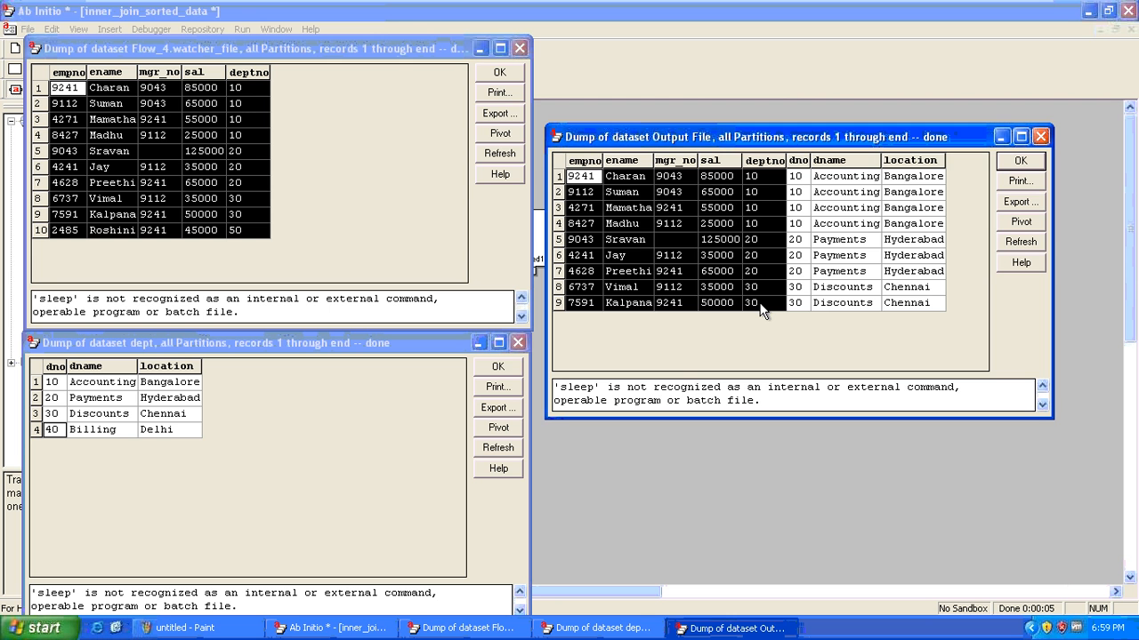
Close the Output File, Flow_4 and dept dump windows
key("Escape")
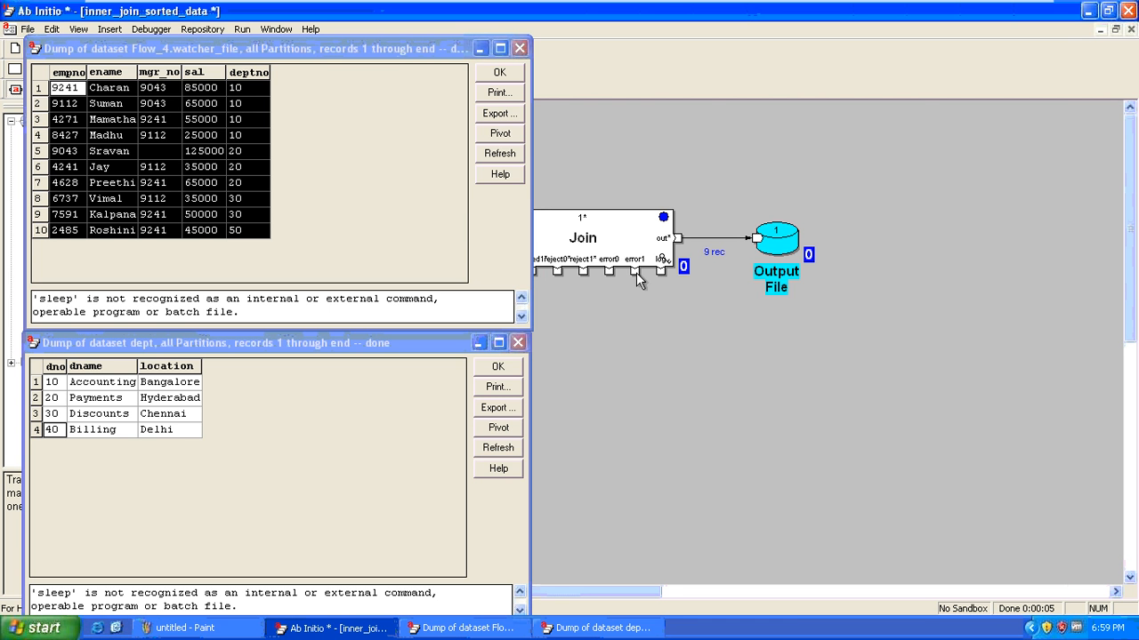
left_click(360, 173)
key("Escape")
key("Escape")
left_click(273, 455)
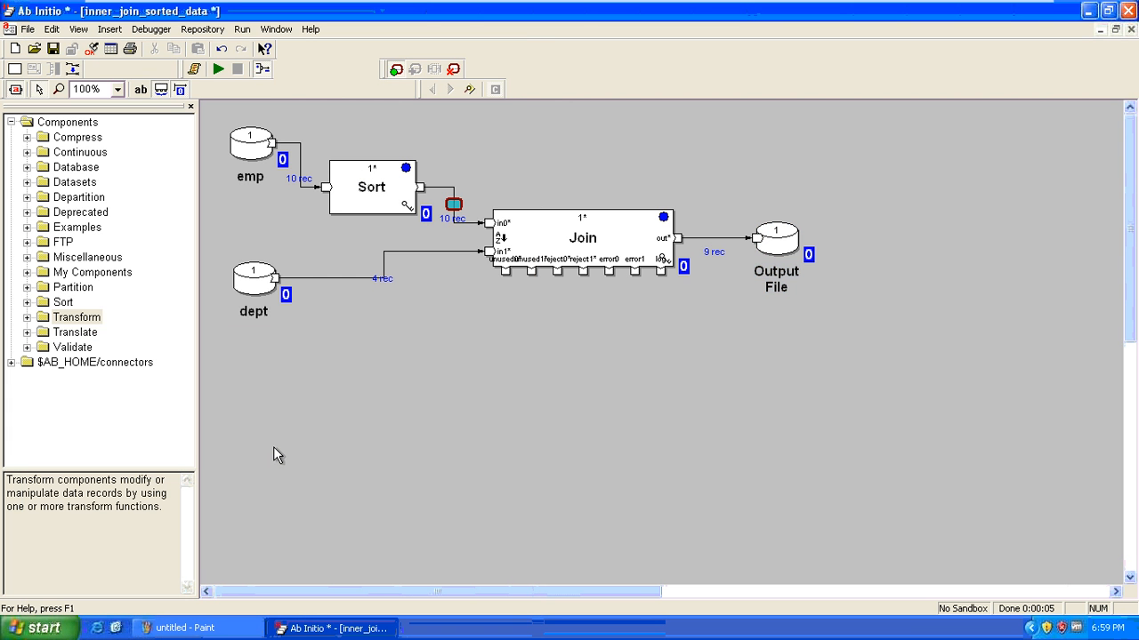
Open the inner_join_unsorted_data graph and its Join component's properties
left_click(34, 48)
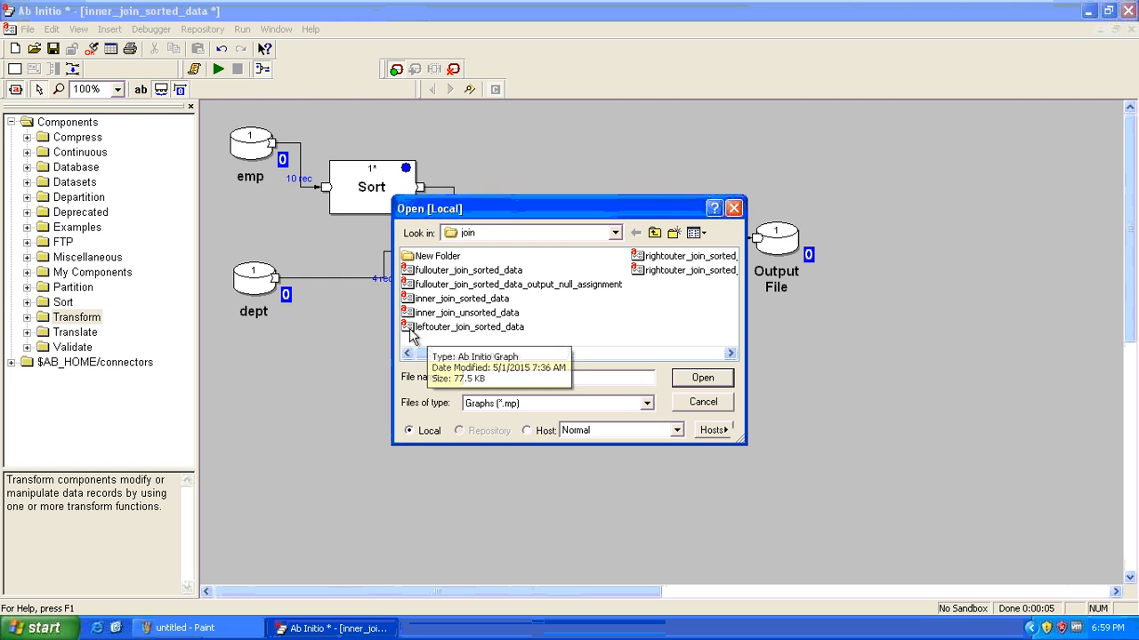
double_click(403, 313)
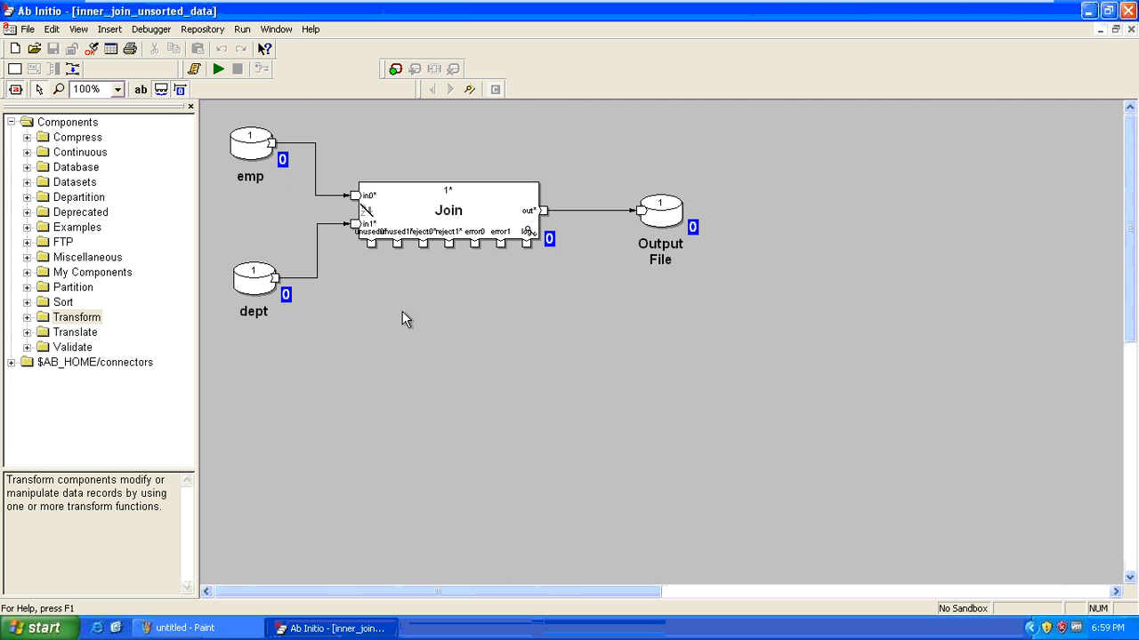
double_click(418, 183)
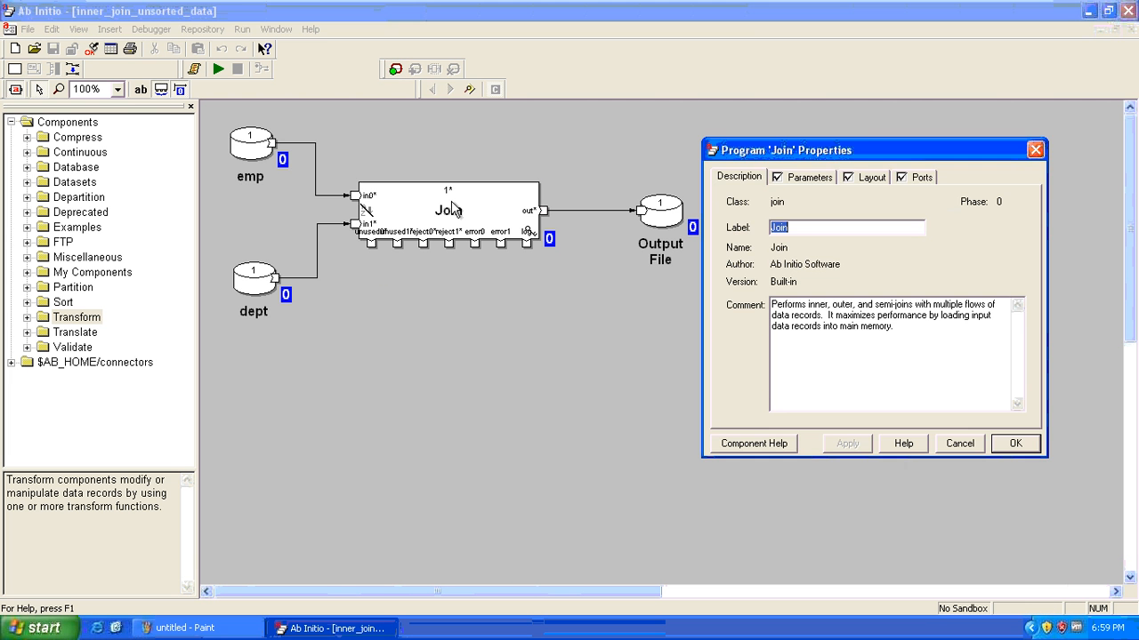
Check sorted-input 'In-memory; Inputs need not be sorted' and the key, then open the transform text
left_click(782, 176)
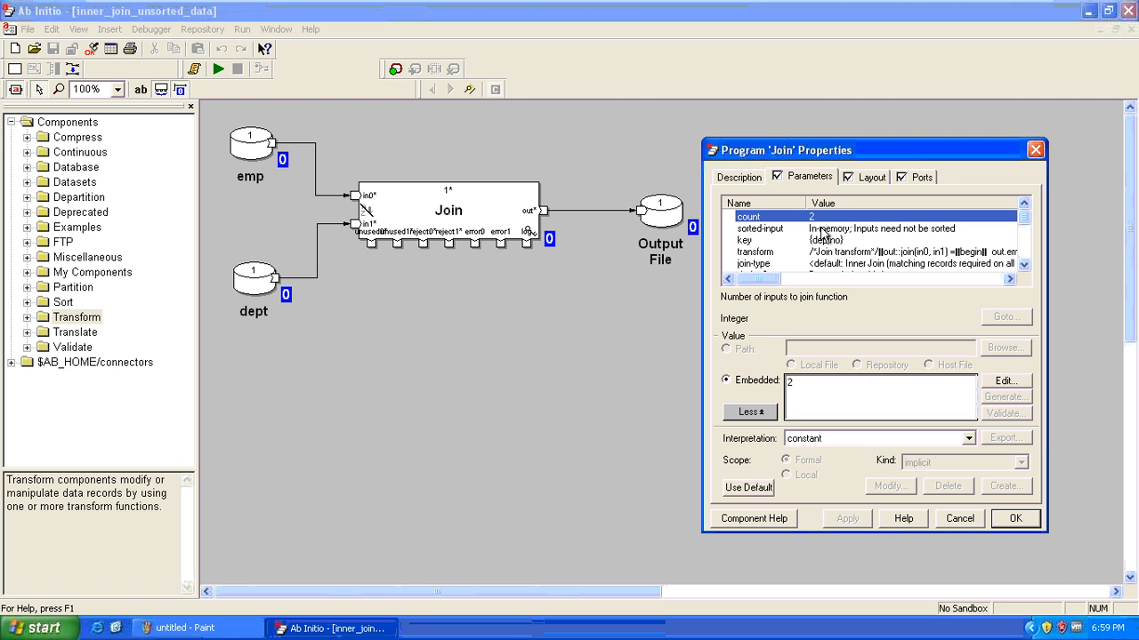
left_click(810, 229)
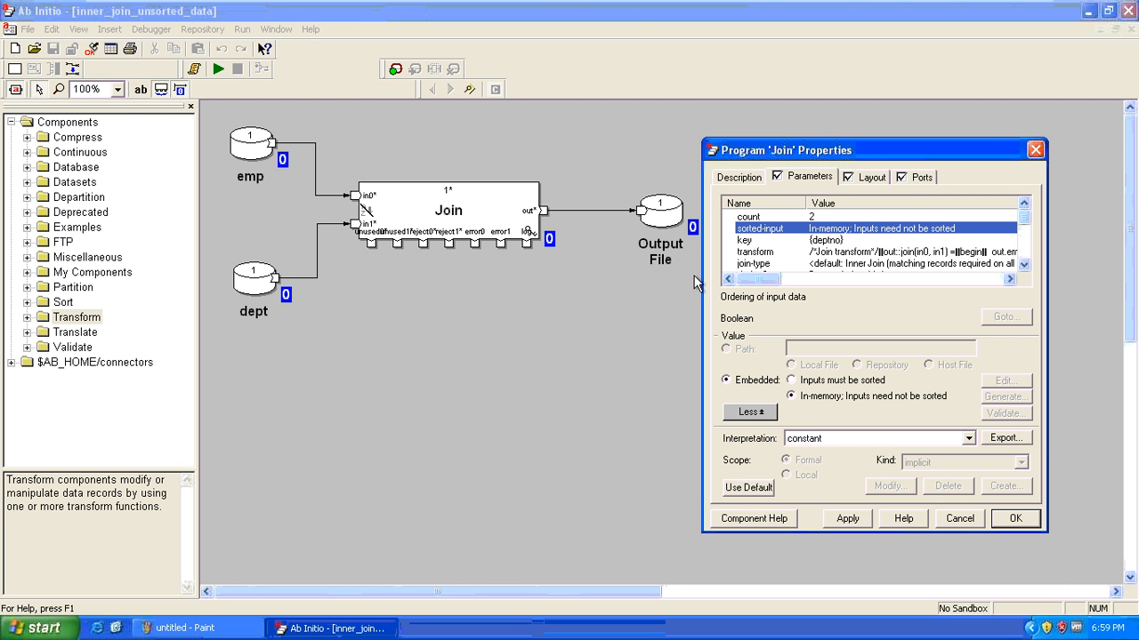
left_click(842, 241)
left_click(832, 229)
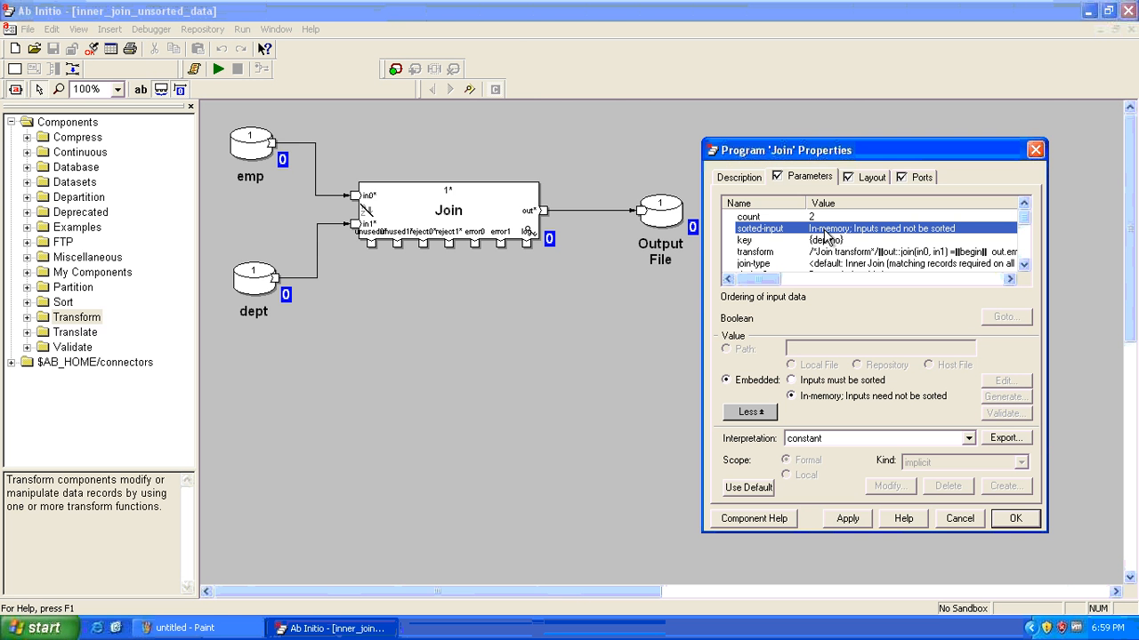
key("Escape")
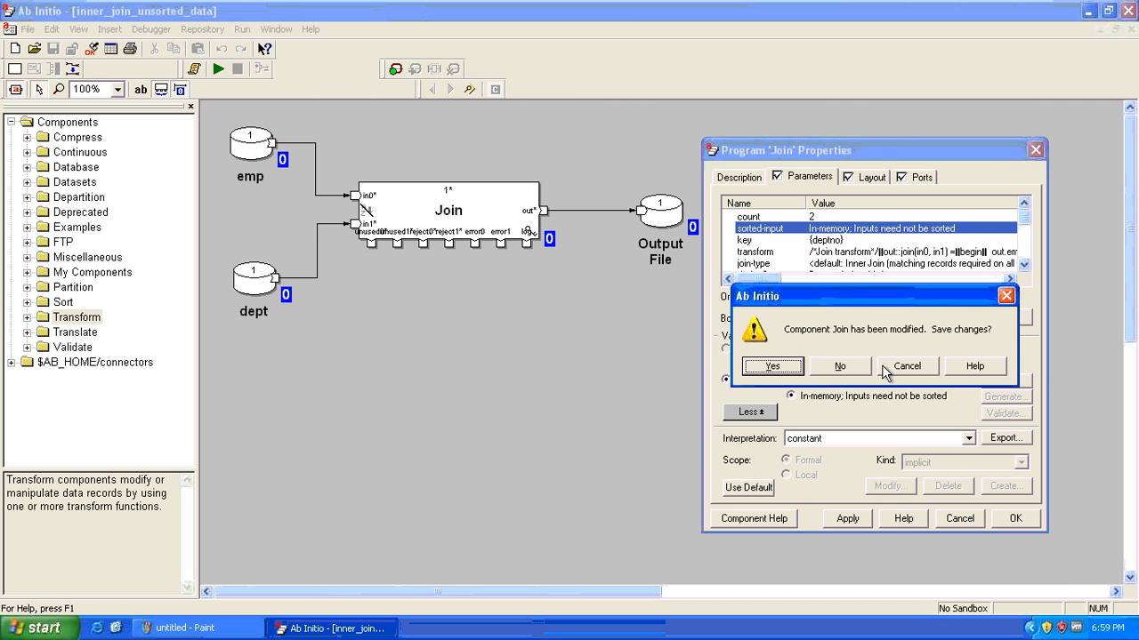
left_click(907, 367)
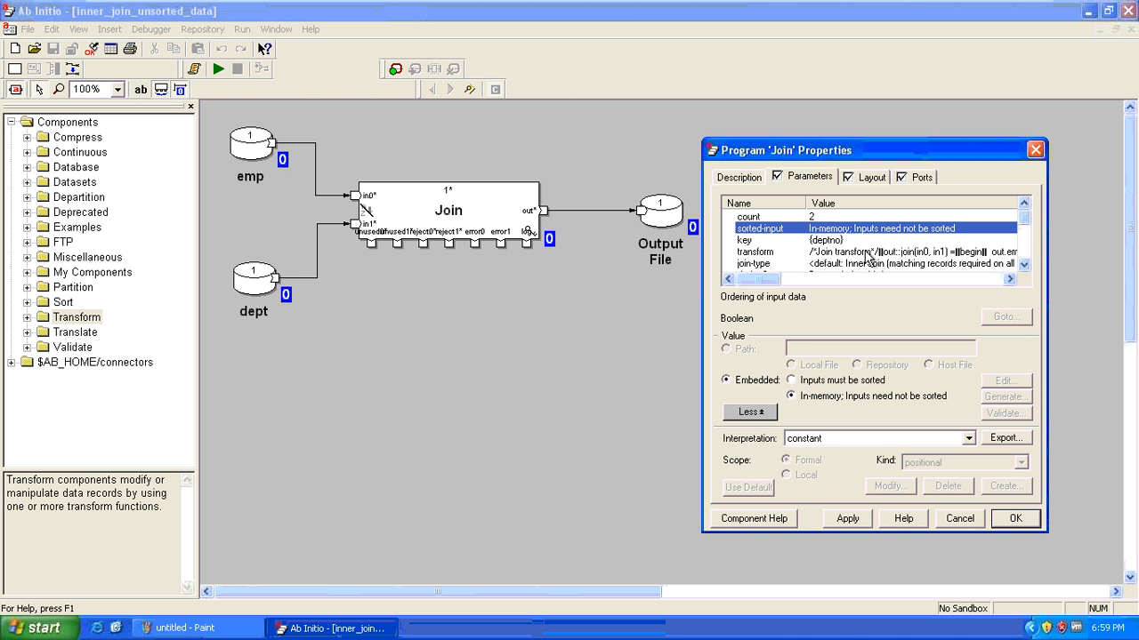
double_click(867, 254)
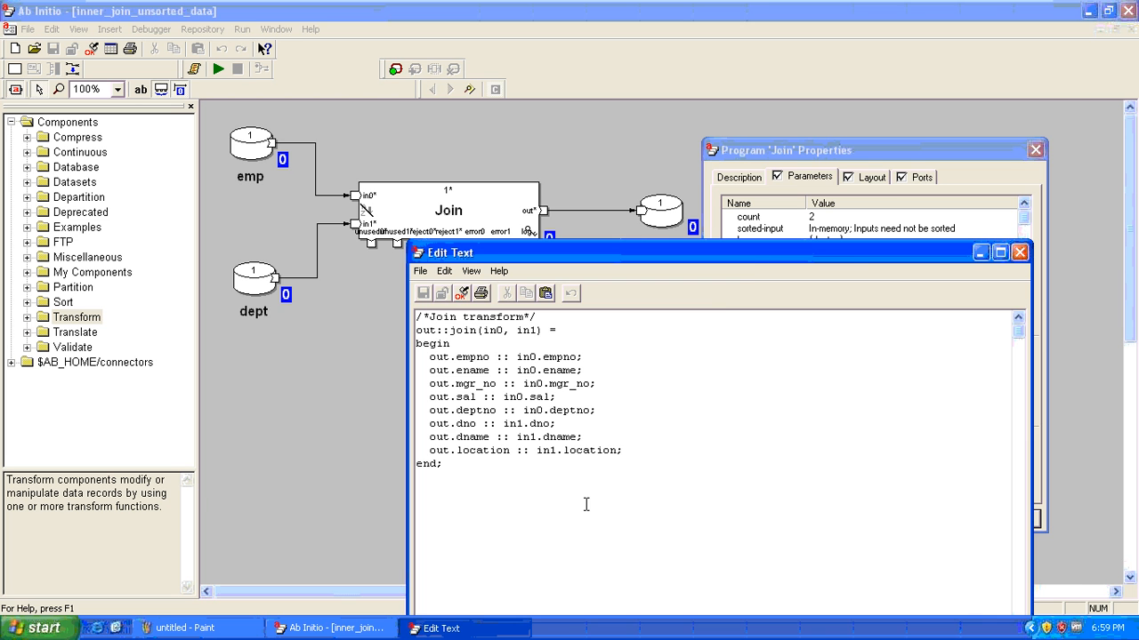
Reopen the Join transform in the text editor and review its eight field mappings
key("alt+F4")
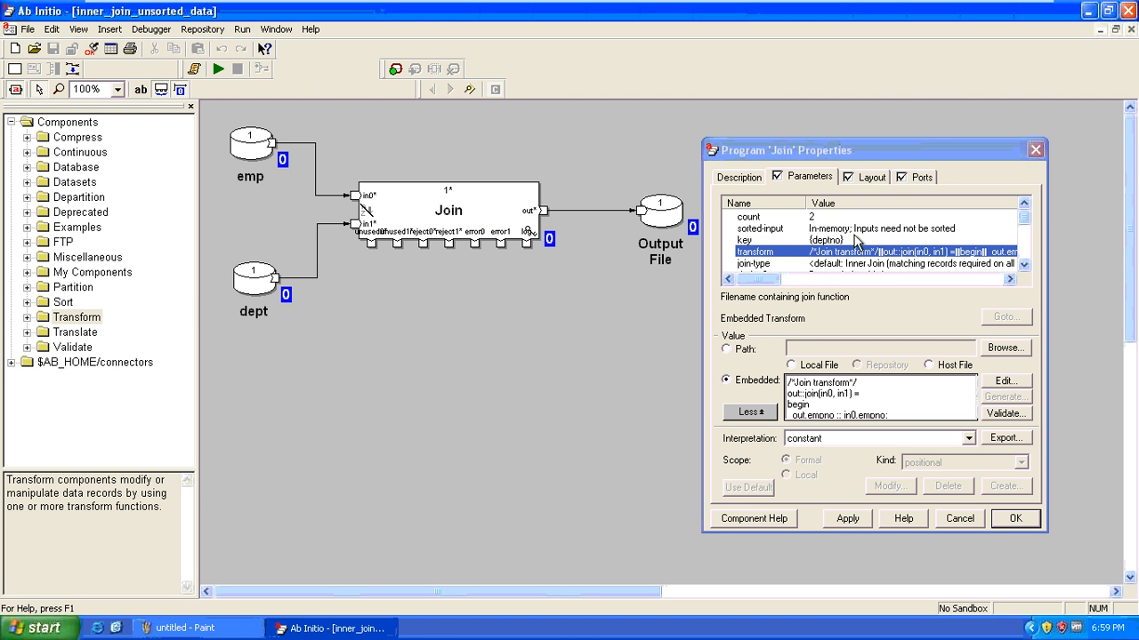
left_click(1009, 382)
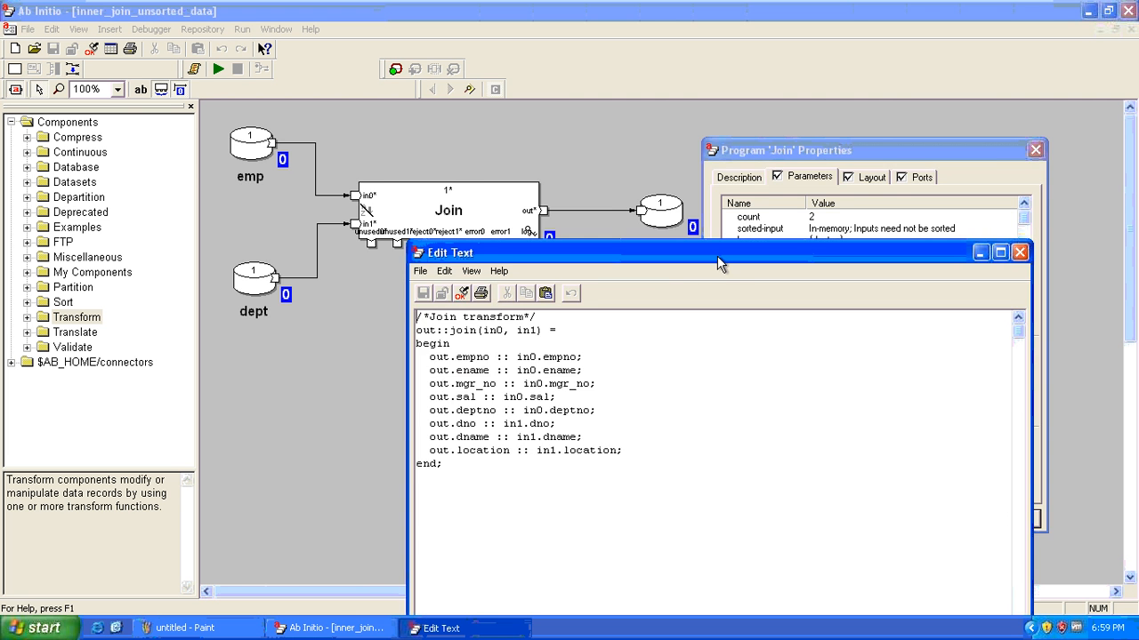
left_click_drag(717, 255, 739, 141)
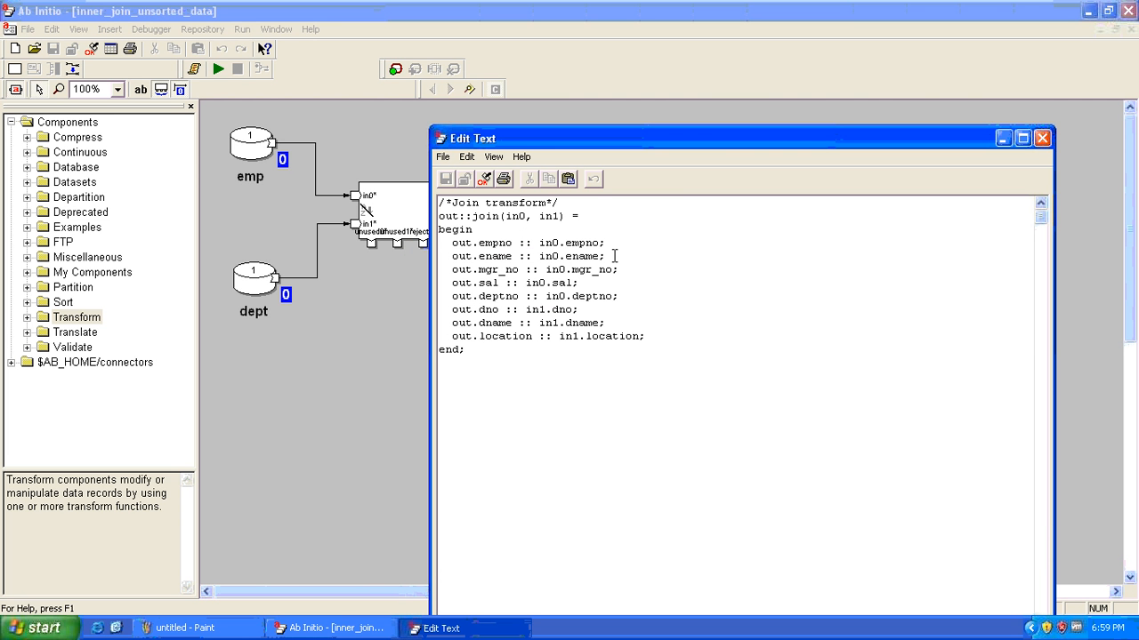
left_click_drag(539, 243, 454, 248)
left_click(454, 247)
left_click_drag(672, 336, 417, 242)
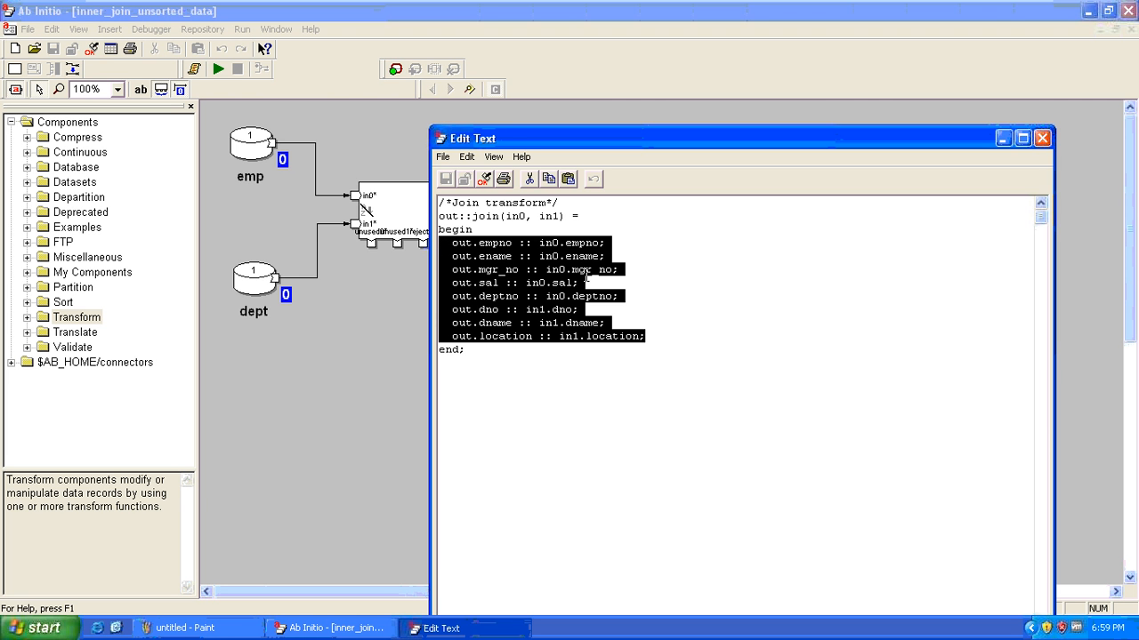
Add 'out.* :: in0.*;' and 'out.* :: in1.*;' after the location mapping
left_click(665, 331)
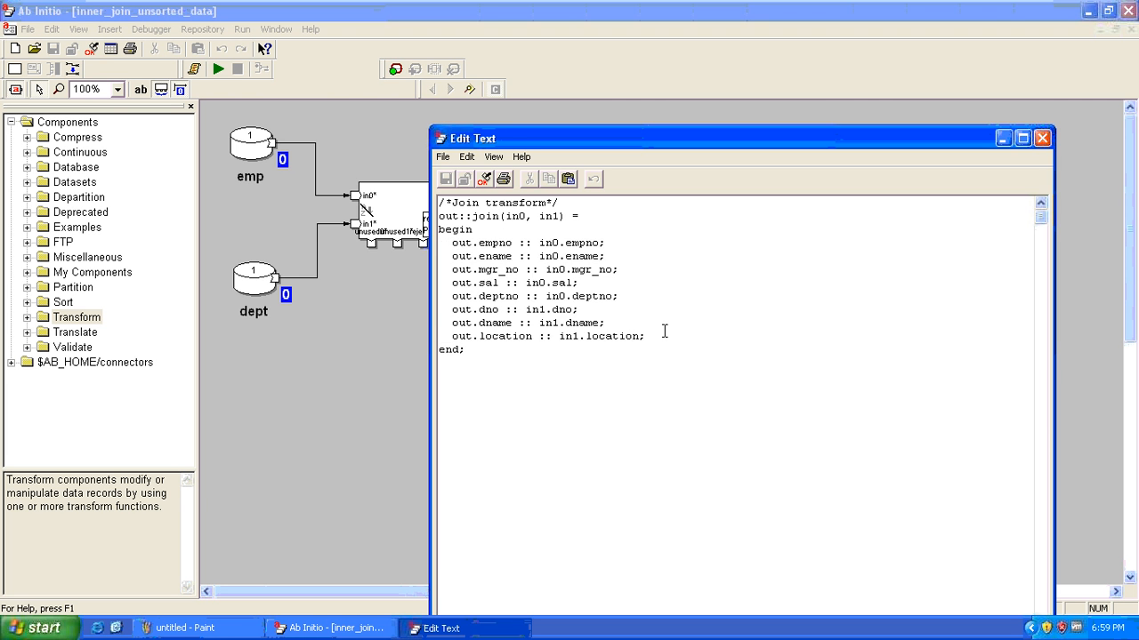
key("Return")
key("Return")
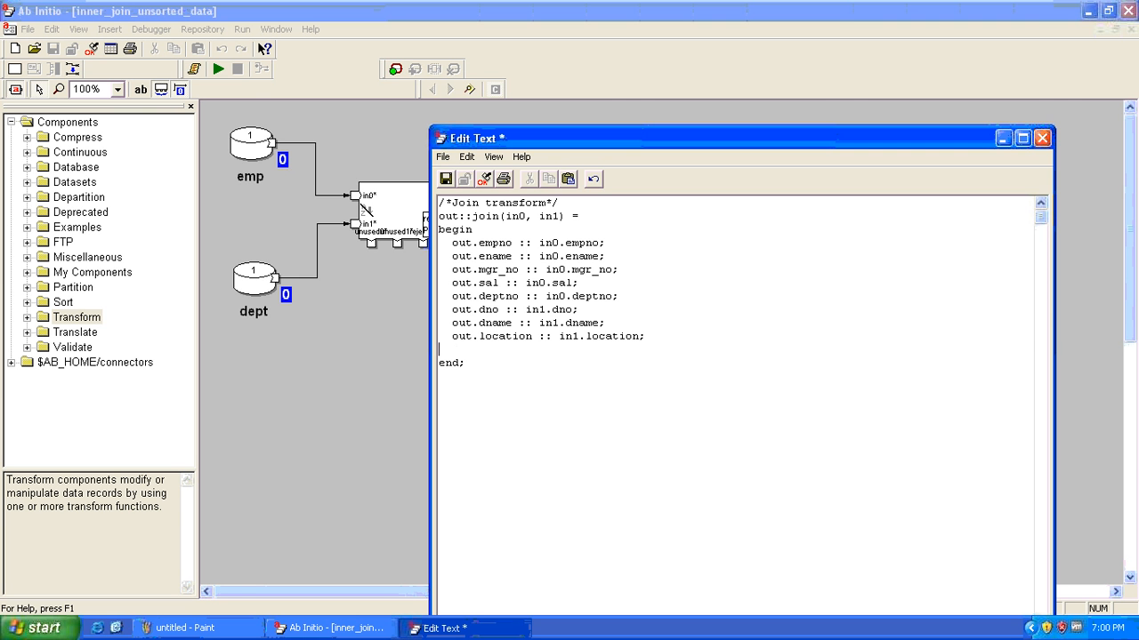
type("out.* :: in0.*;")
key("Return")
type("out.* :: in1.*;")
left_click_drag(539, 377, 433, 364)
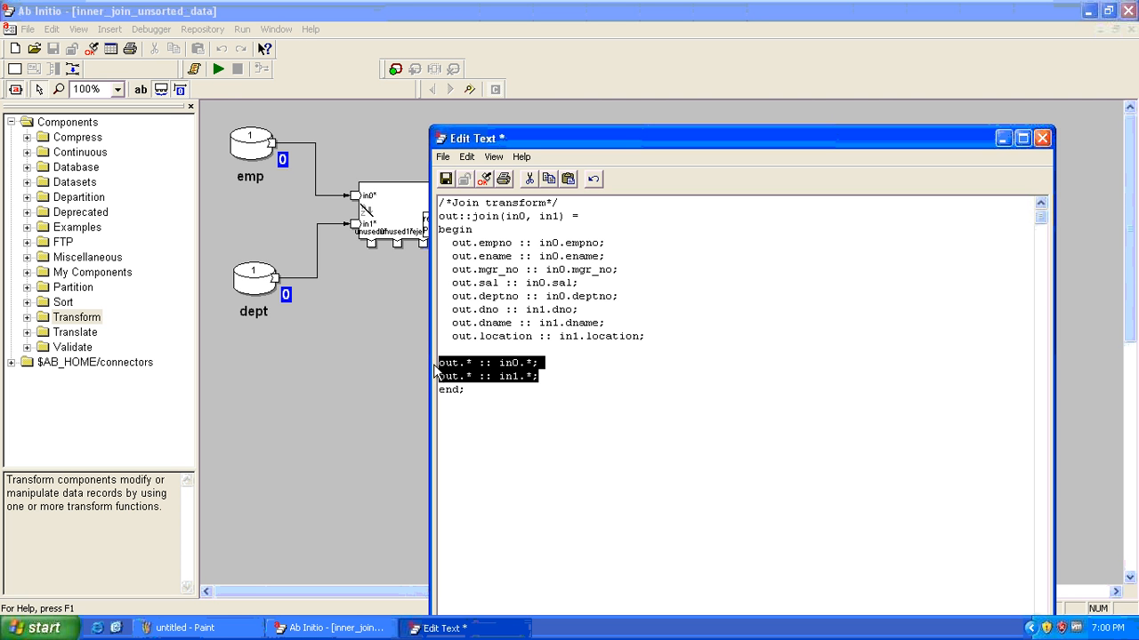
Edit and review the in0 and in1 wildcard lines in the transform
left_click(483, 363)
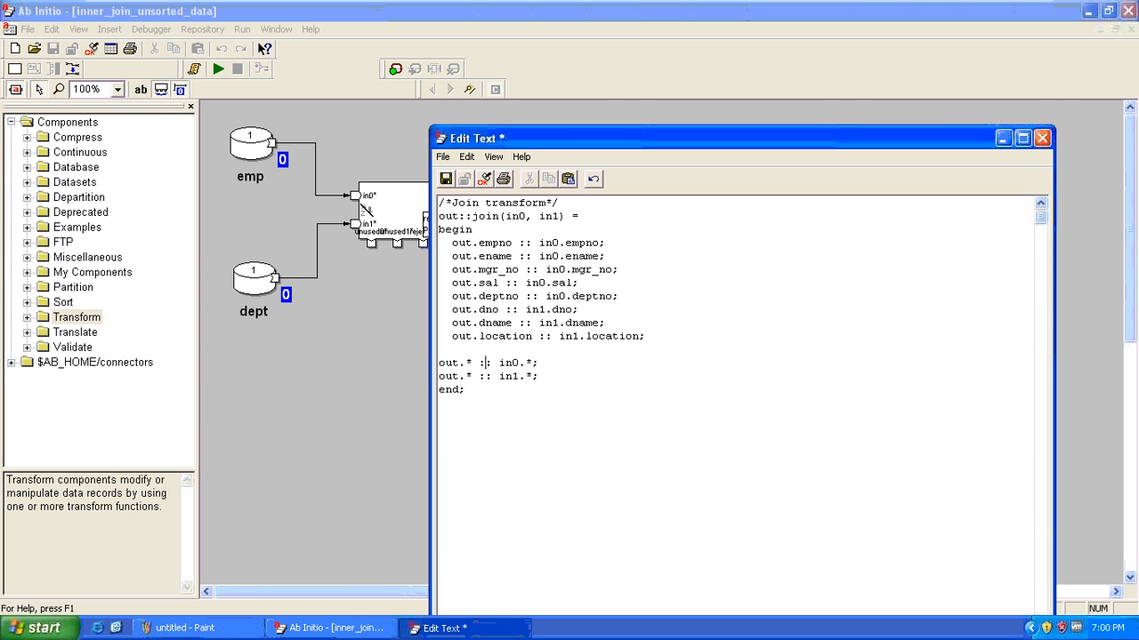
type("1")
left_click_drag(474, 363, 438, 363)
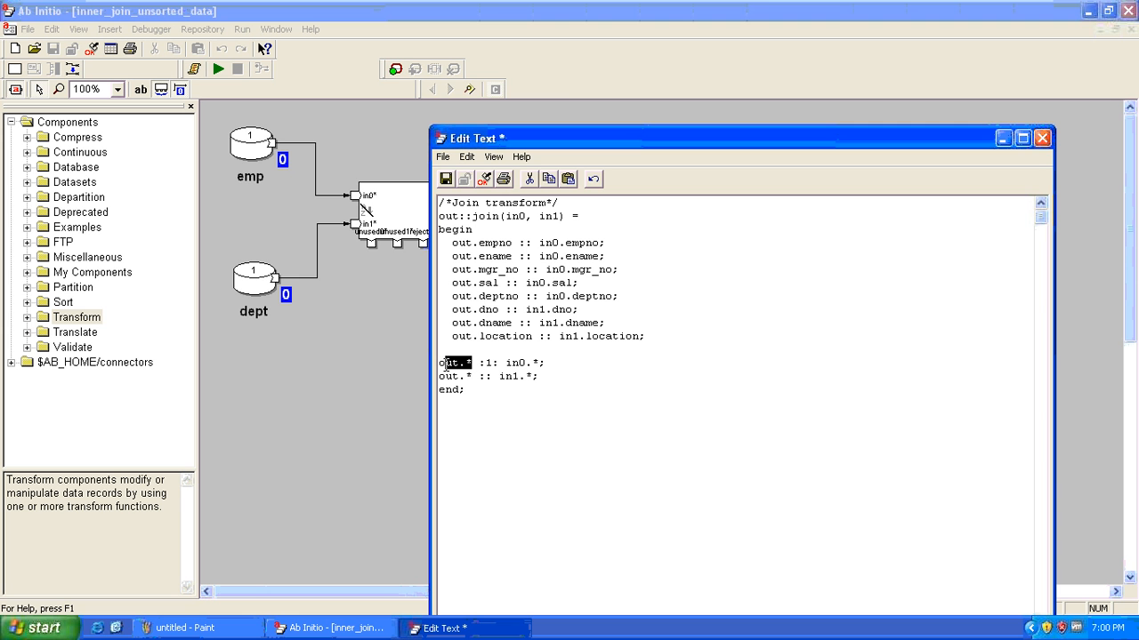
left_click(549, 362)
left_click_drag(550, 362, 412, 373)
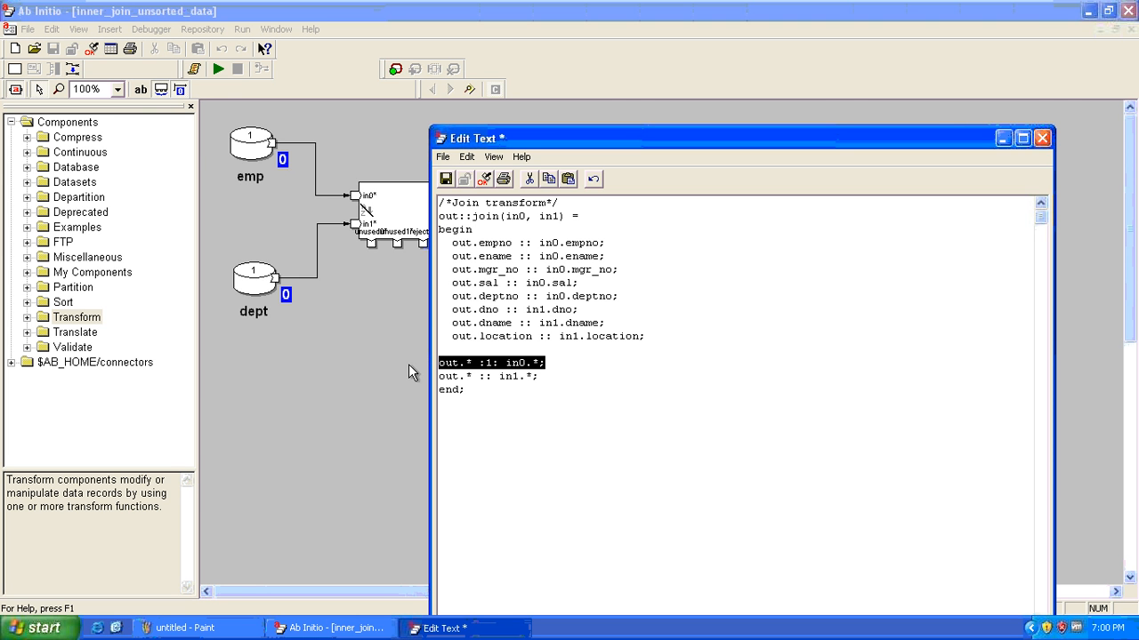
left_click(540, 377)
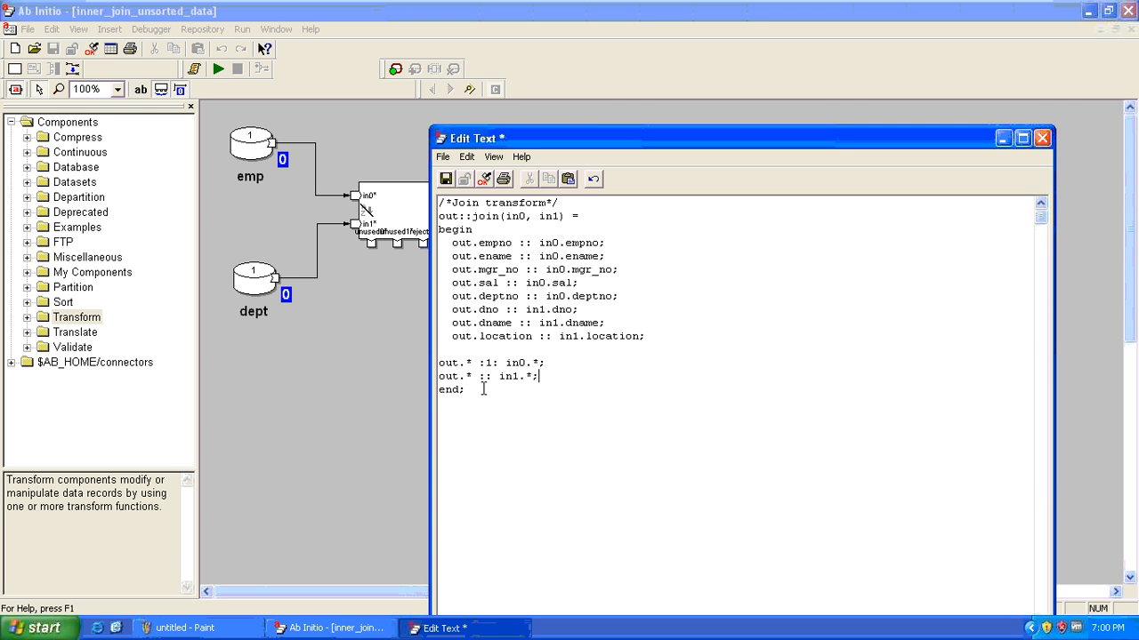
left_click_drag(540, 377, 422, 381)
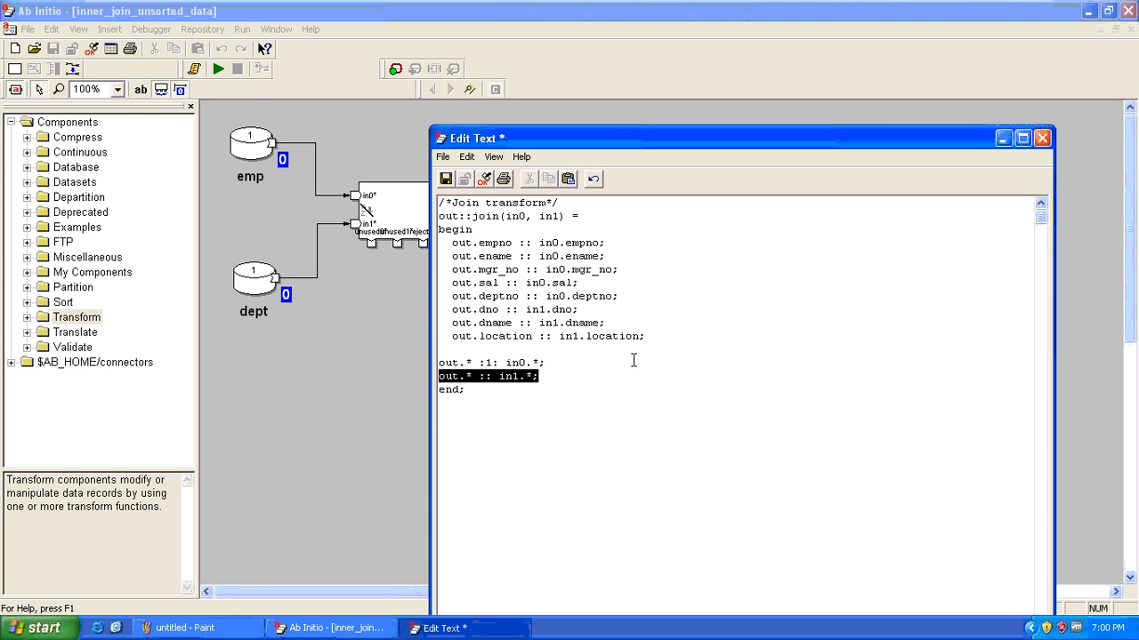
left_click(604, 362)
left_click_drag(547, 362, 434, 356)
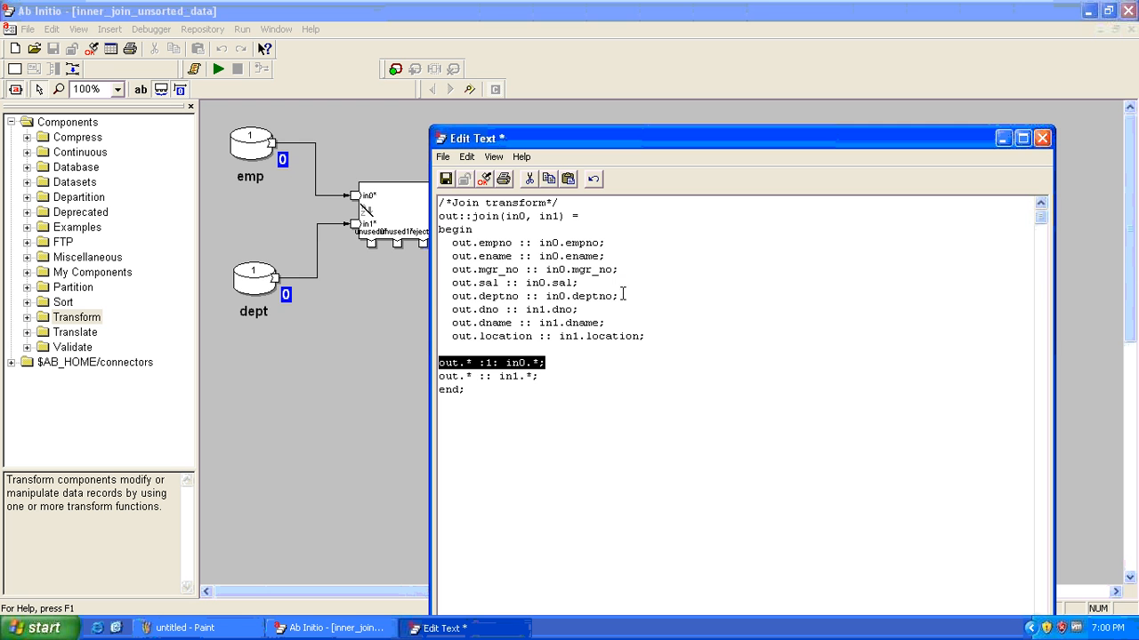
Review the employee and department mappings, then delete both wildcard lines
left_click_drag(623, 296, 432, 239)
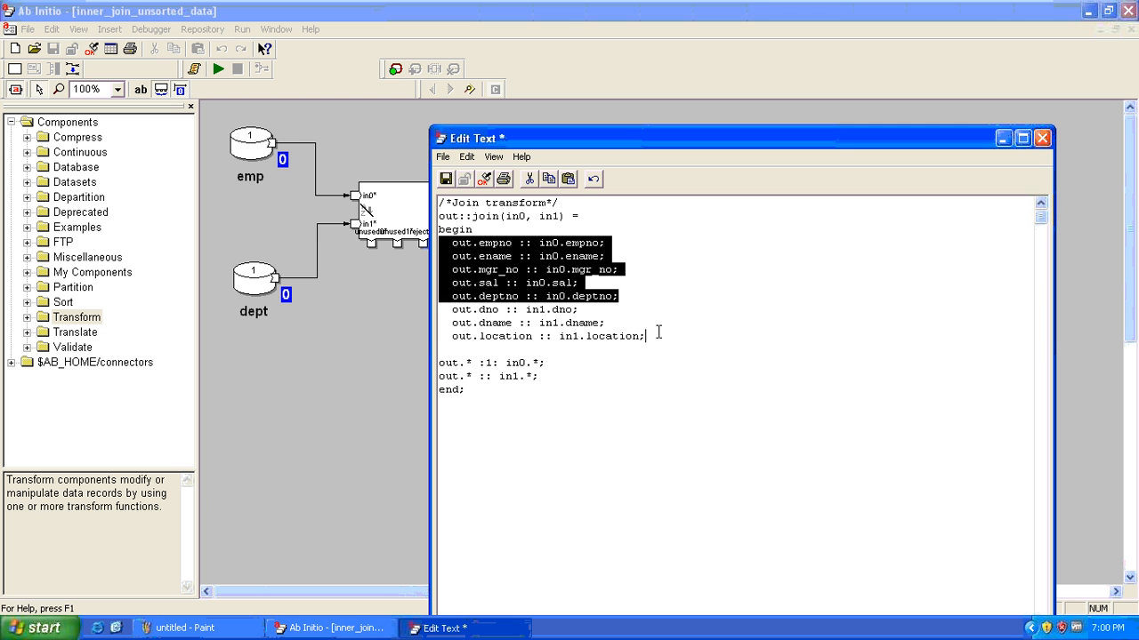
left_click_drag(658, 336, 440, 311)
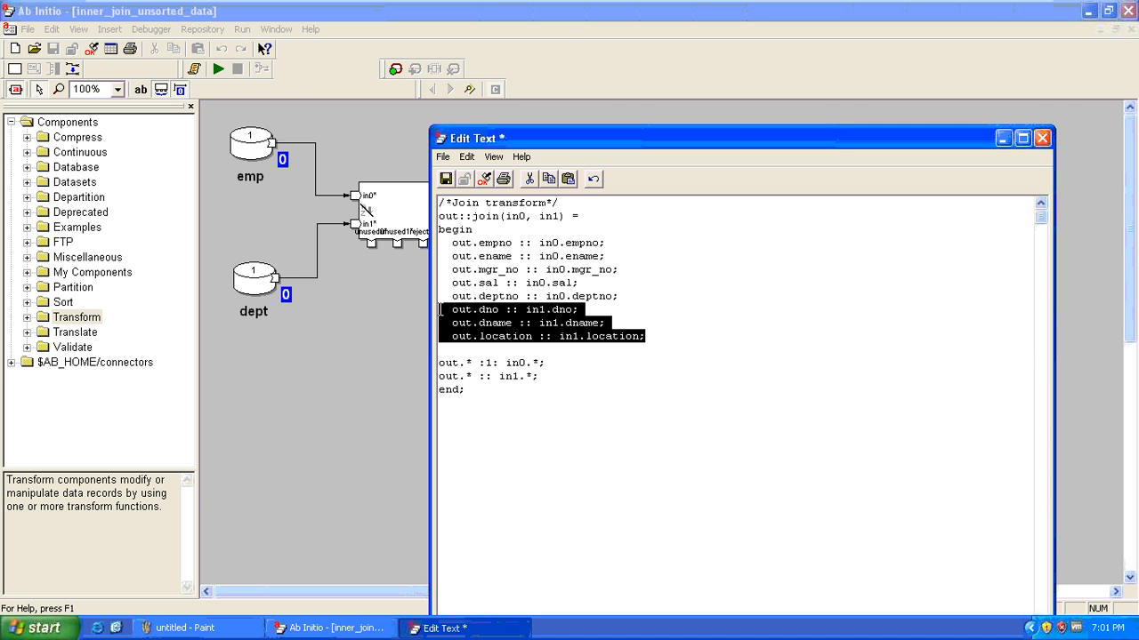
left_click(565, 378)
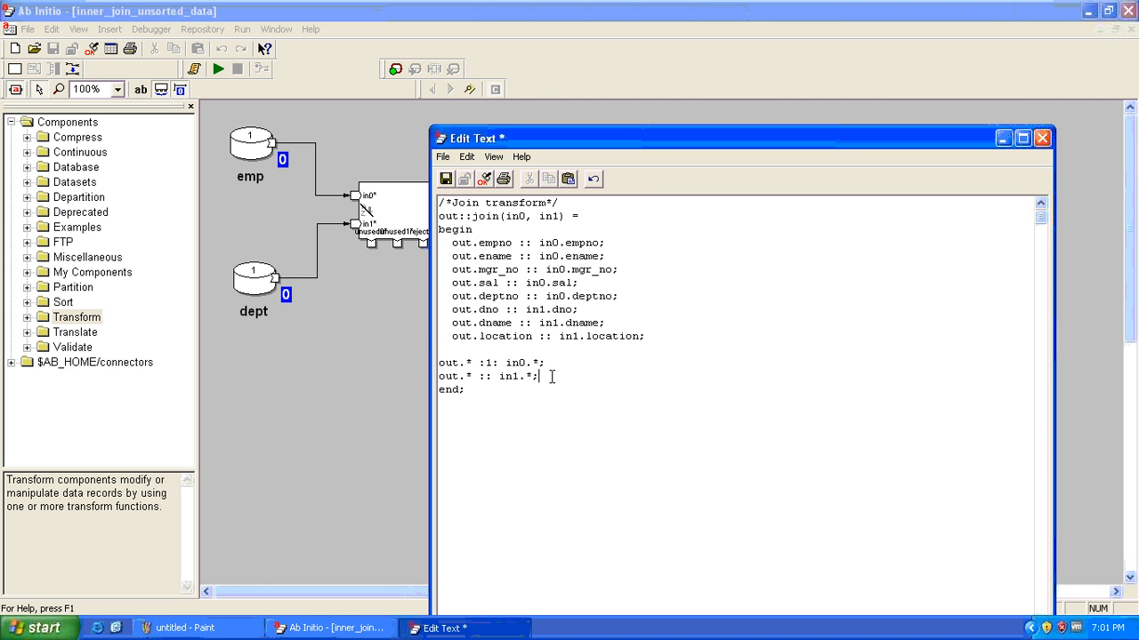
left_click_drag(552, 376, 435, 353)
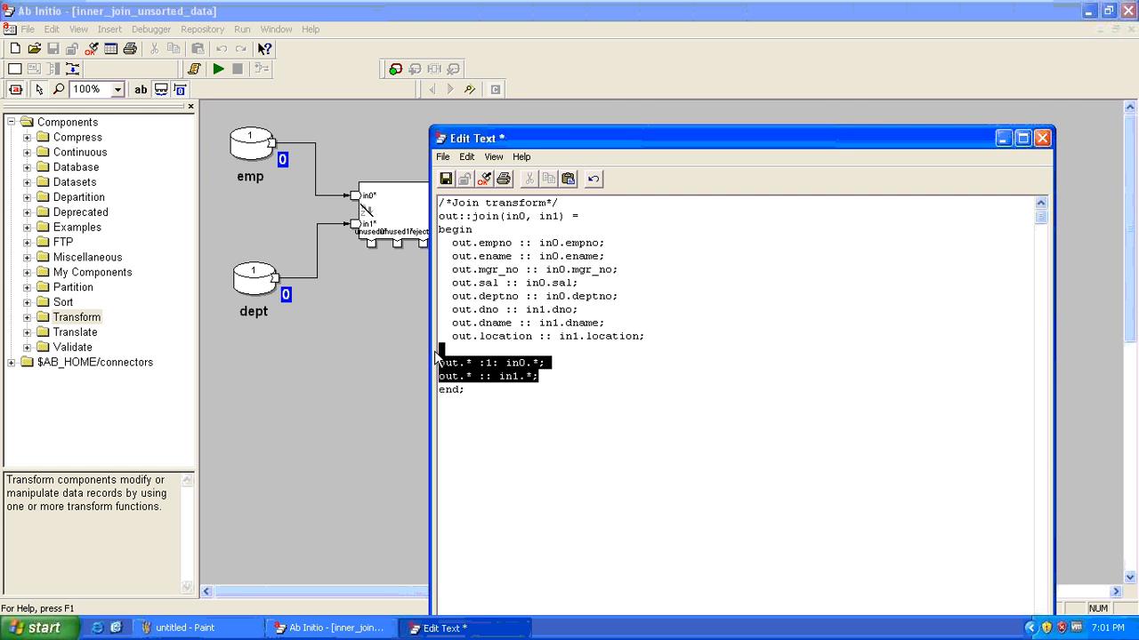
key("Delete")
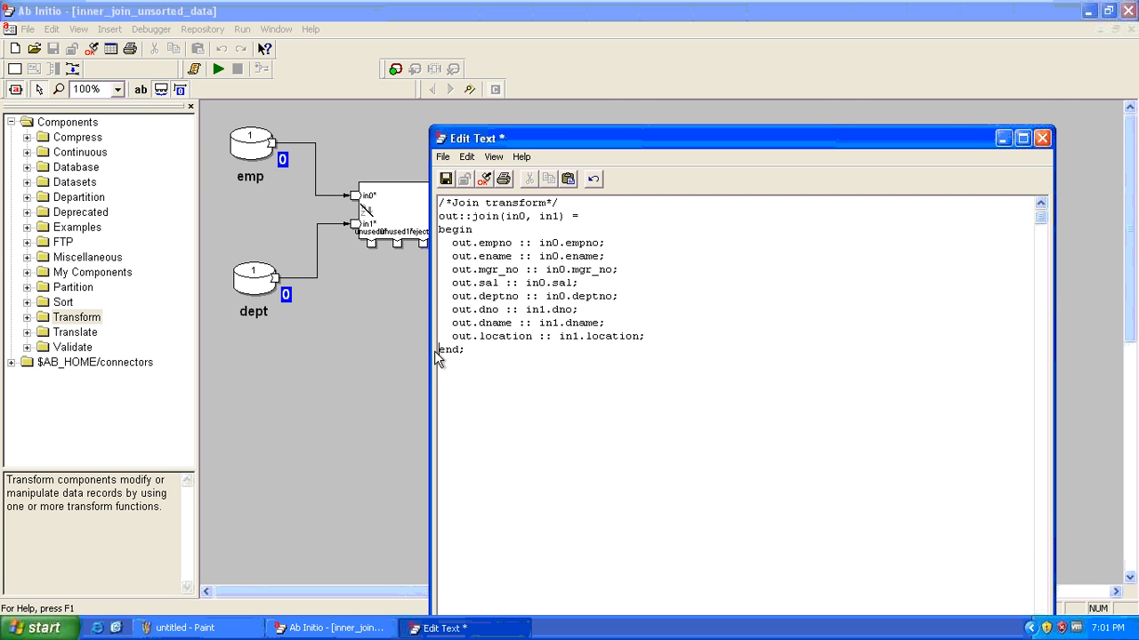
Validate the transform as OK, save it, and close the text editor
left_click(484, 179)
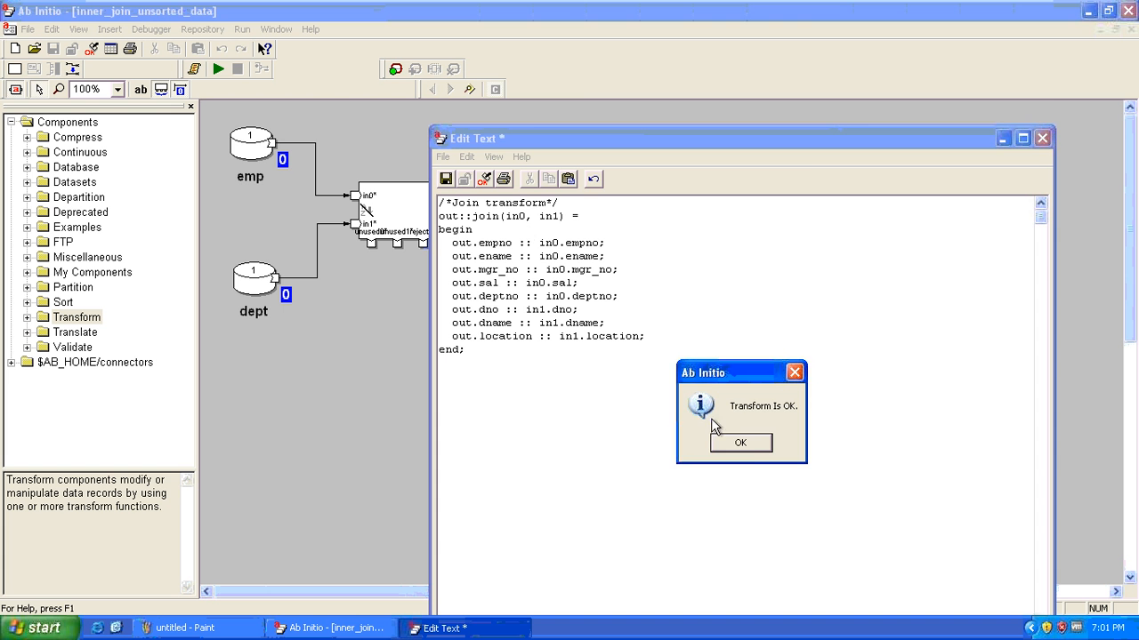
left_click(740, 443)
left_click(446, 179)
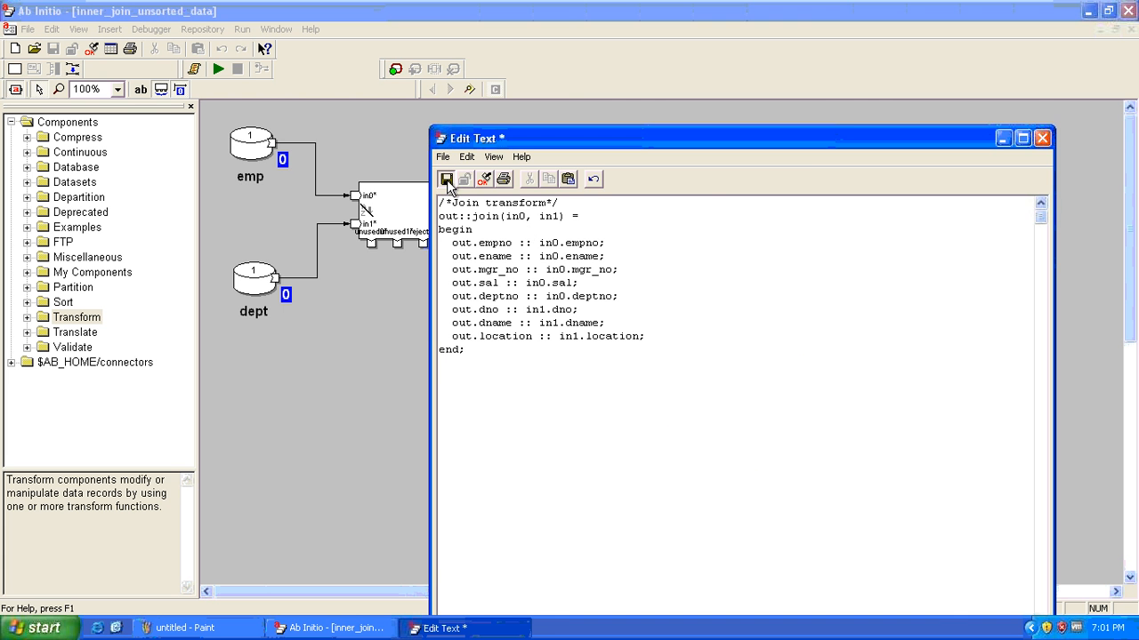
key("alt+F4")
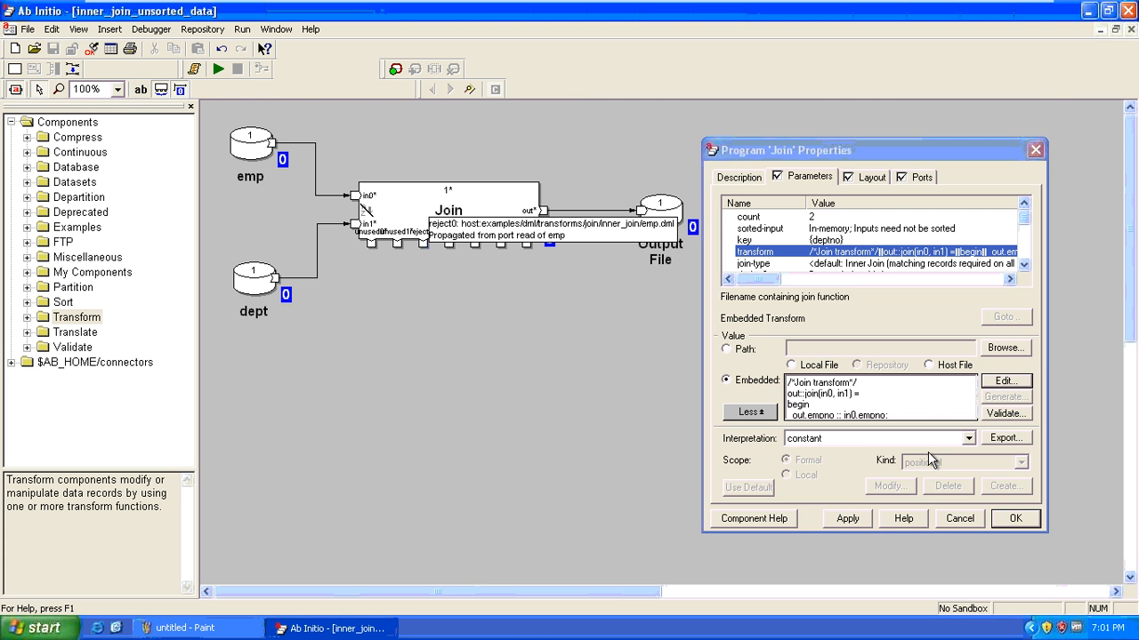
Close the Join properties without saving and run the unsorted join graph
left_click(961, 520)
left_click(854, 372)
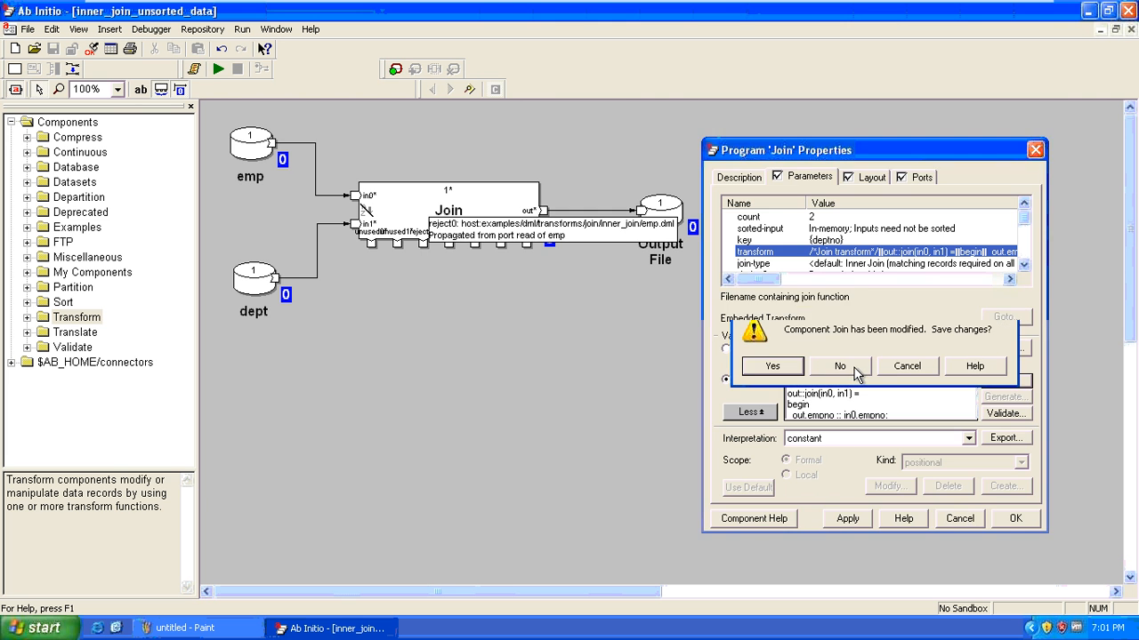
left_click(219, 69)
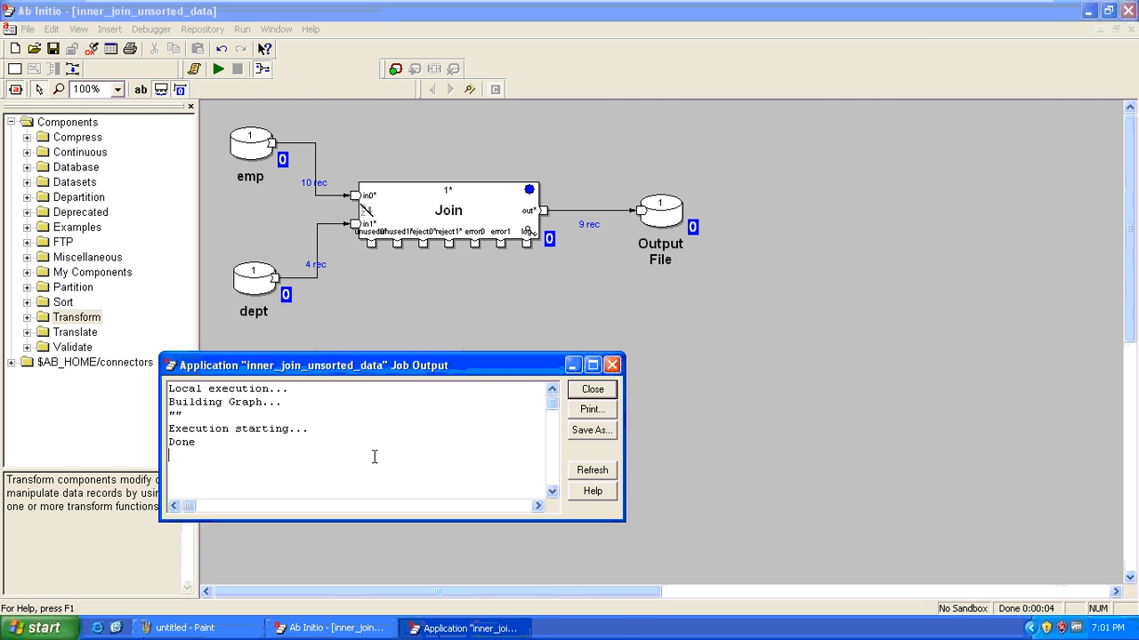
Open the emp (10) and dept (4) record dumps and arrange them on the left
right_click(255, 145)
left_click(340, 300)
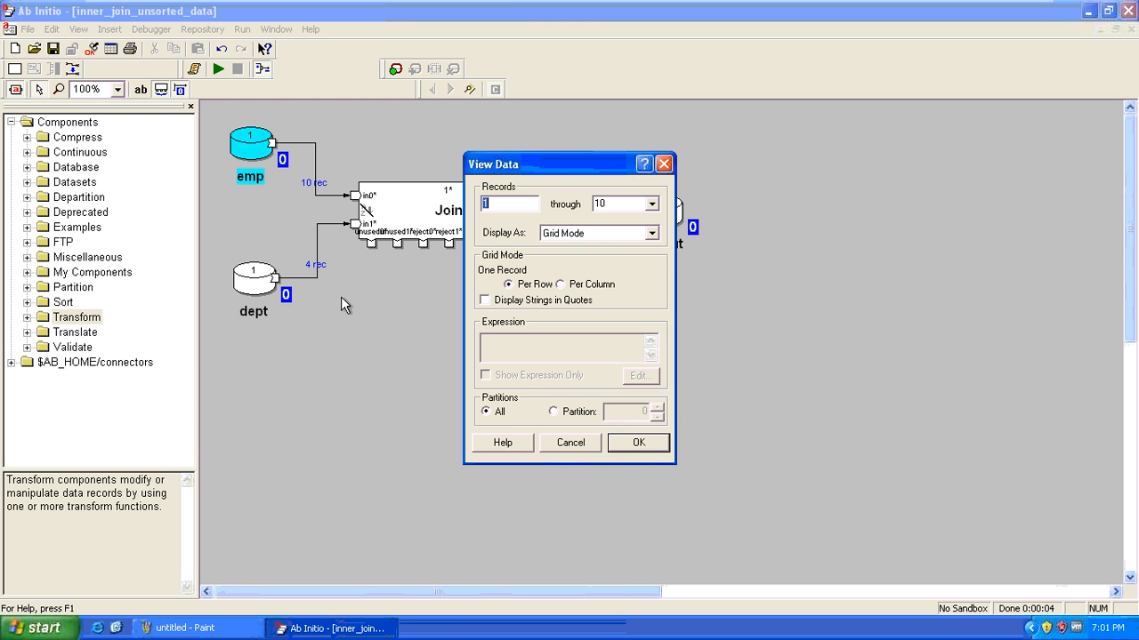
left_click(624, 445)
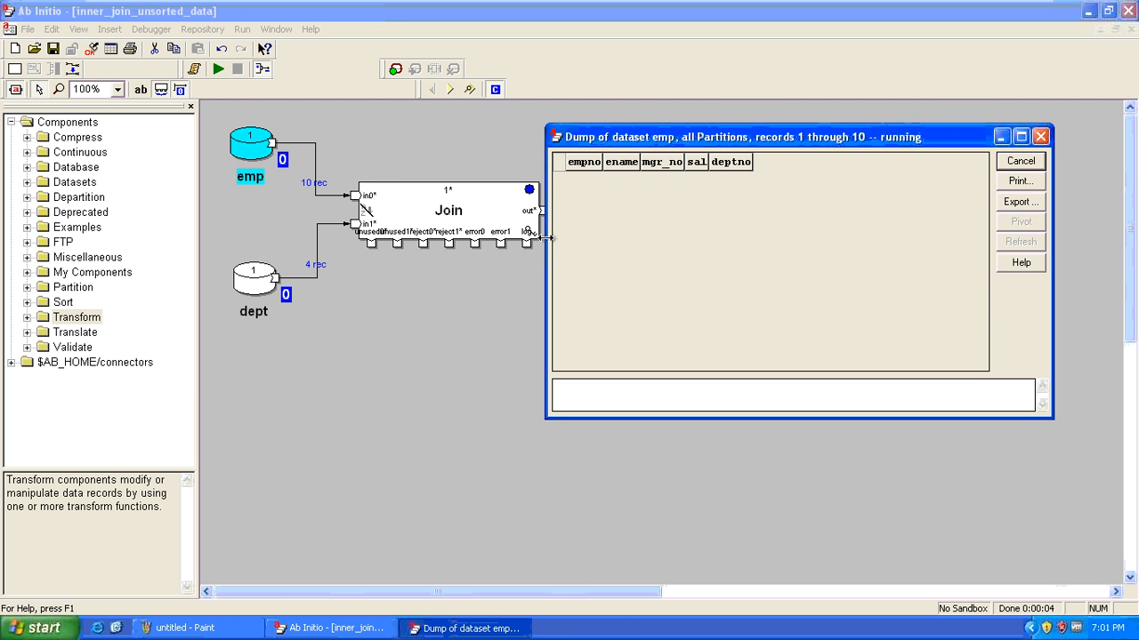
right_click(244, 281)
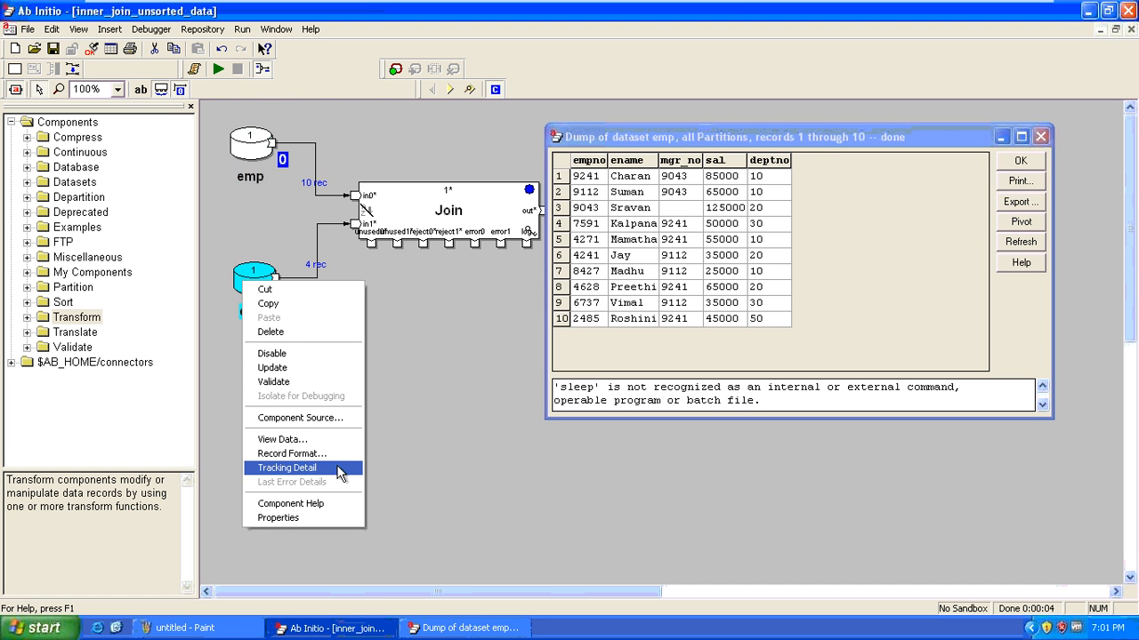
left_click(337, 440)
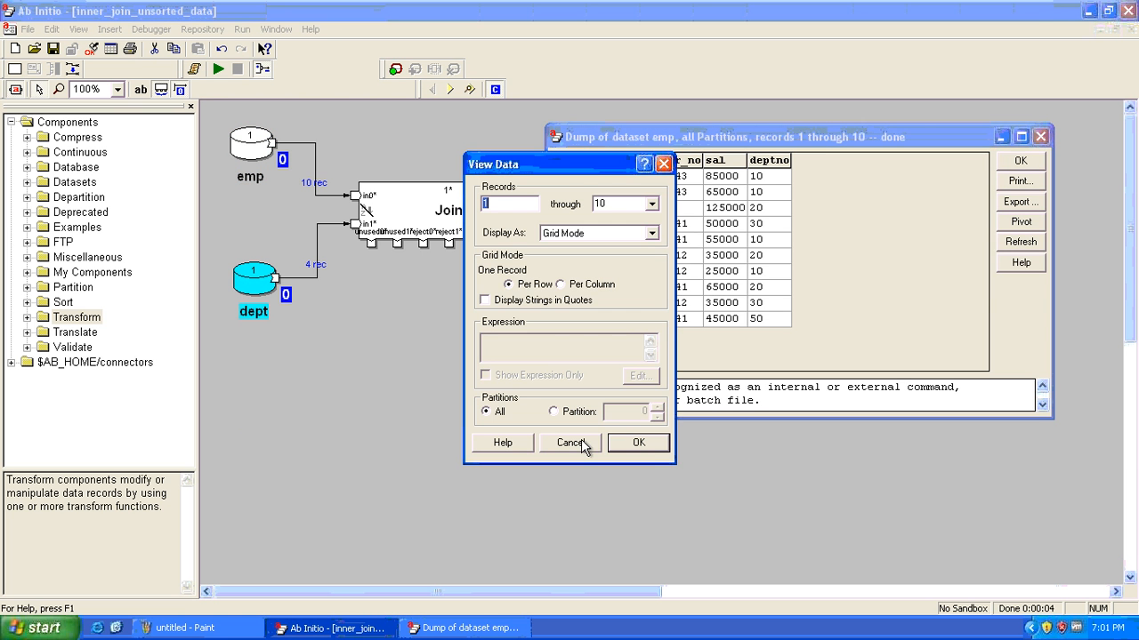
left_click(656, 449)
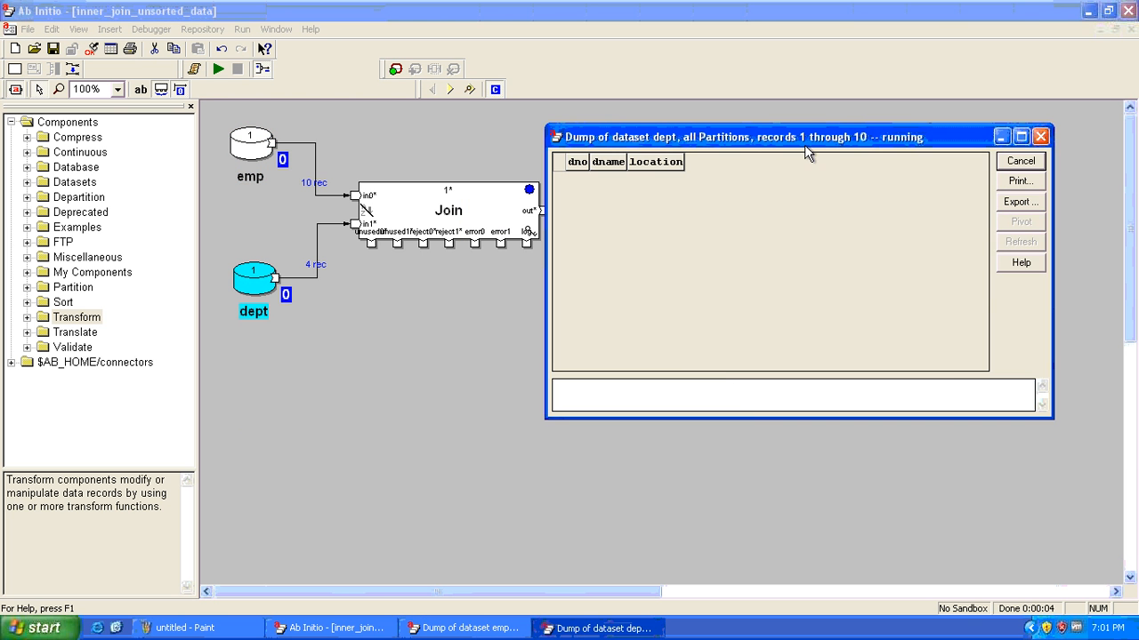
left_click_drag(806, 146, 293, 377)
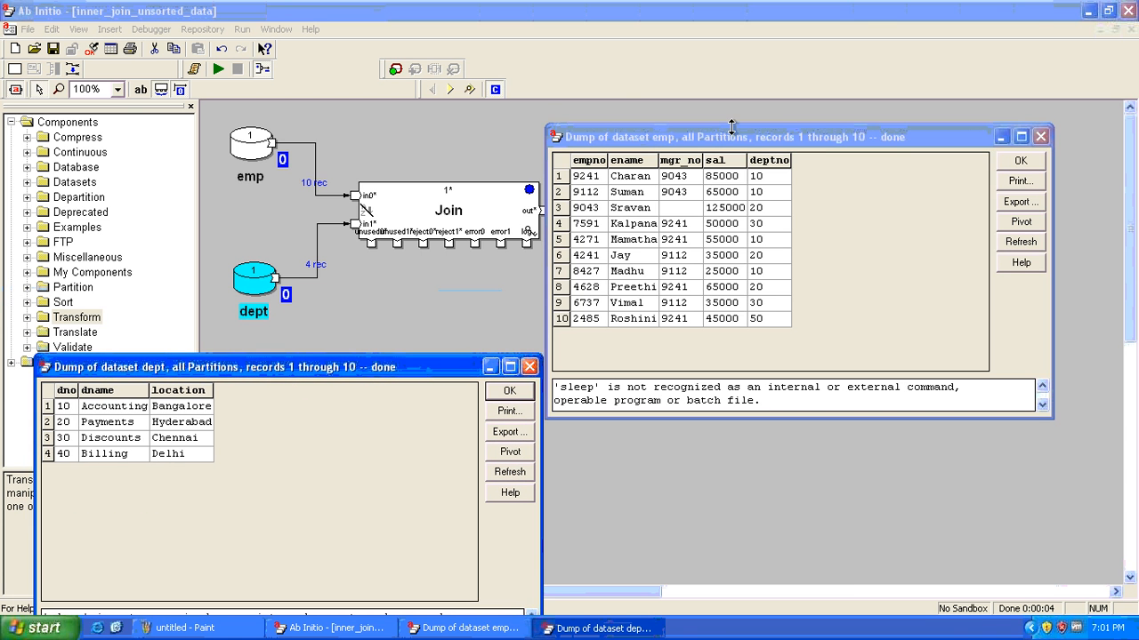
left_click_drag(751, 143, 240, 52)
View the Output File's data with records shown through to End
right_click(674, 213)
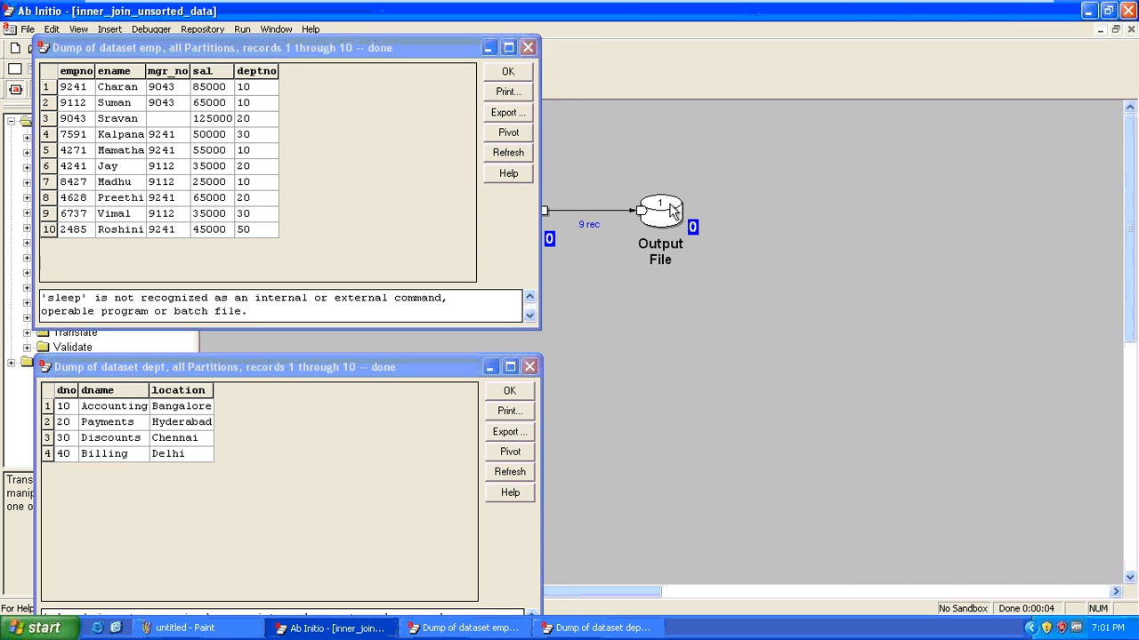
left_click(780, 362)
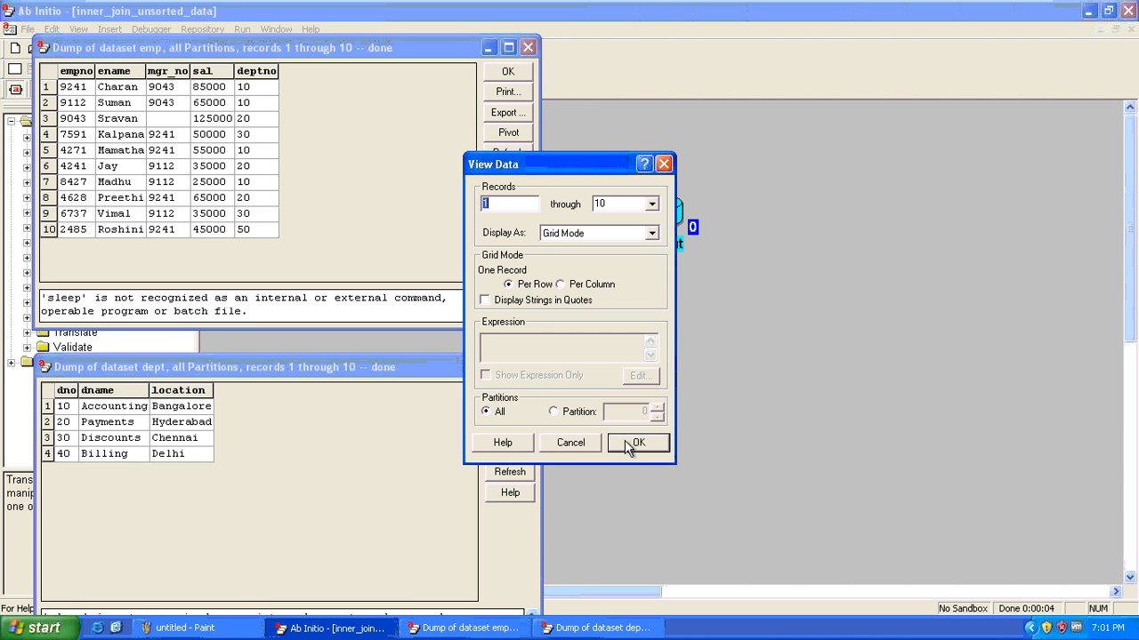
left_click(652, 204)
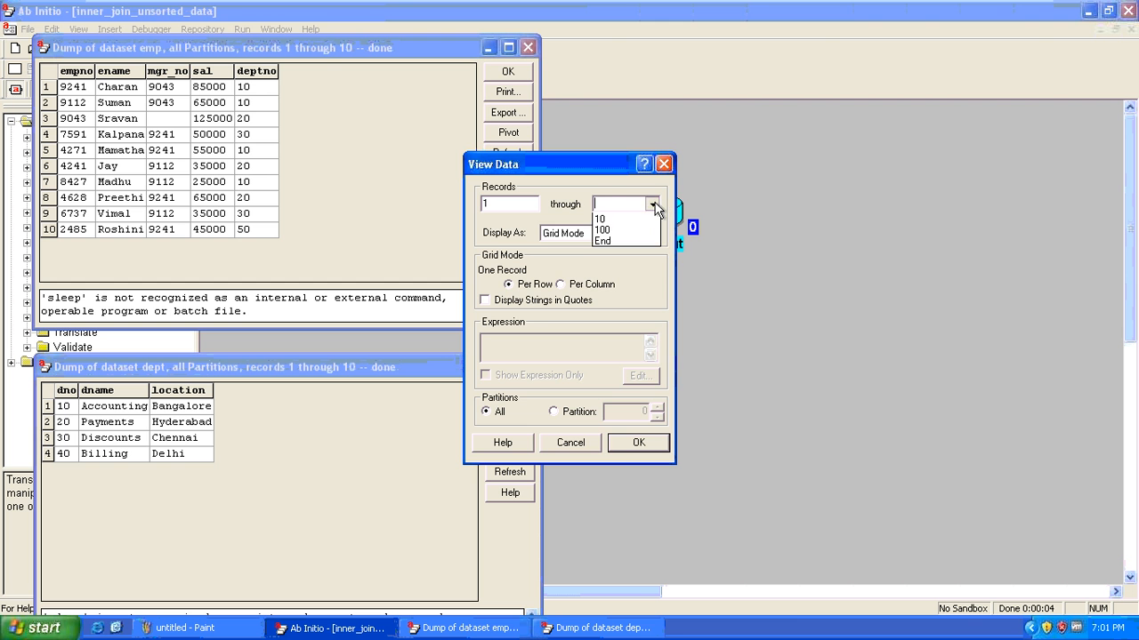
left_click(629, 252)
Compare the 9 joined output records' empno through dname against the emp records
left_click(622, 447)
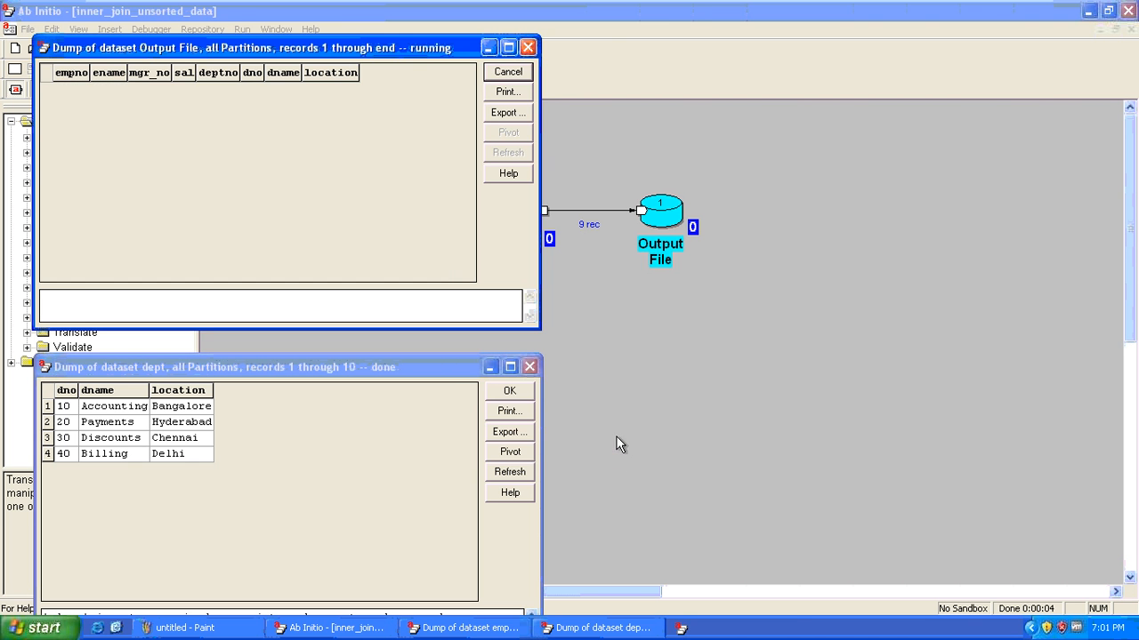
left_click_drag(318, 48, 728, 199)
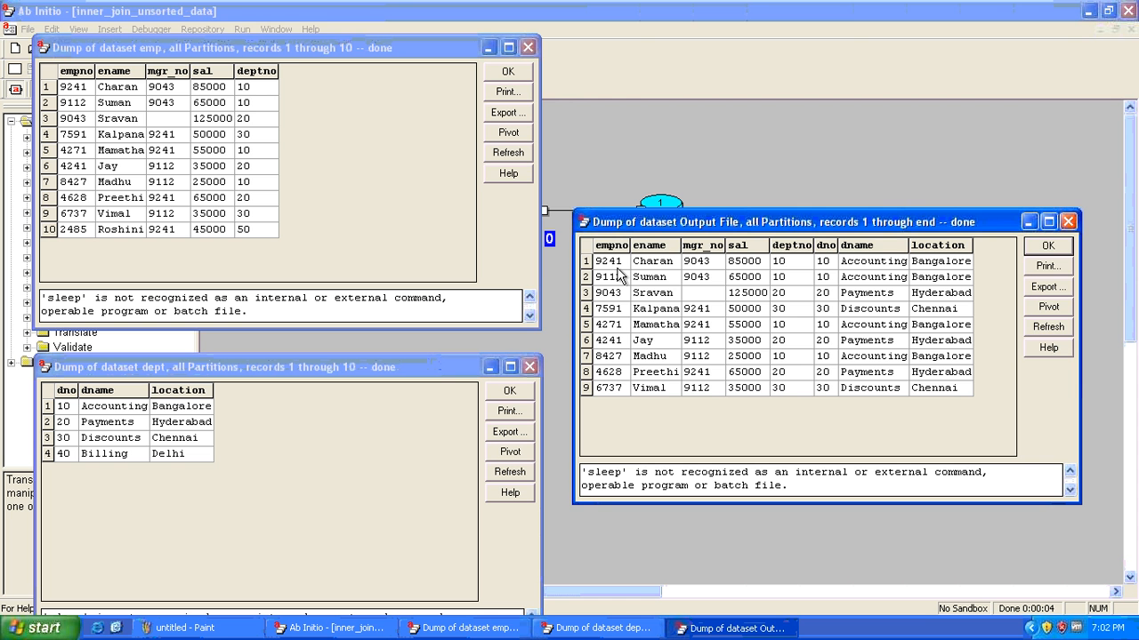
left_click_drag(612, 266, 808, 389)
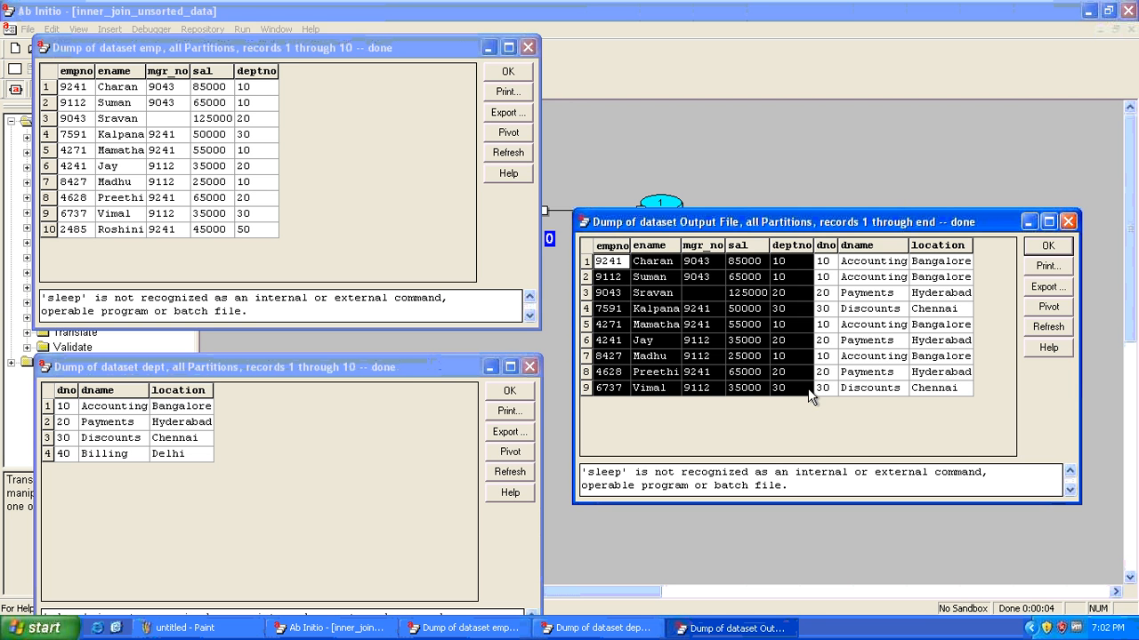
left_click_drag(74, 87, 277, 245)
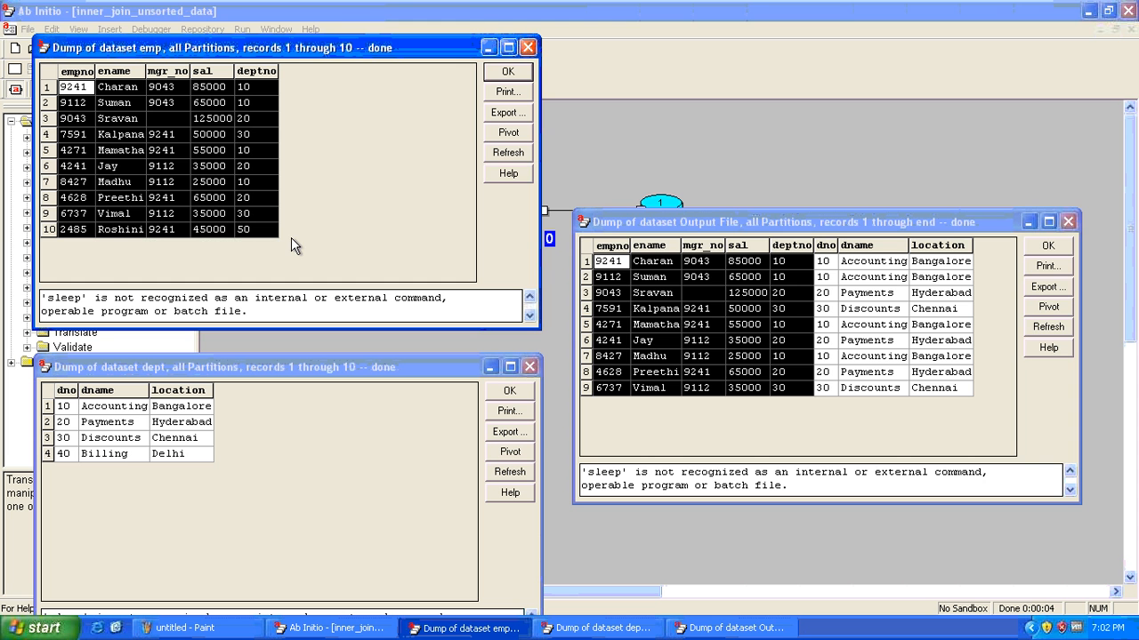
left_click(740, 297)
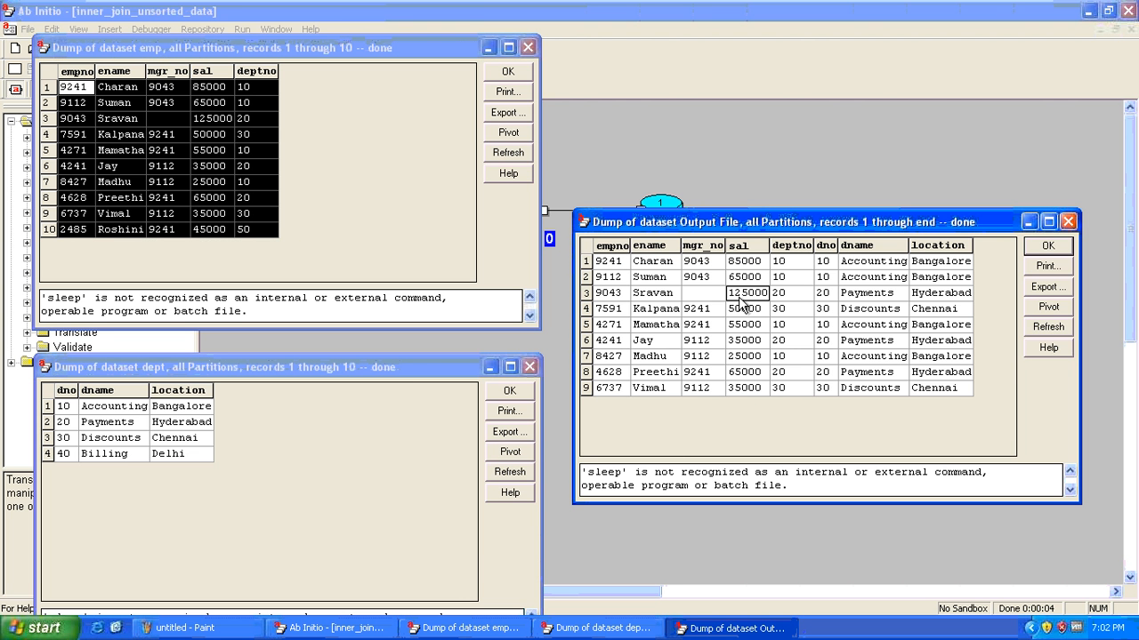
left_click(607, 261)
left_click_drag(608, 262, 820, 389)
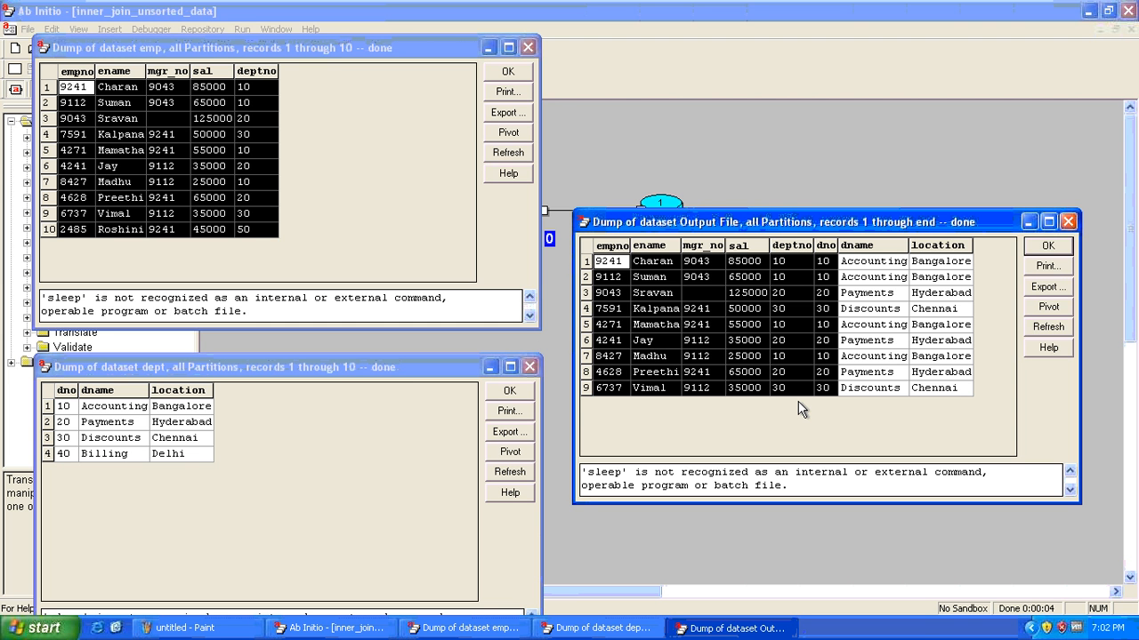
left_click(744, 340)
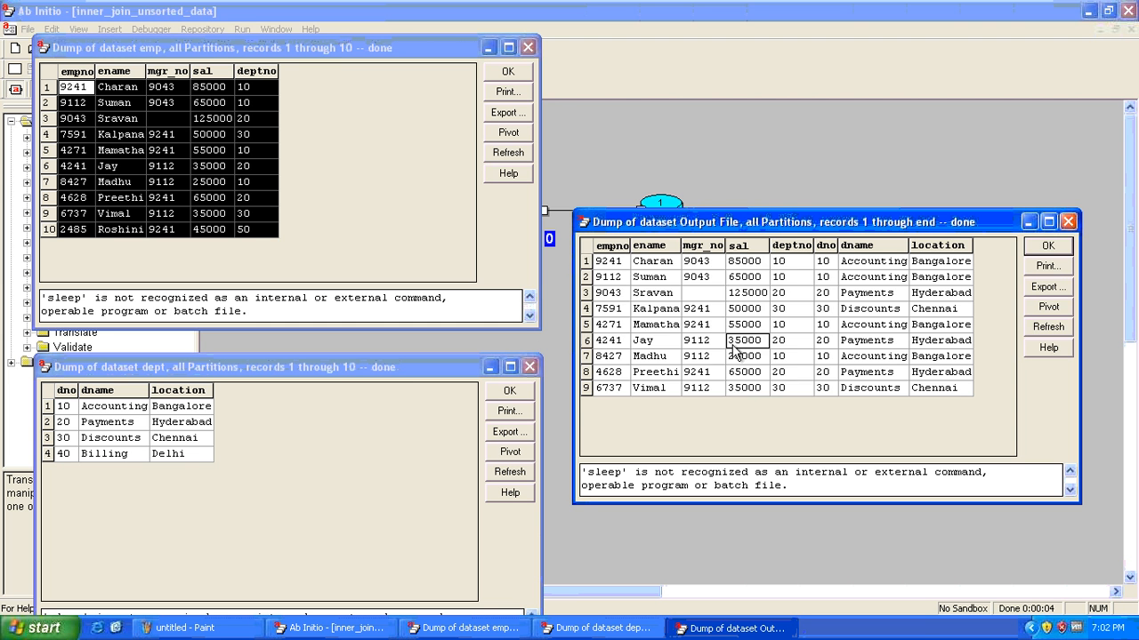
left_click(177, 152)
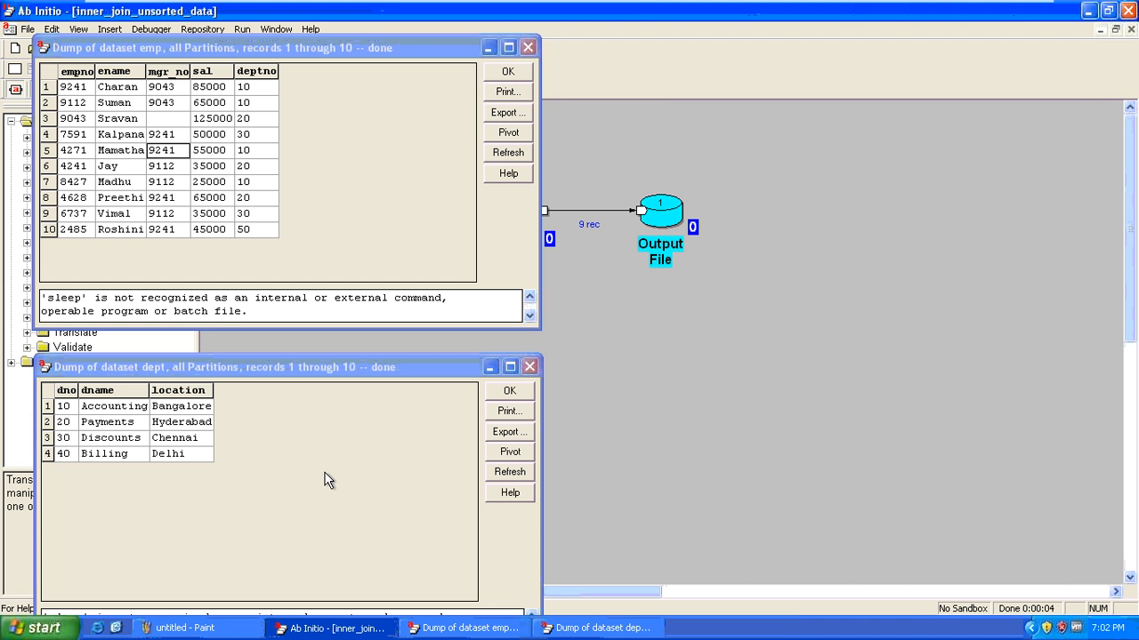
Close the output, dept and emp record dumps, returning to the graph
left_click(274, 495)
key("Escape")
left_click(335, 221)
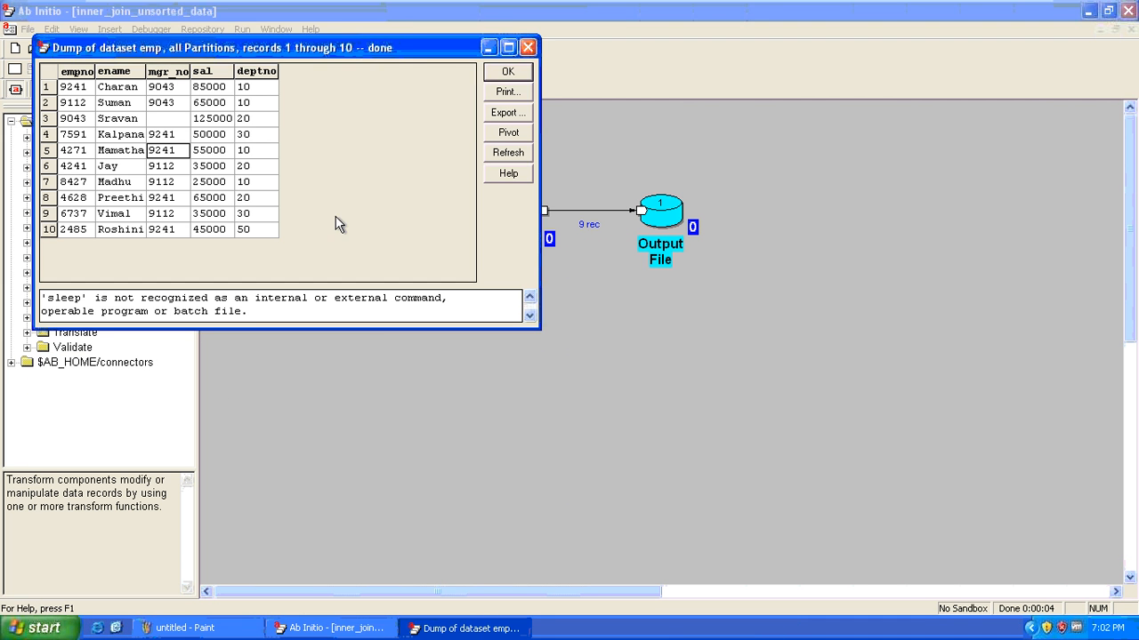
key("Escape")
left_click(685, 406)
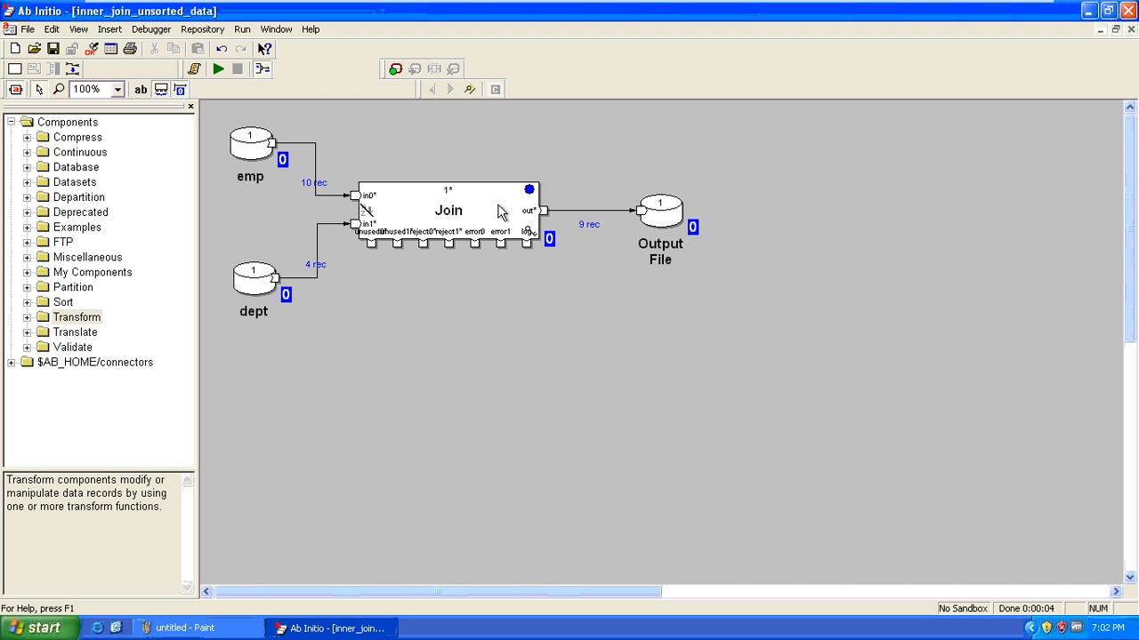
left_click(429, 214)
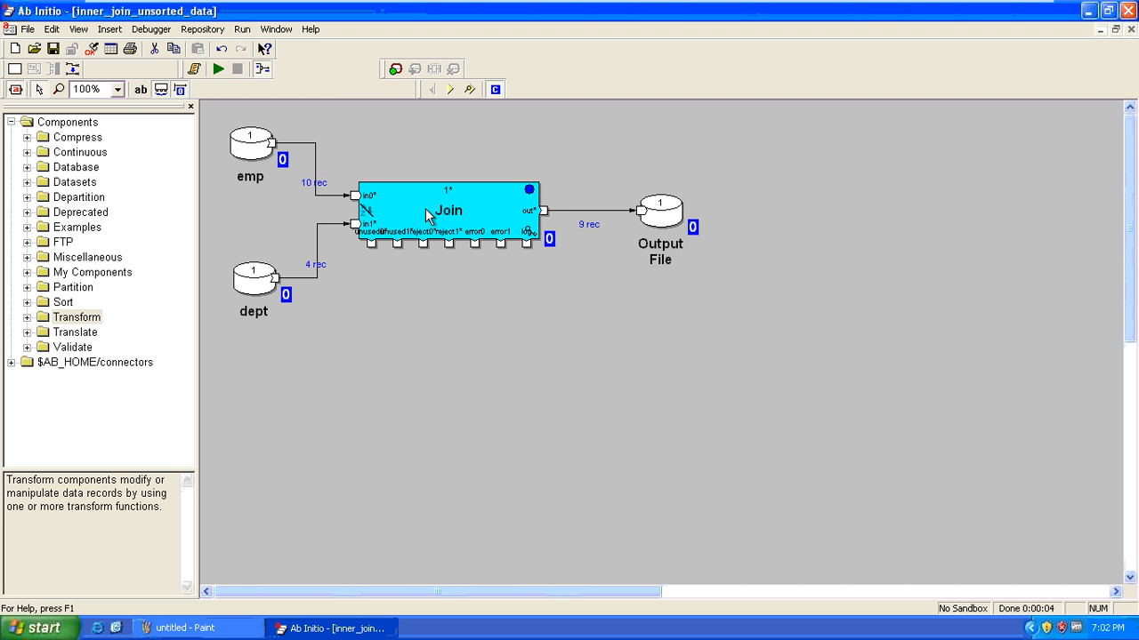
left_click(405, 281)
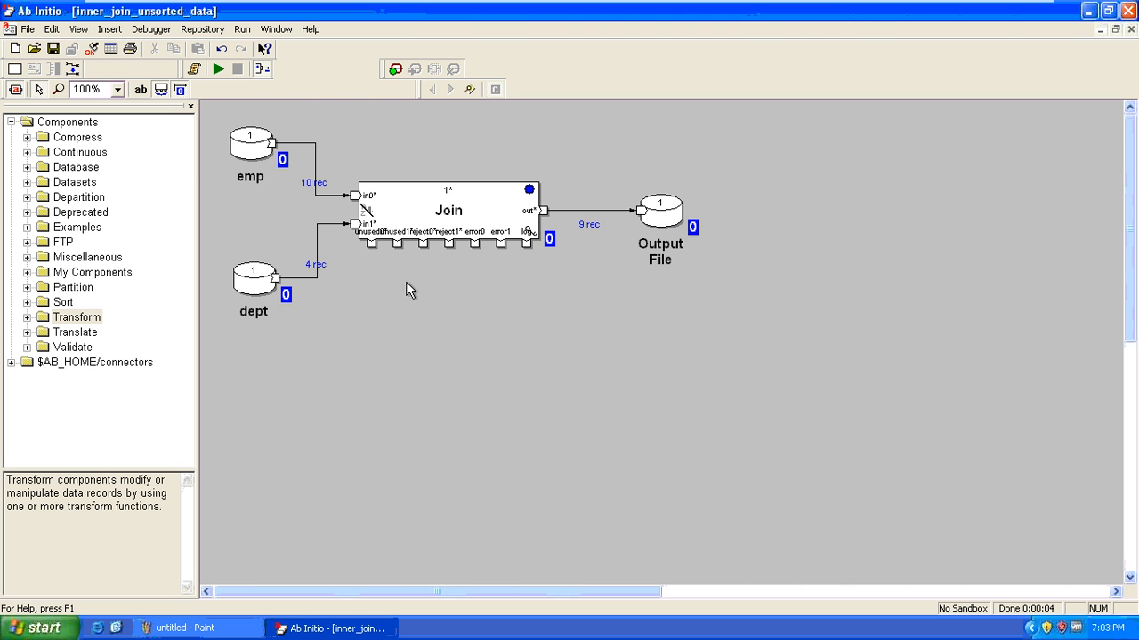
Run leftouter_join_sorted_data (10 records to Output File, 1 to unused1) and open Join's properties
left_click(34, 49)
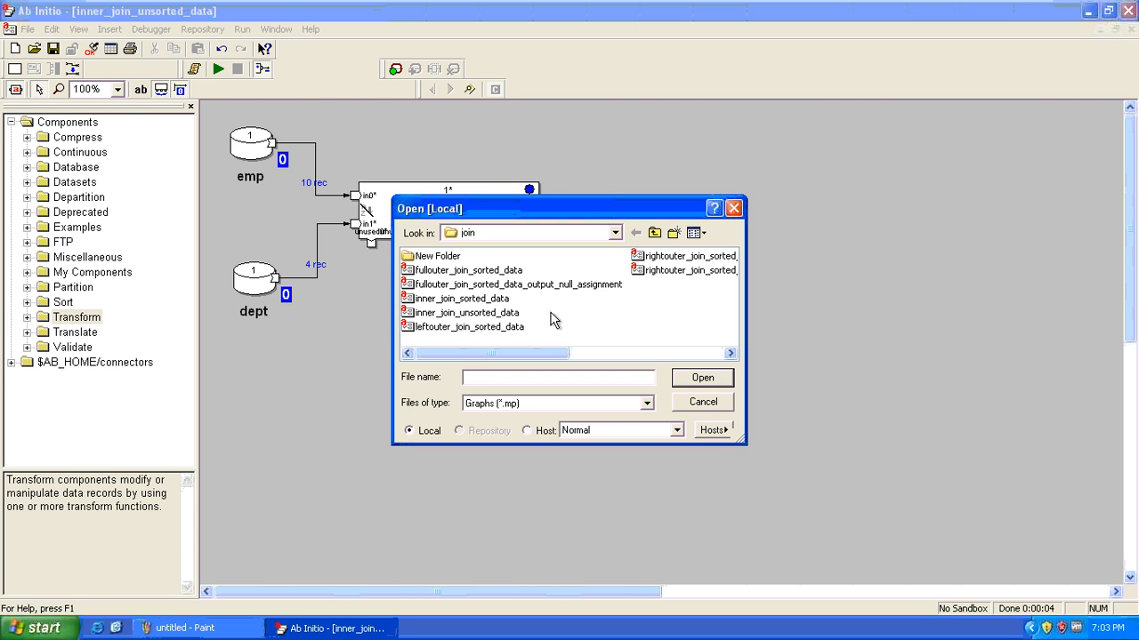
double_click(406, 327)
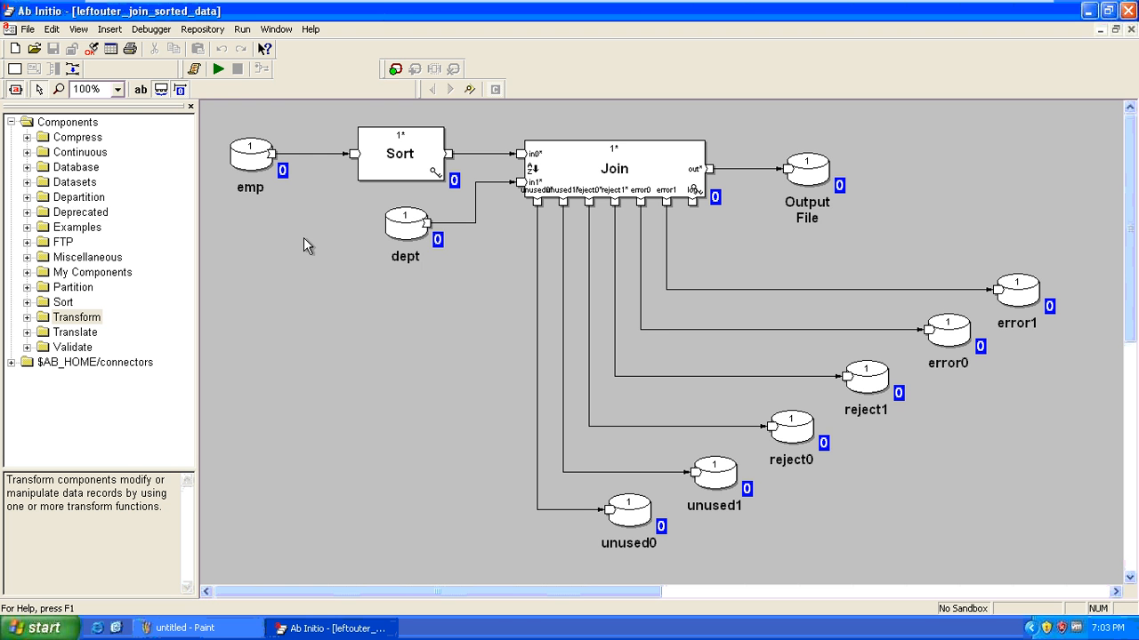
left_click(218, 68)
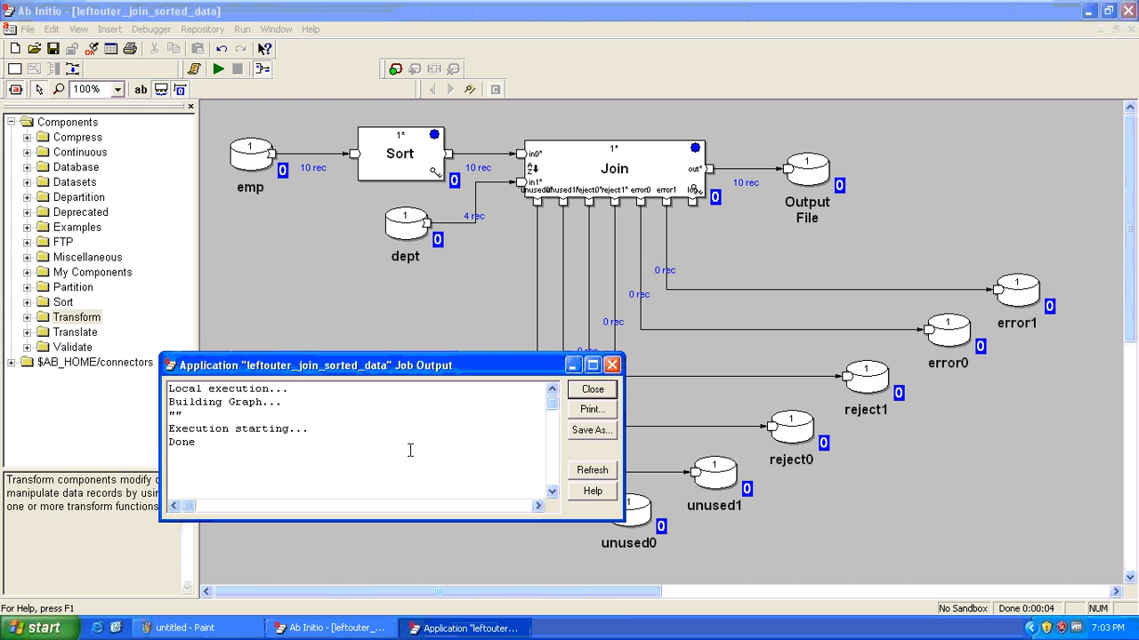
key("Escape")
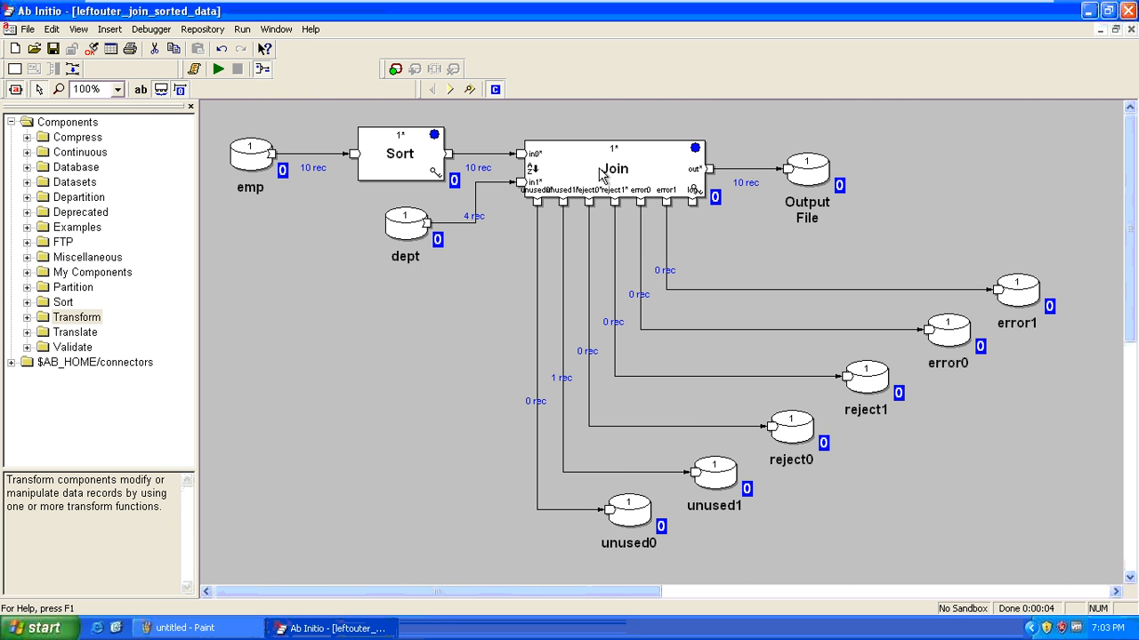
double_click(600, 175)
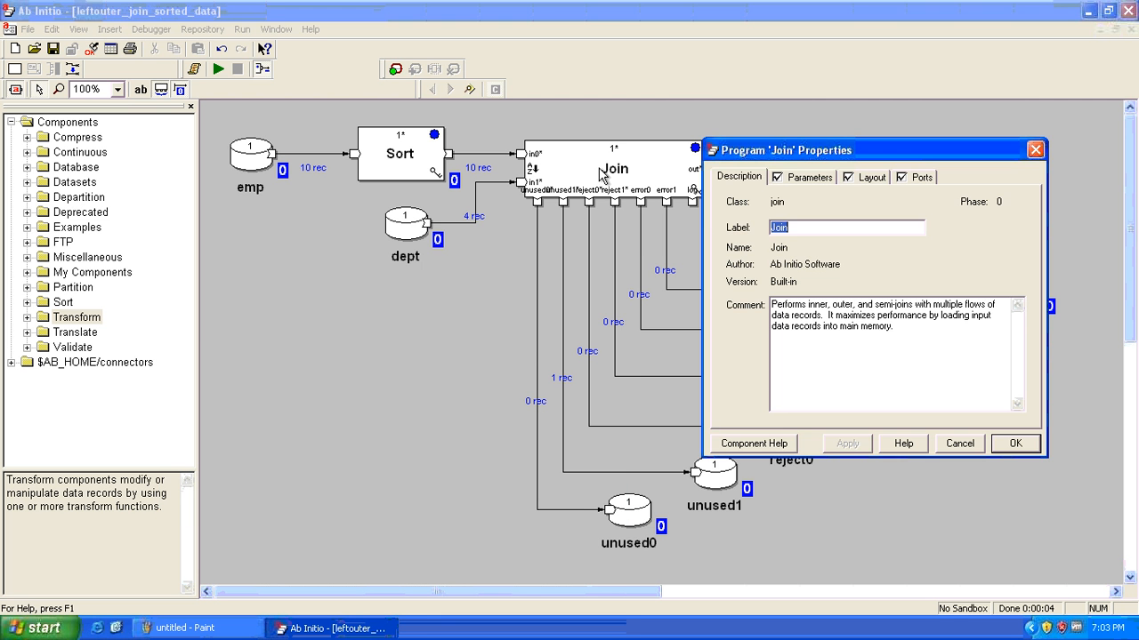
Check join-type, record-required0 True and record-required1 False, then close Join without saving
left_click(807, 177)
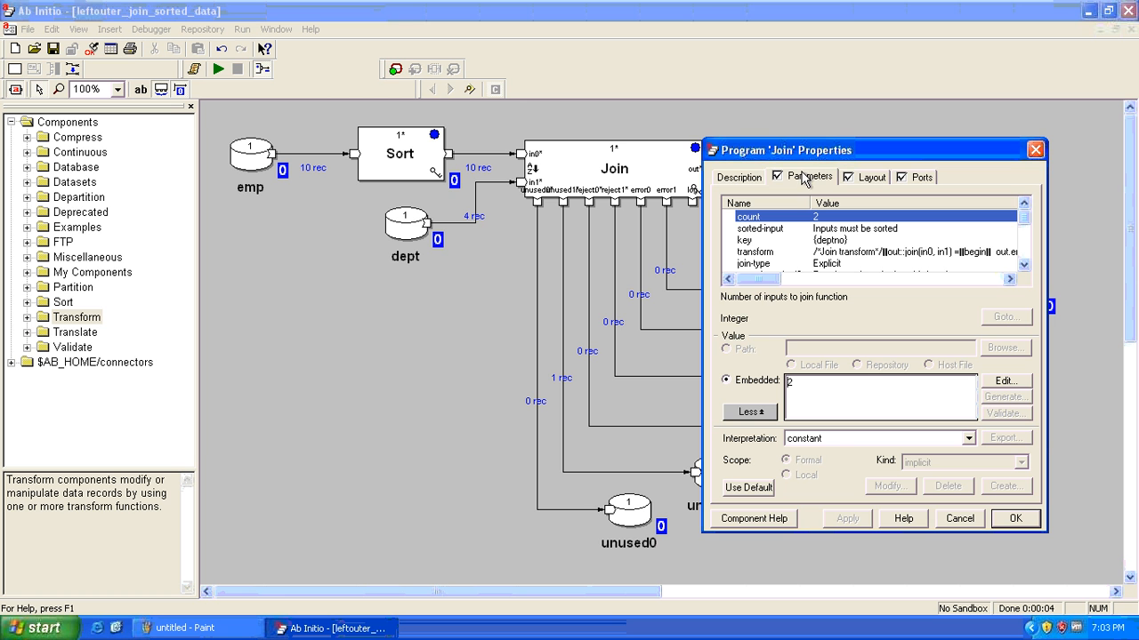
left_click(1024, 265)
left_click(1024, 265)
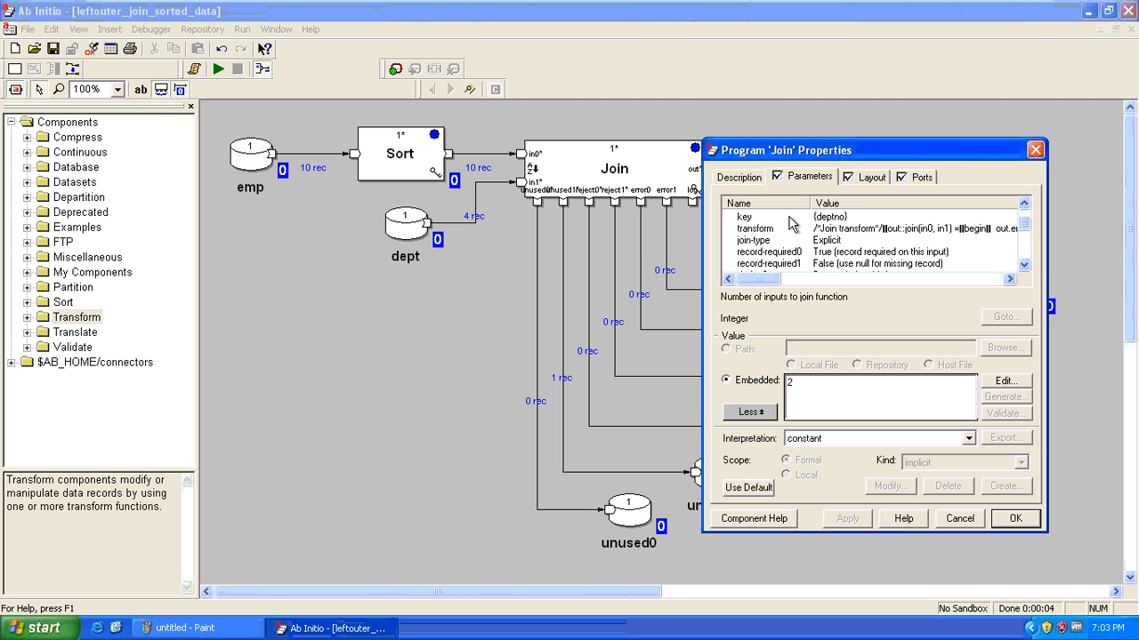
left_click(808, 241)
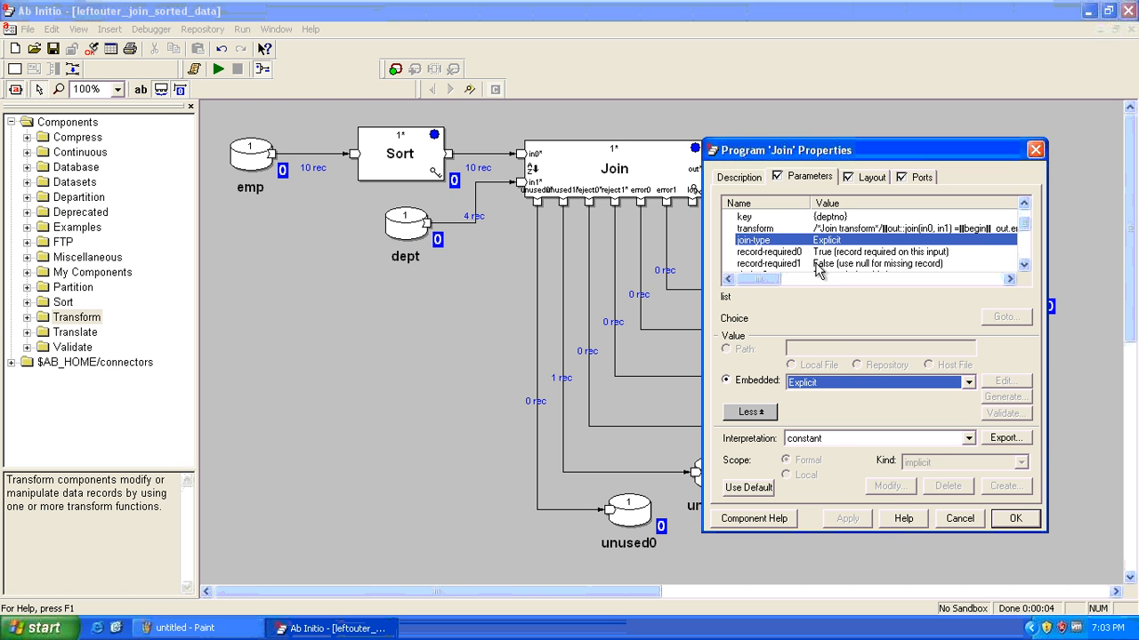
left_click(830, 253)
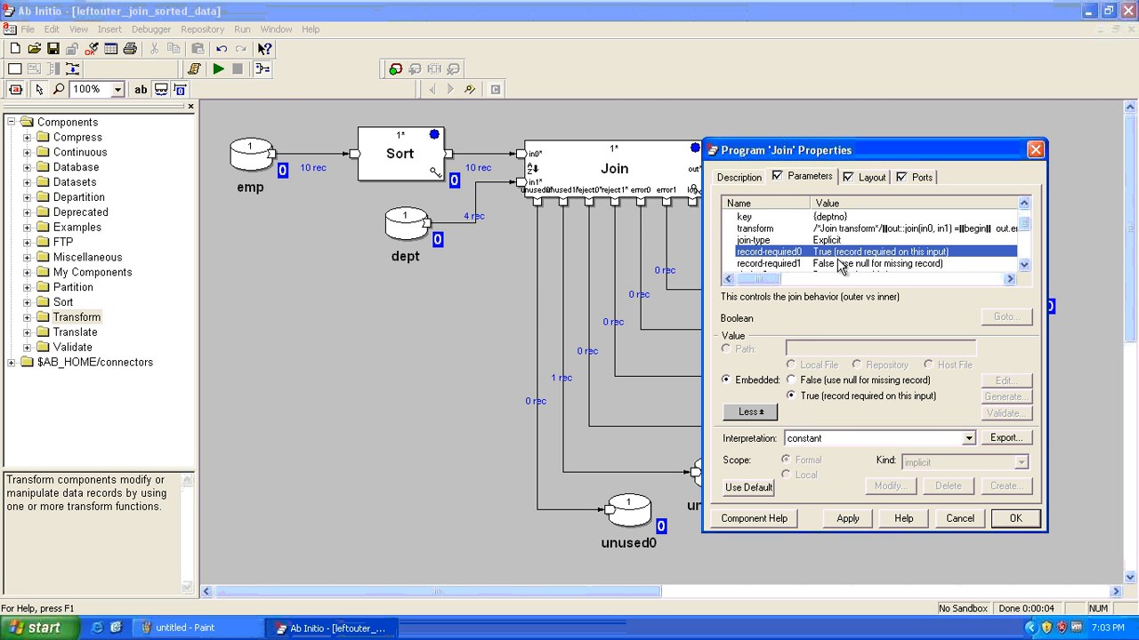
left_click(842, 265)
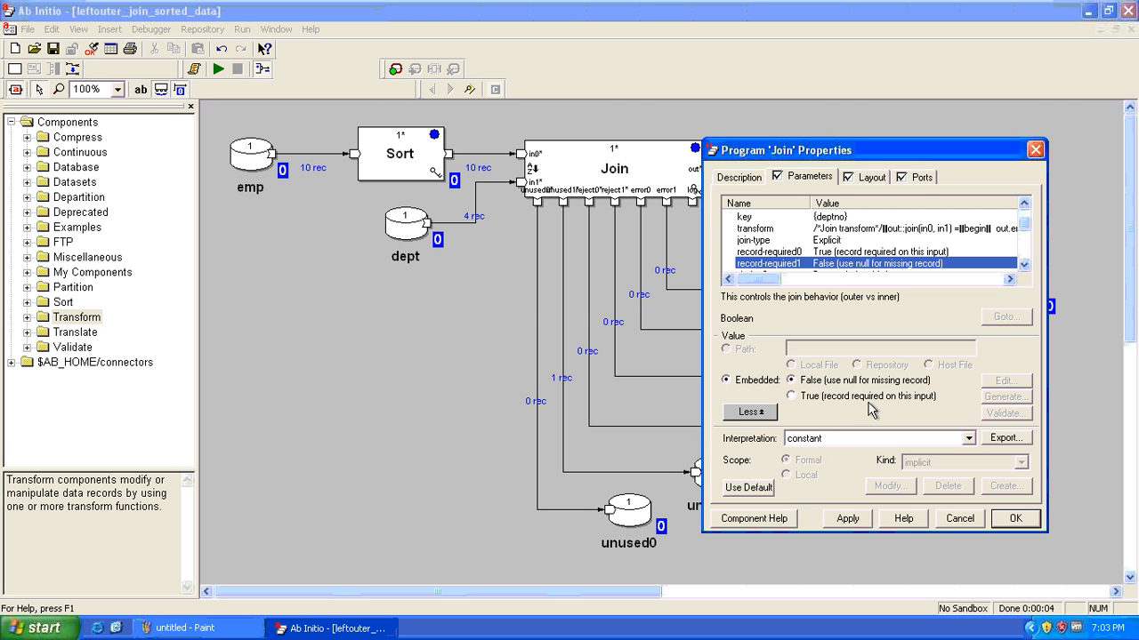
left_click(854, 254)
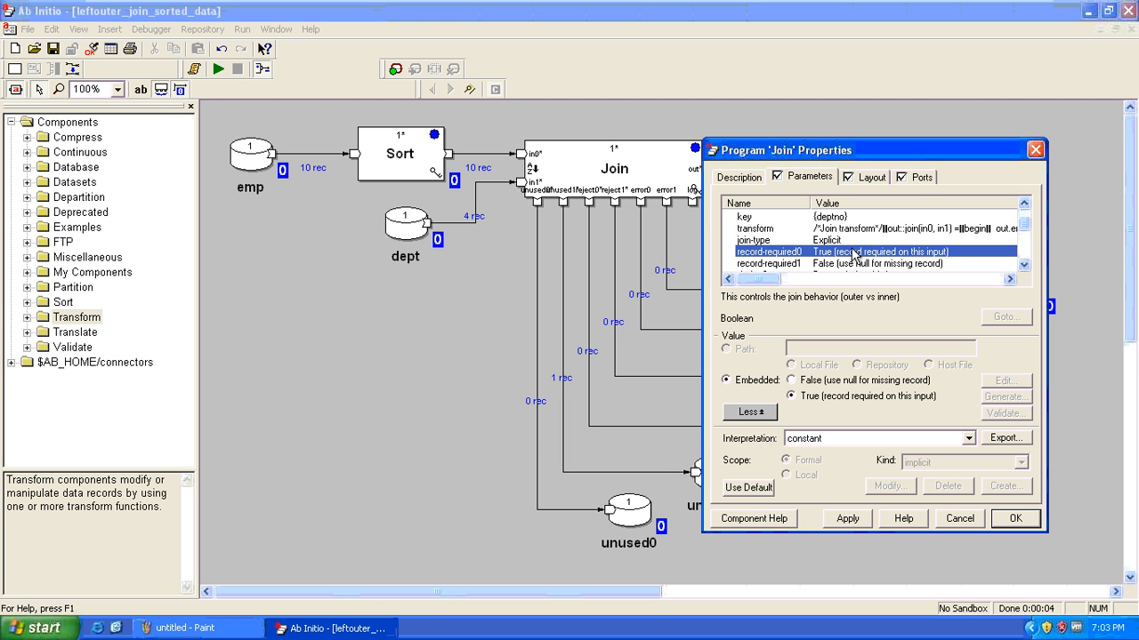
key("Escape")
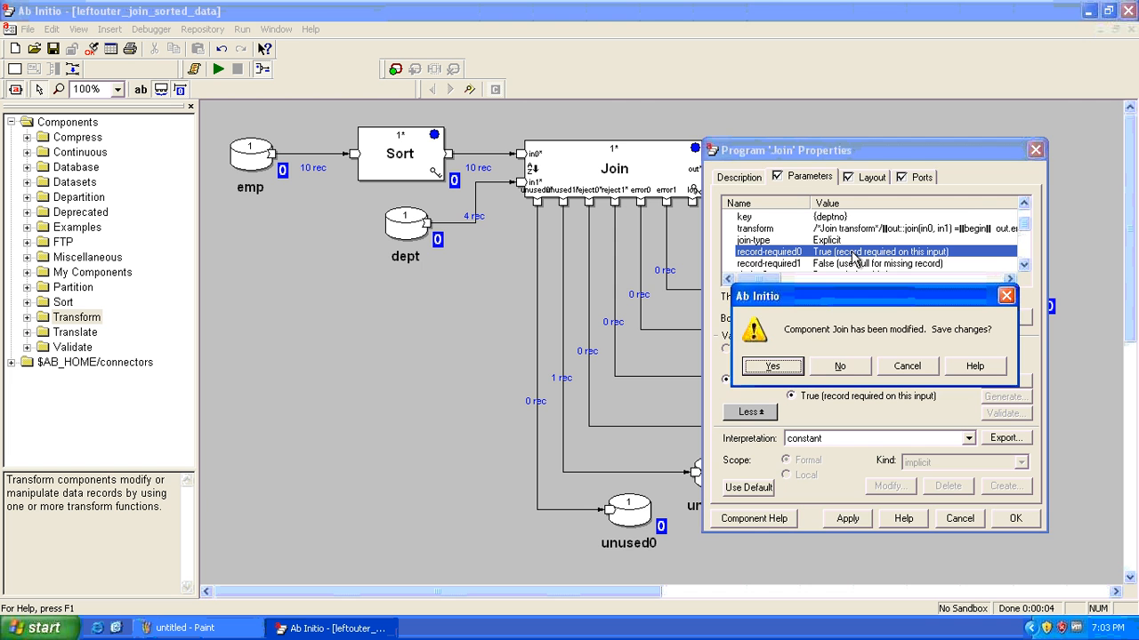
left_click(840, 368)
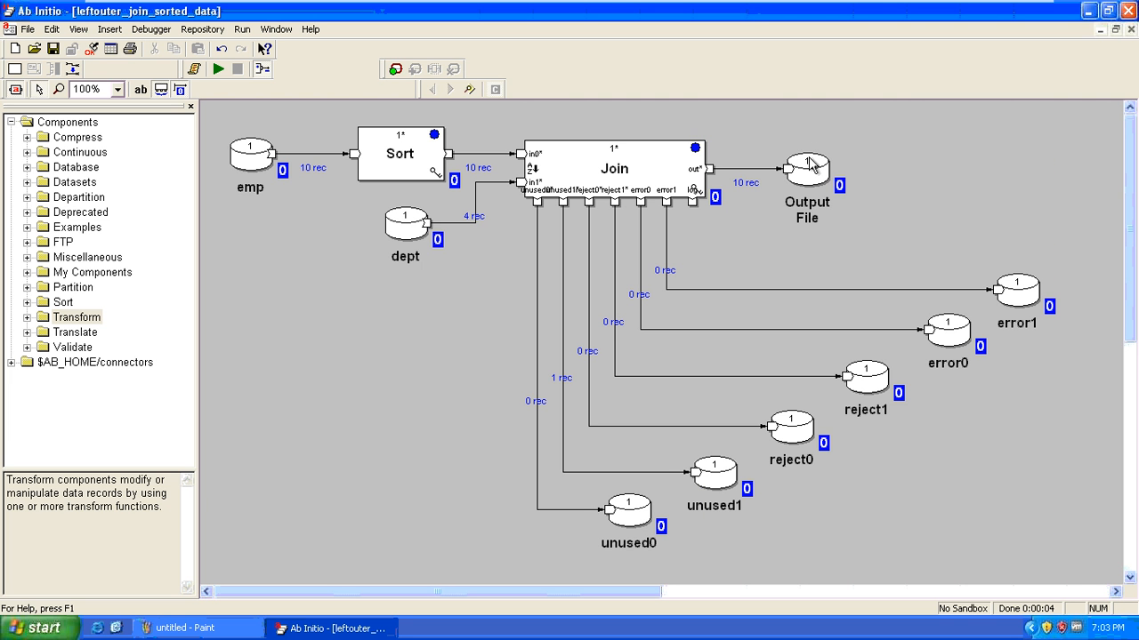
left_click(807, 169)
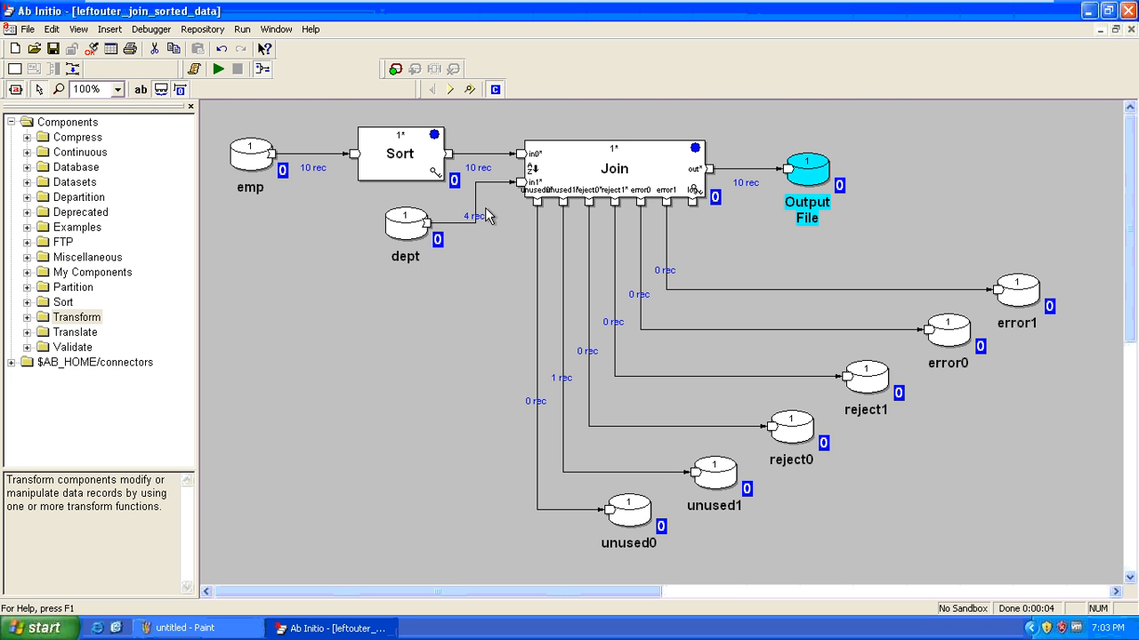
left_click(249, 161)
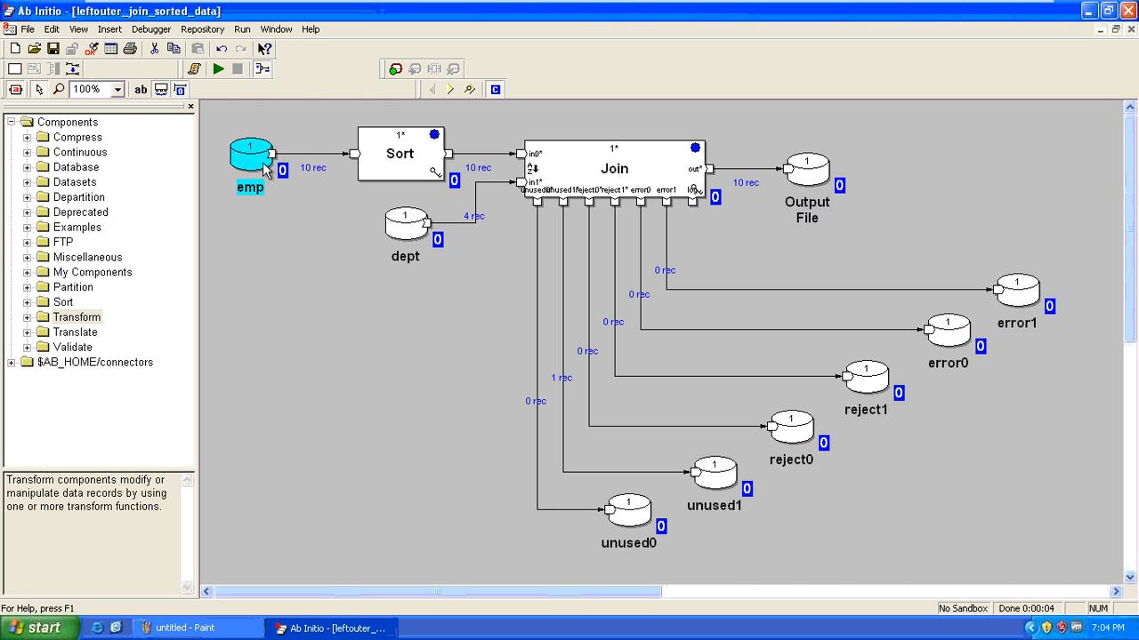
left_click(400, 226)
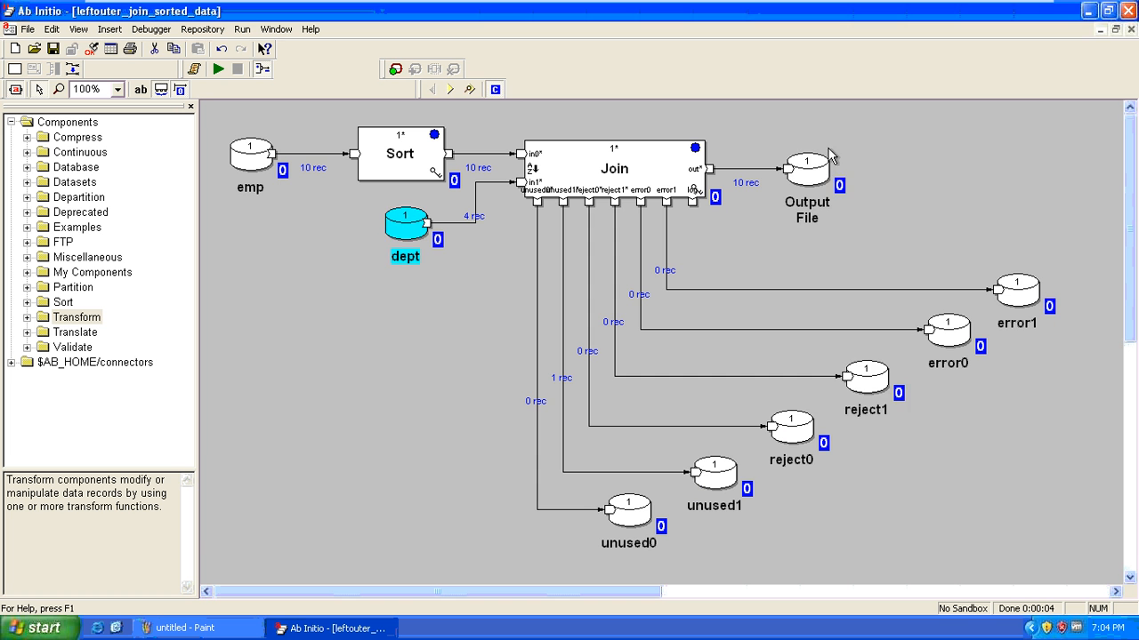
right_click(807, 178)
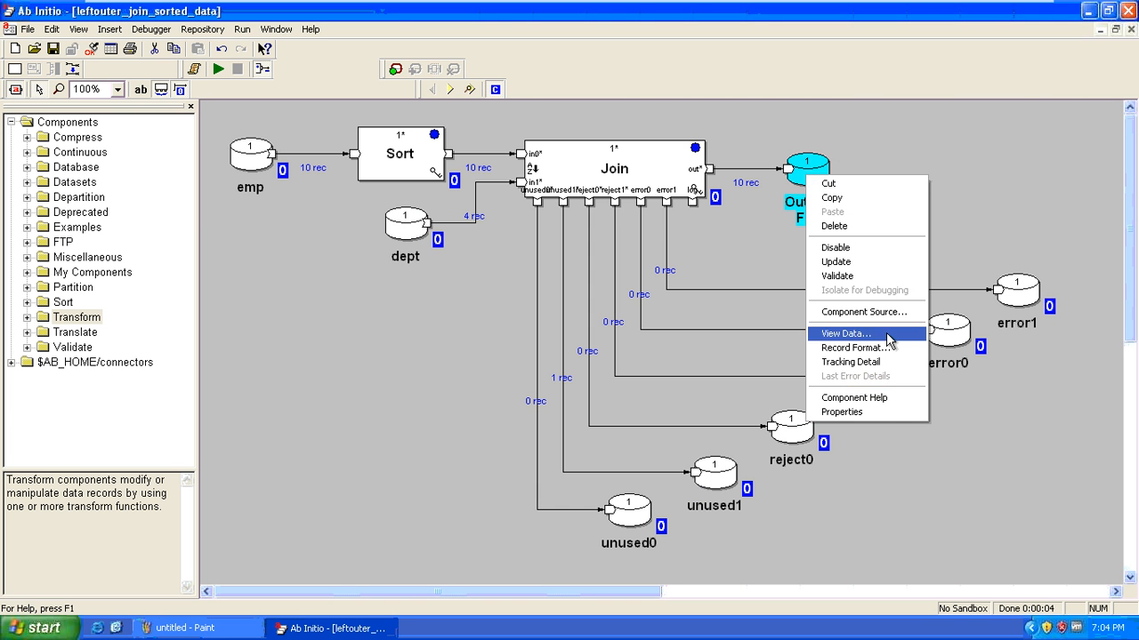
left_click(845, 333)
left_click(641, 445)
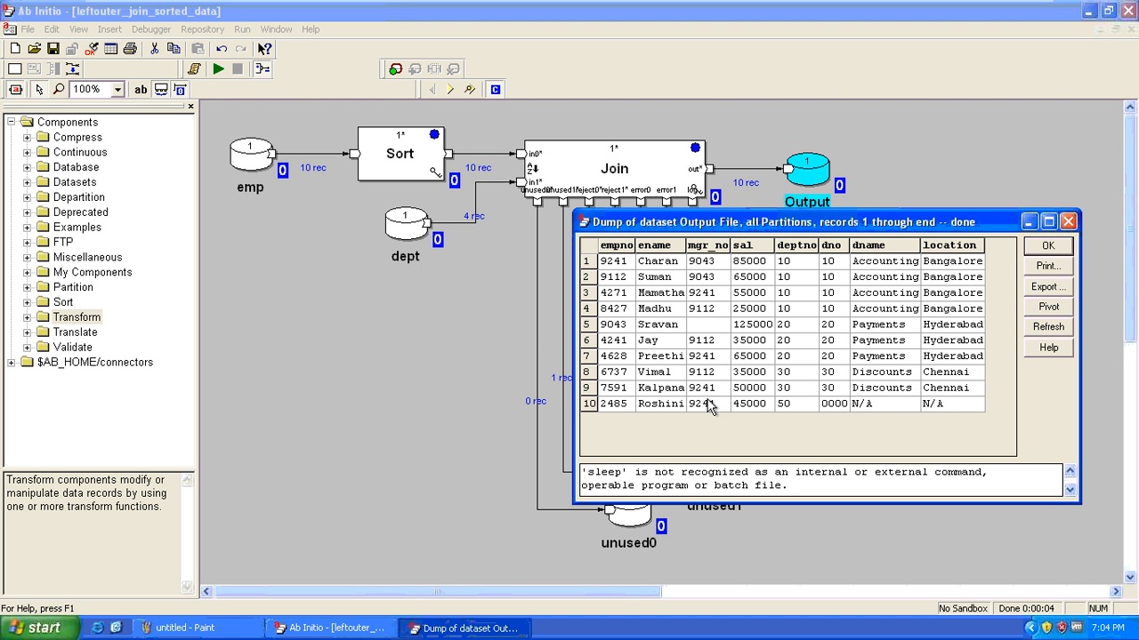
left_click_drag(782, 404, 649, 424)
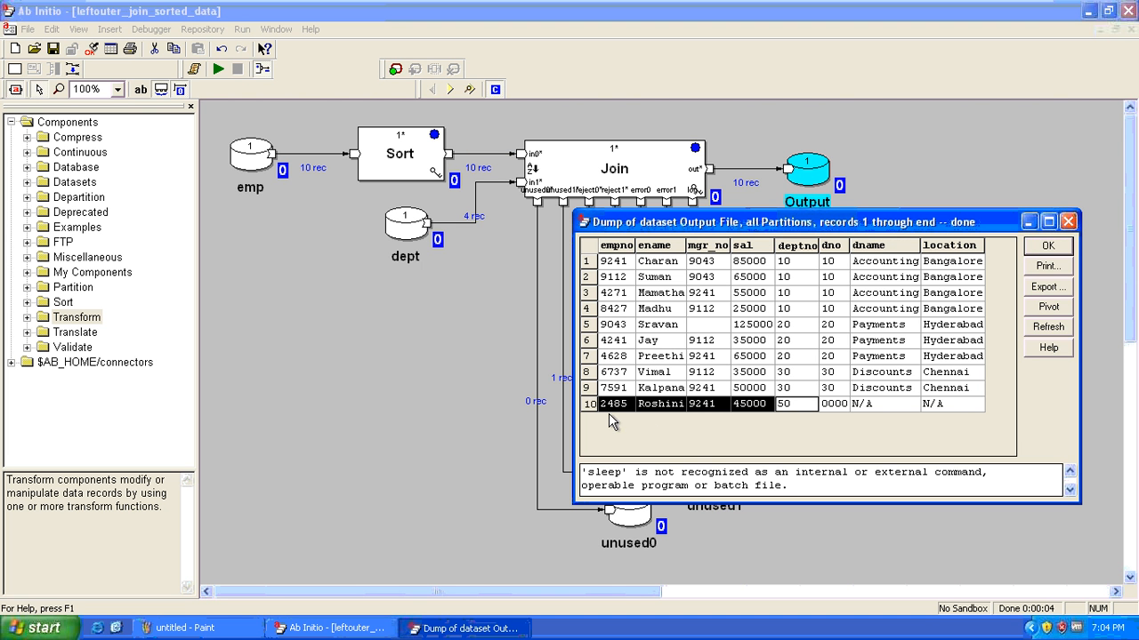
left_click_drag(944, 388, 615, 269)
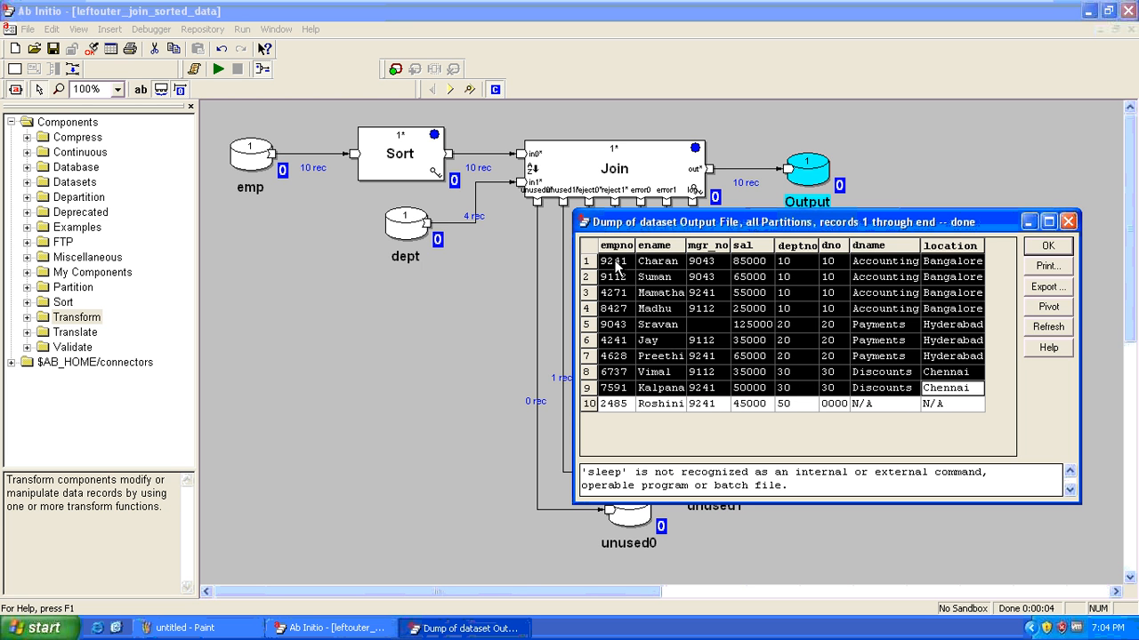
left_click_drag(613, 404, 800, 409)
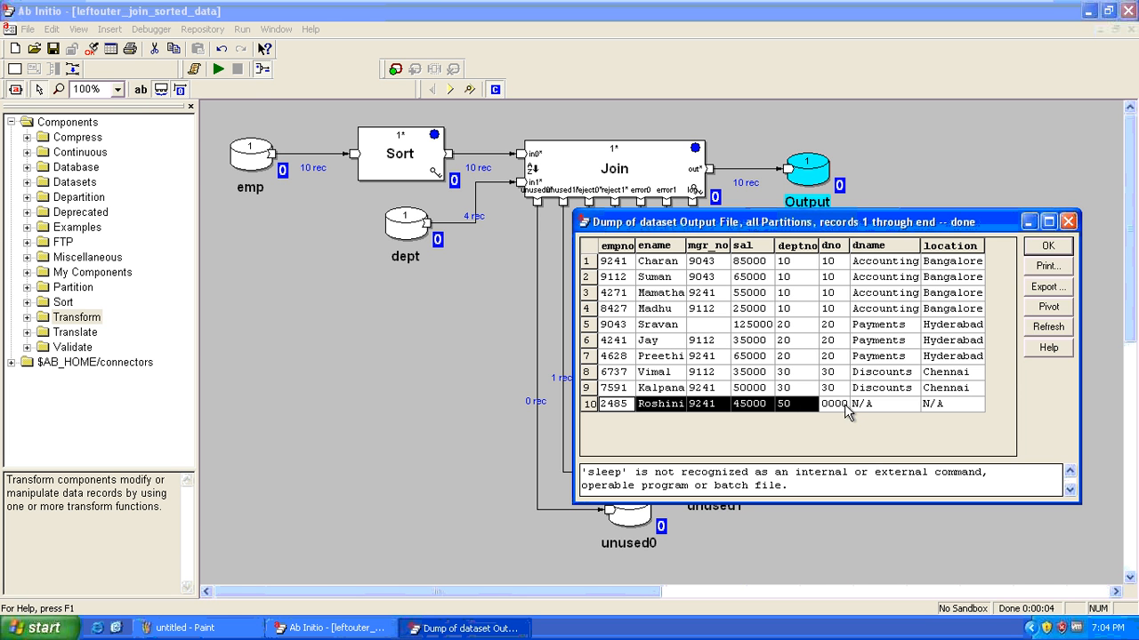
left_click_drag(846, 412, 941, 412)
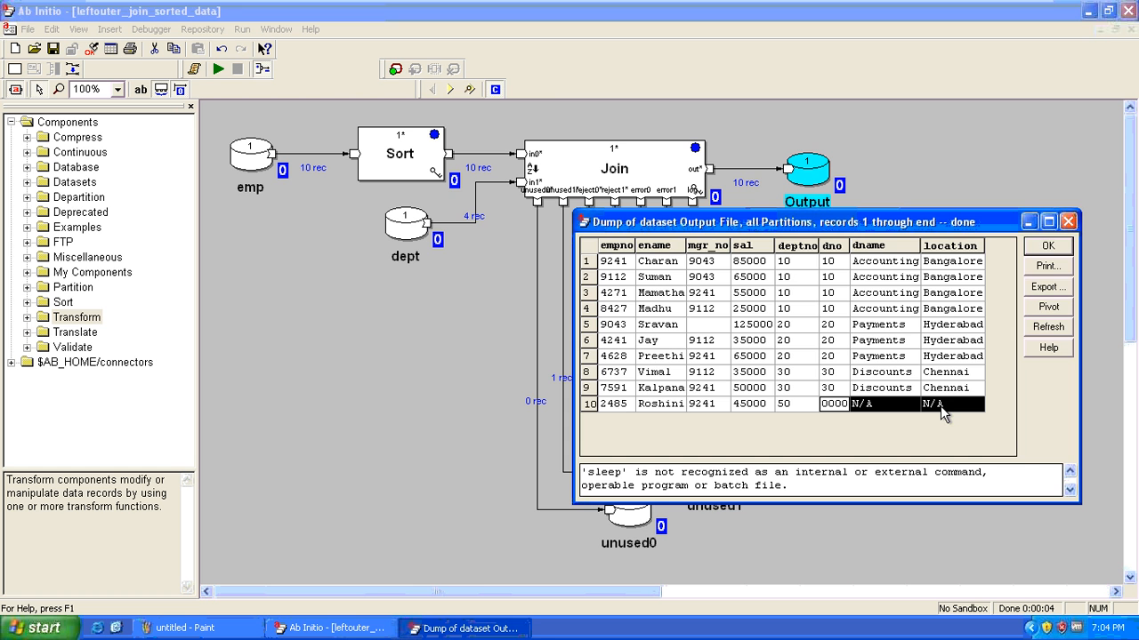
key("Escape")
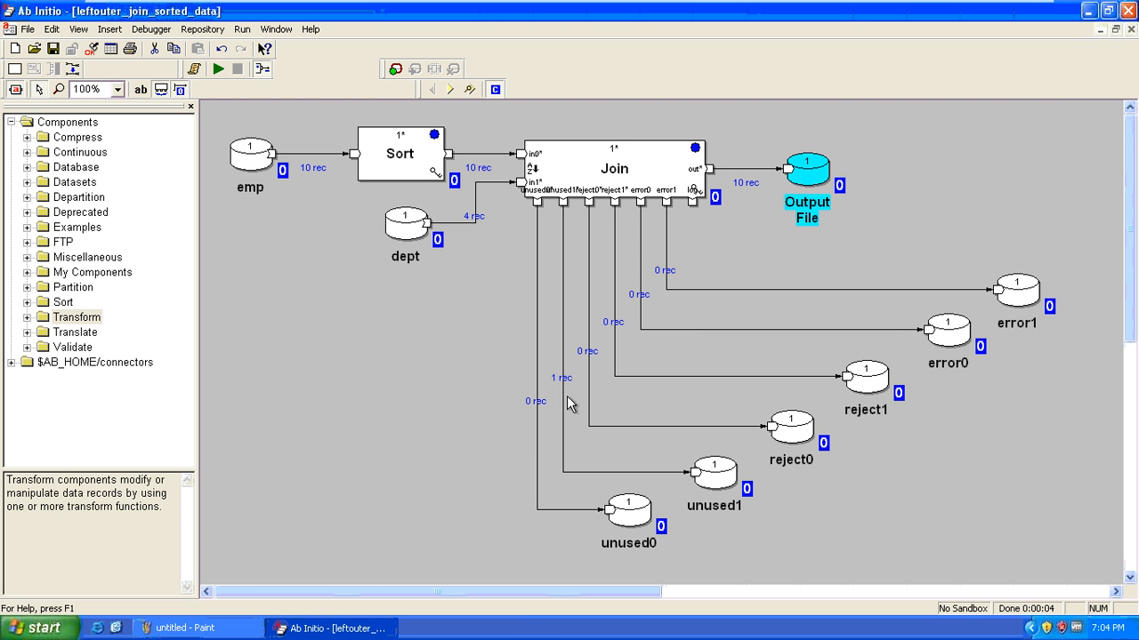
left_click(716, 478)
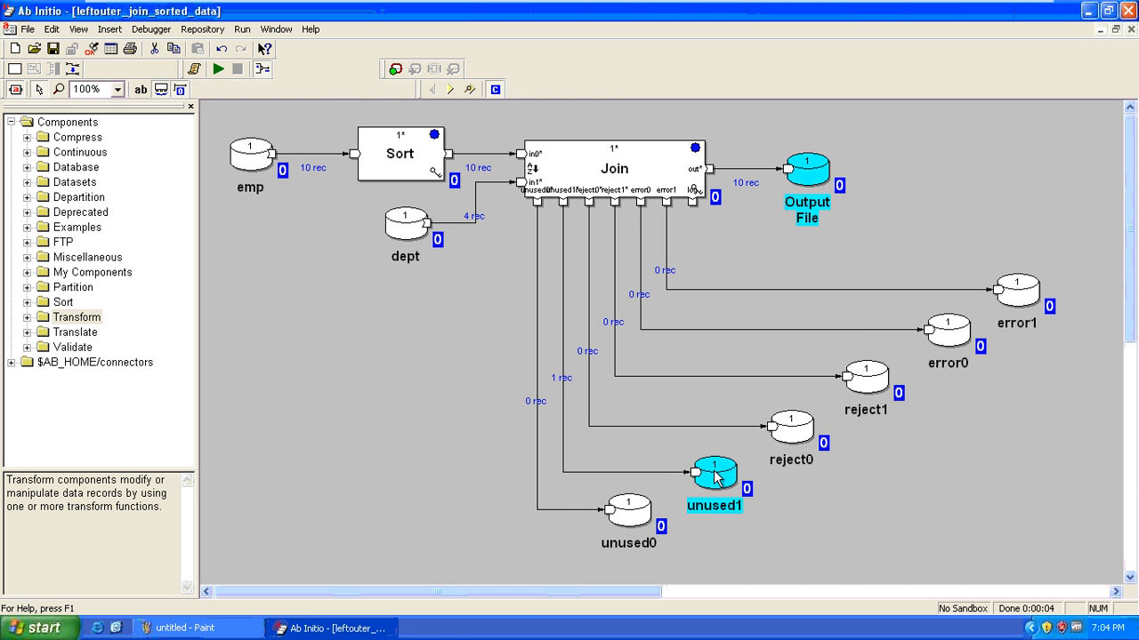
left_click(715, 472)
right_click(714, 473)
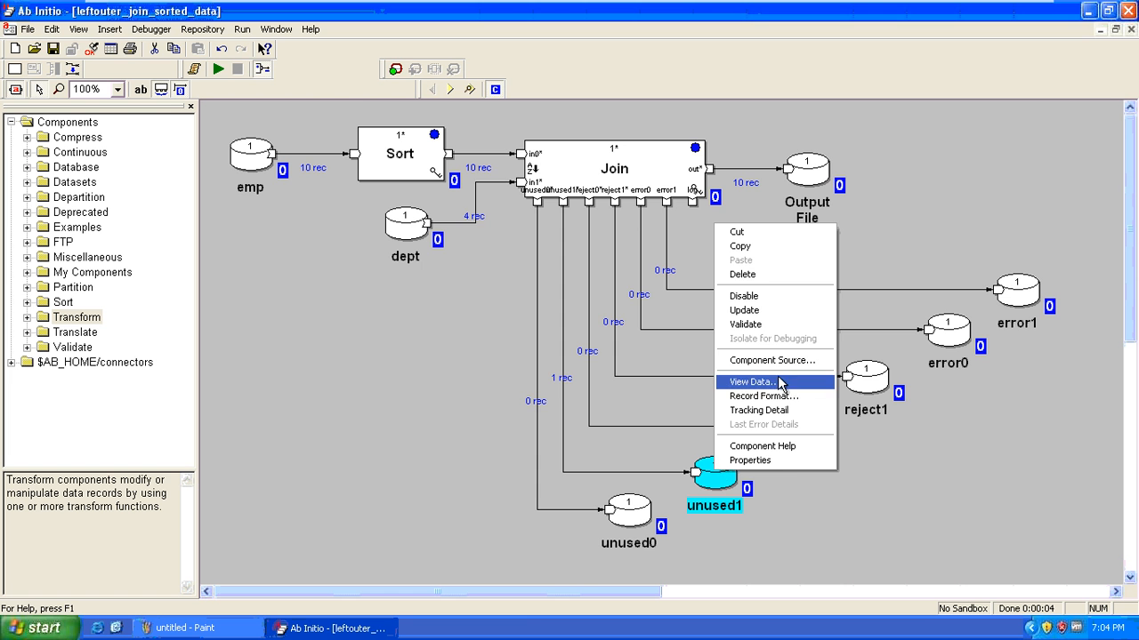
left_click(789, 391)
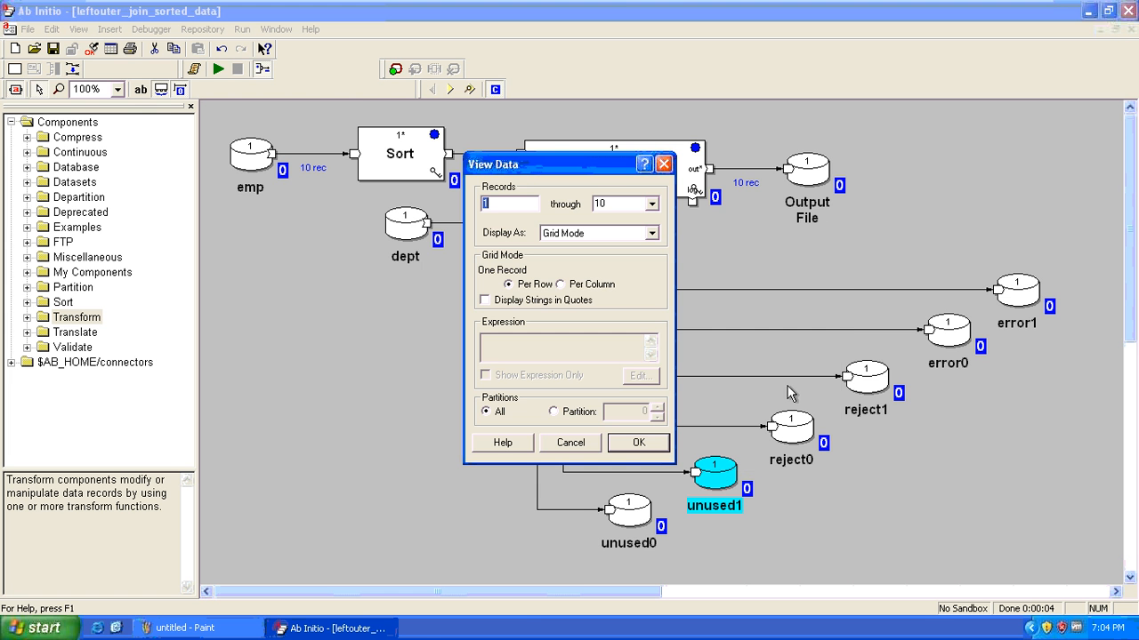
left_click(640, 442)
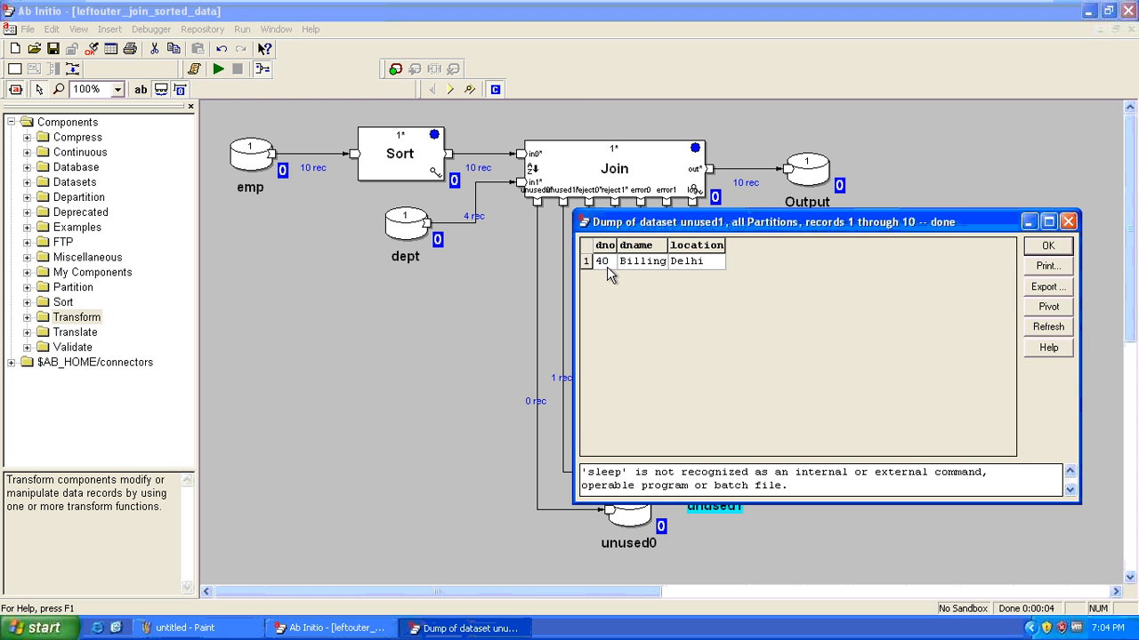
left_click_drag(608, 273, 699, 279)
key("Escape")
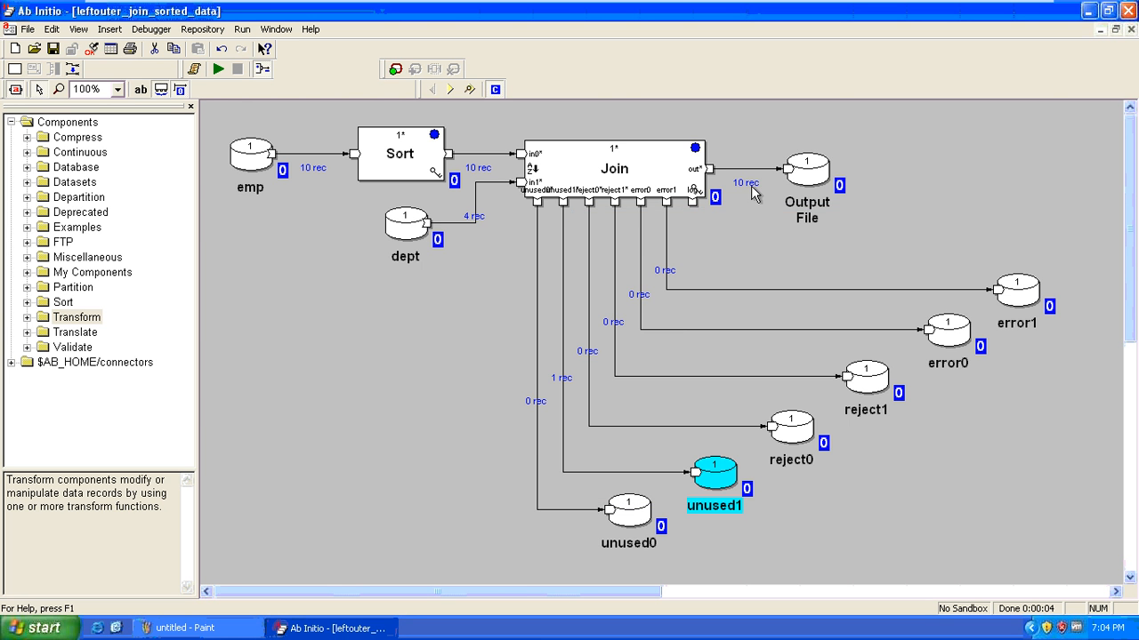
Open the Join's embedded transform code from its Parameters
double_click(632, 169)
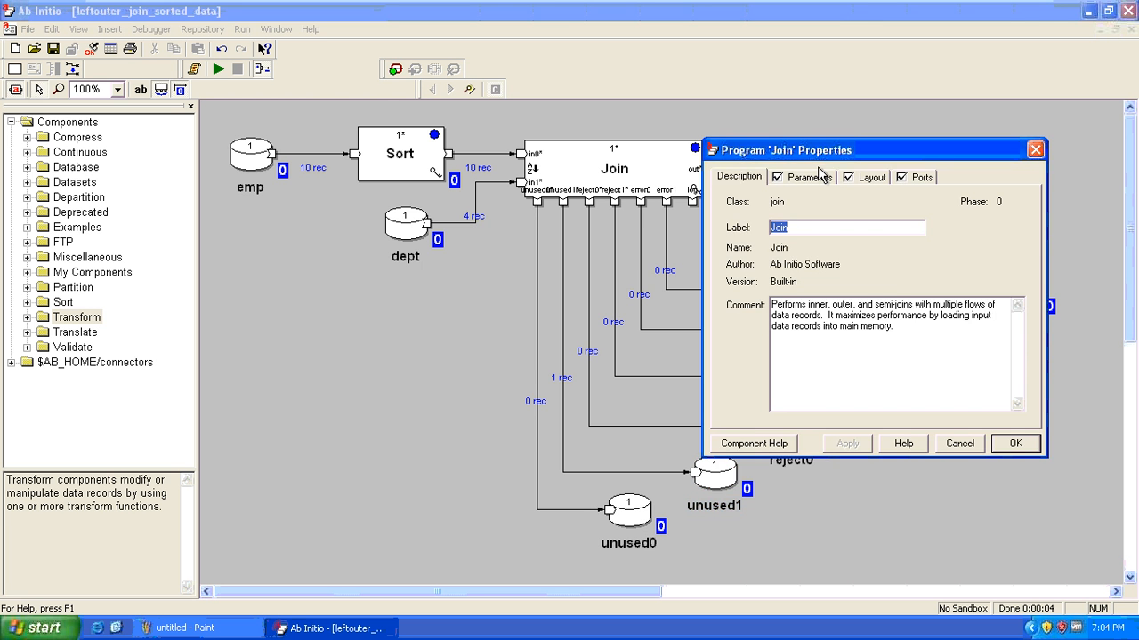
left_click(819, 175)
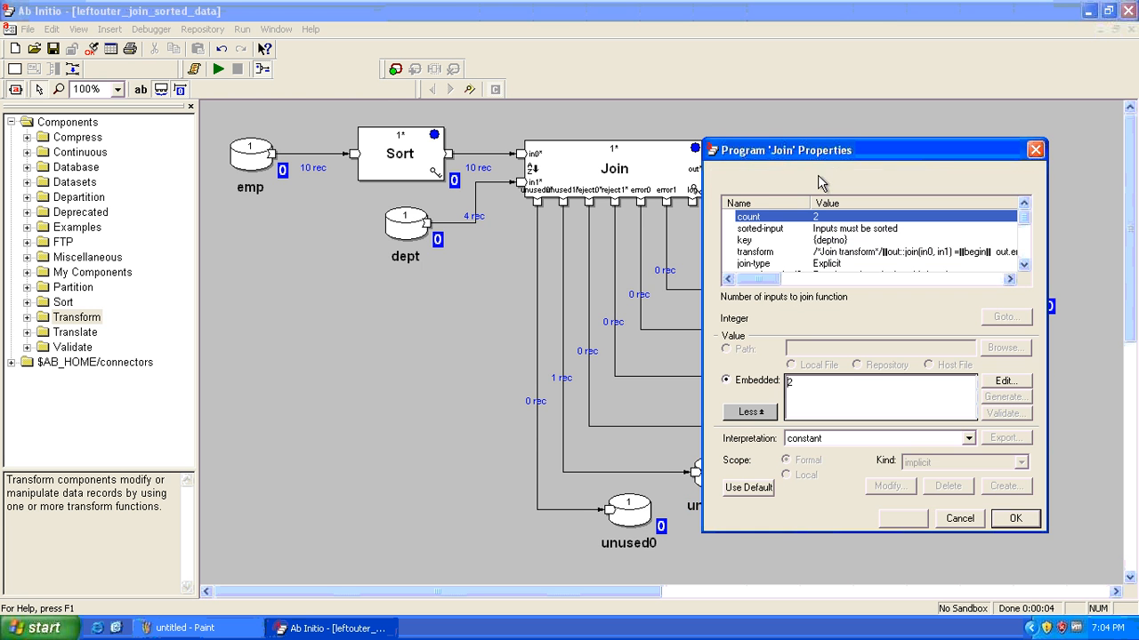
left_click(854, 255)
double_click(854, 255)
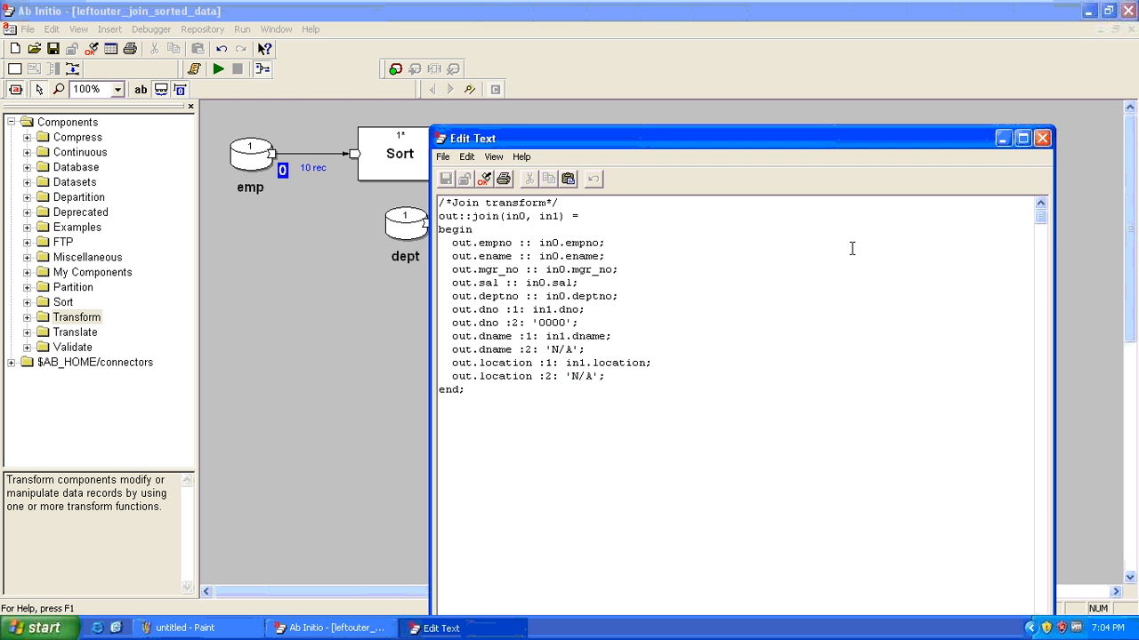
Review the transform's :2: defaults: dno '0000', dname and location 'N/A', then close it
left_click(616, 376)
left_click_drag(616, 376, 441, 311)
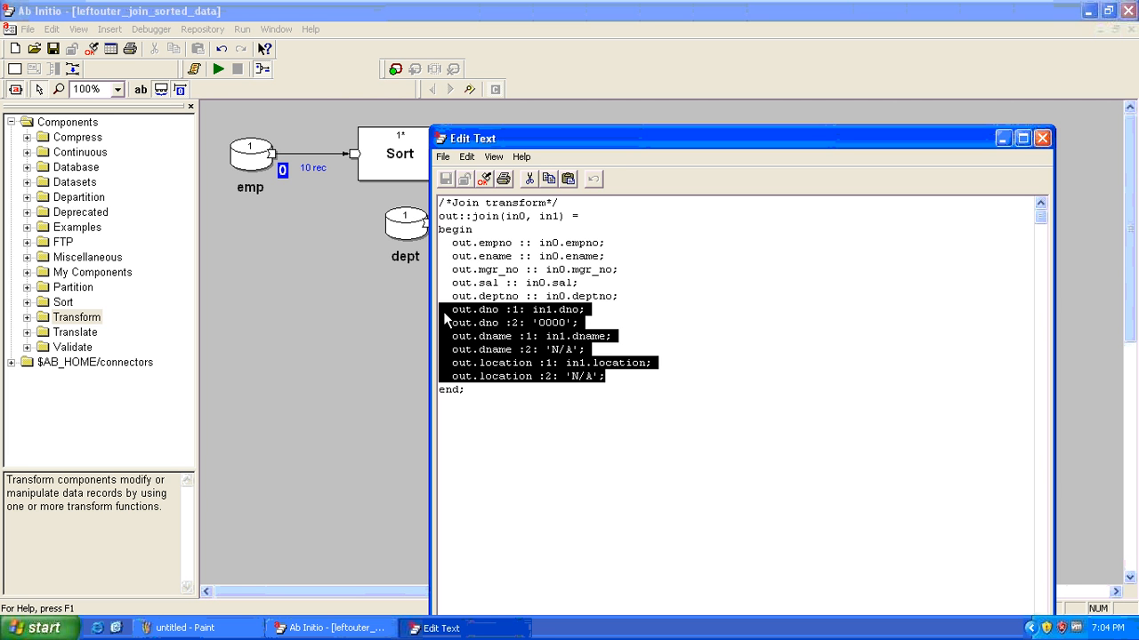
left_click(627, 312)
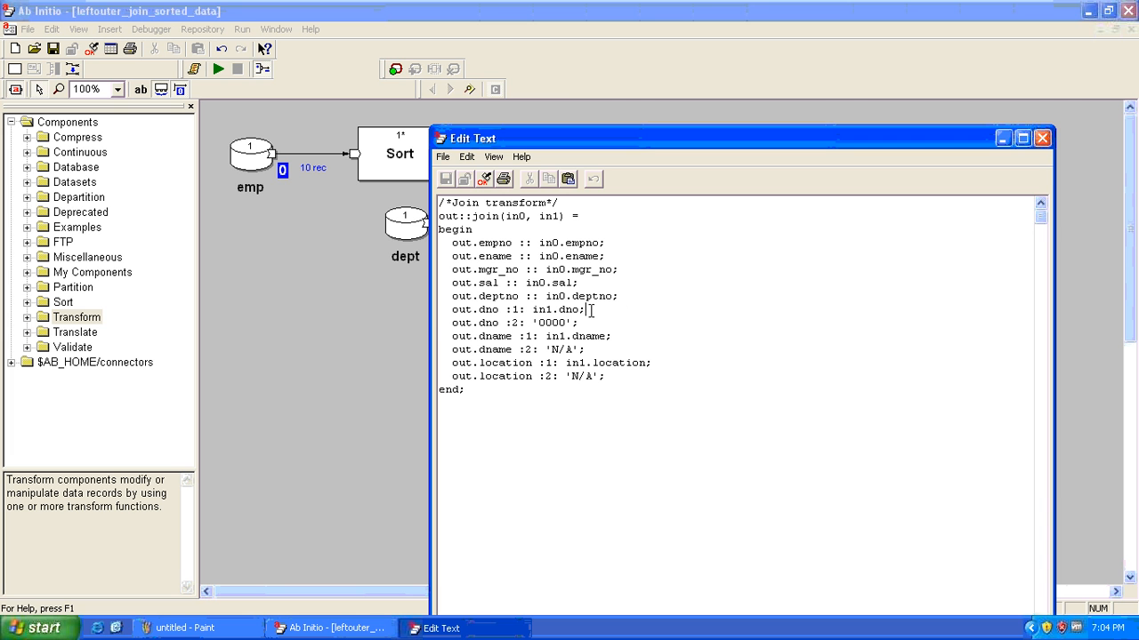
left_click_drag(585, 310, 447, 320)
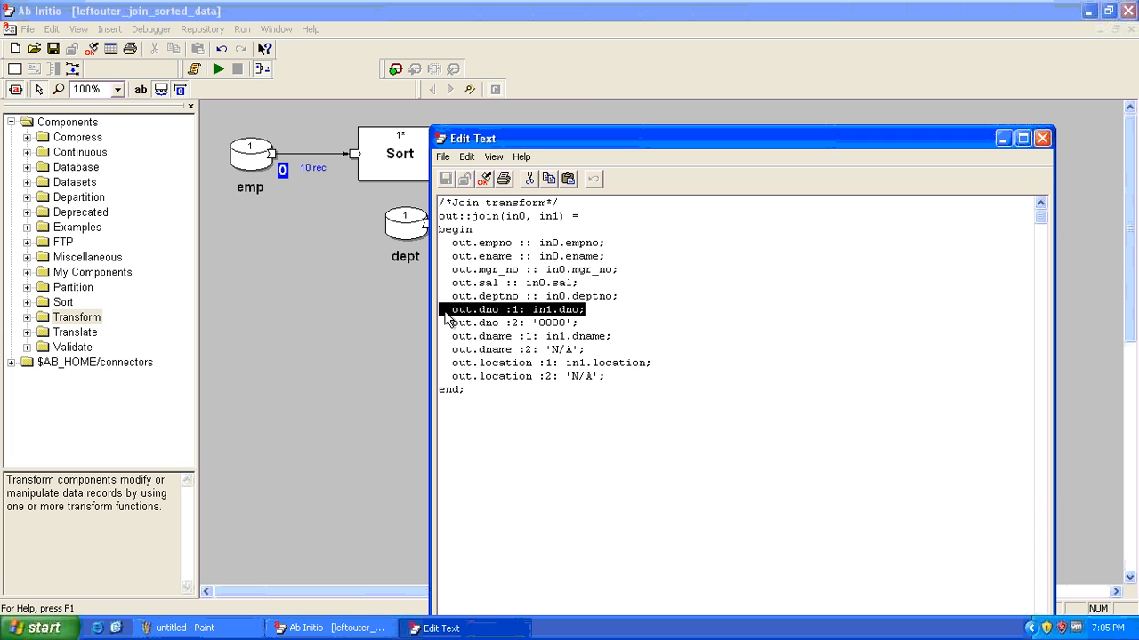
left_click(583, 323)
left_click_drag(585, 322, 419, 322)
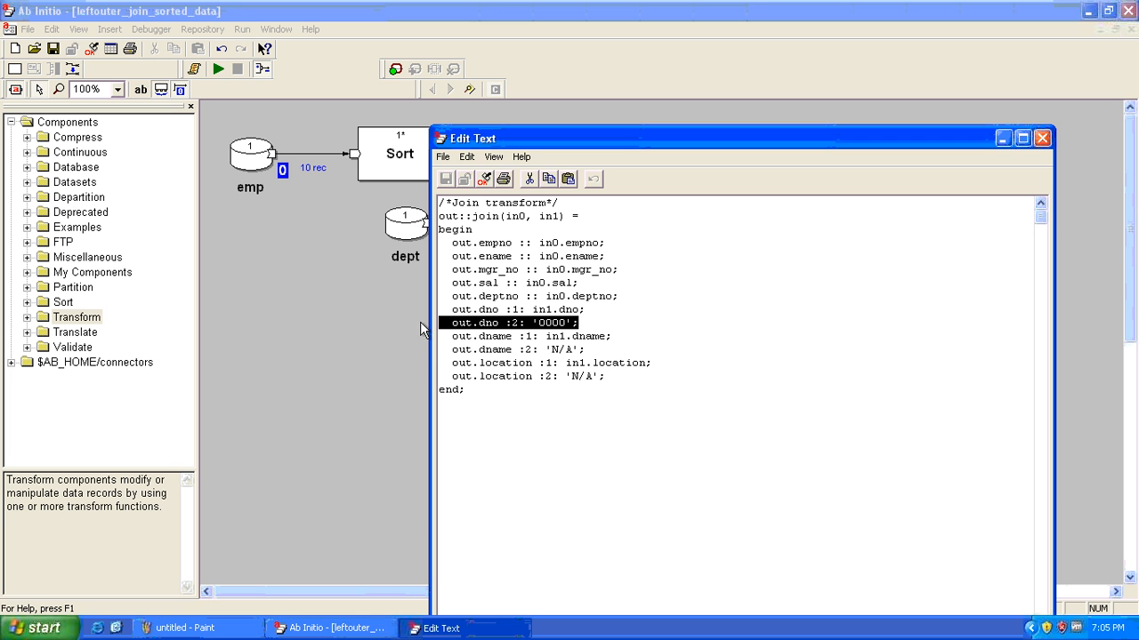
left_click(603, 352)
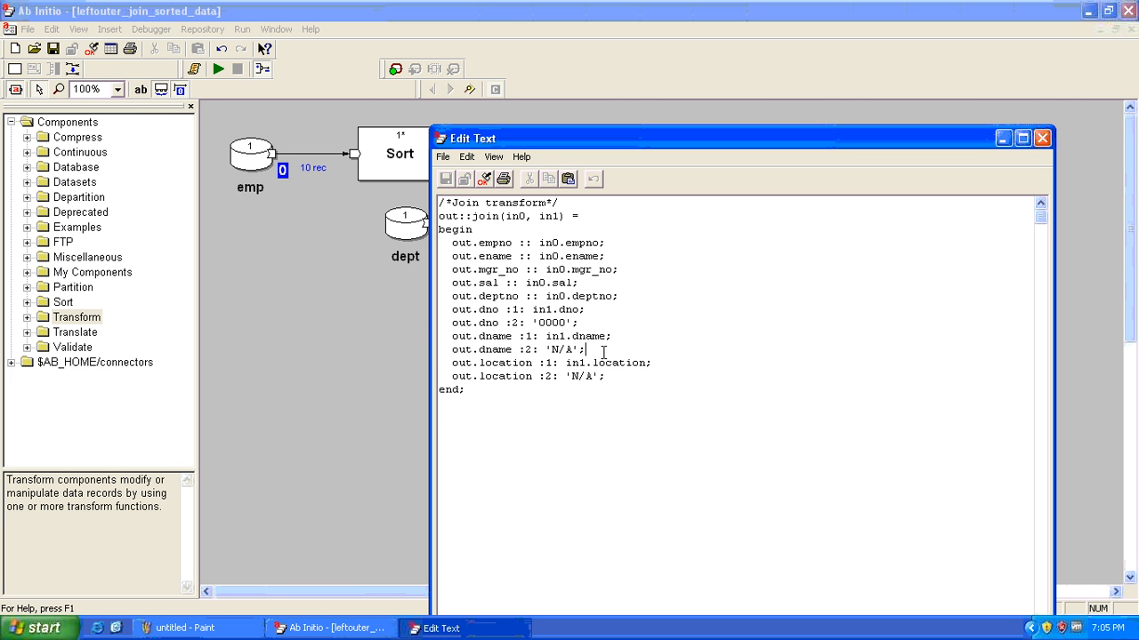
left_click_drag(603, 352, 439, 349)
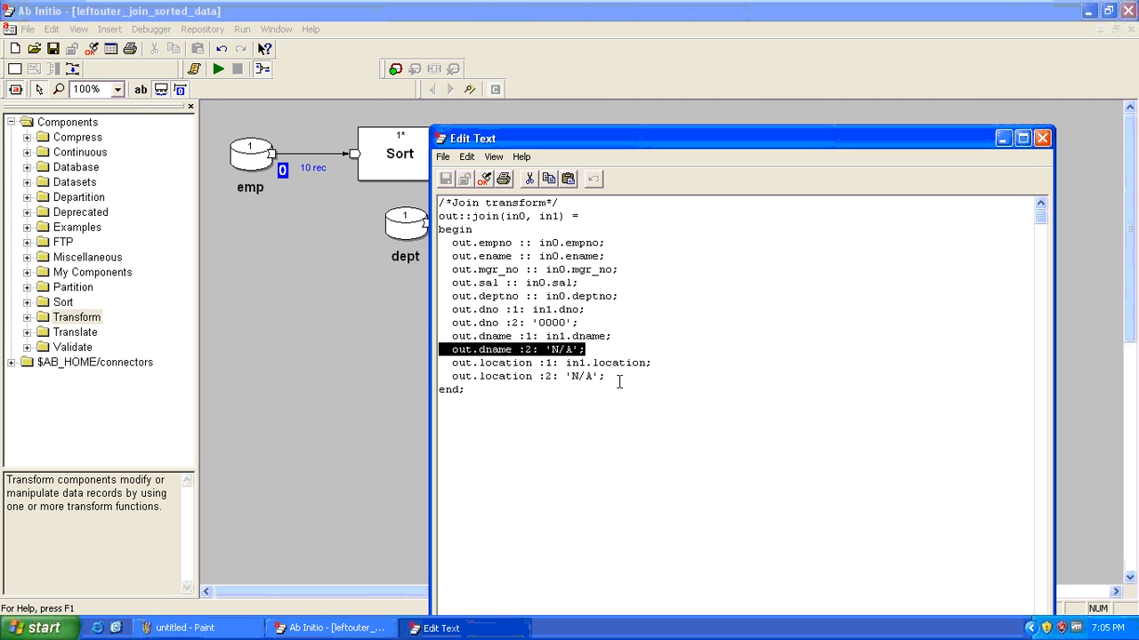
left_click(619, 382)
left_click_drag(619, 381, 444, 380)
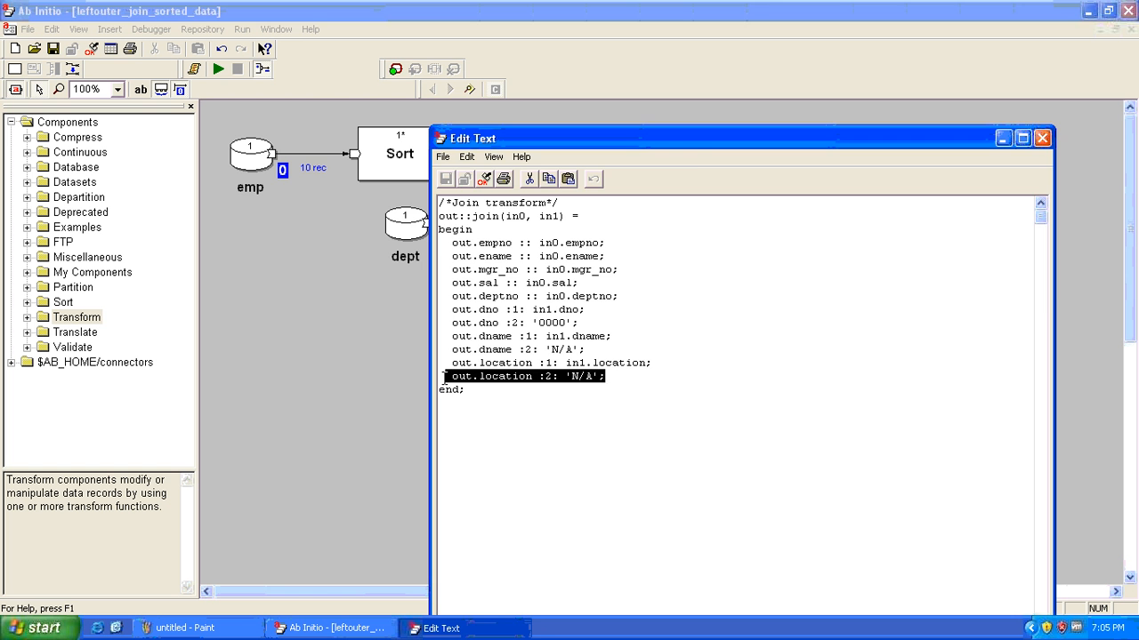
key("Escape")
left_click(967, 159)
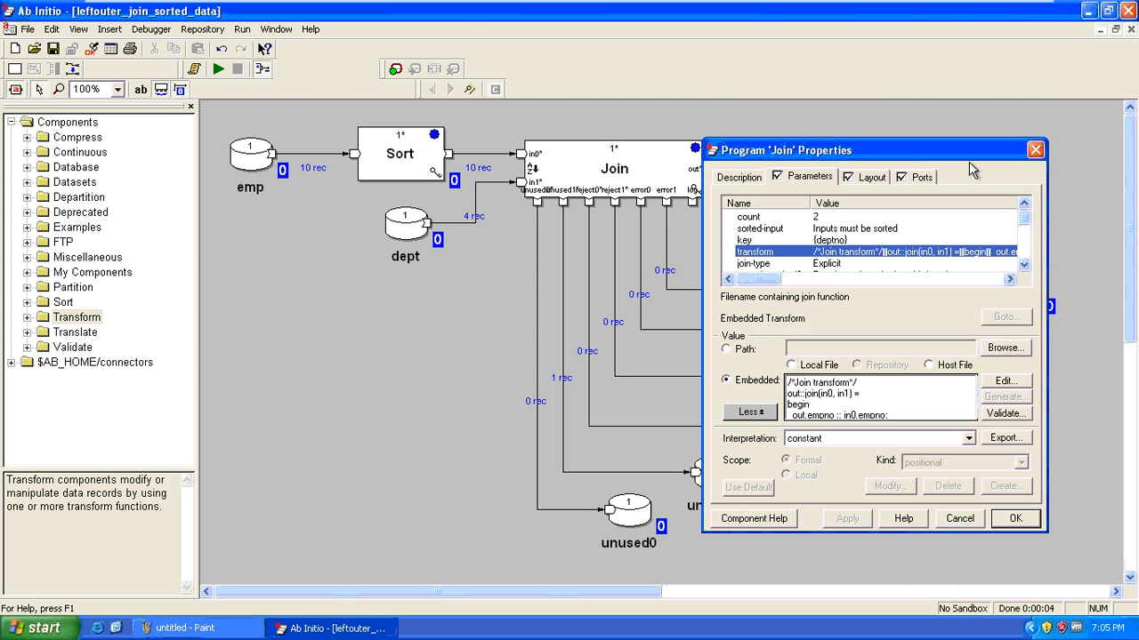
Inspect the Output File's ten records, noting the unmatched row's 0000/N/A department defaults
key("Escape")
right_click(814, 164)
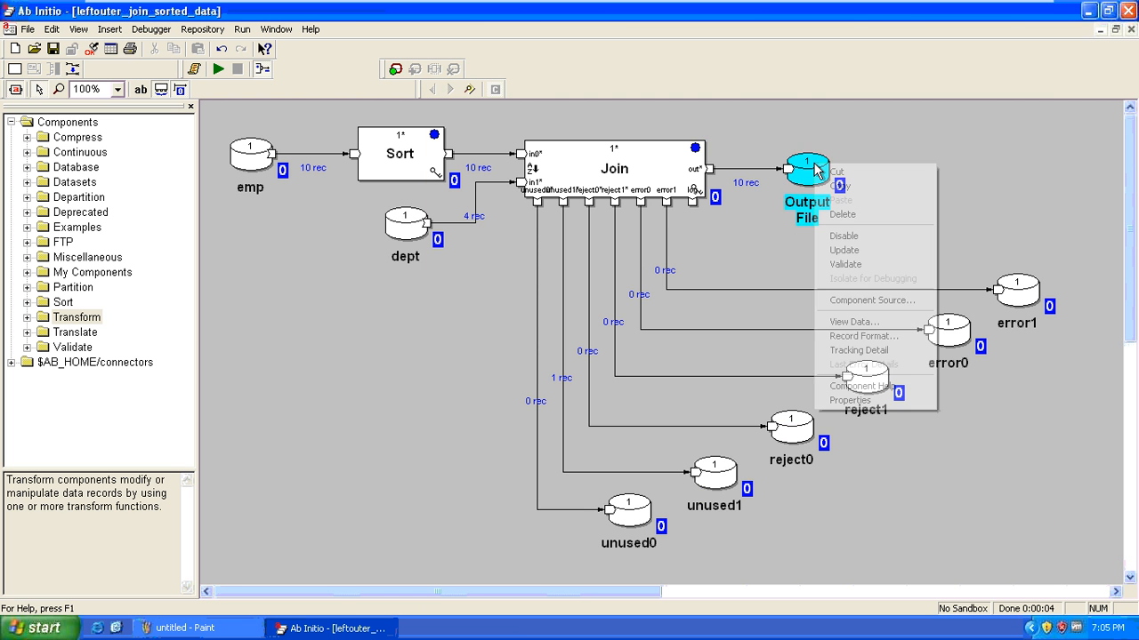
left_click(894, 322)
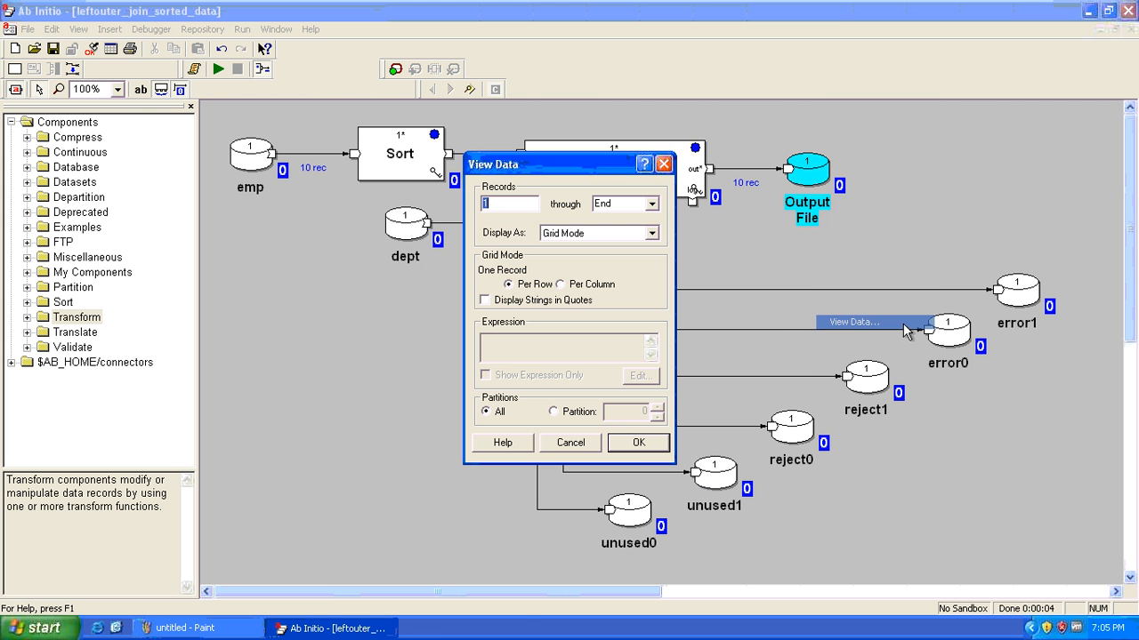
left_click(637, 445)
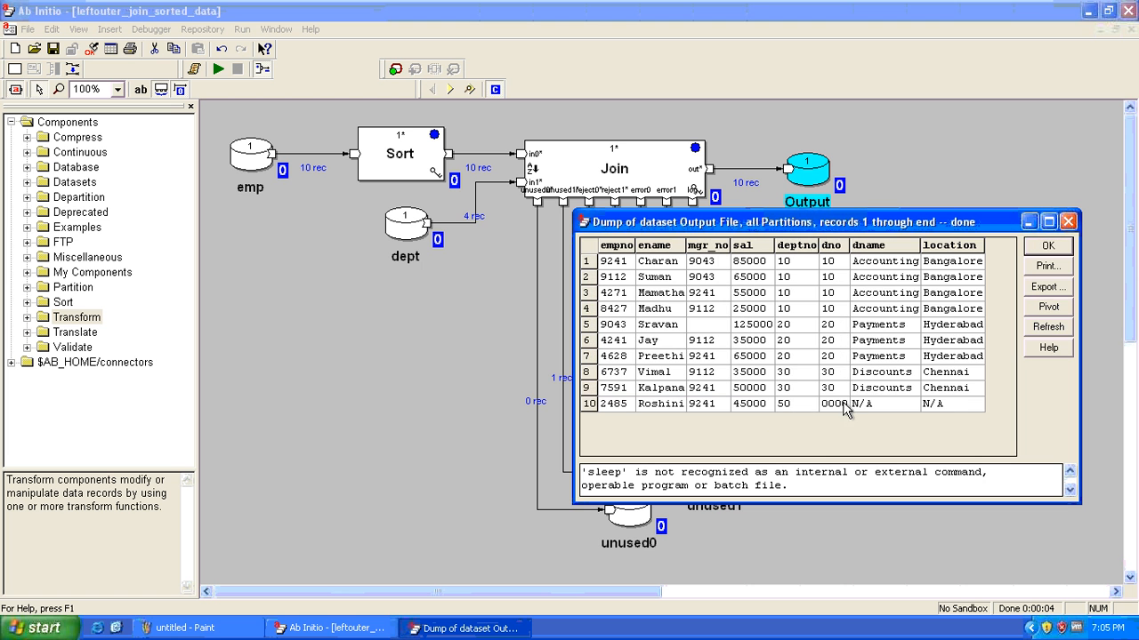
left_click_drag(844, 411, 948, 411)
key("Escape")
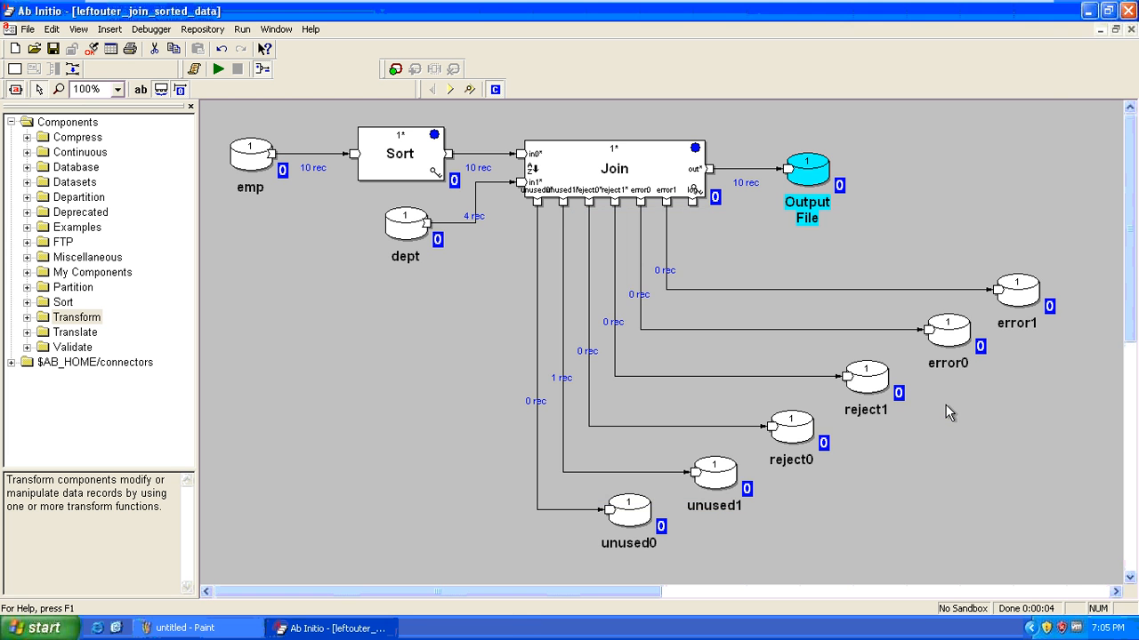
Open the rightouter_join_sorted_data graph from the join folder's file list
left_click(412, 319)
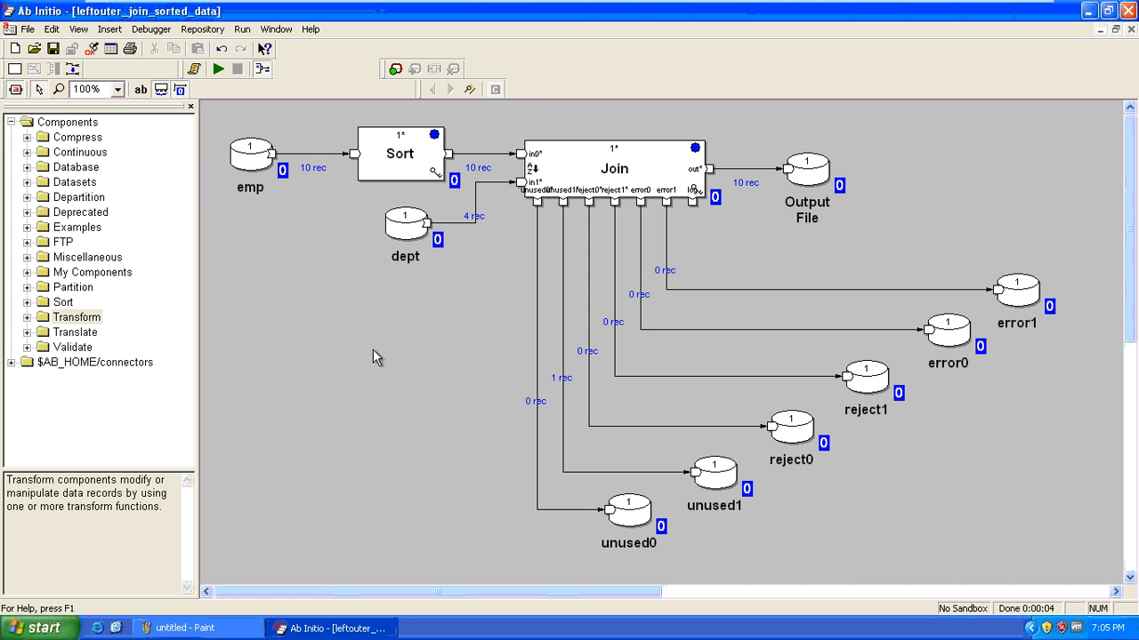
left_click(35, 50)
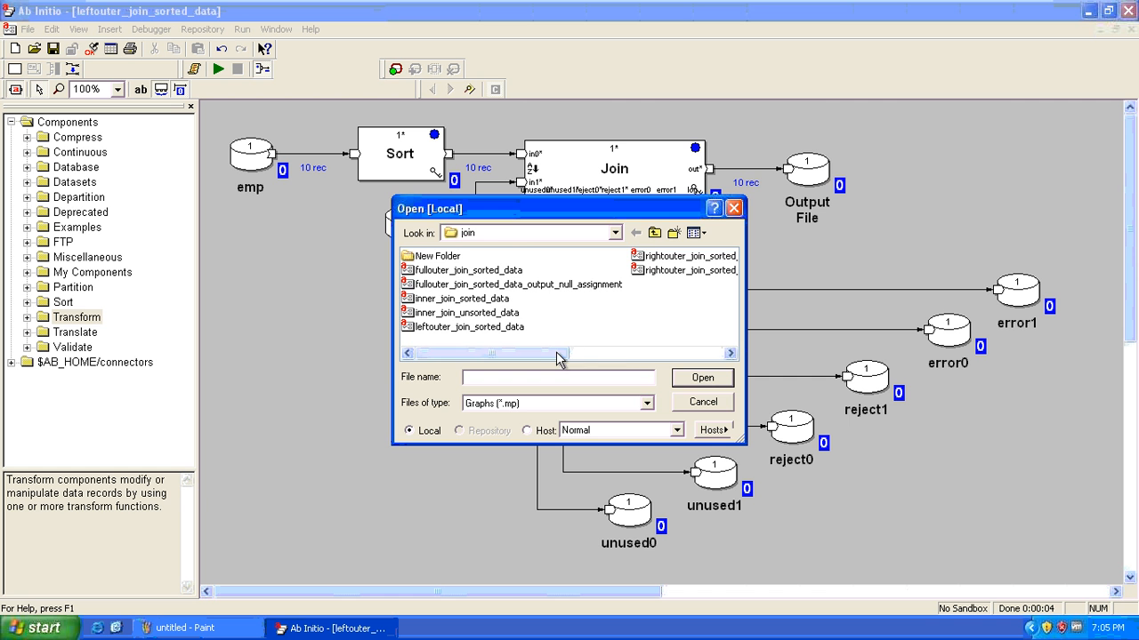
left_click(674, 353)
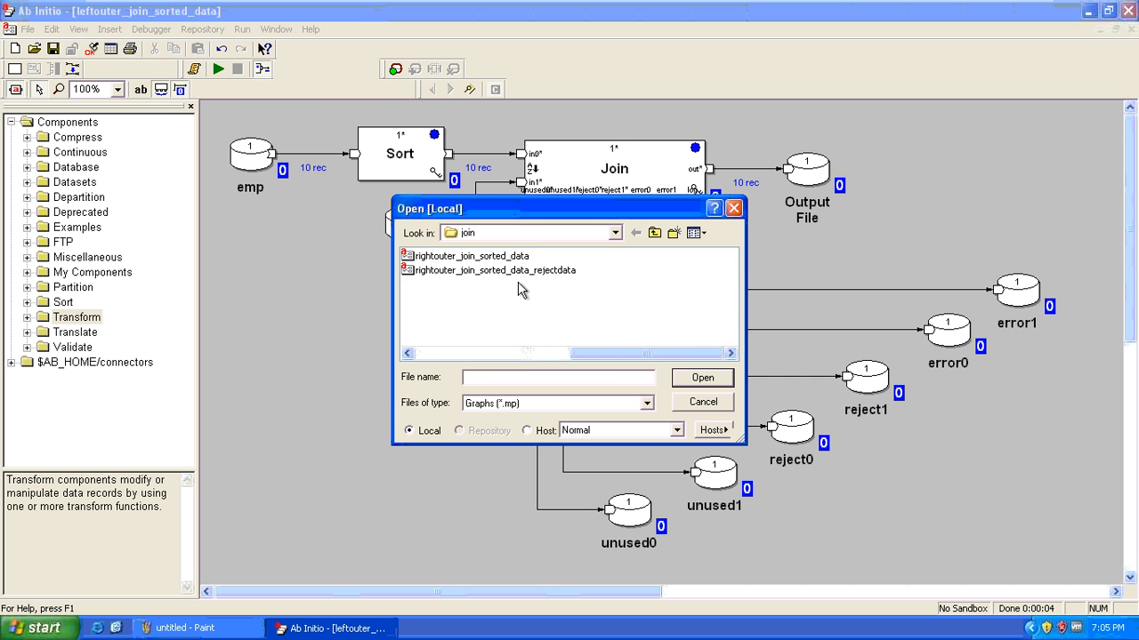
double_click(410, 257)
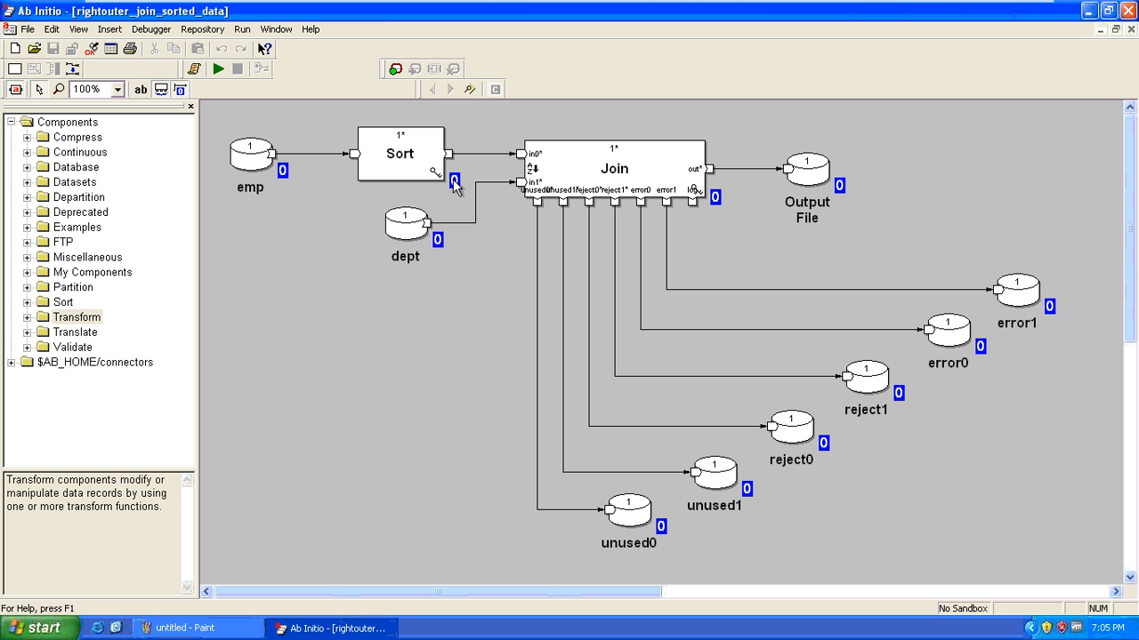
Check emp's record format, then run the graph: 10 records to Output File, 1 to unused0
left_click(803, 163)
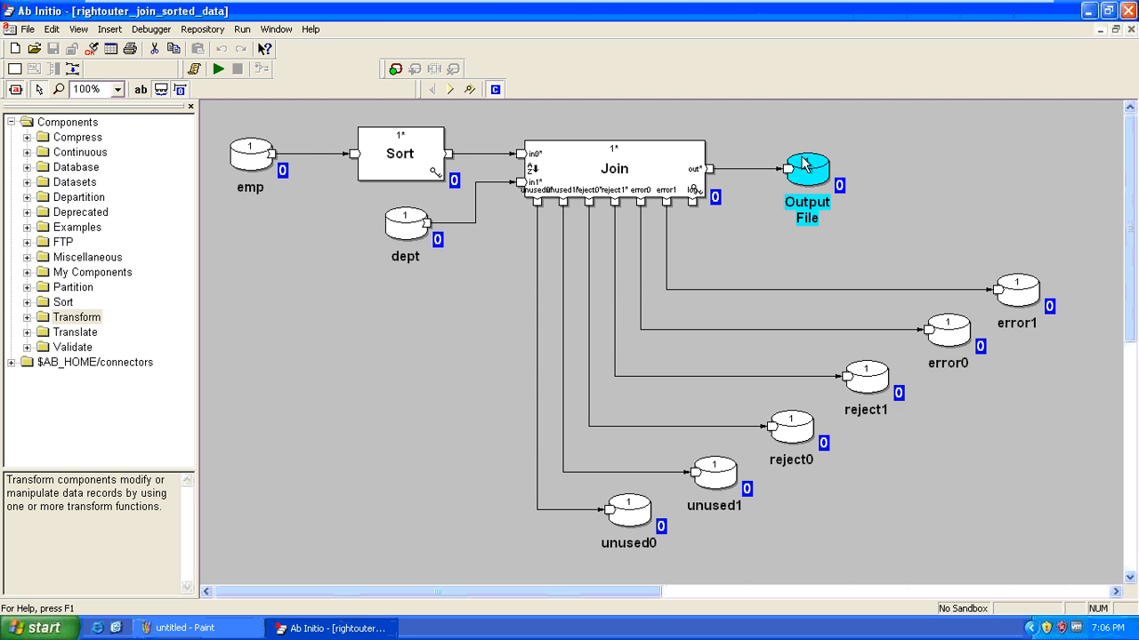
double_click(277, 166)
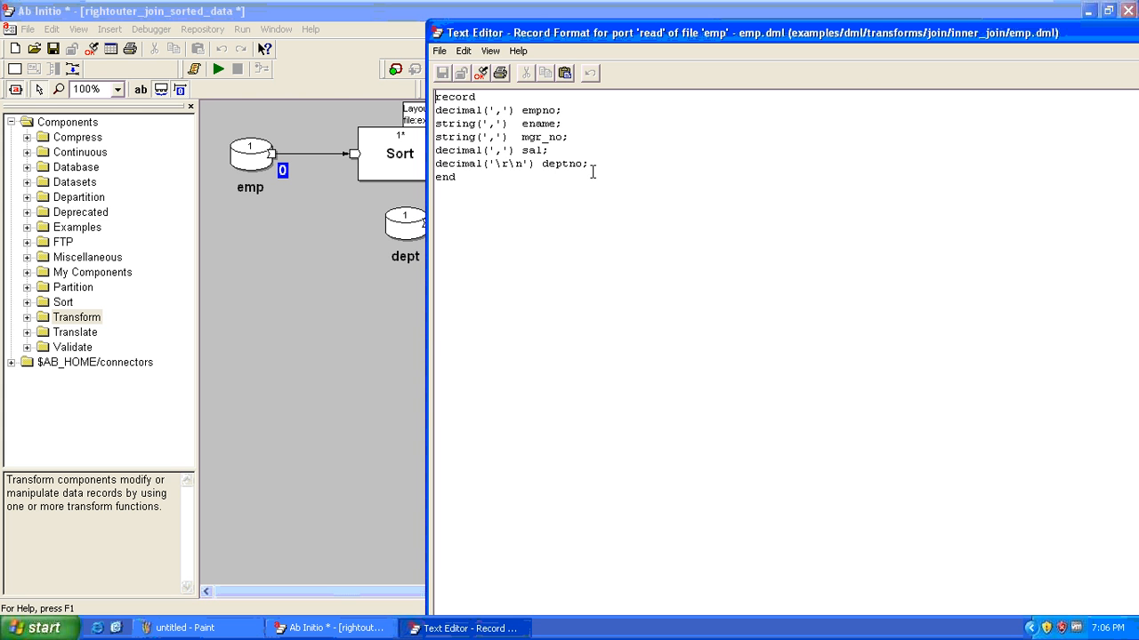
key("alt+F4")
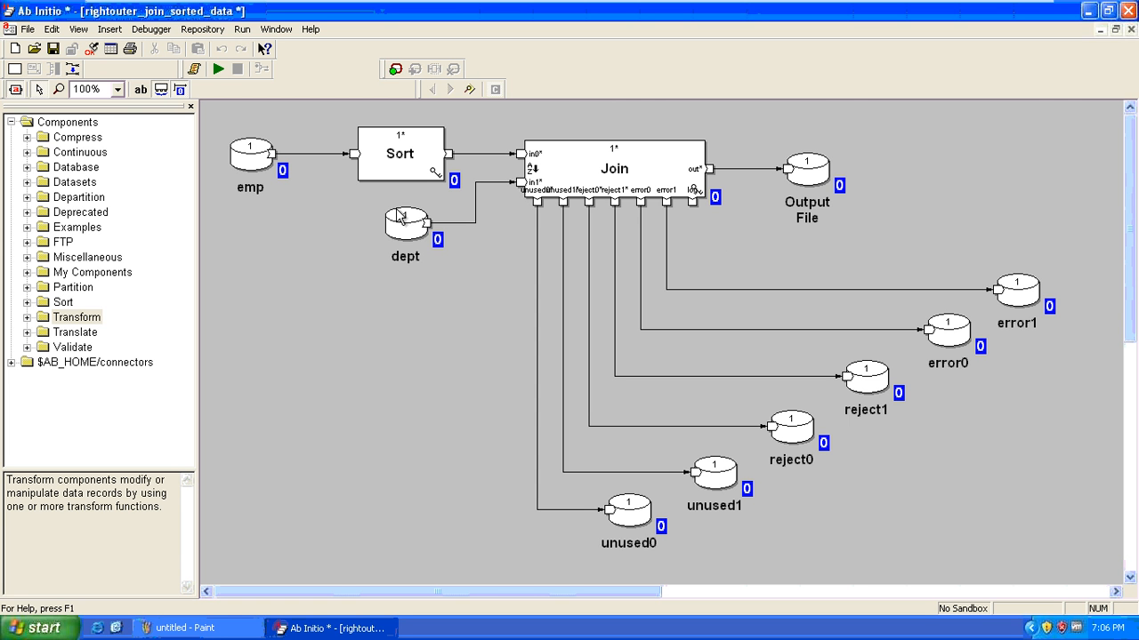
left_click(811, 172)
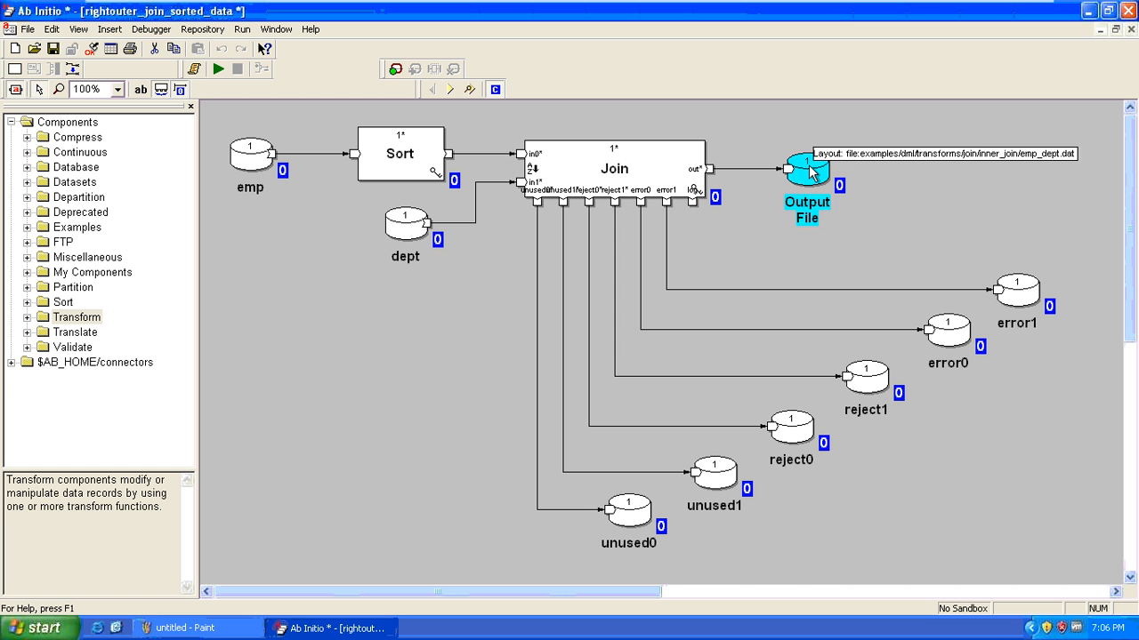
left_click(420, 332)
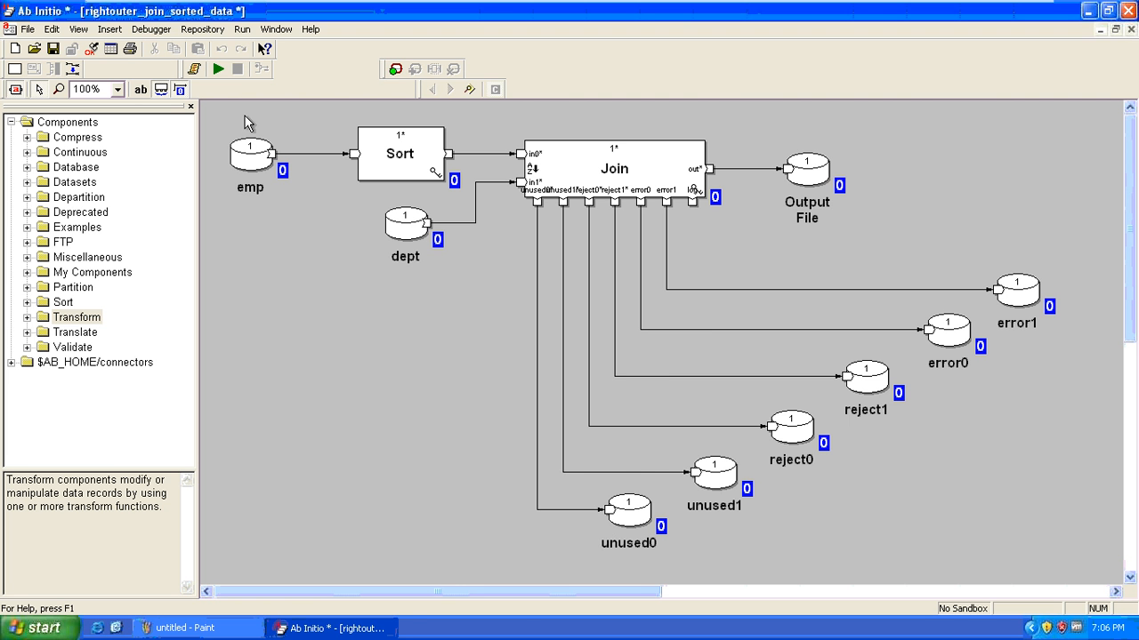
left_click(218, 68)
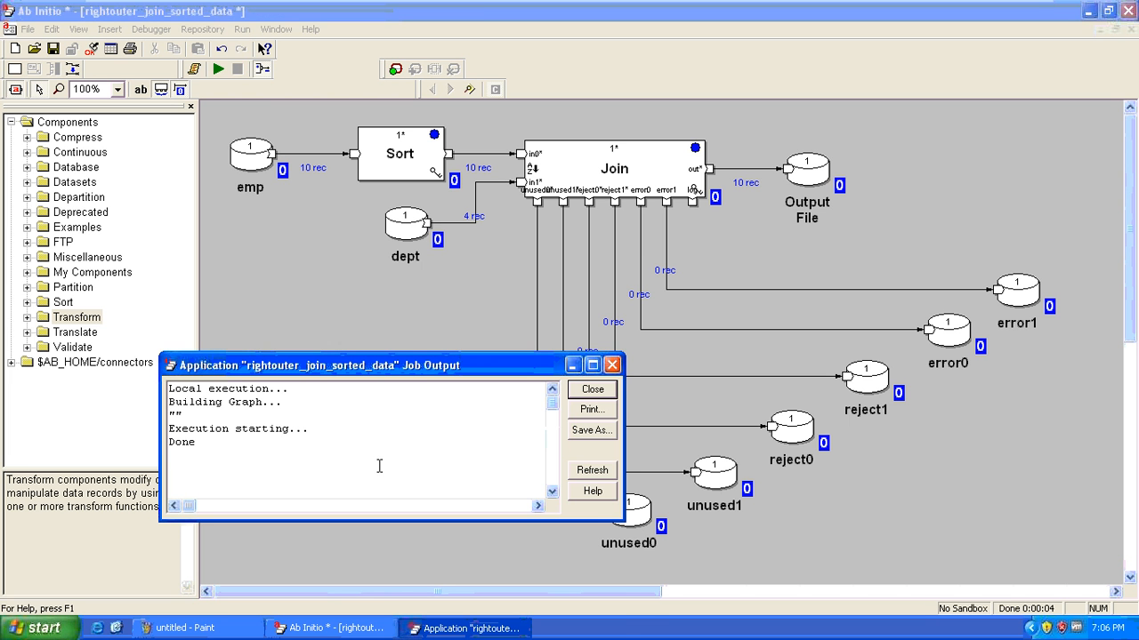
right_click(818, 168)
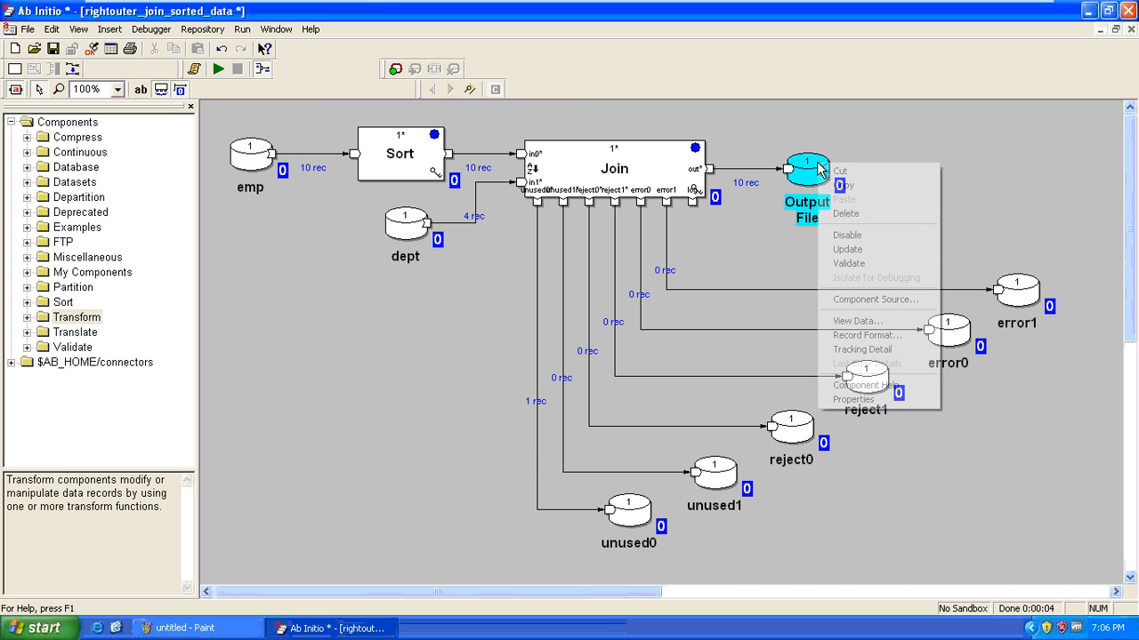
left_click(926, 320)
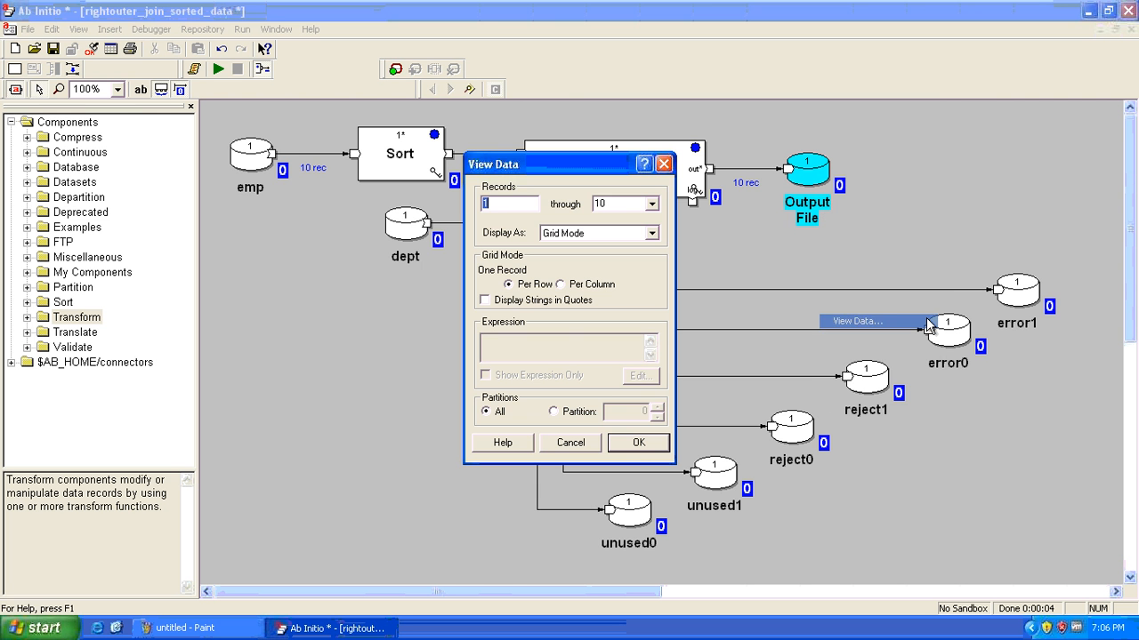
left_click(642, 442)
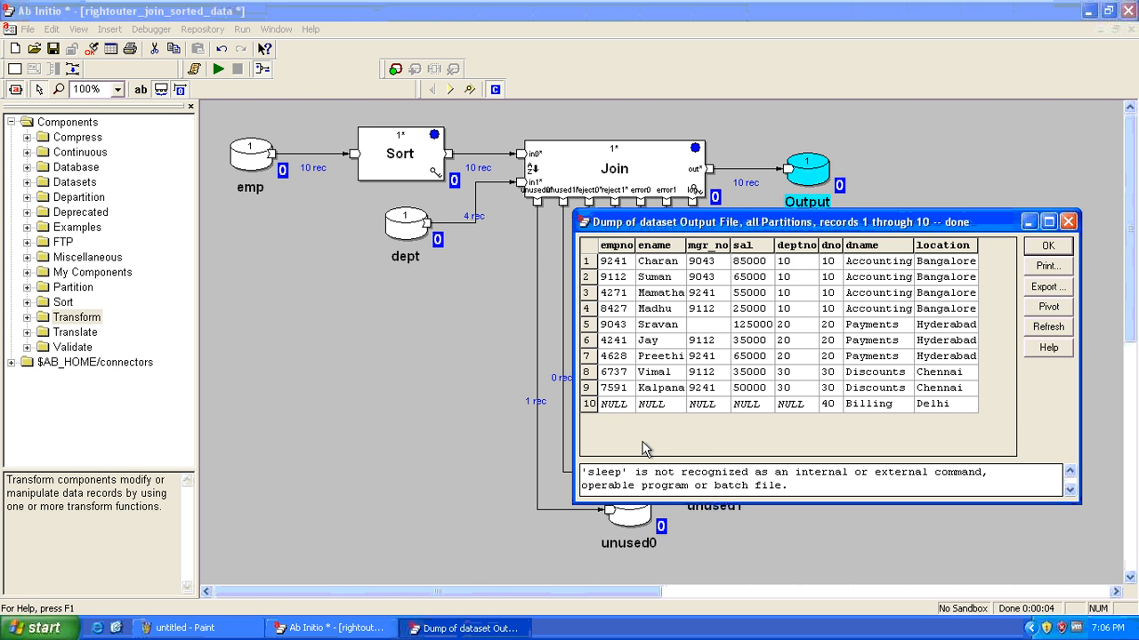
left_click_drag(615, 407, 597, 265)
left_click_drag(827, 407, 943, 407)
left_click(781, 409)
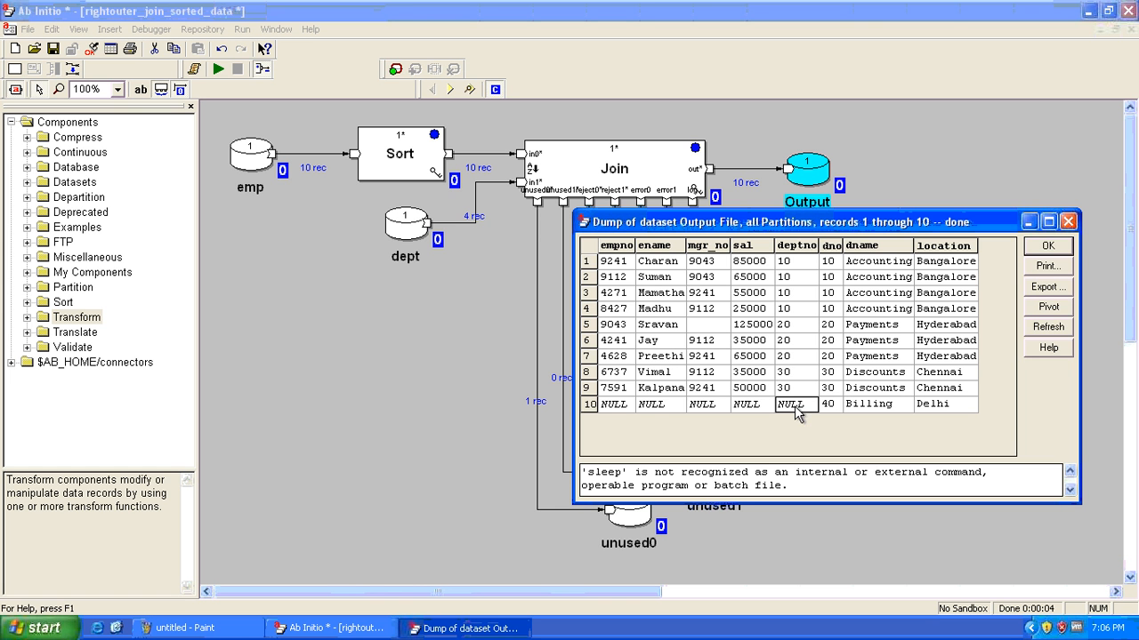
left_click_drag(779, 411, 618, 407)
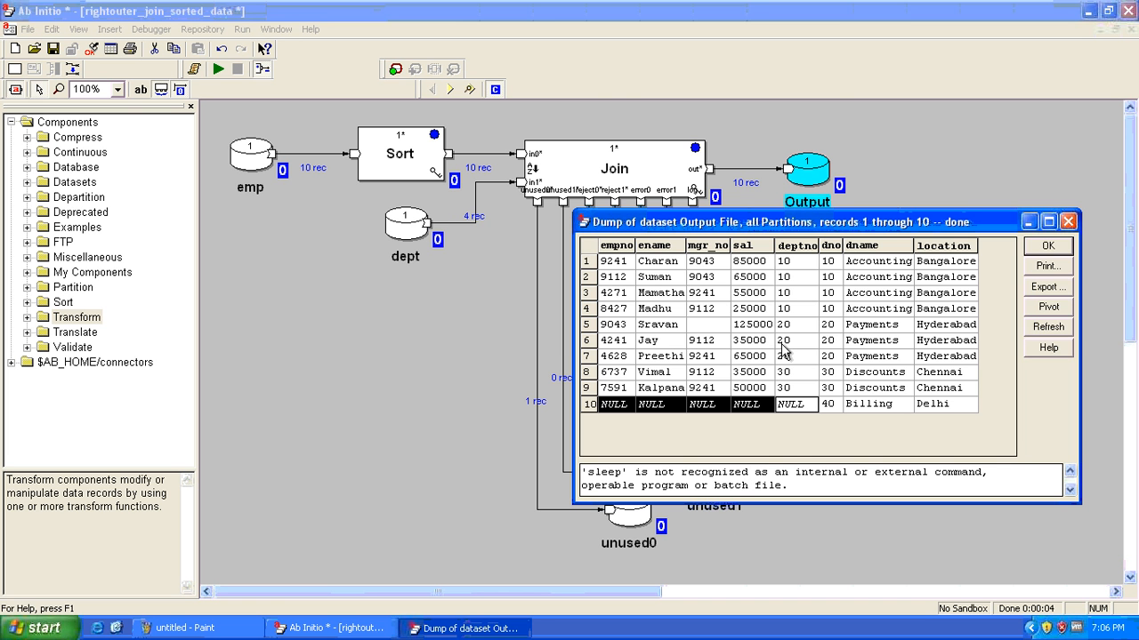
key("Escape")
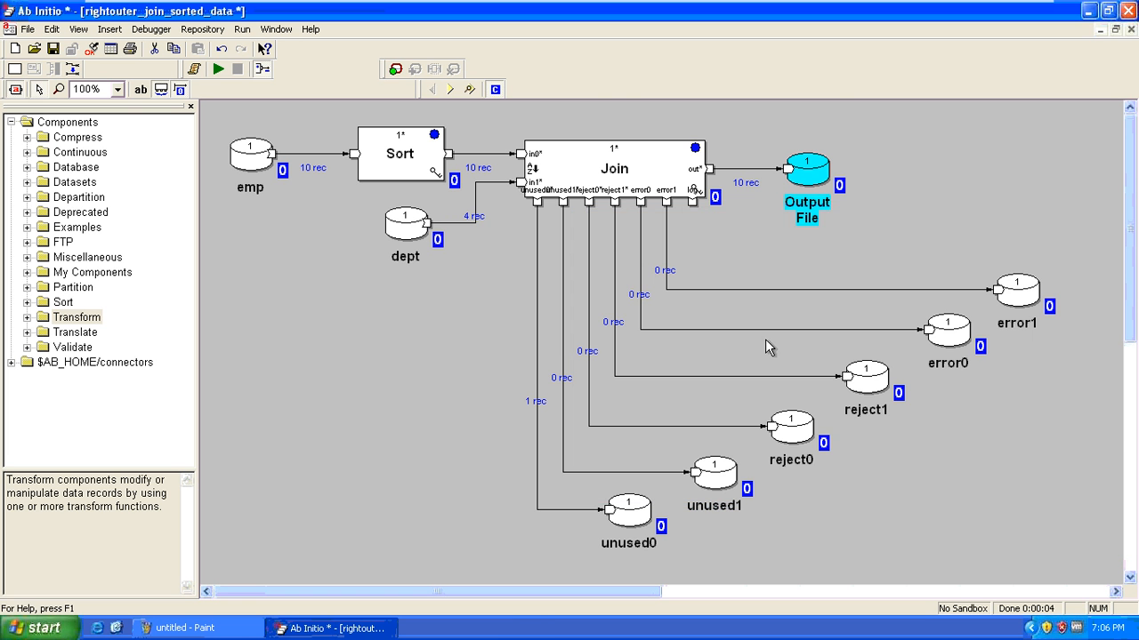
left_click(620, 160)
double_click(620, 160)
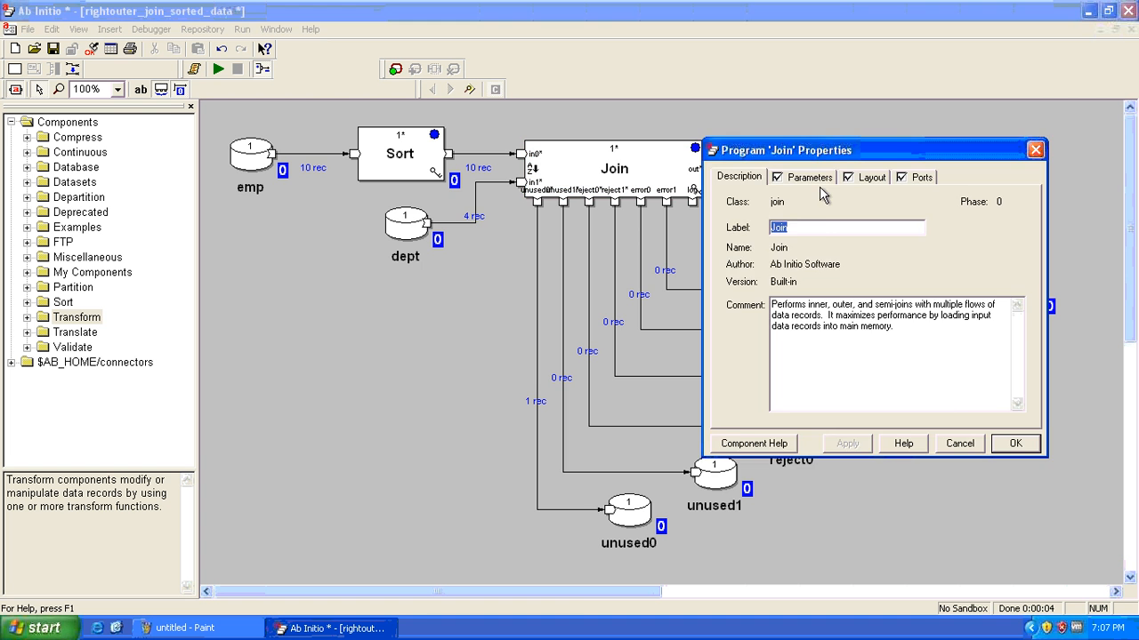
left_click(811, 179)
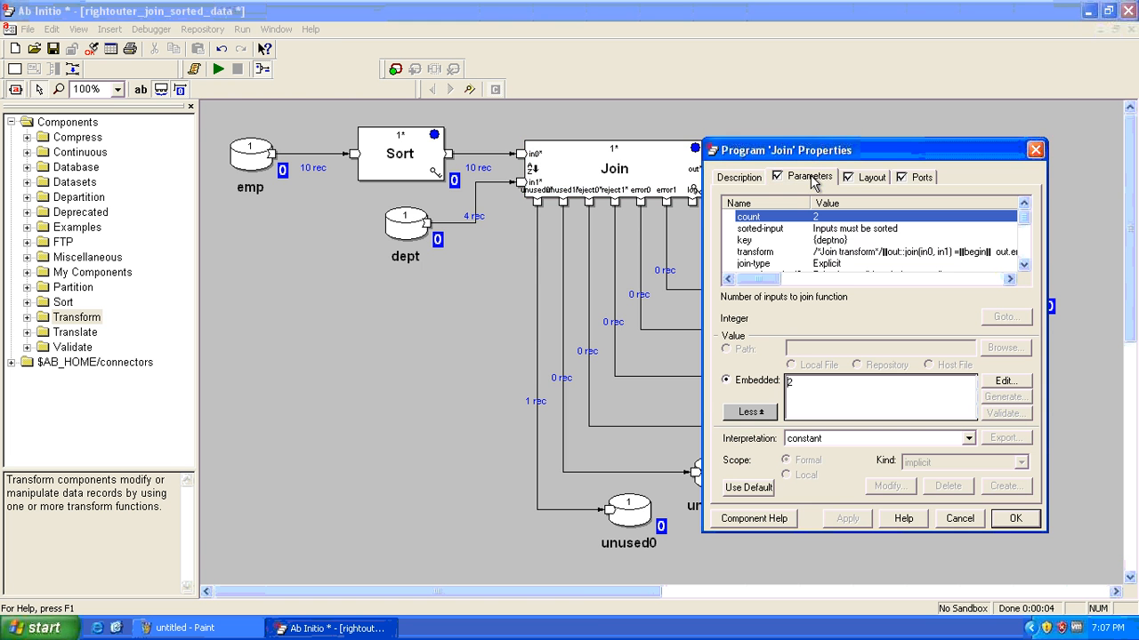
double_click(855, 252)
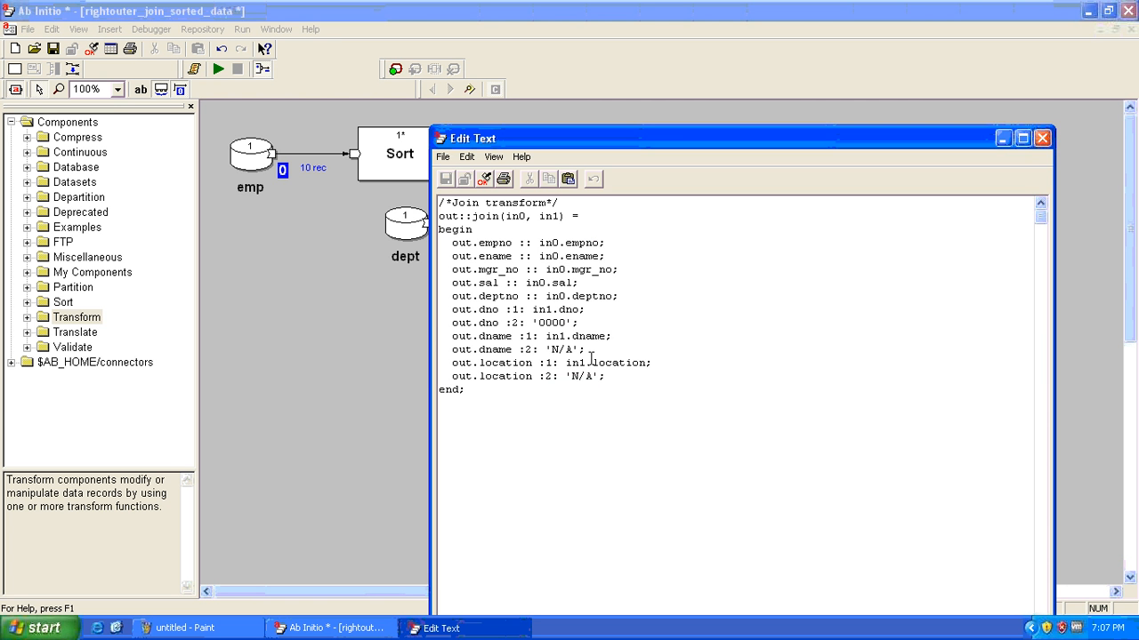
left_click_drag(608, 376, 440, 310)
left_click_drag(638, 294, 439, 241)
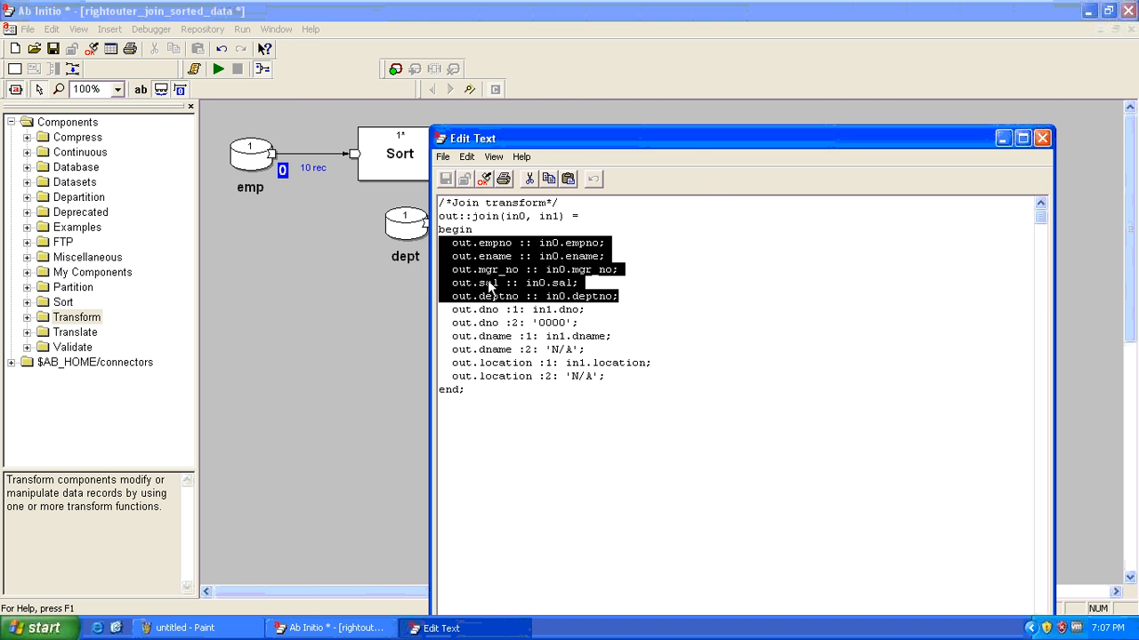
key("Escape")
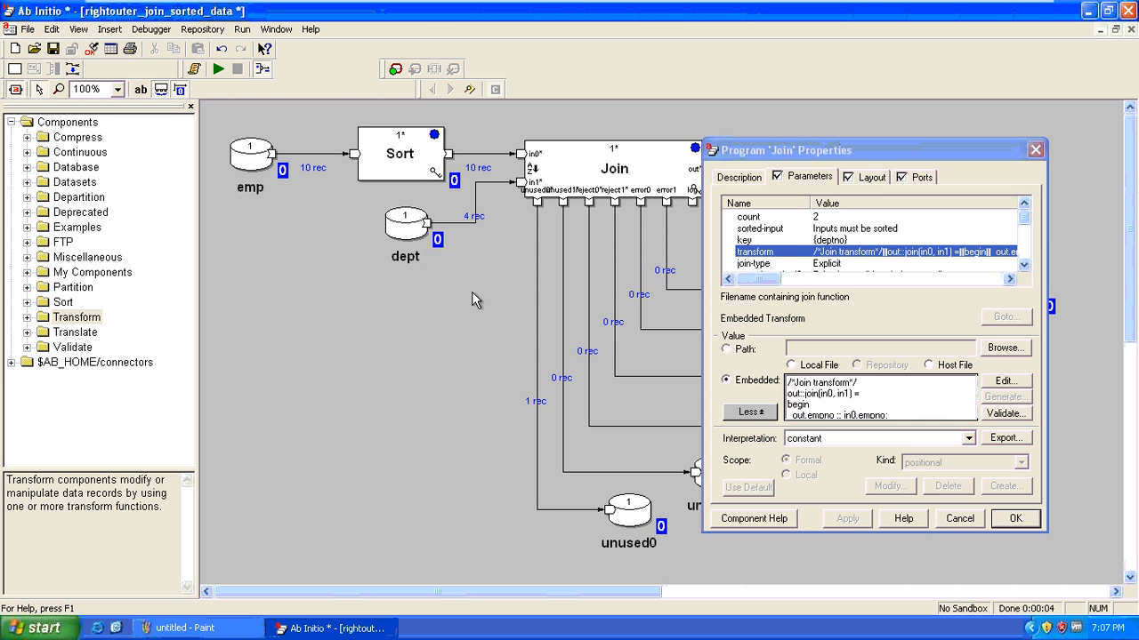
key("Escape")
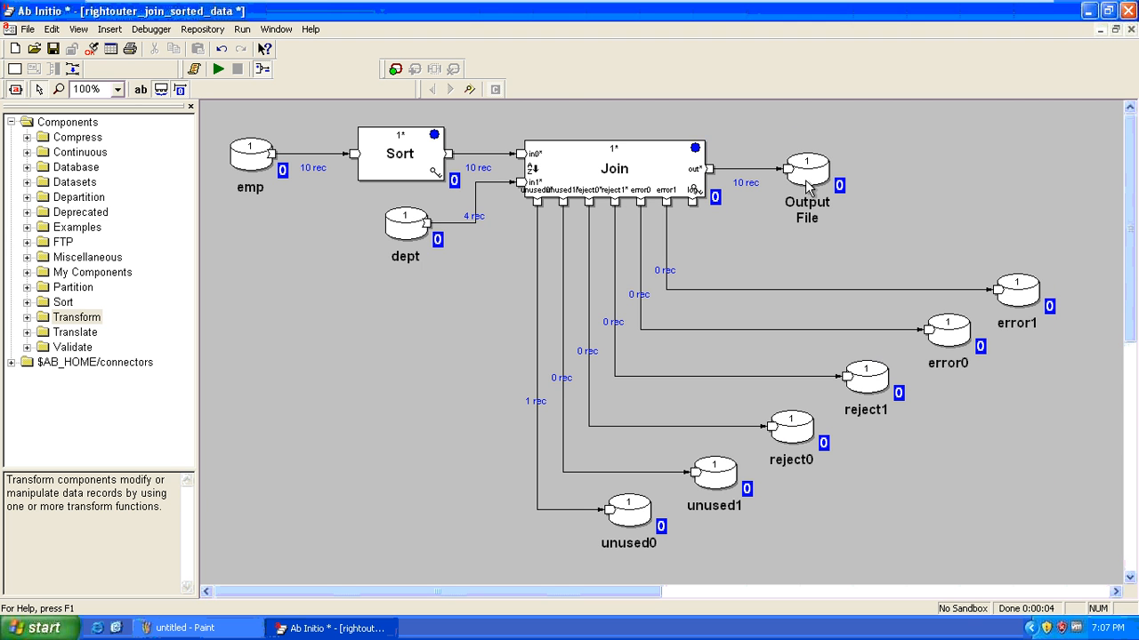
right_click(642, 507)
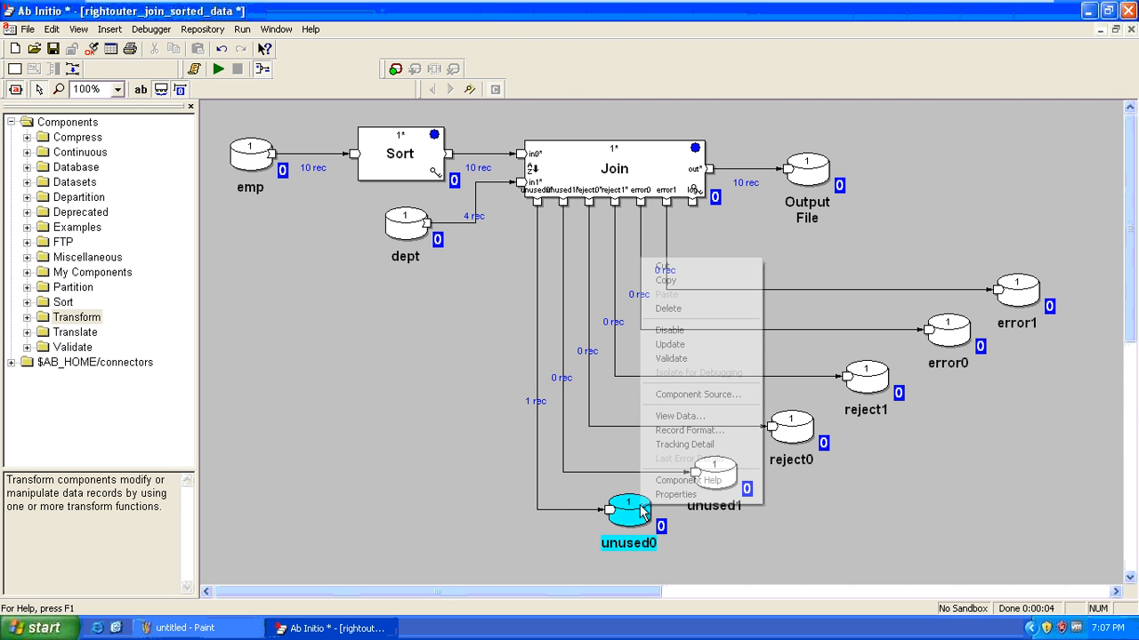
left_click(726, 414)
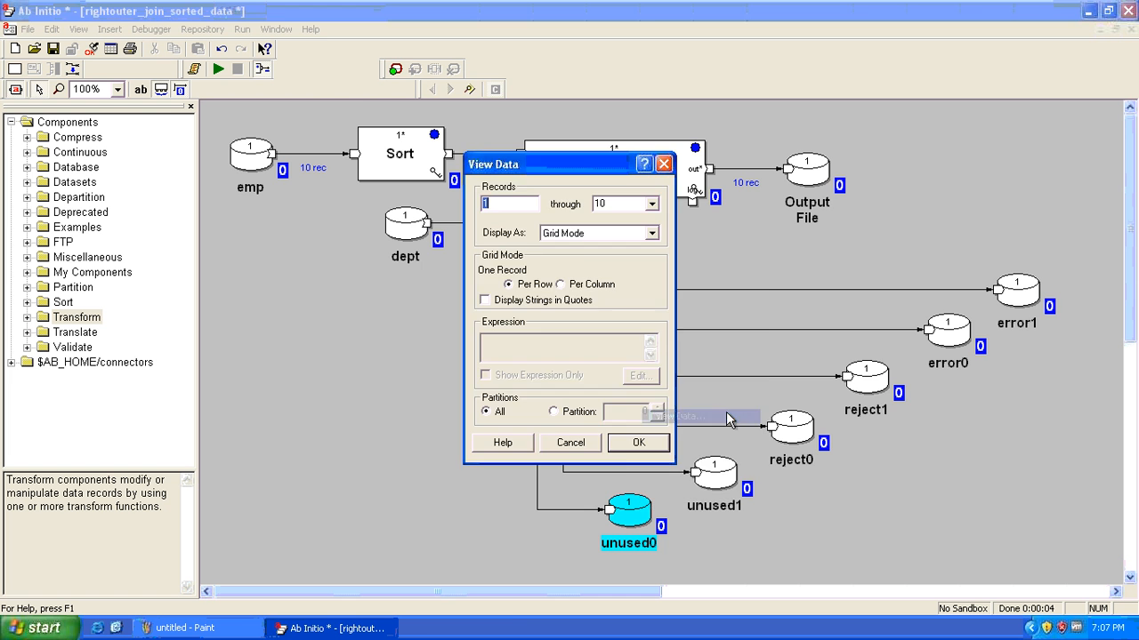
left_click(632, 442)
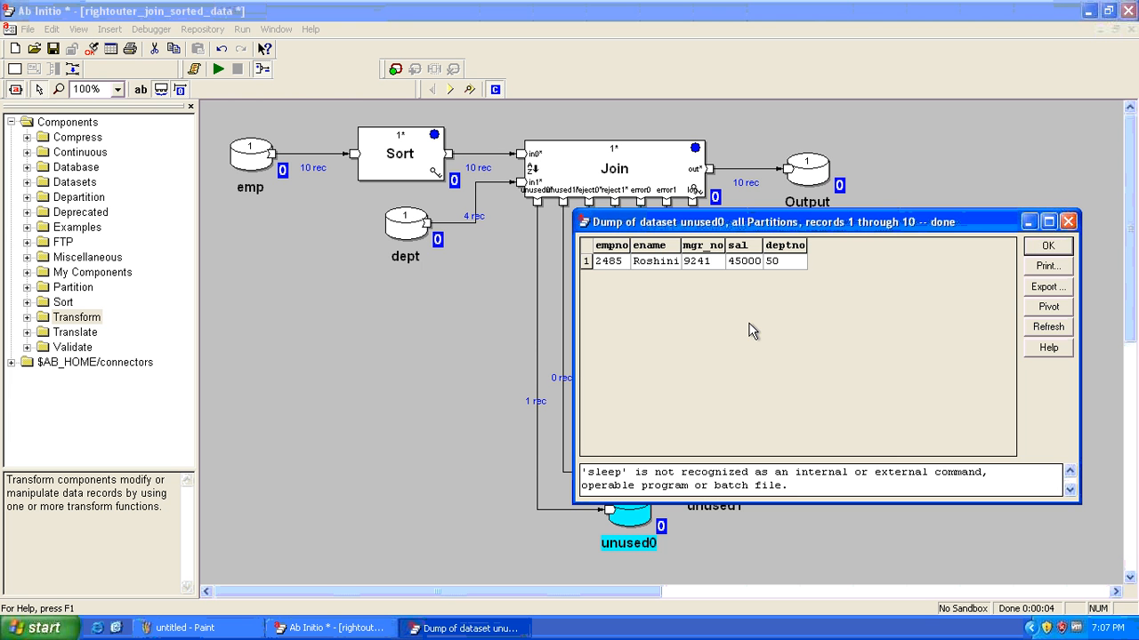
left_click_drag(614, 261, 779, 269)
left_click(780, 268)
key("Escape")
left_click(774, 258)
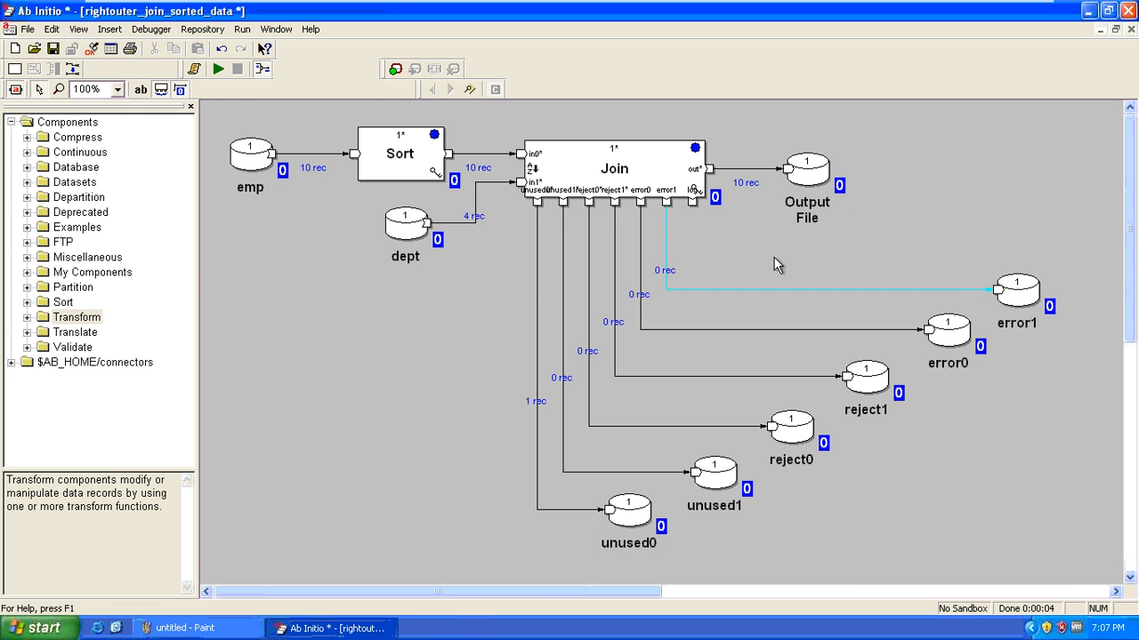
left_click(463, 278)
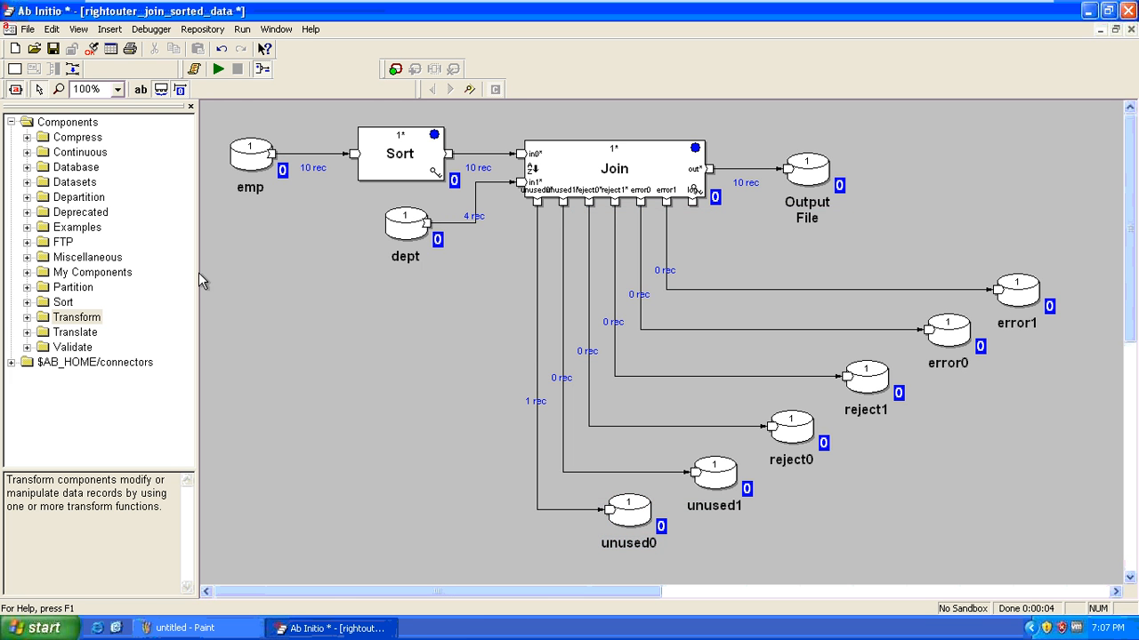
Open rightouter_join_sorted_data_rejectdata and run it: 9 to Output File, 1 each to reject1, error1, unused0
left_click(33, 47)
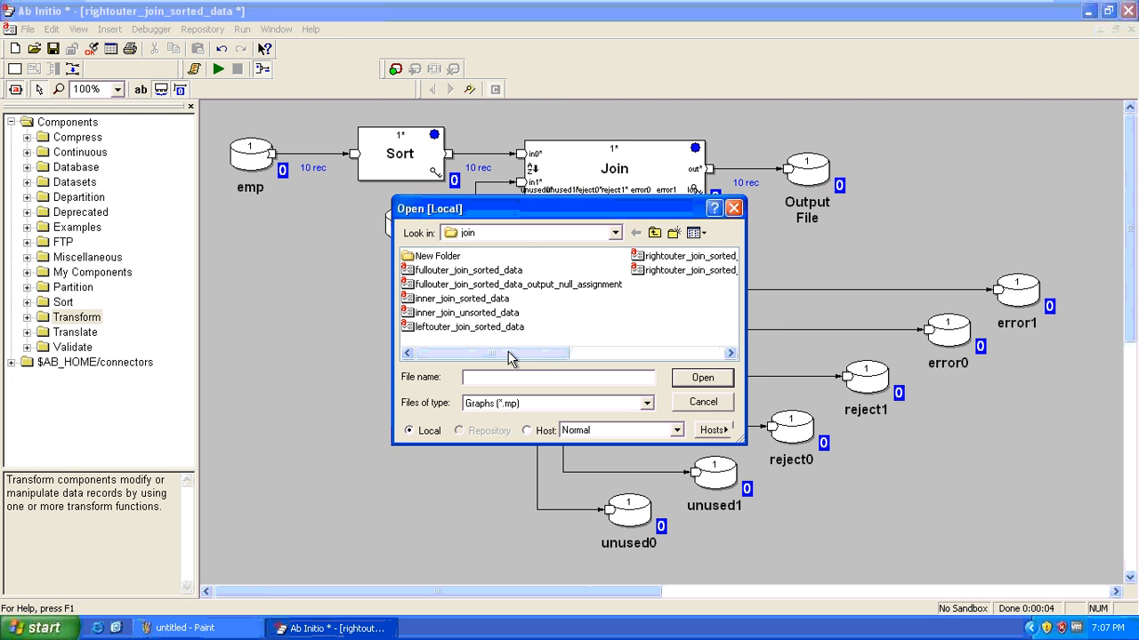
left_click_drag(525, 360, 670, 353)
double_click(506, 270)
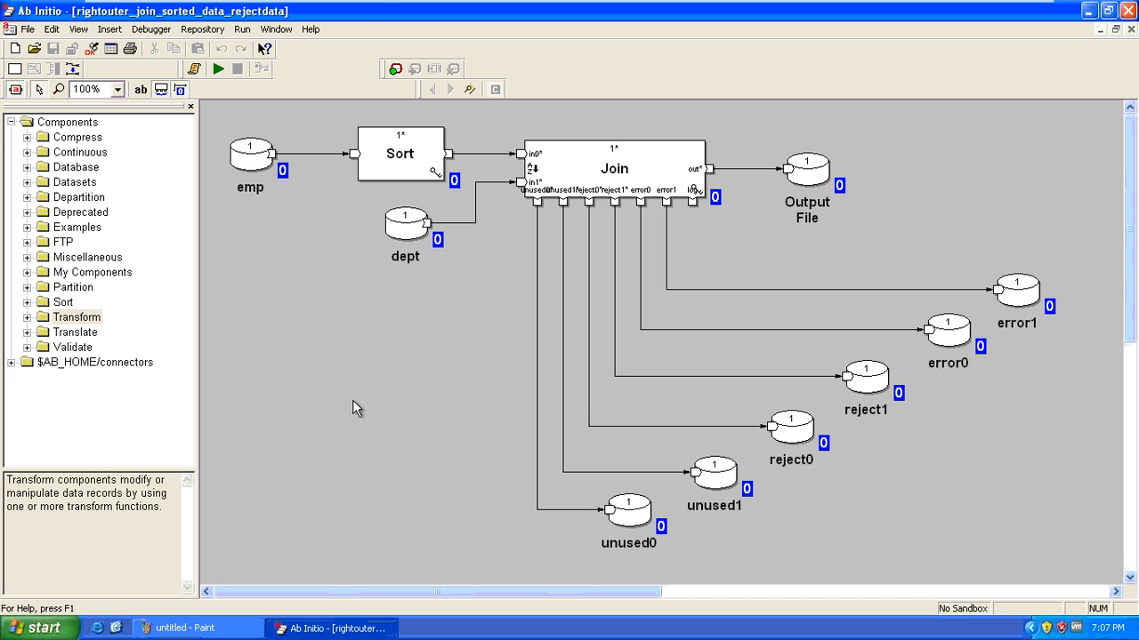
left_click(218, 69)
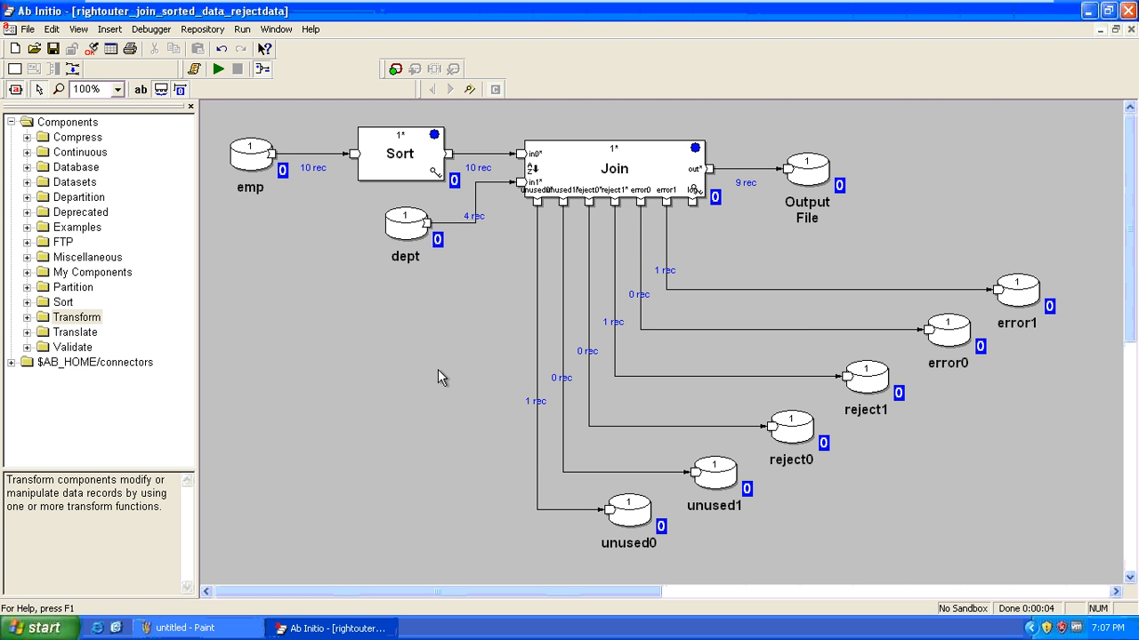
right_click(637, 516)
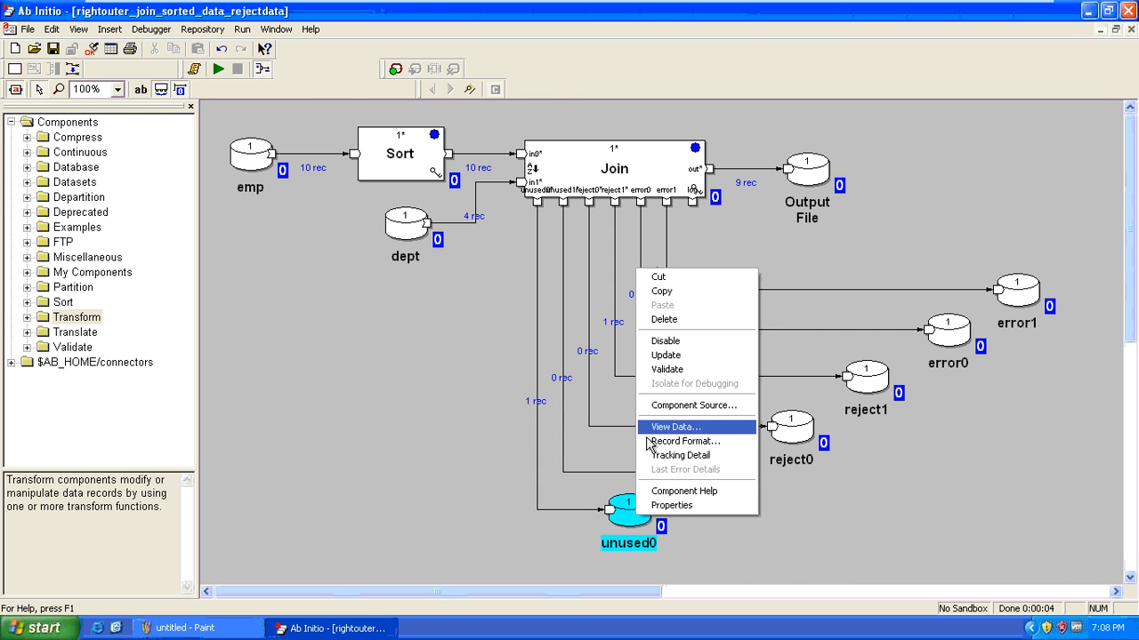
left_click(649, 427)
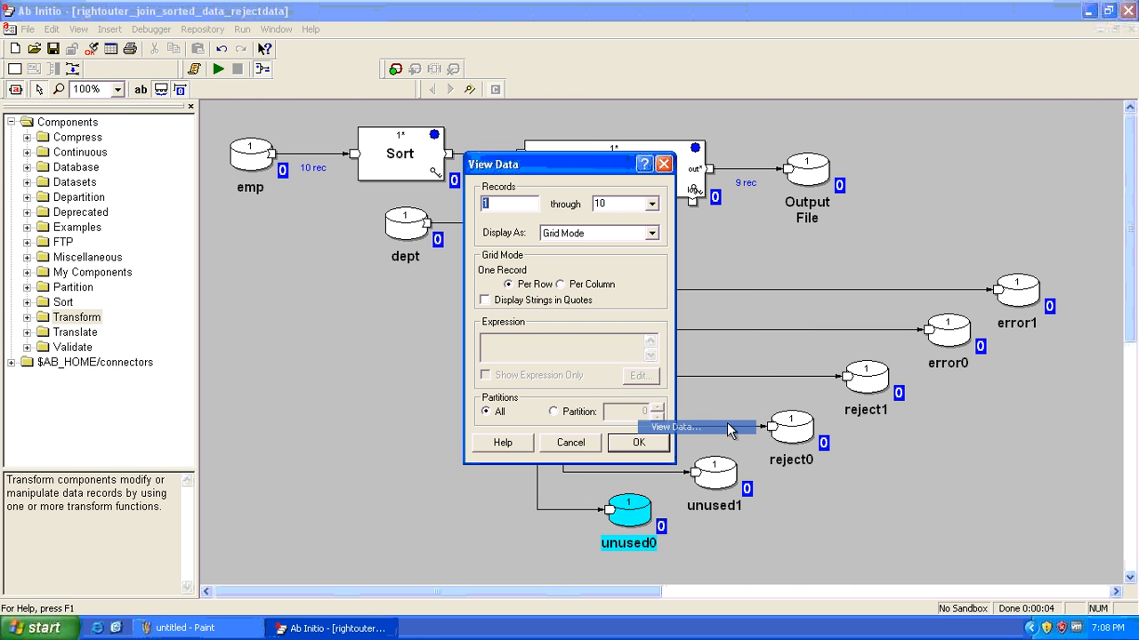
left_click(639, 442)
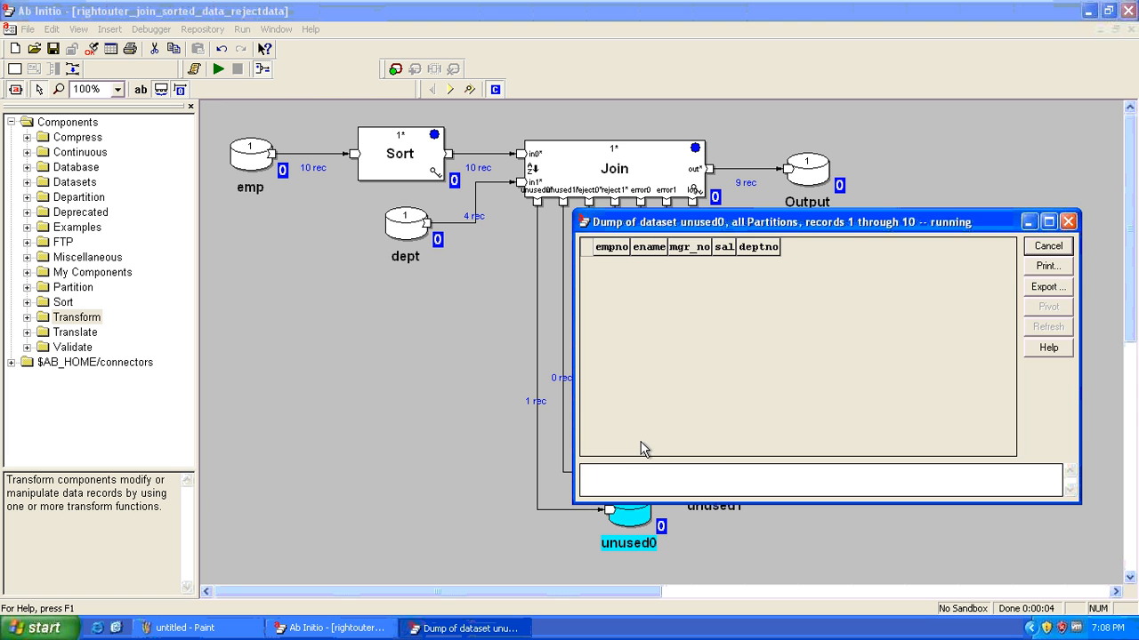
left_click(785, 271)
key("Escape")
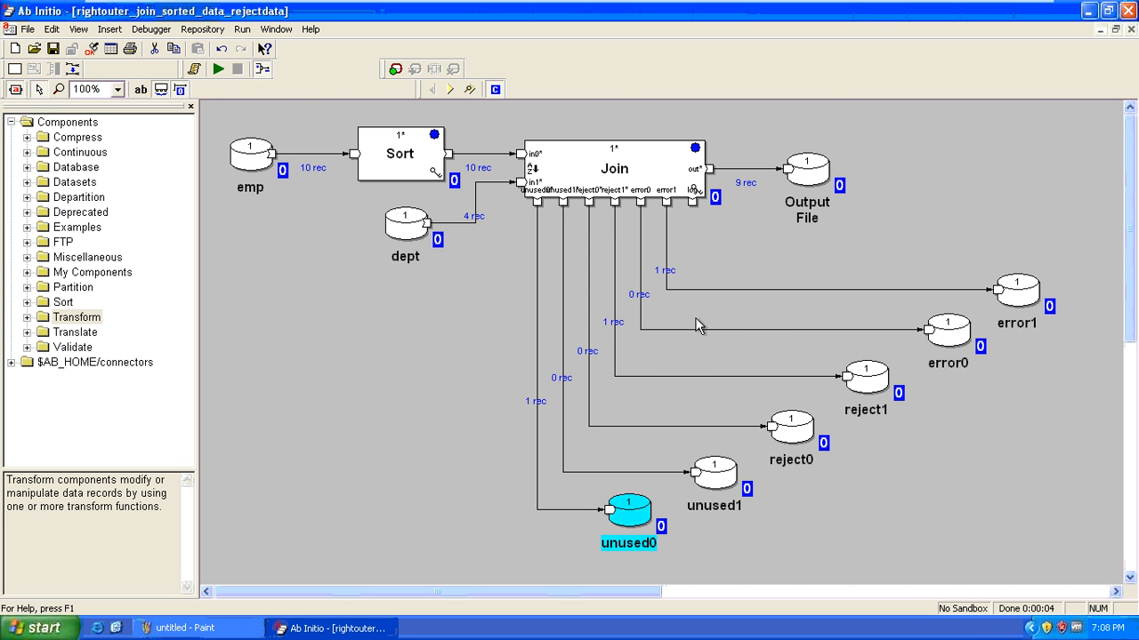
left_click(680, 376)
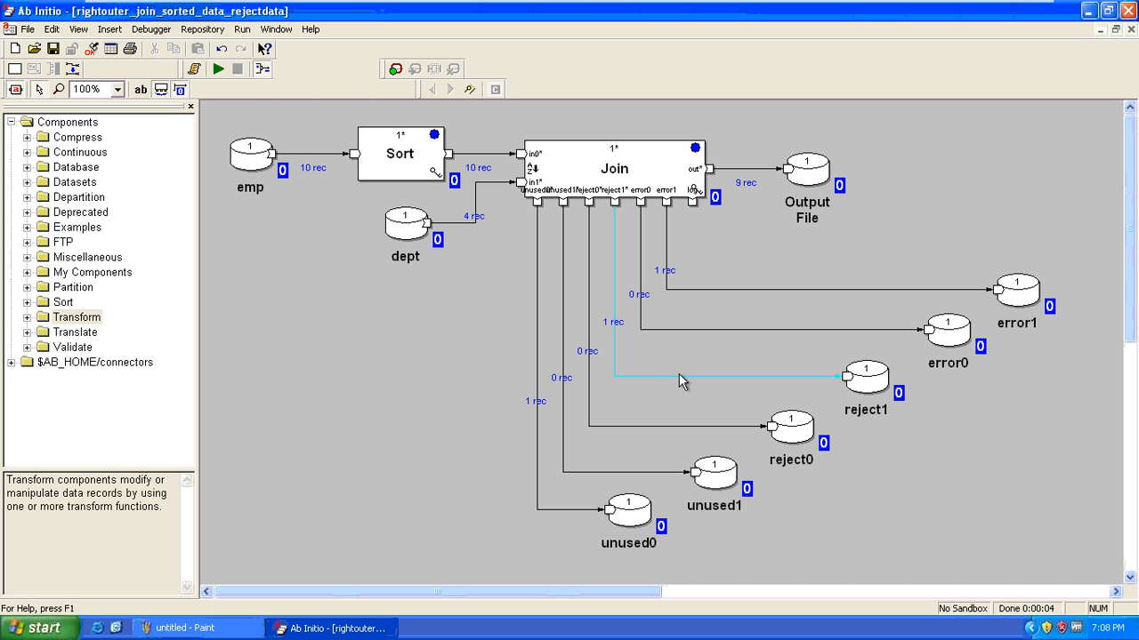
right_click(867, 377)
left_click(906, 535)
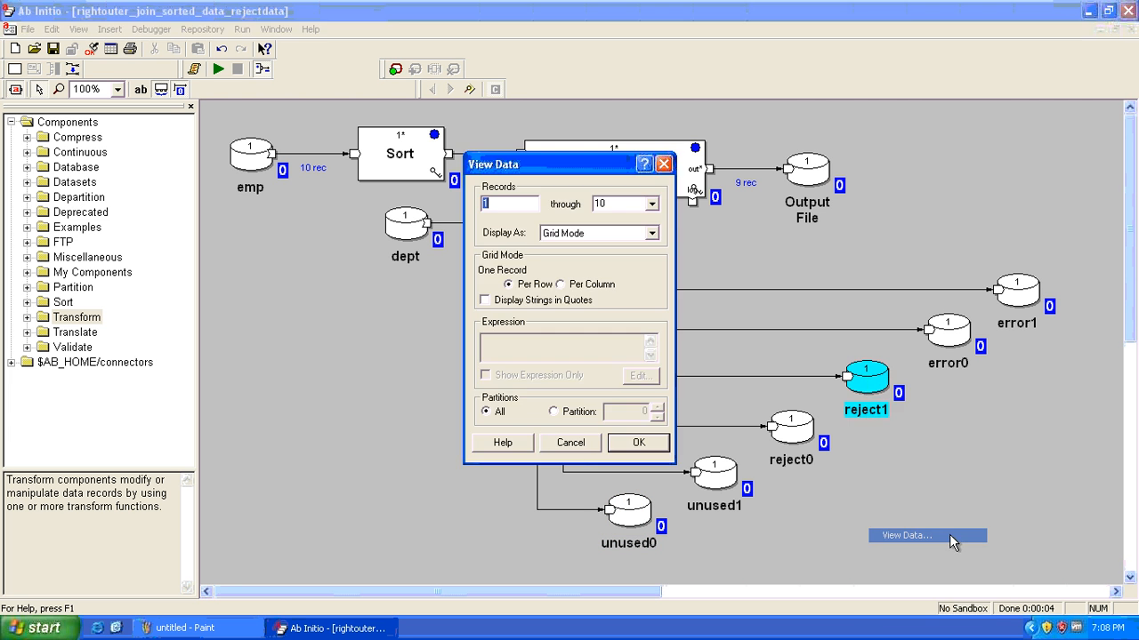
left_click(637, 443)
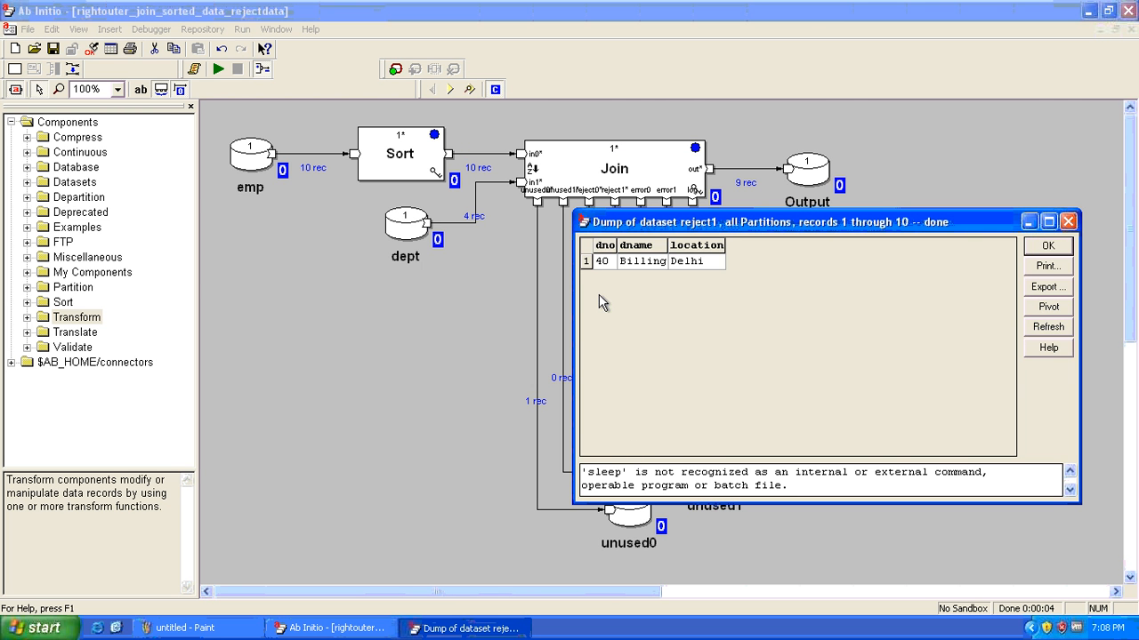
left_click_drag(601, 260, 705, 272)
key("Escape")
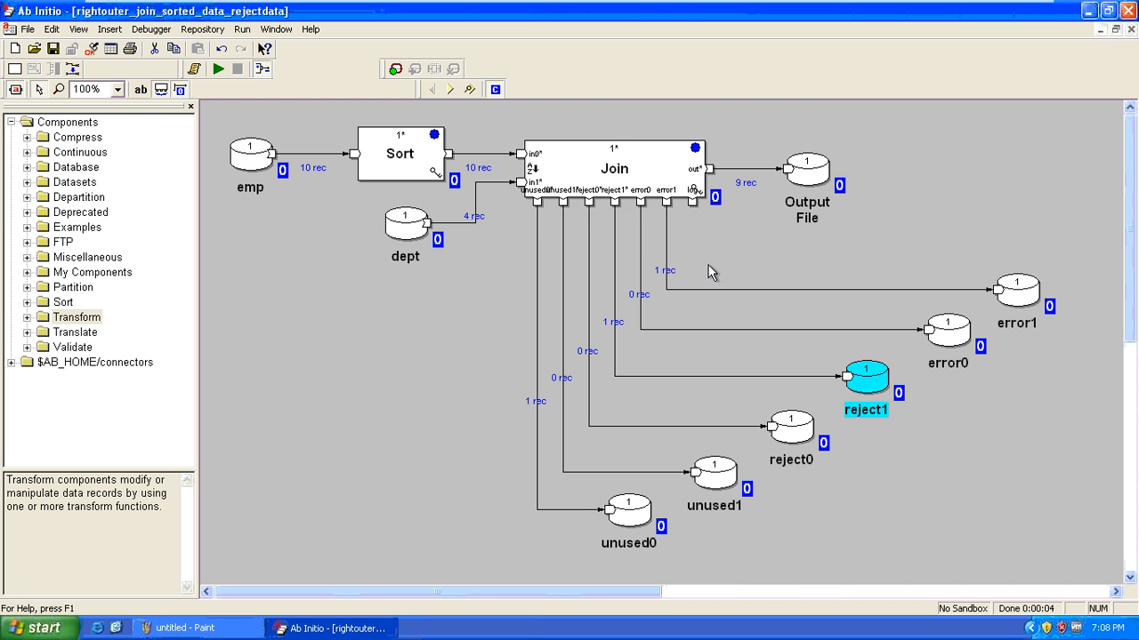
left_click(718, 259)
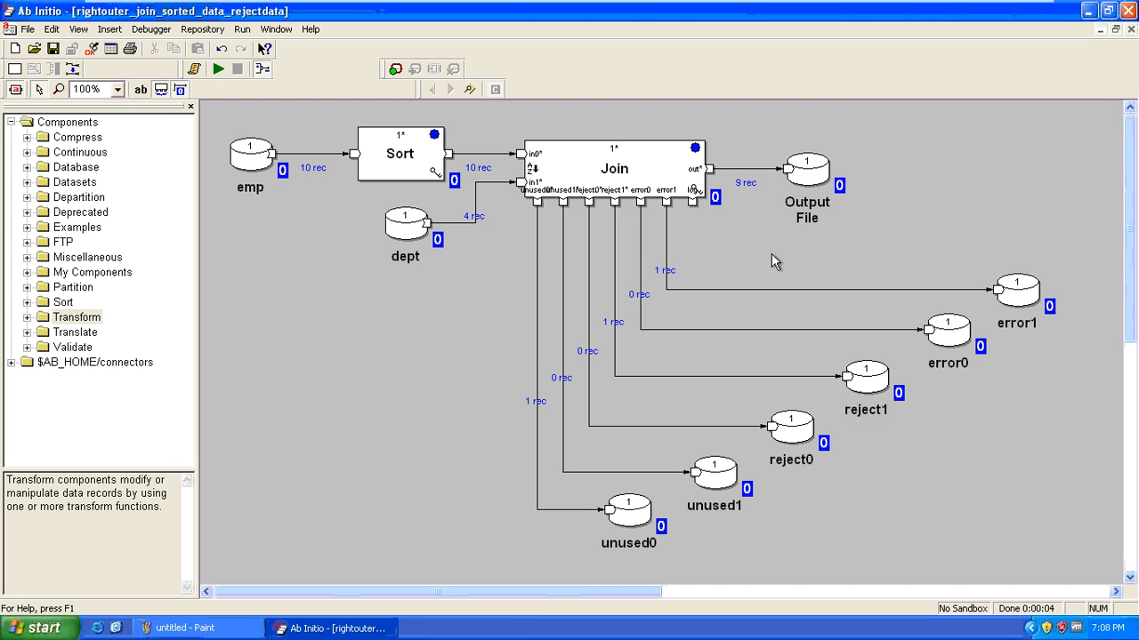
Review the Join output port's record format, starting at the empno field
double_click(709, 170)
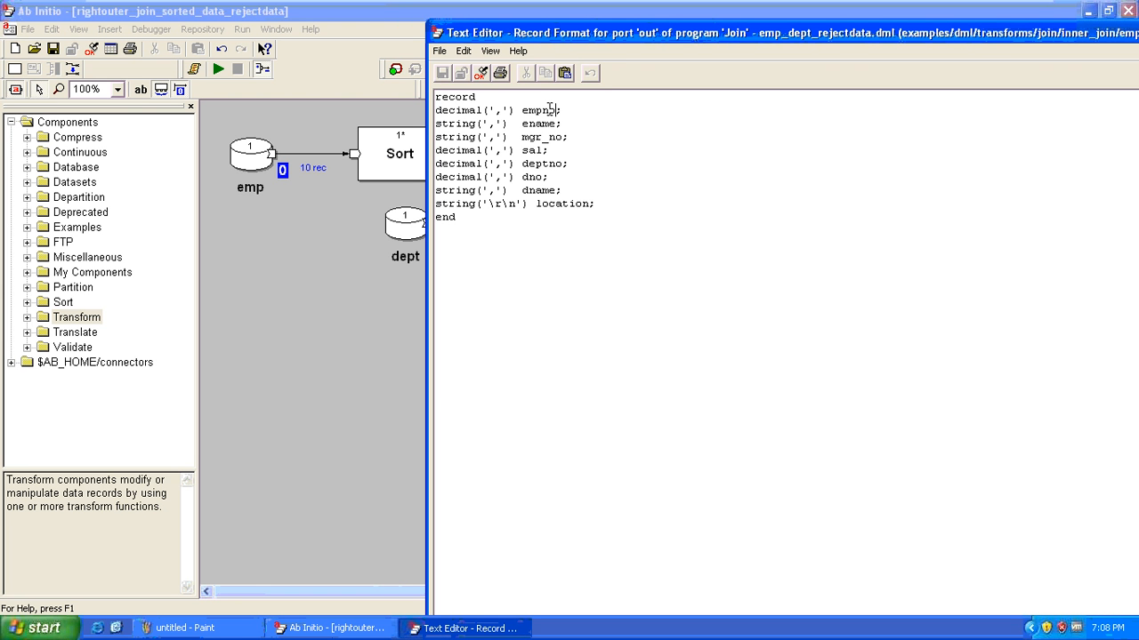
double_click(540, 109)
left_click(546, 151)
key("alt+F4")
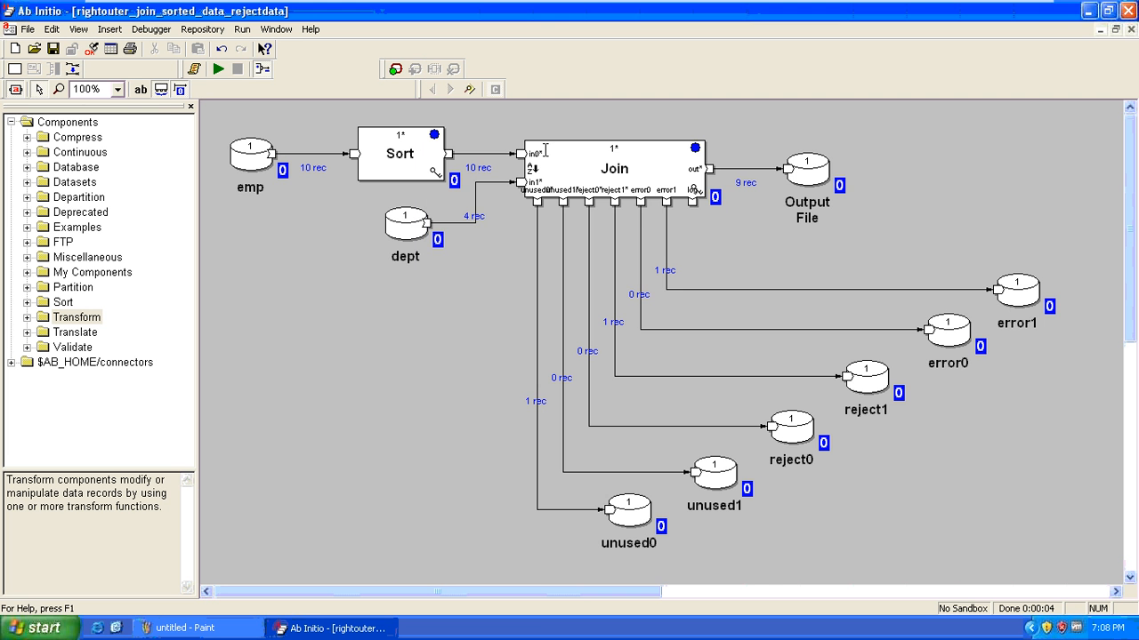
right_click(1012, 311)
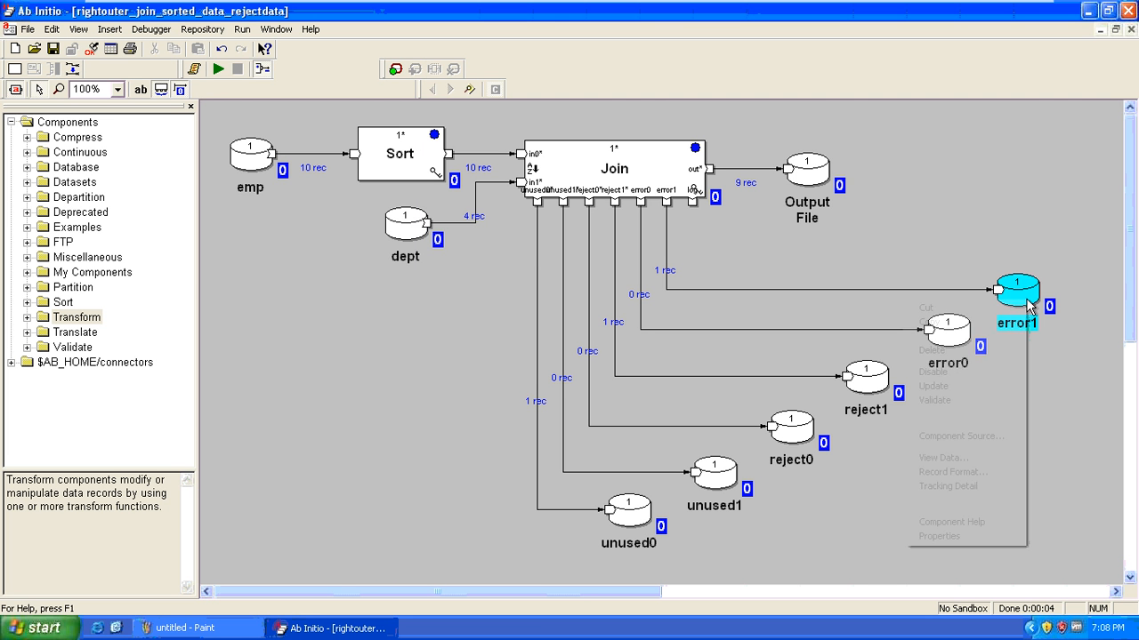
left_click(930, 210)
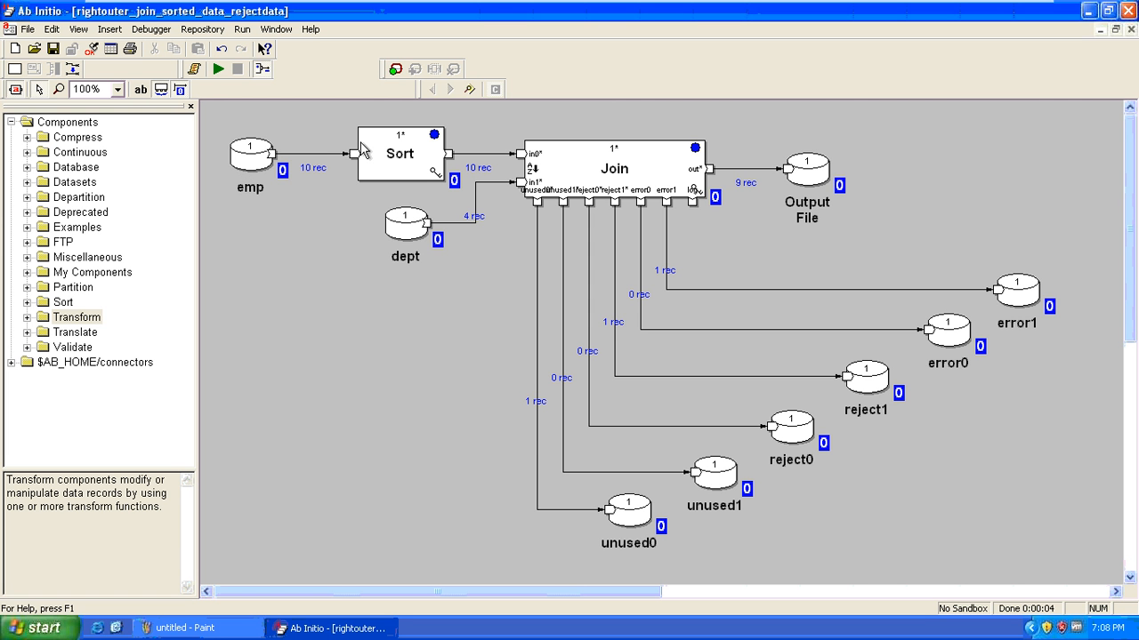
Check the Output File record format, then return to the rightouter_join_sorted_data graph
left_click(791, 174)
double_click(791, 174)
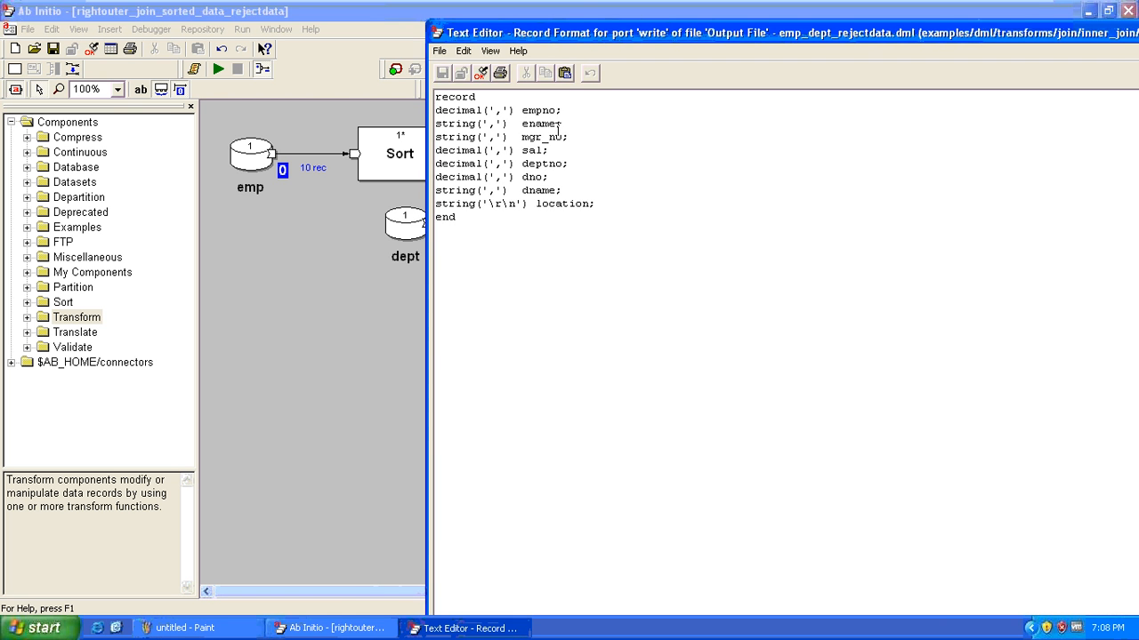
key("alt+F4")
key("ctrl+Tab")
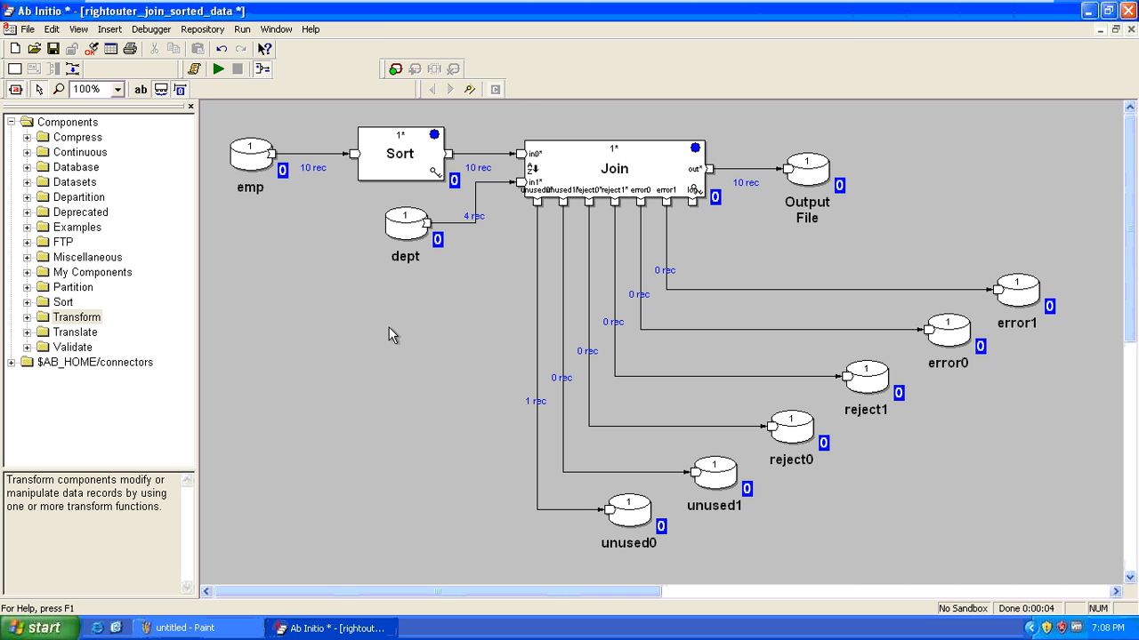
View Output File records 1 through 10, noting row 10's NULL employee fields
right_click(810, 167)
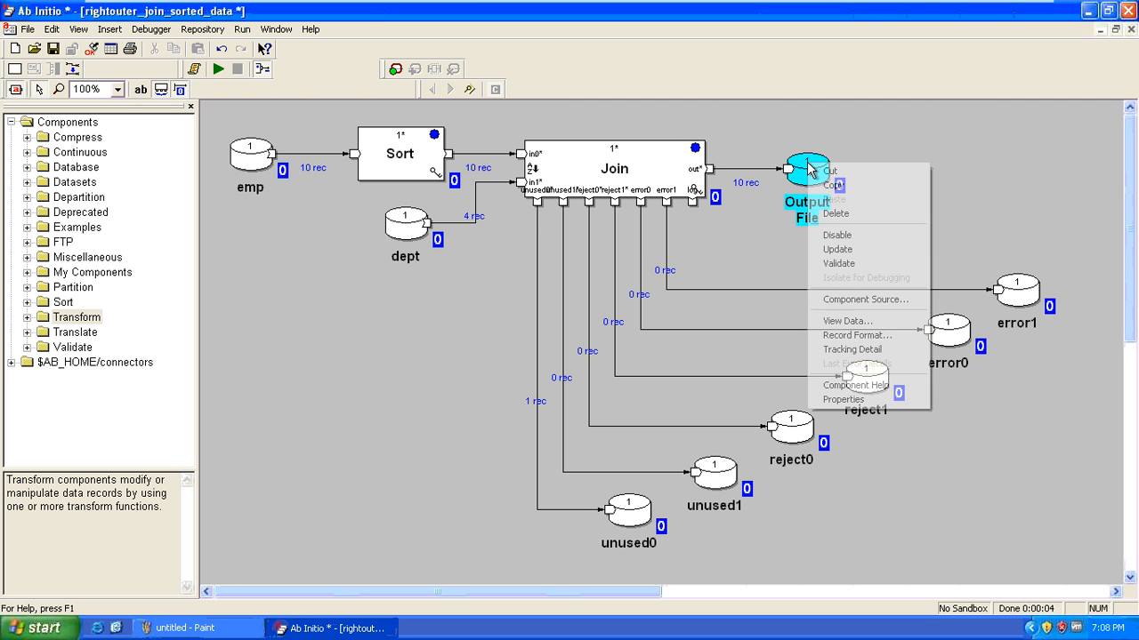
left_click(876, 320)
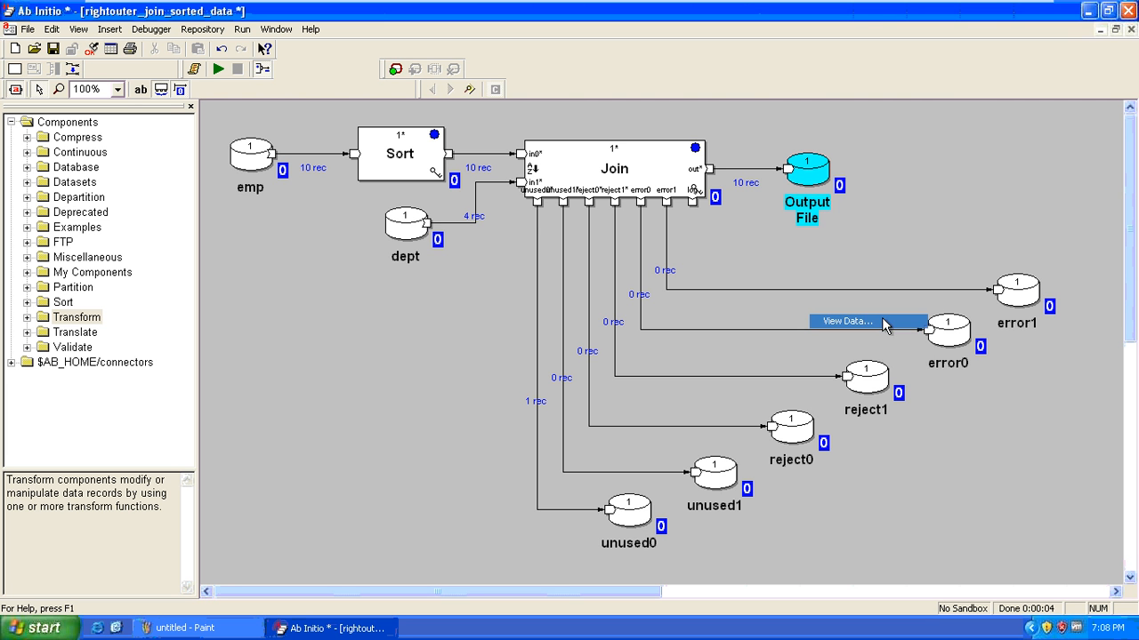
left_click(637, 443)
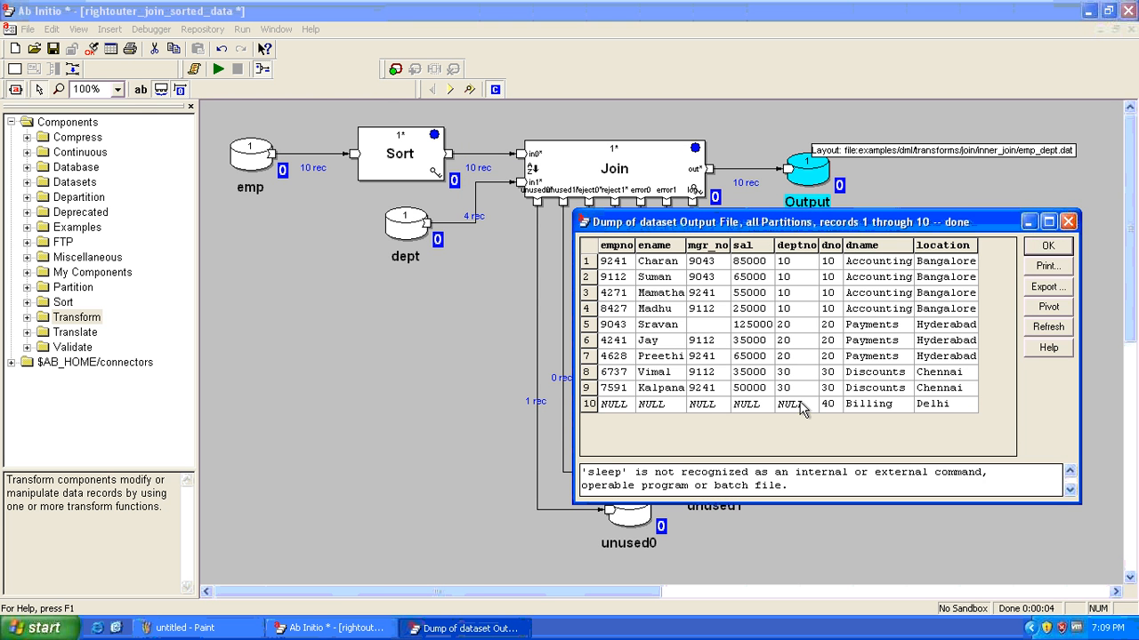
left_click_drag(801, 411, 614, 411)
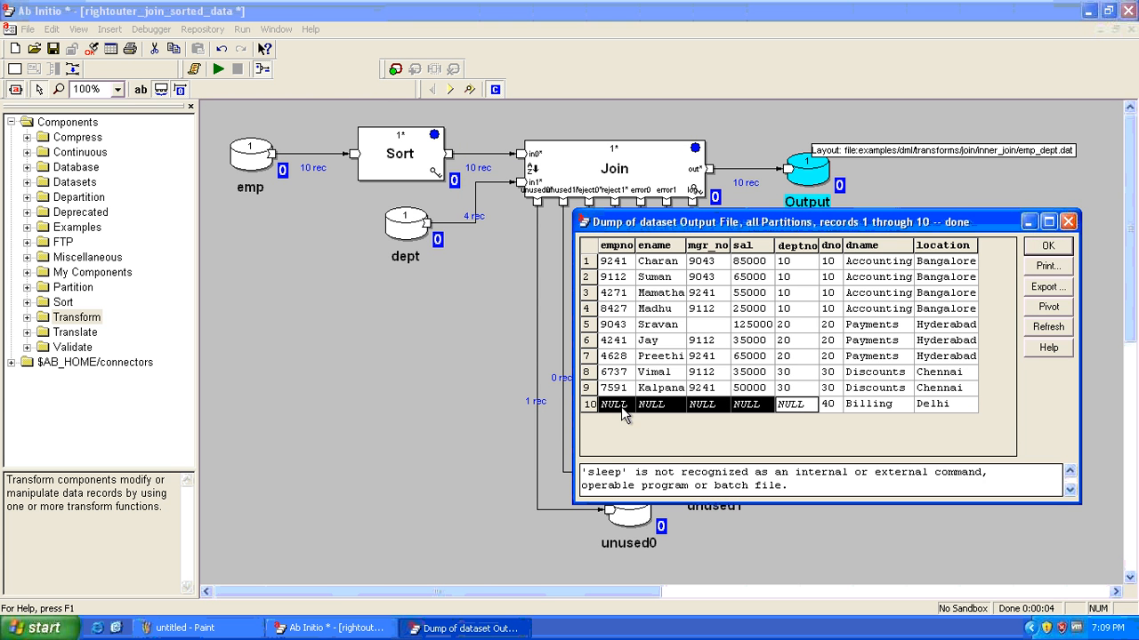
left_click(837, 405)
key("Escape")
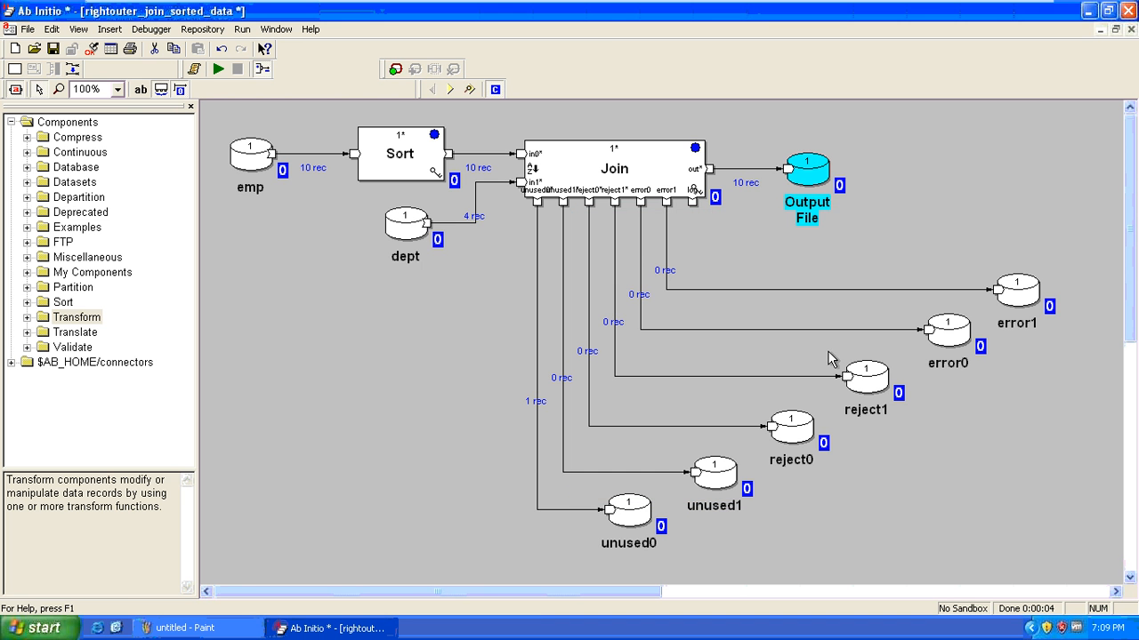
Review the emp_dept_rejectdata.dml output record format and its NULL defaults for empno through deptno
double_click(789, 170)
double_click(575, 112)
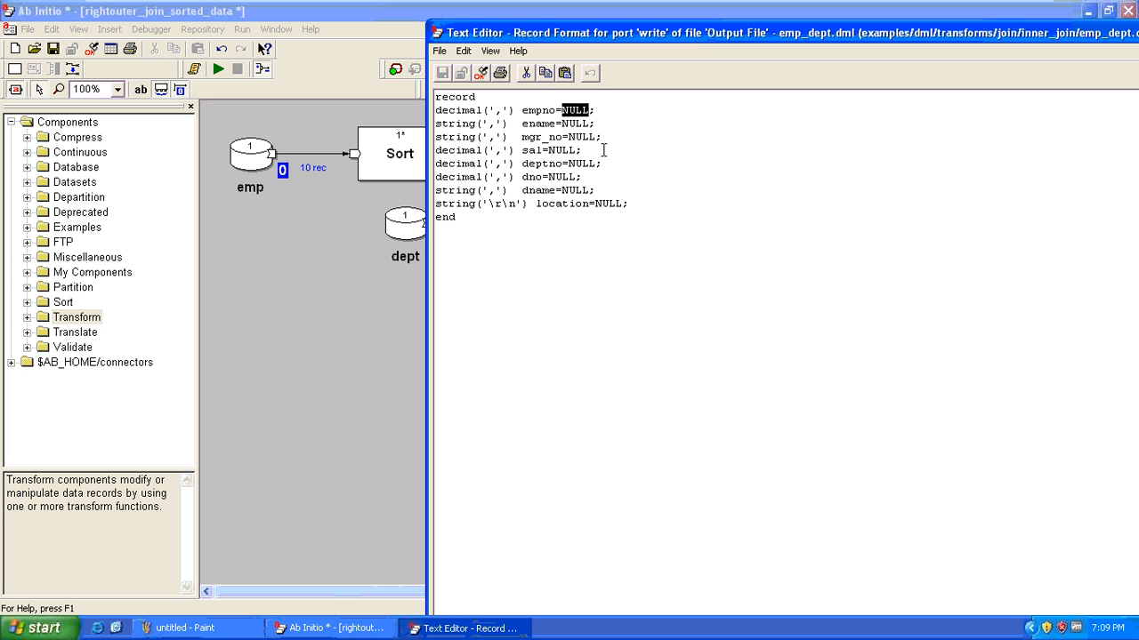
left_click_drag(608, 163, 435, 119)
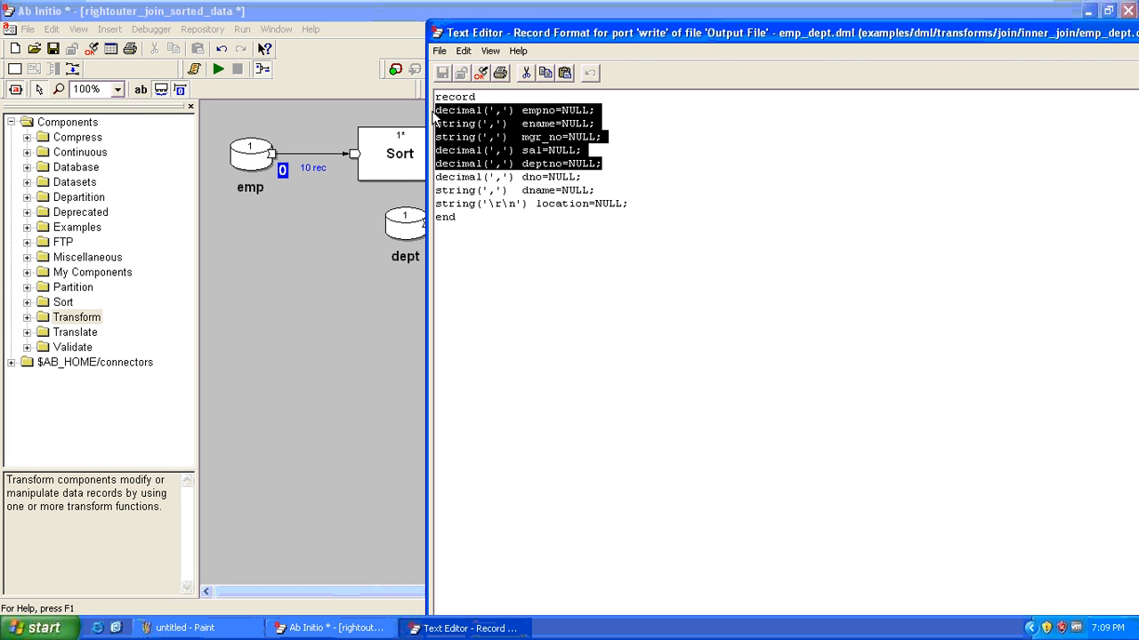
key("alt+F4")
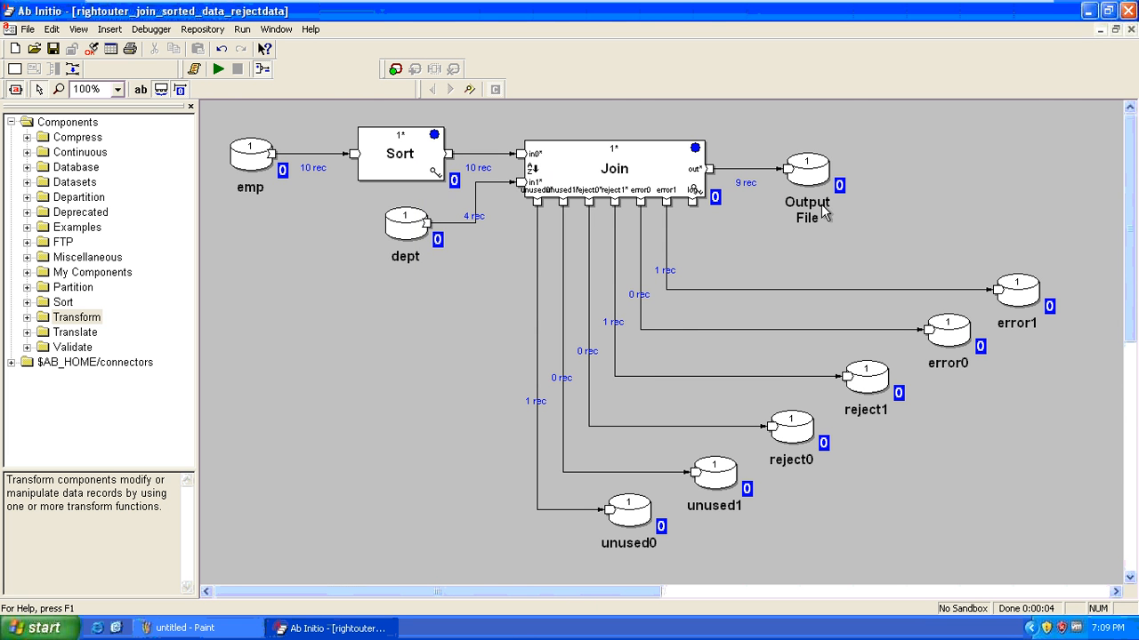
left_click(788, 170)
double_click(788, 170)
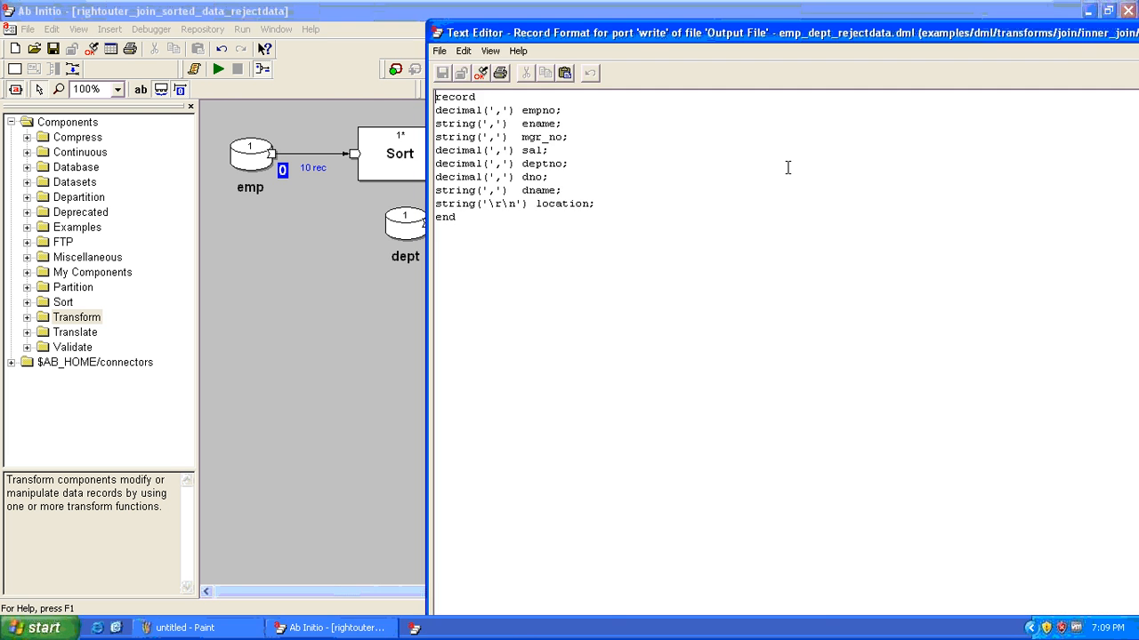
key("alt+F4")
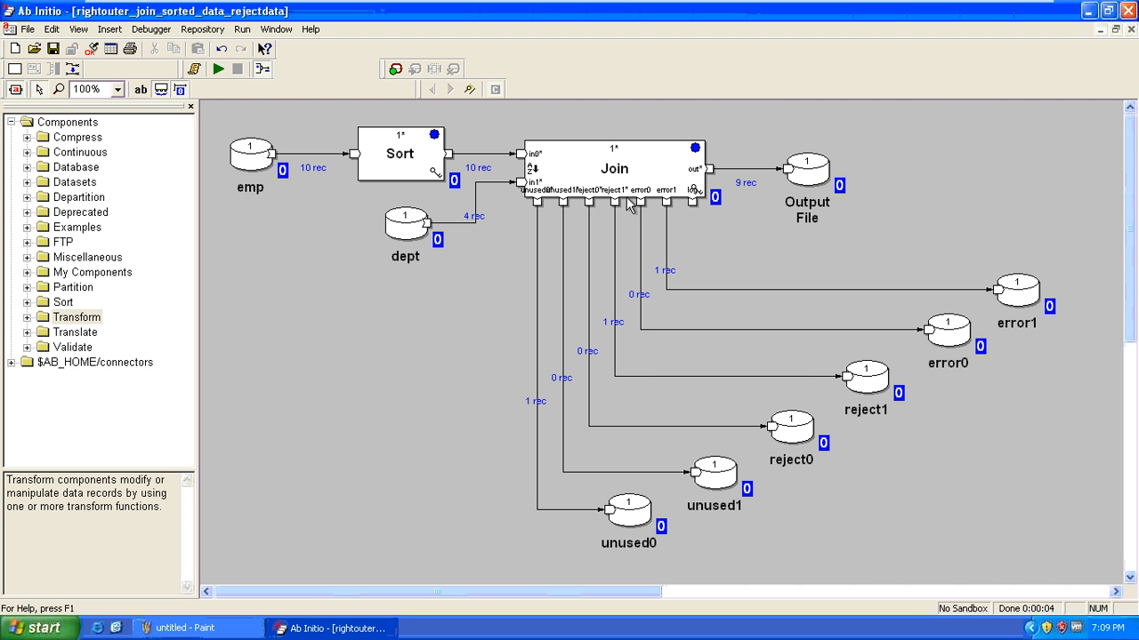
right_click(873, 378)
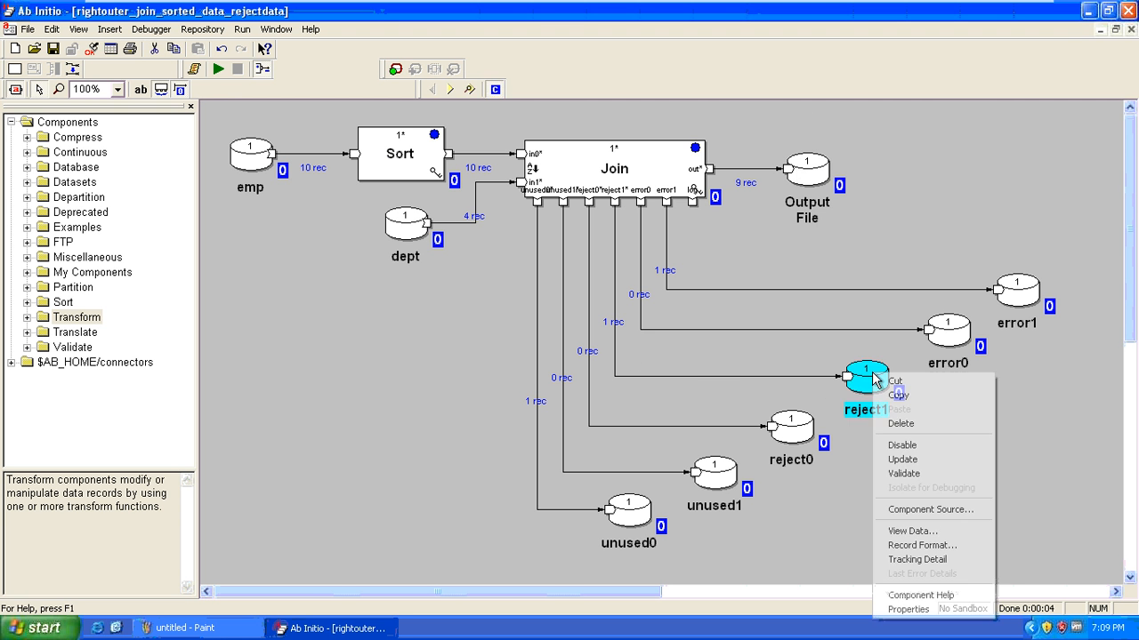
left_click(912, 531)
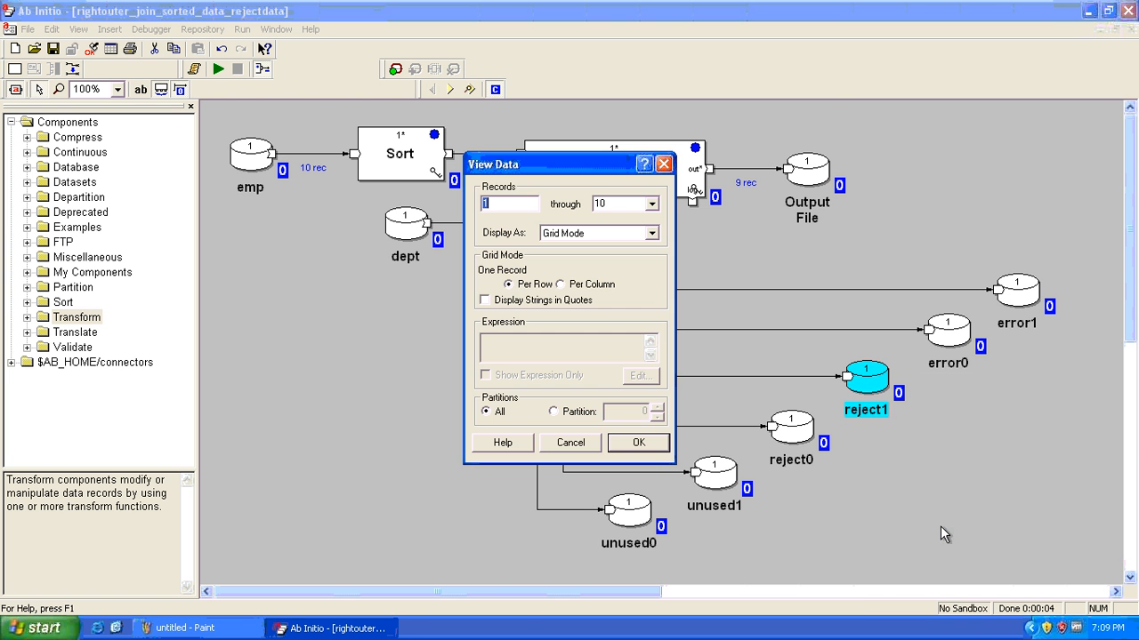
left_click(642, 439)
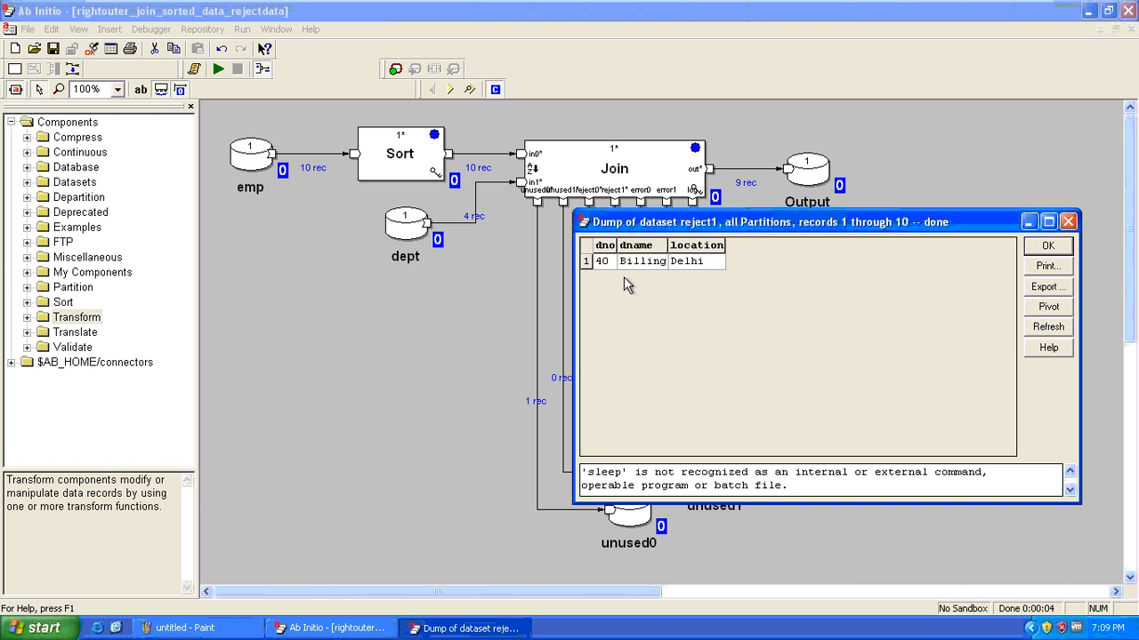
left_click(589, 260)
key("Escape")
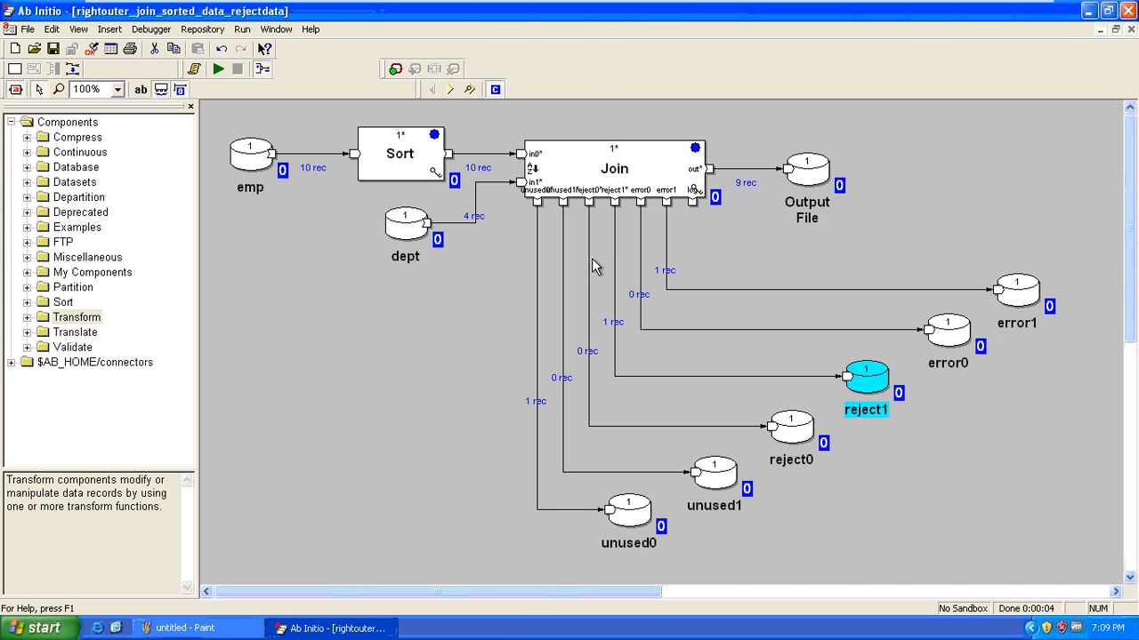
right_click(1007, 310)
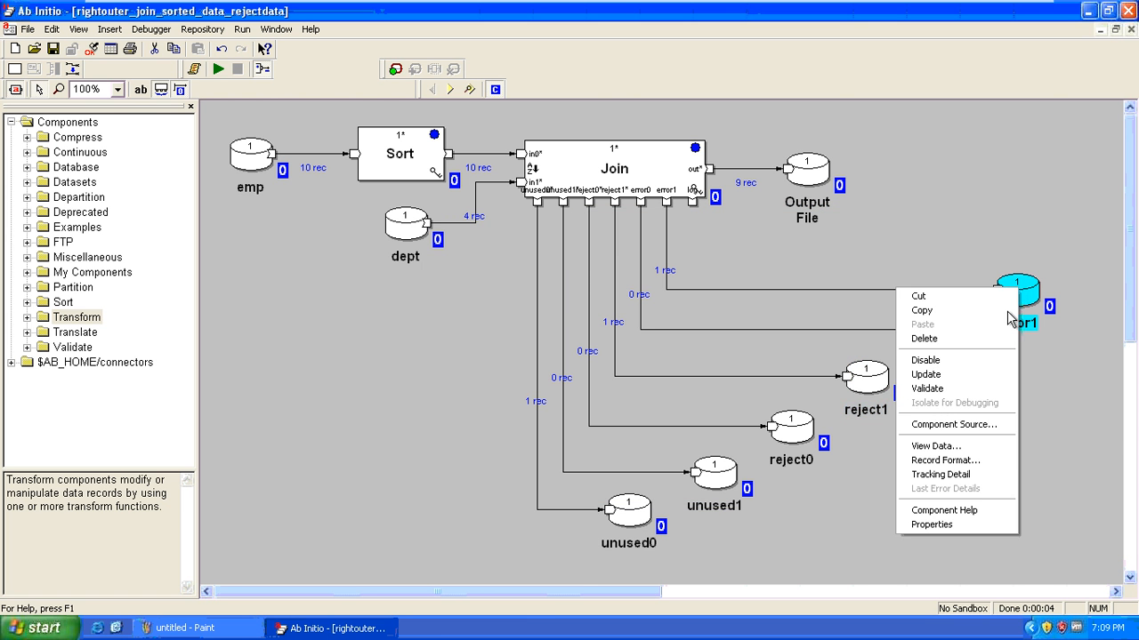
left_click(934, 445)
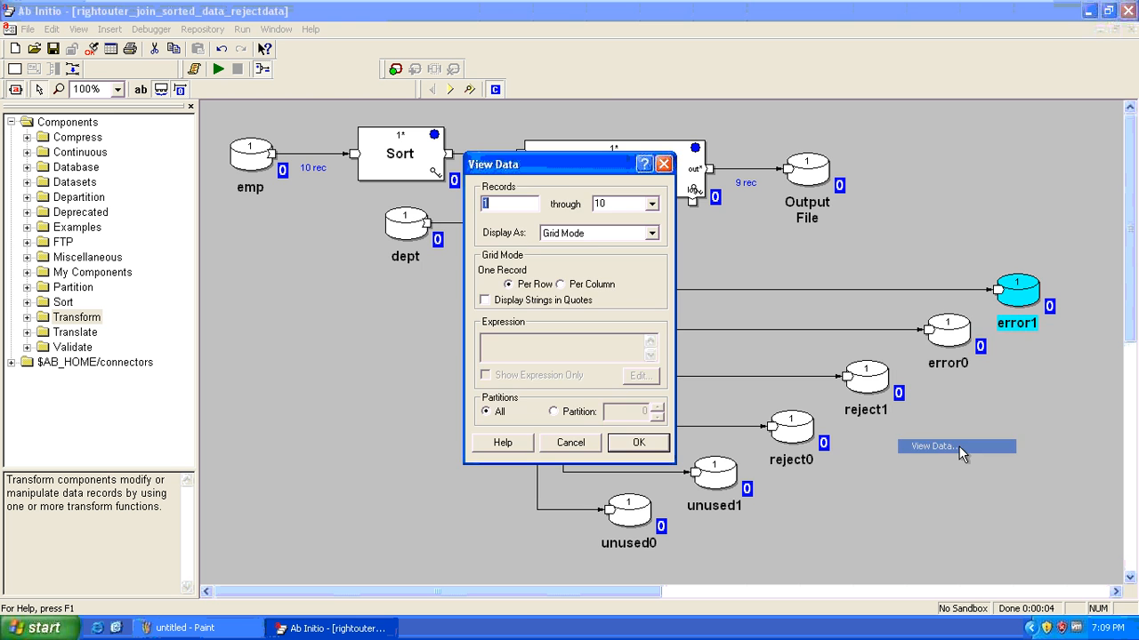
left_click(638, 444)
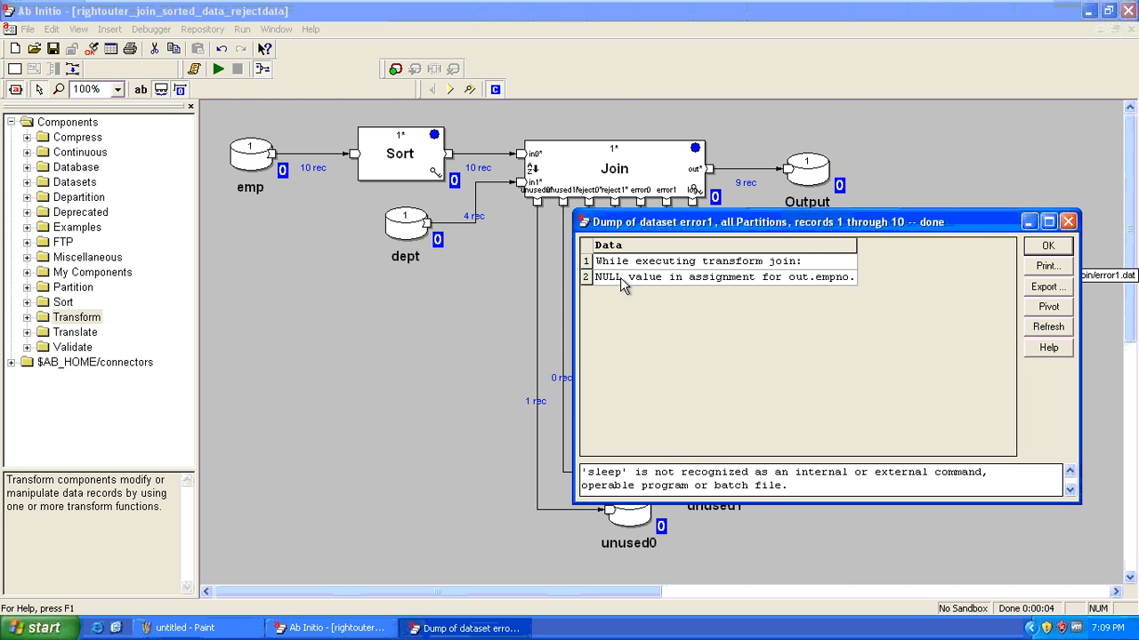
key("Escape")
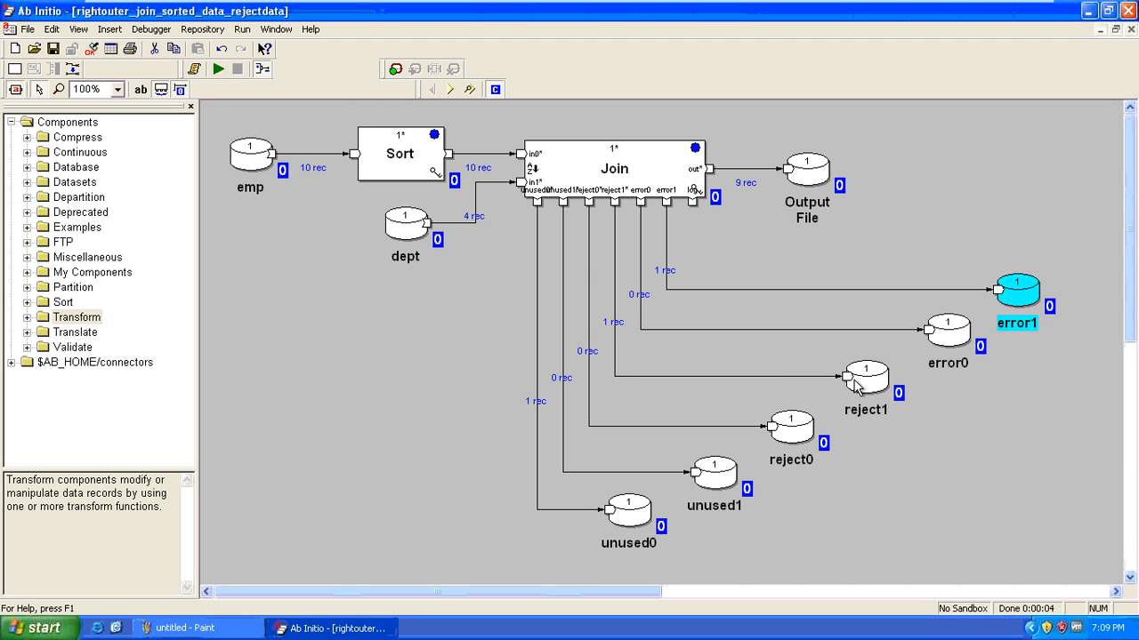
left_click(925, 247)
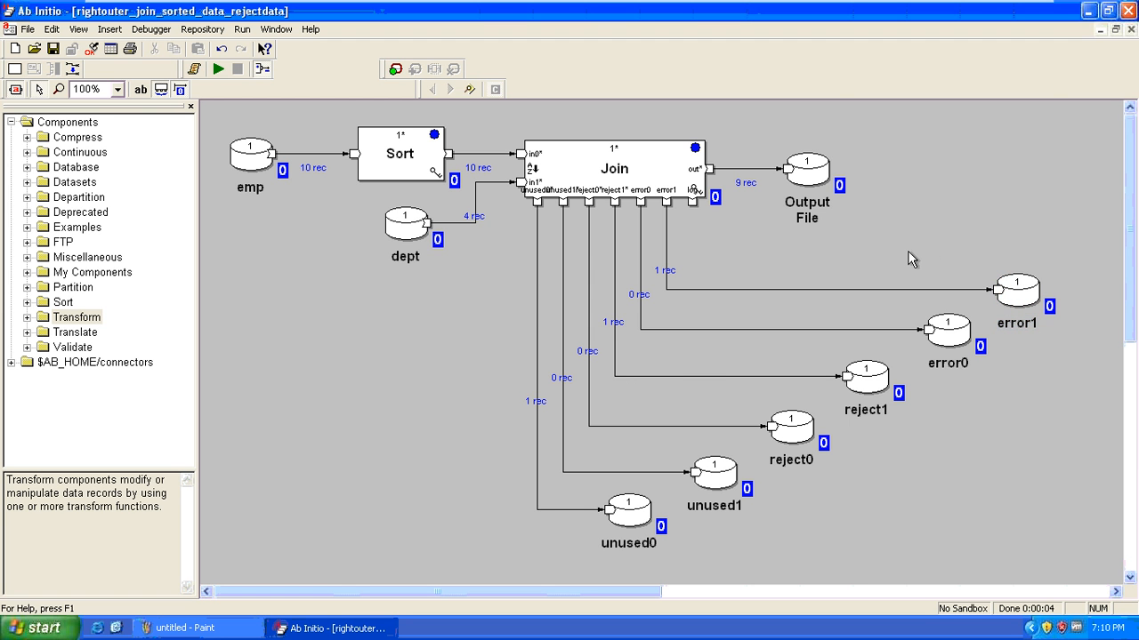
double_click(580, 185)
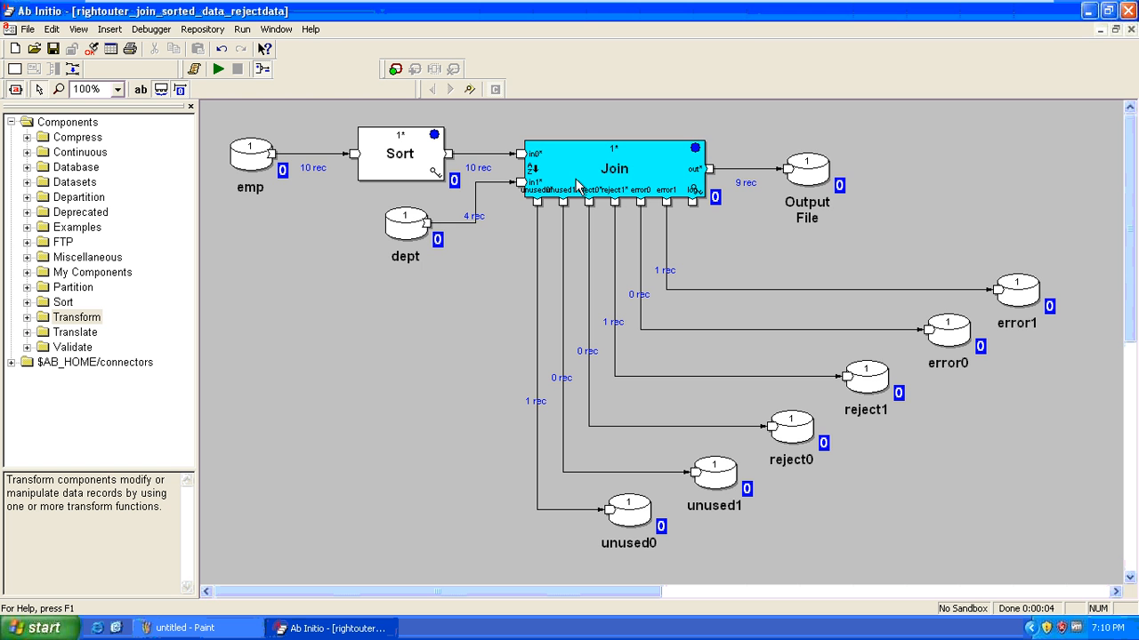
left_click(807, 177)
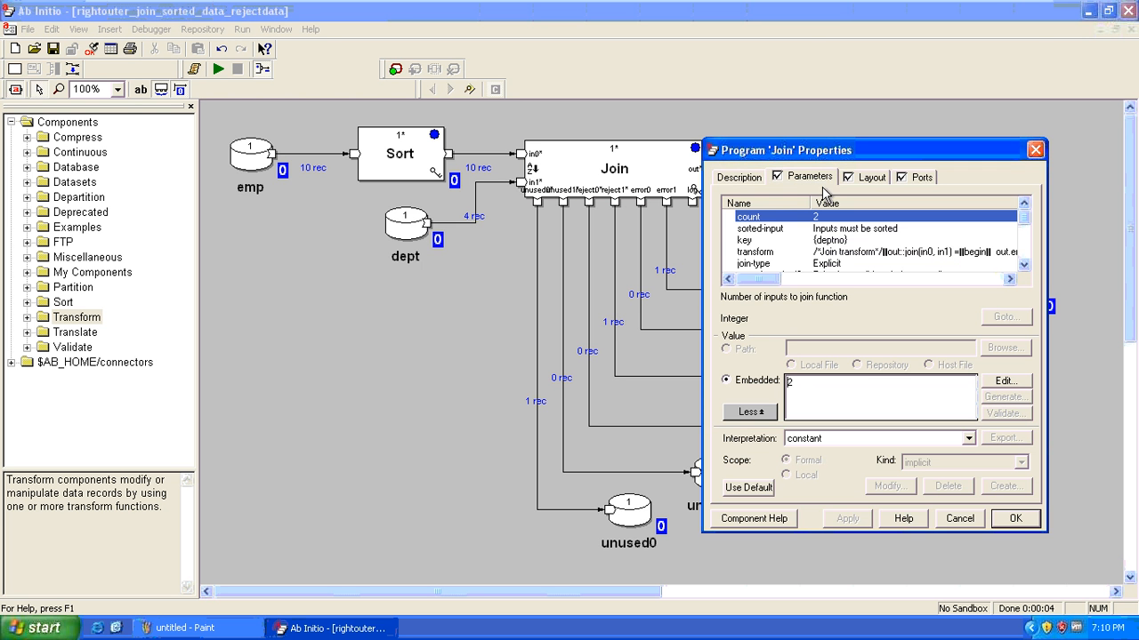
left_click(1024, 264)
left_click(1023, 264)
left_click(1023, 264)
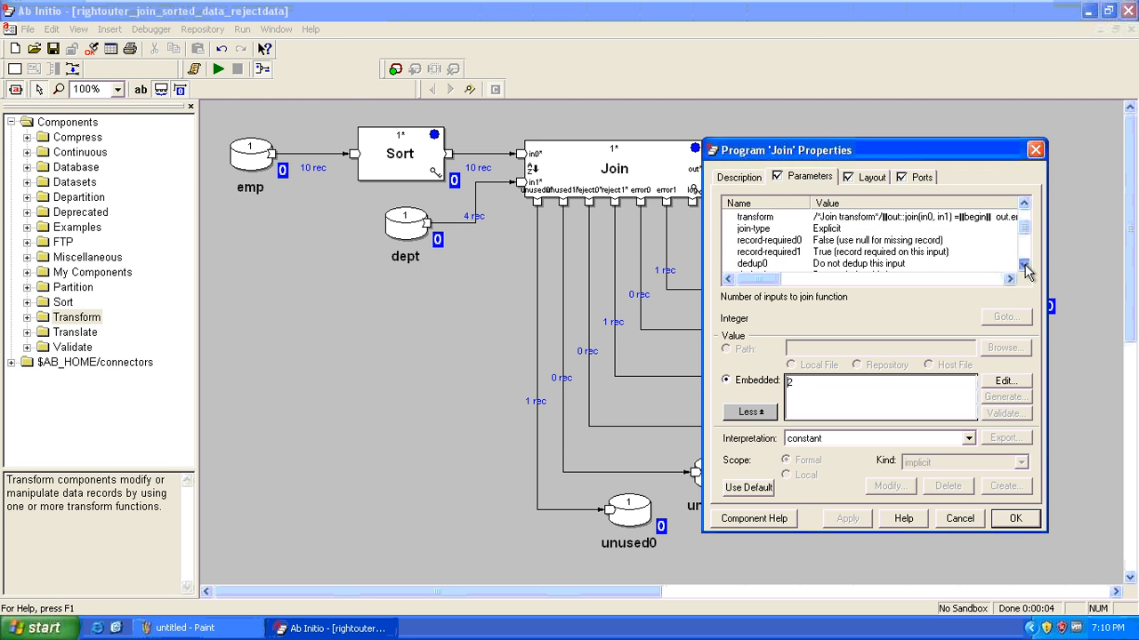
left_click(756, 231)
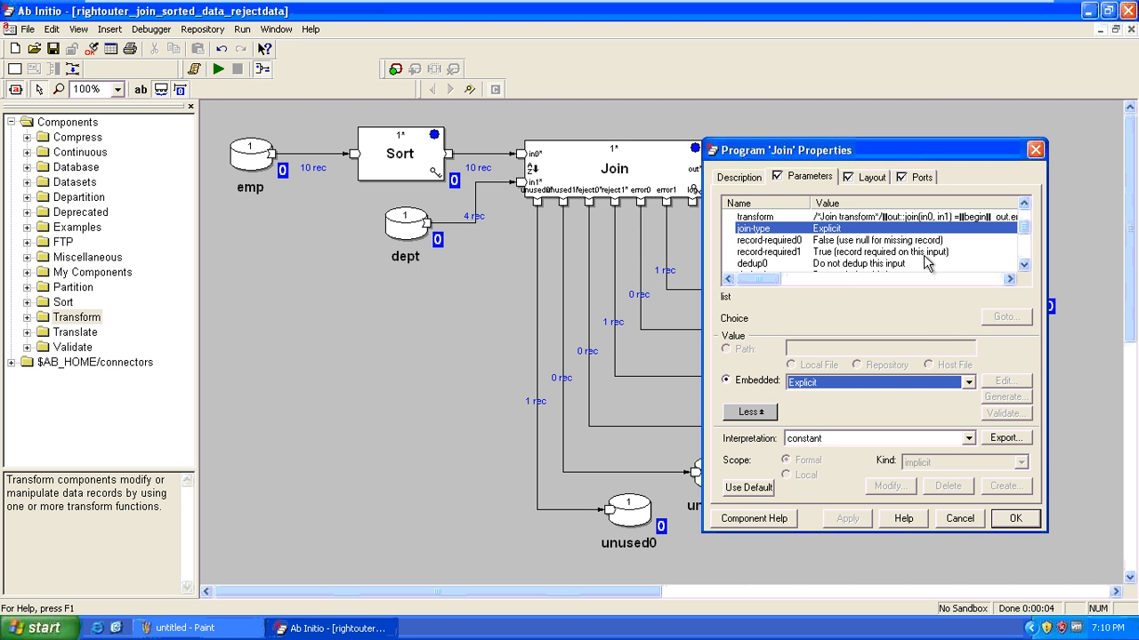
key("Escape")
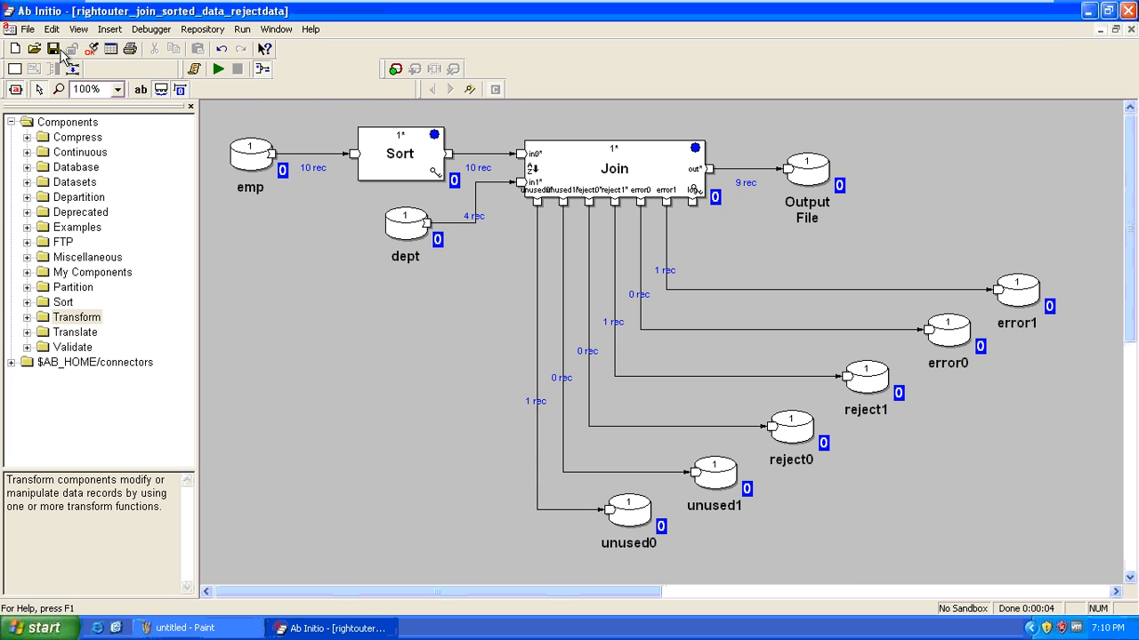
left_click(34, 49)
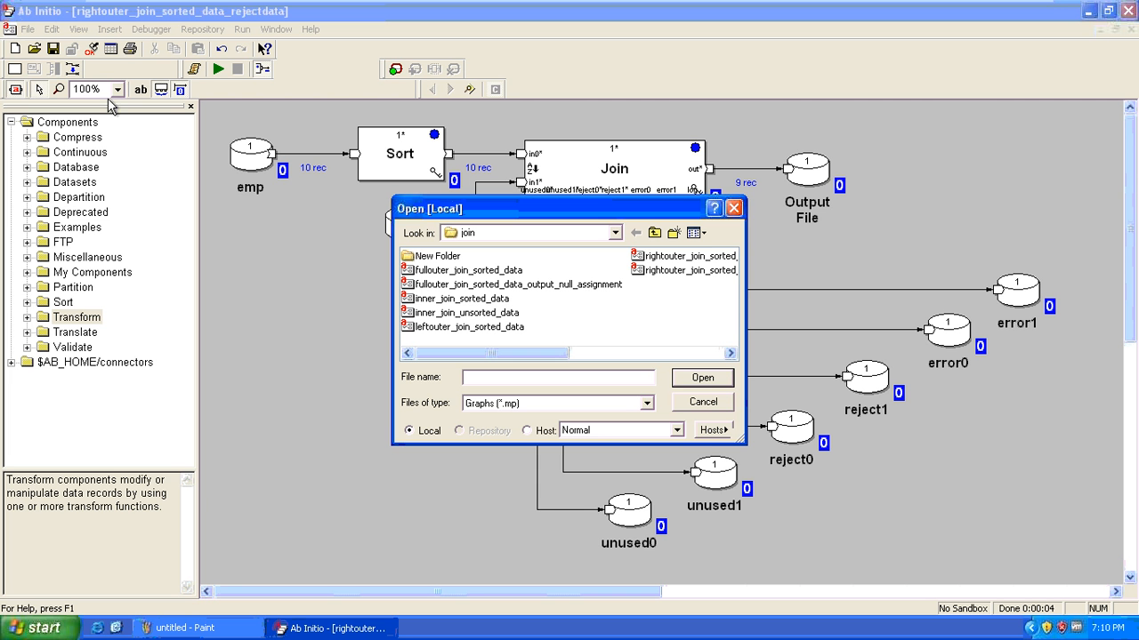
Open fullouter_join_sorted_data_output_null_assignment and run it, sending 11 records to Output File
left_click(408, 287)
double_click(407, 287)
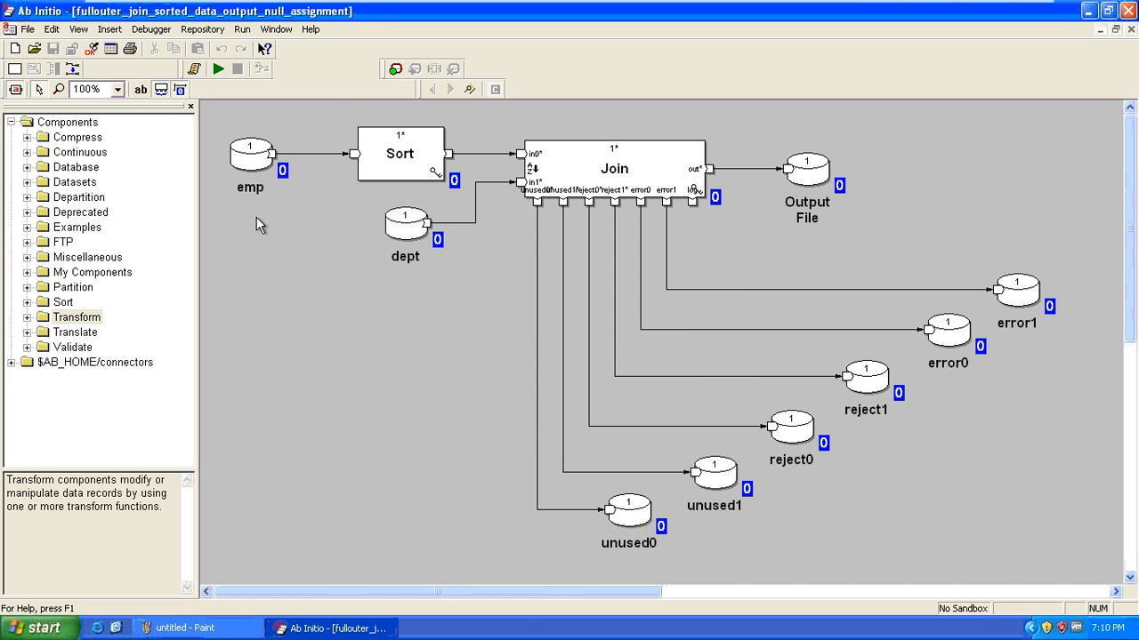
left_click(218, 70)
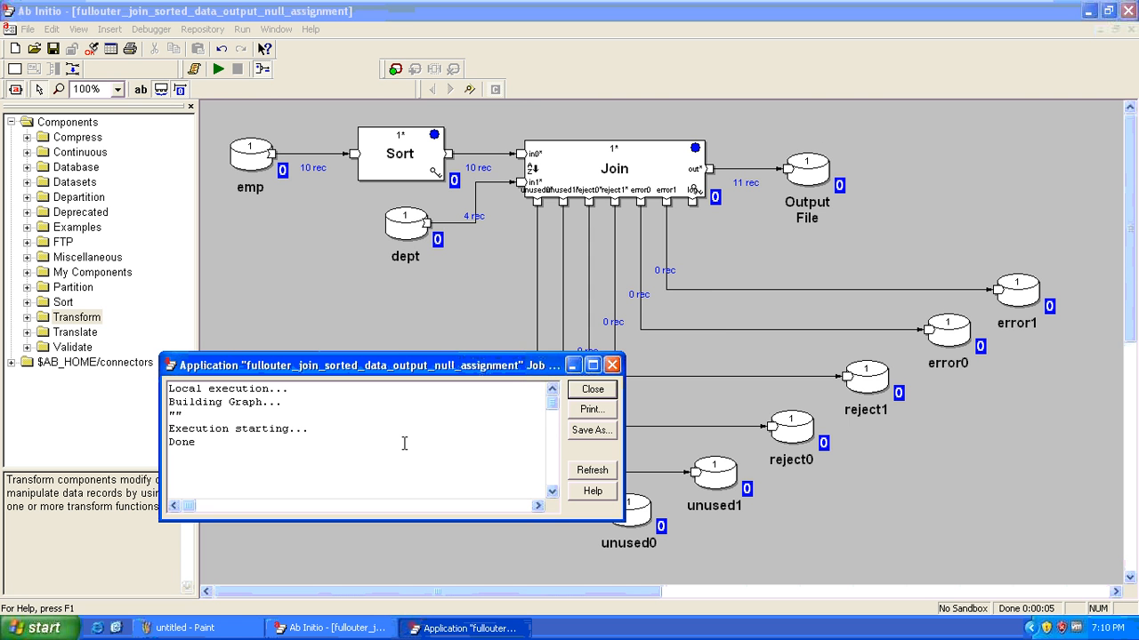
key("Escape")
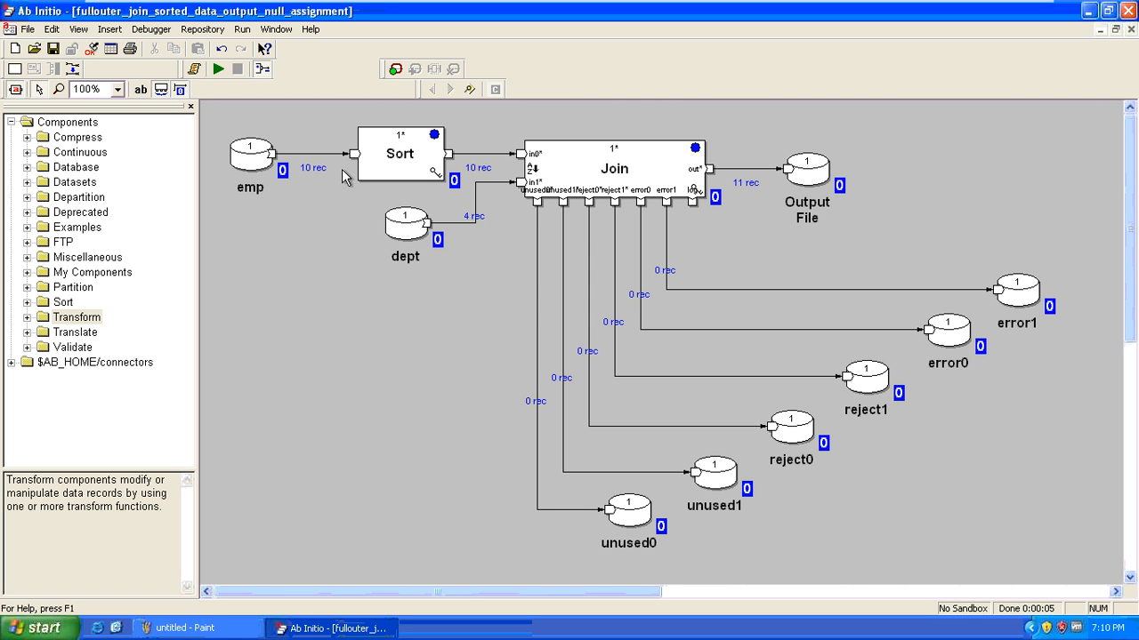
Inspect the 11 Output File records, noting NULLs in rows 10 and 11's unmatched fields
left_click(249, 163)
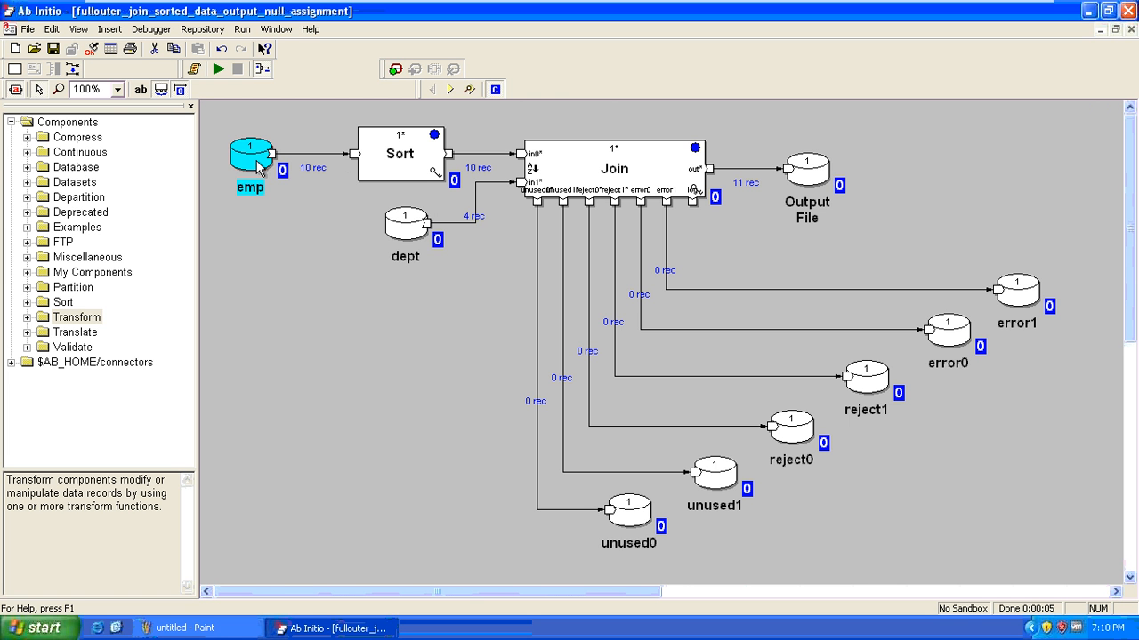
left_click(395, 229)
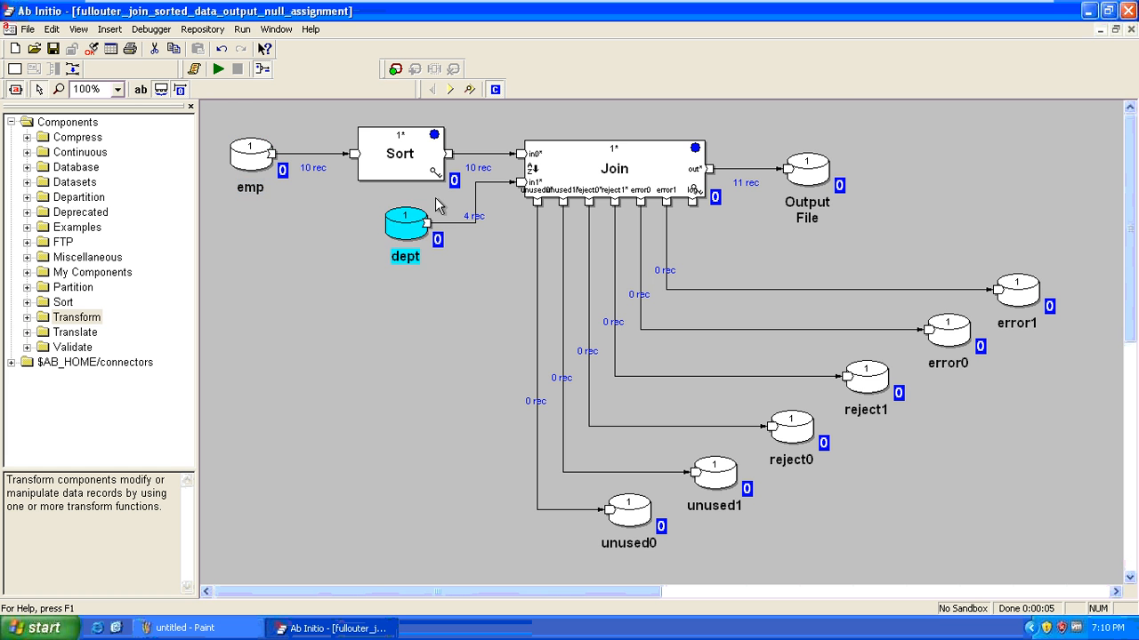
left_click(818, 171)
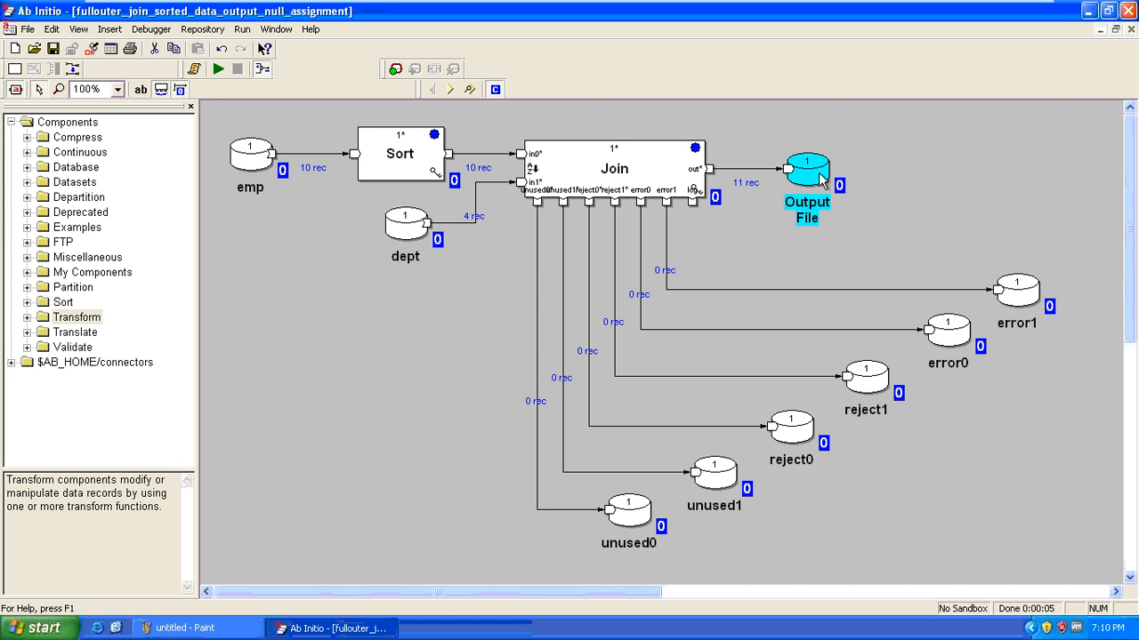
right_click(818, 172)
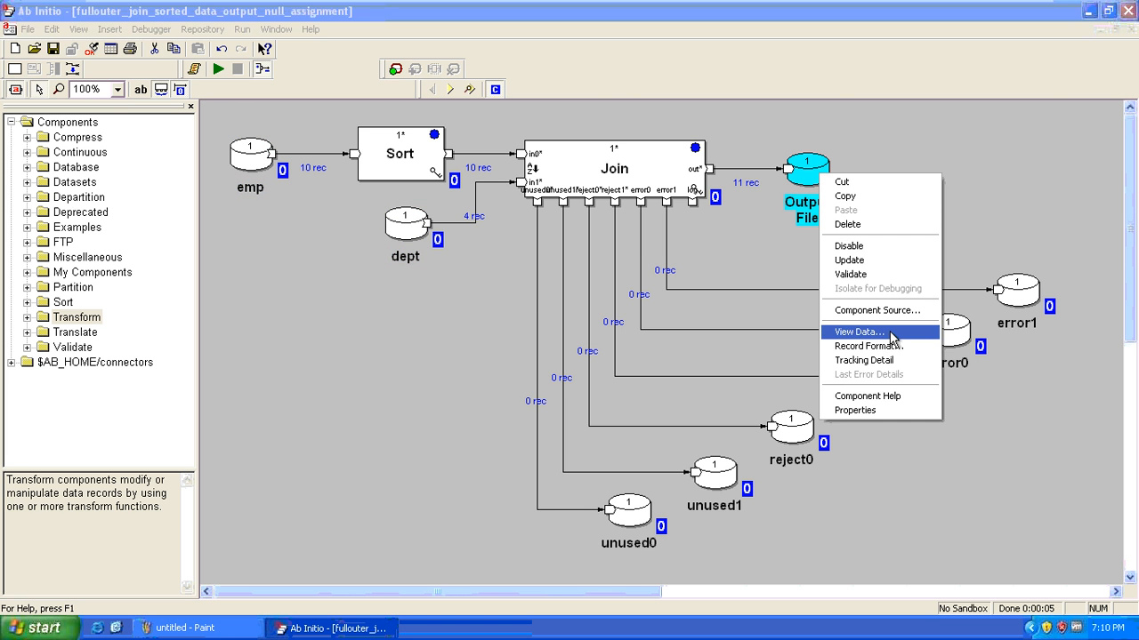
left_click(934, 332)
left_click(637, 442)
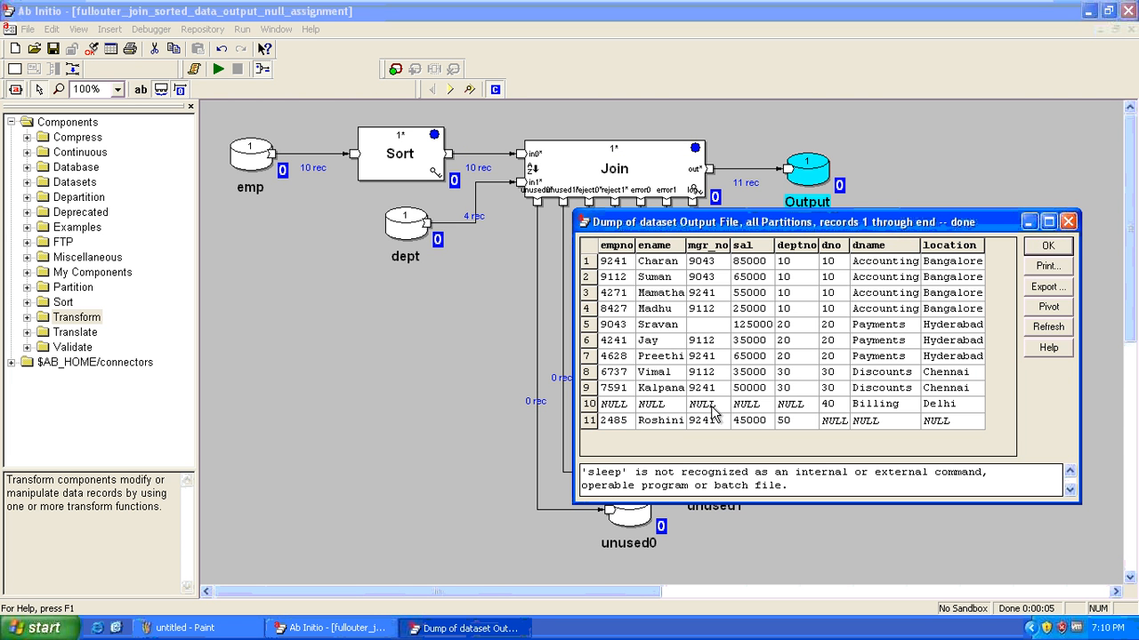
left_click_drag(934, 391, 603, 250)
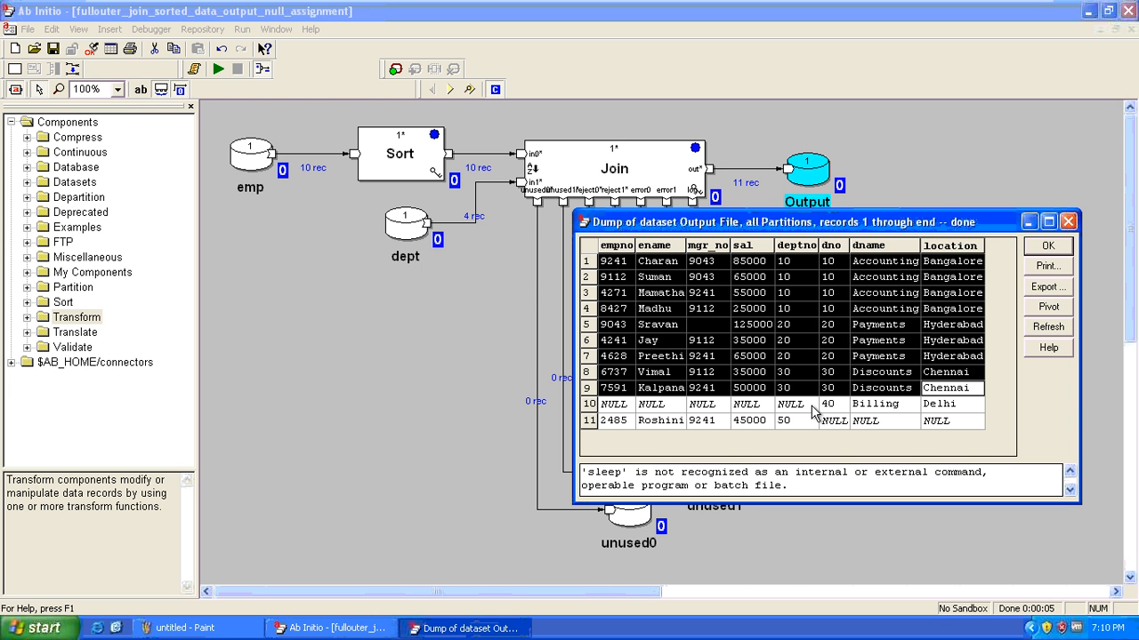
left_click_drag(832, 407, 965, 407)
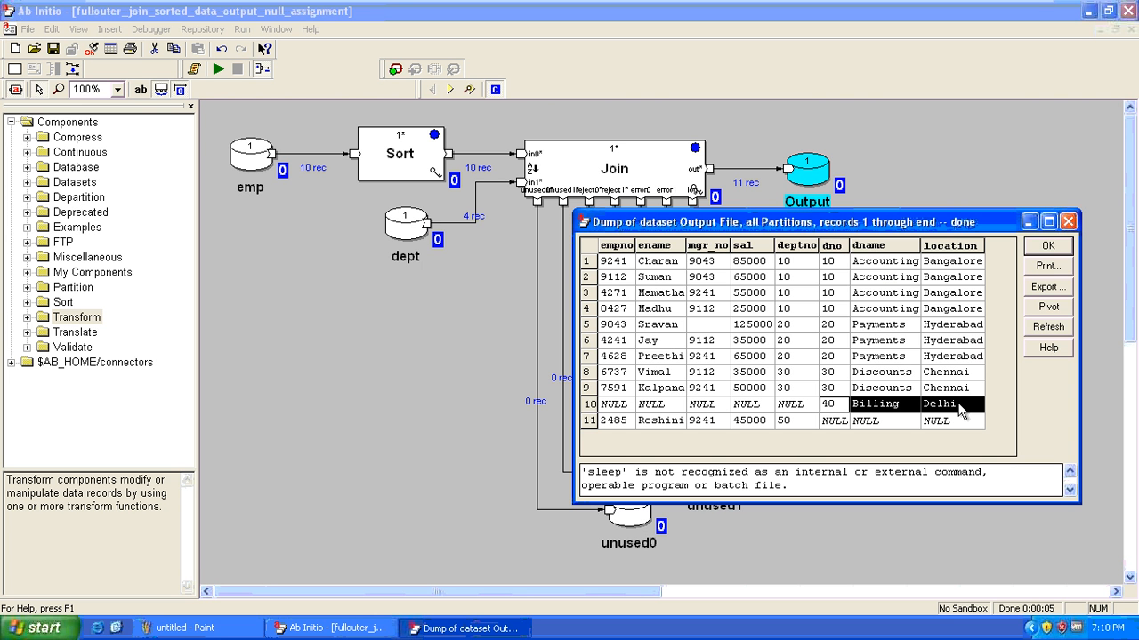
left_click_drag(797, 406, 960, 438)
left_click(840, 424)
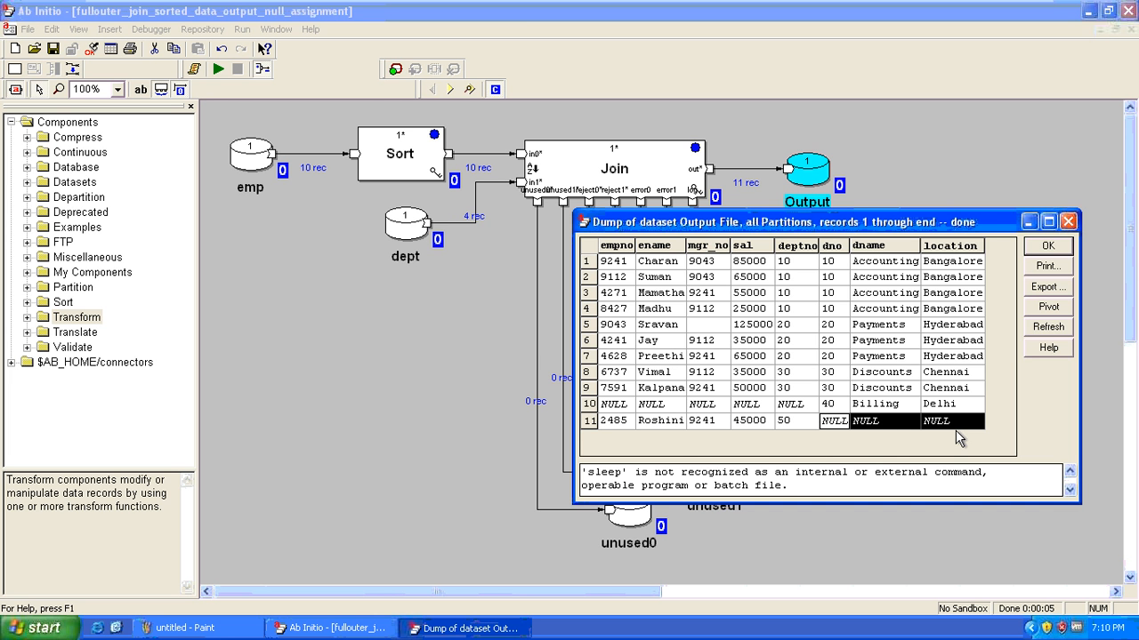
left_click(954, 425)
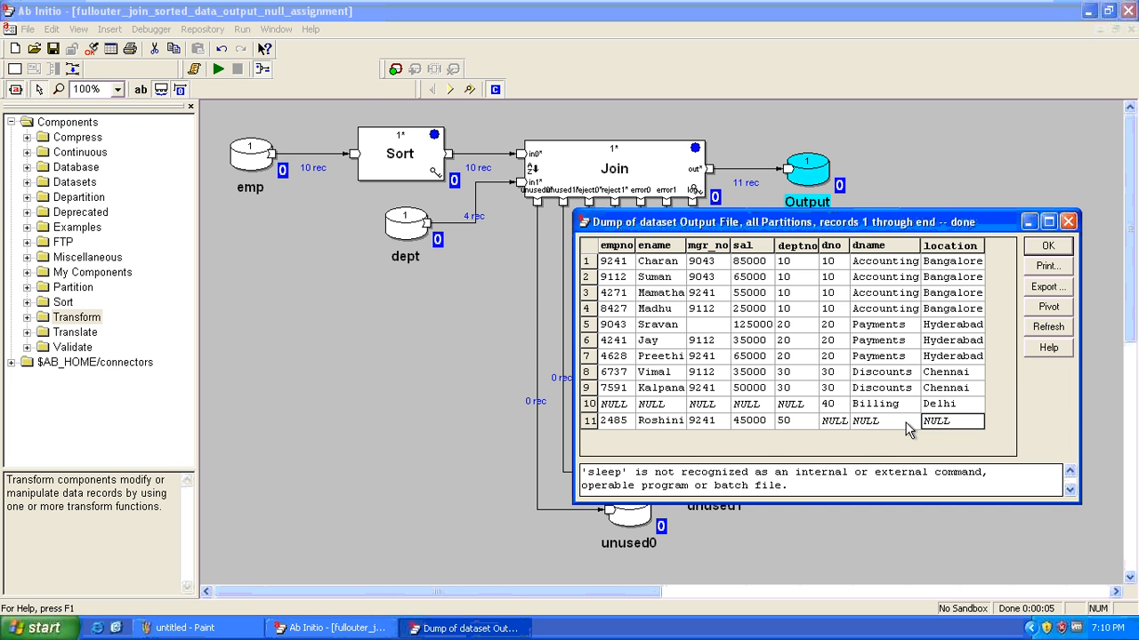
left_click_drag(906, 423, 576, 245)
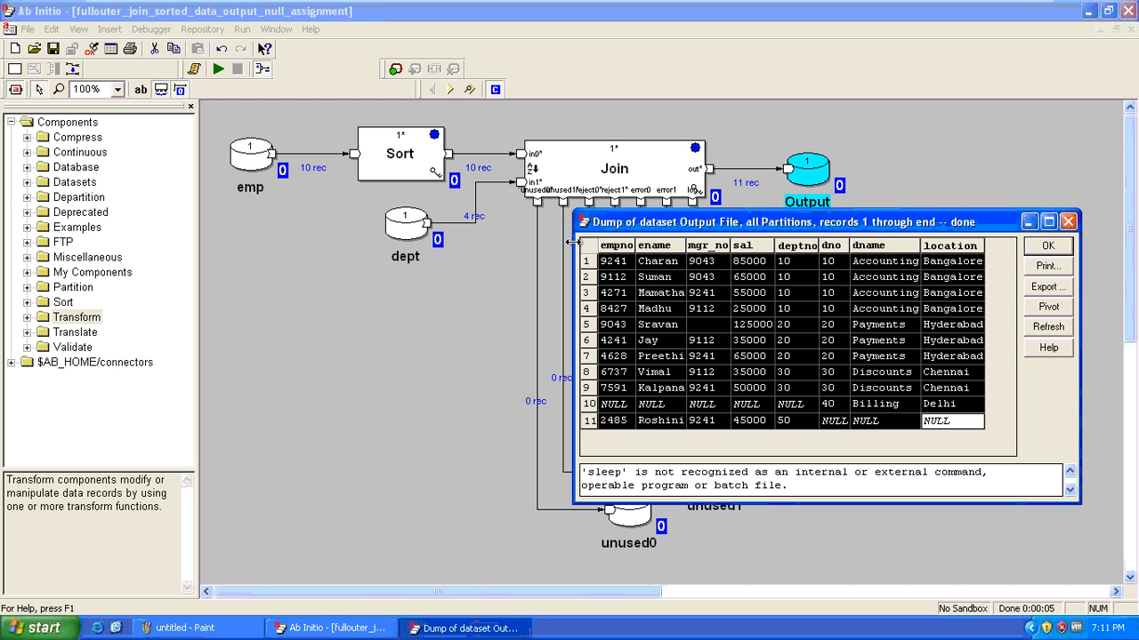
key("Escape")
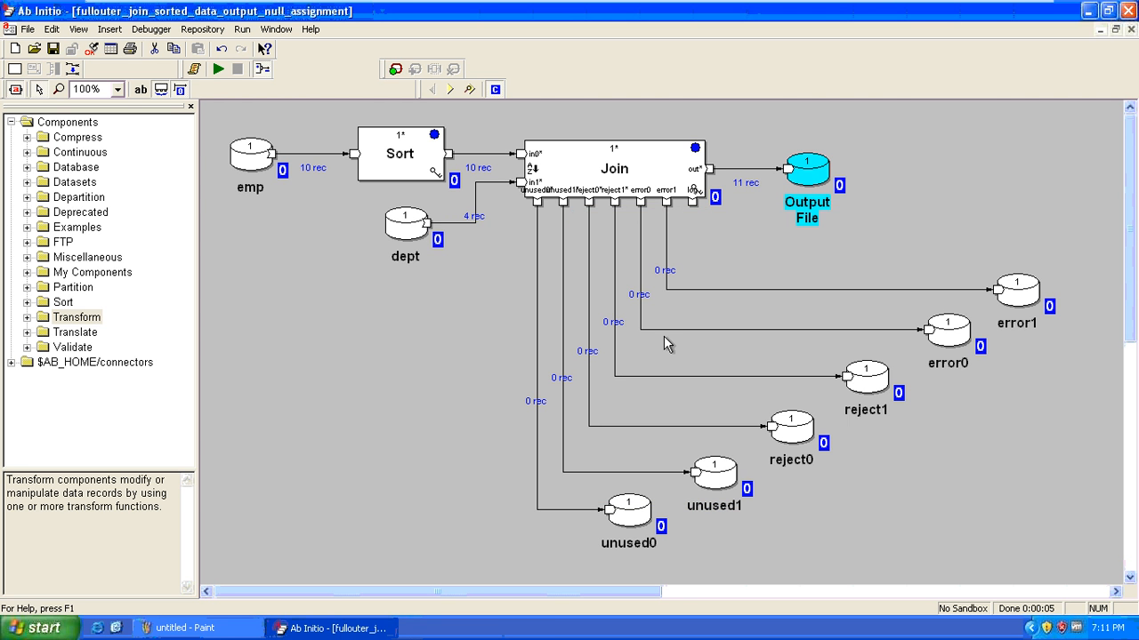
Open fullouter_join_sorted_data and run it: 9 to Output File, 1 each to rejects and errors
left_click(818, 249)
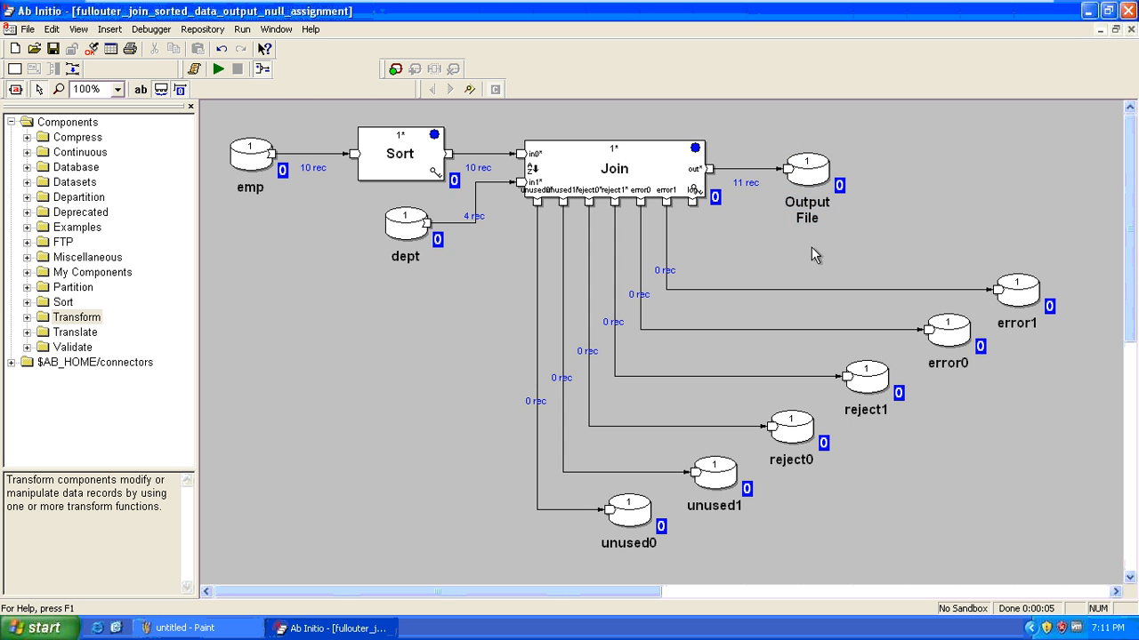
left_click(34, 48)
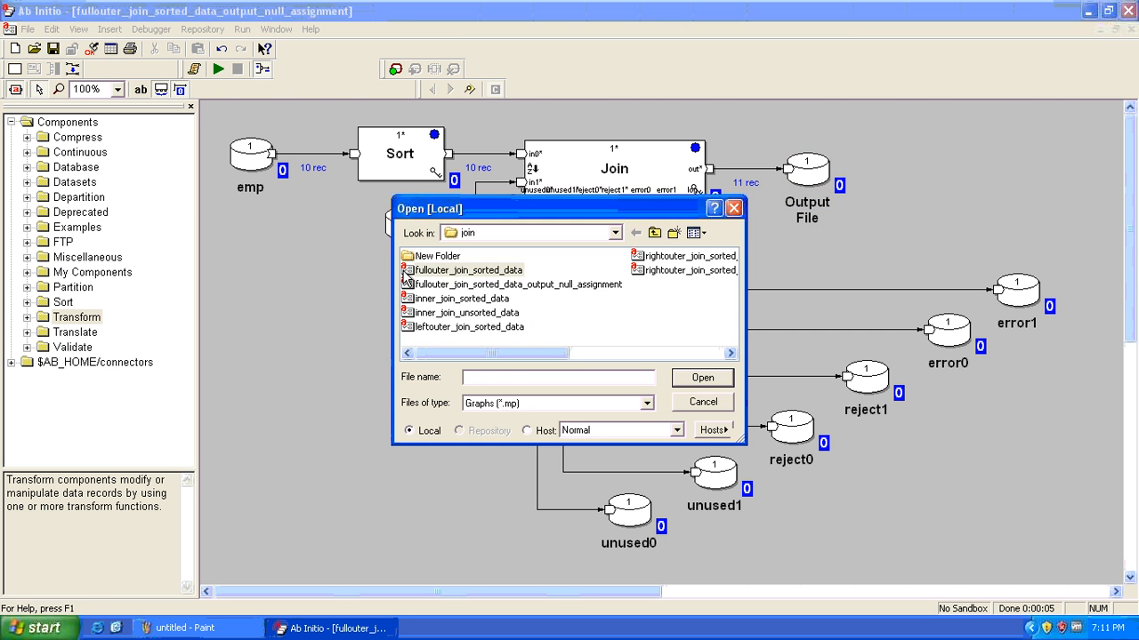
double_click(404, 272)
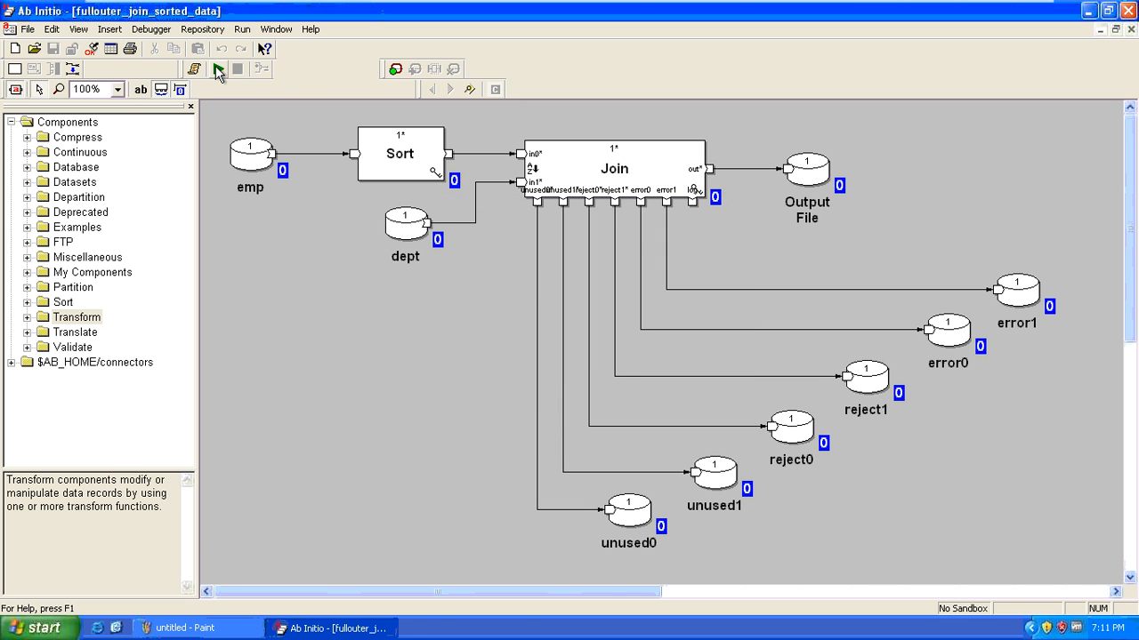
left_click(219, 71)
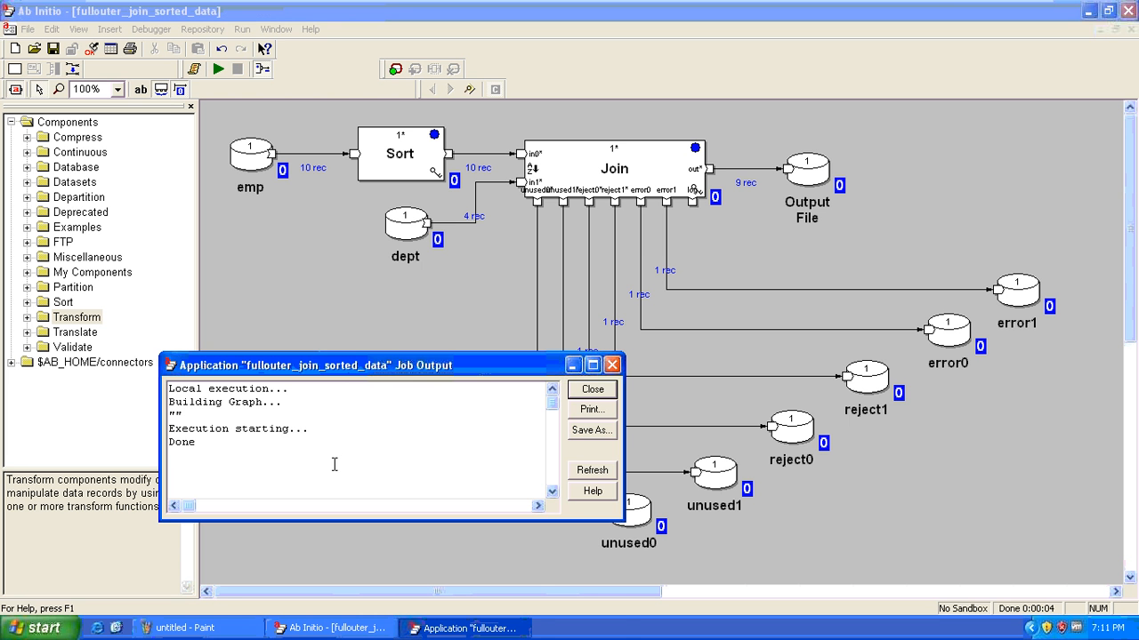
left_click(592, 388)
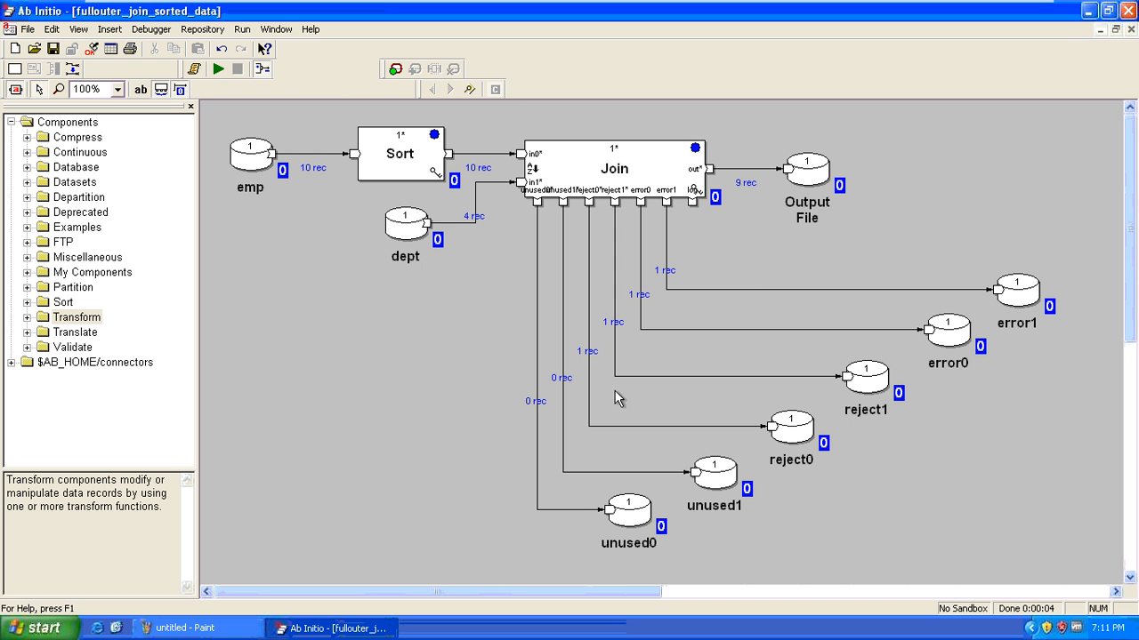
Check the Output File flow's record format
left_click(787, 171)
double_click(787, 172)
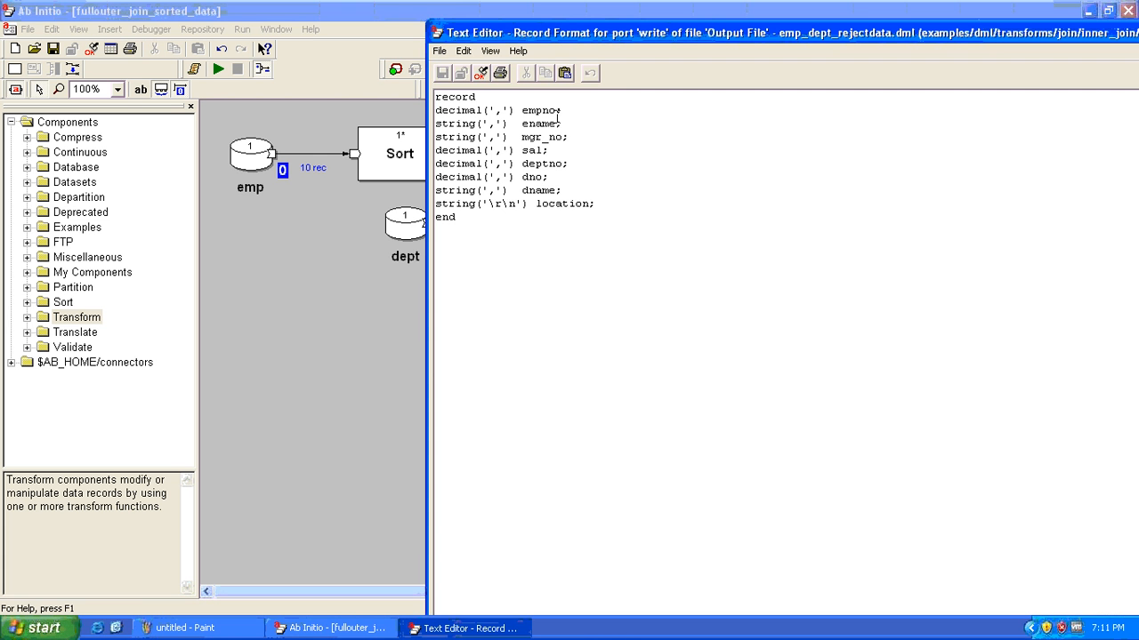
key("alt+F4")
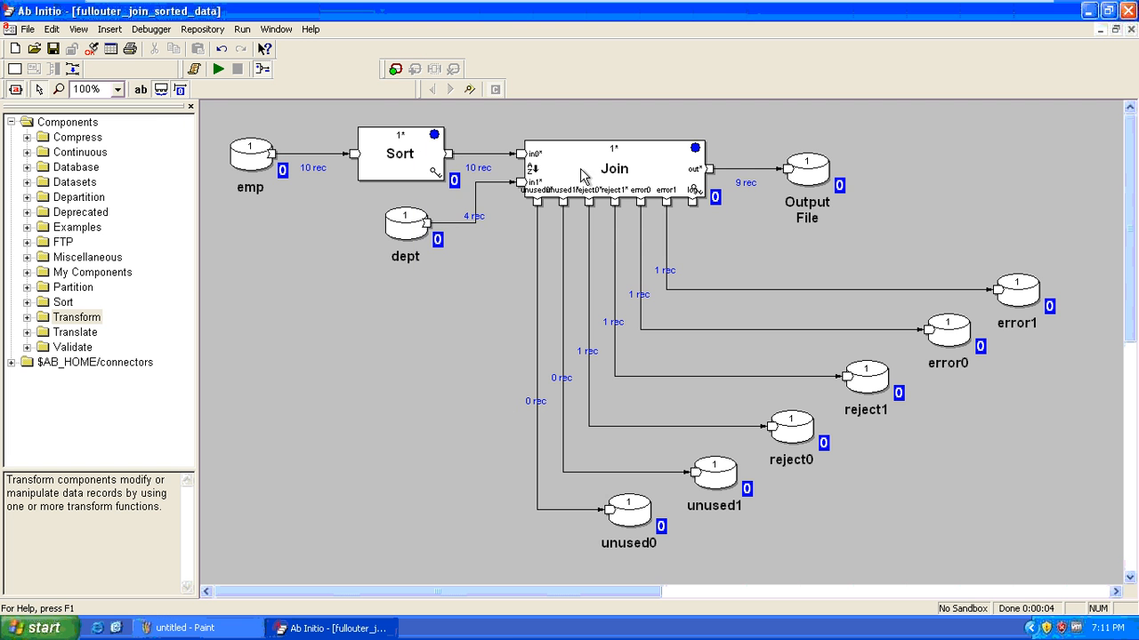
left_click(795, 433)
left_click(794, 433)
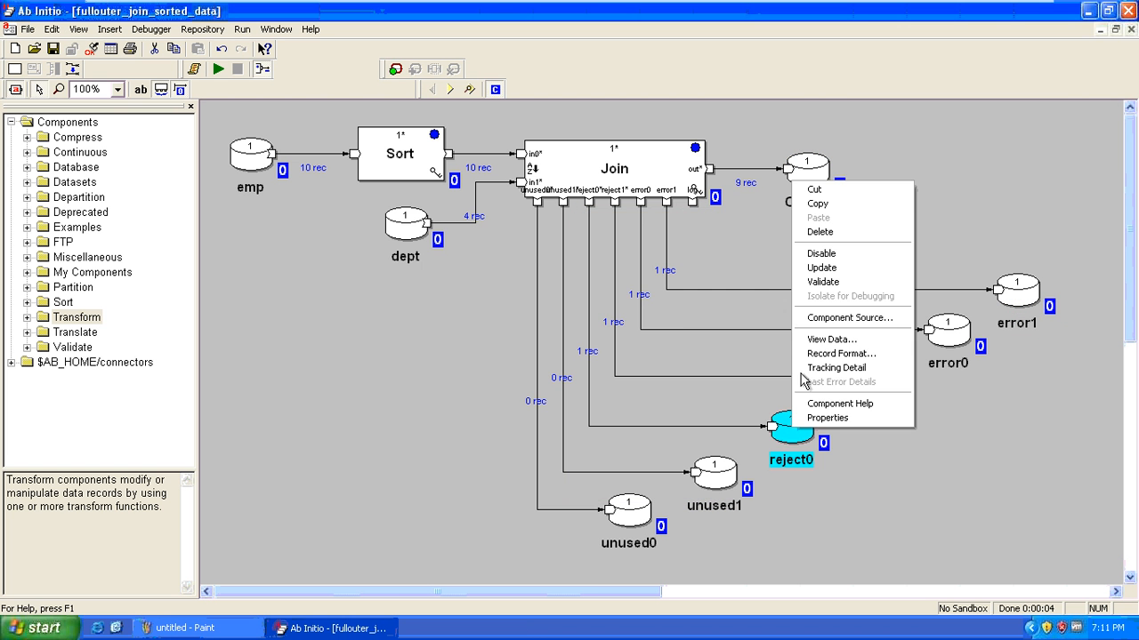
left_click(841, 333)
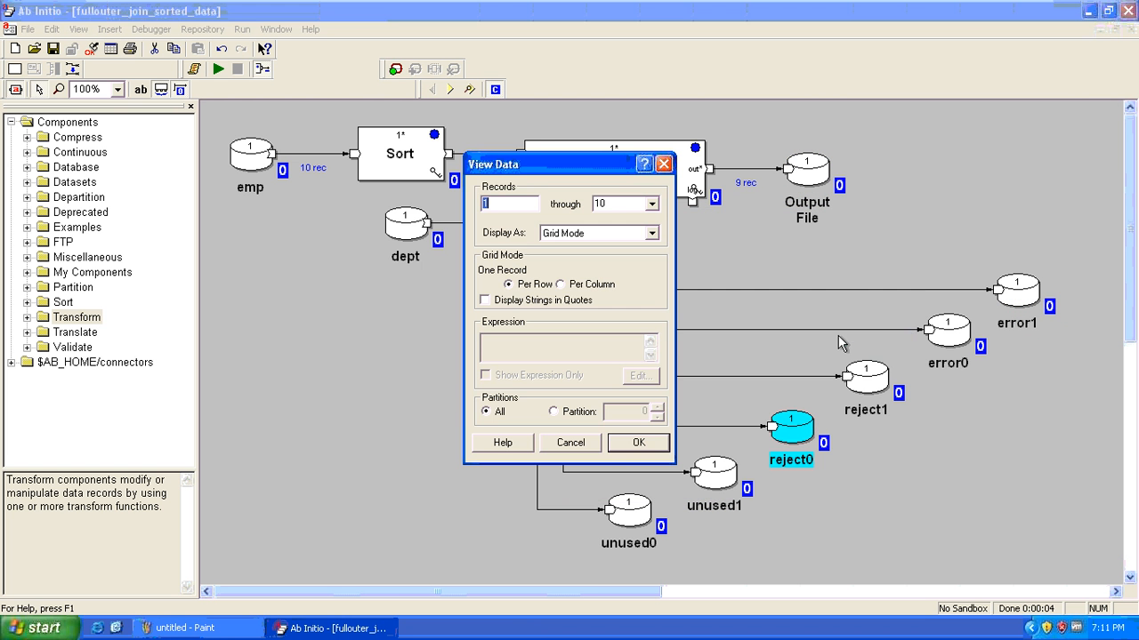
left_click(640, 443)
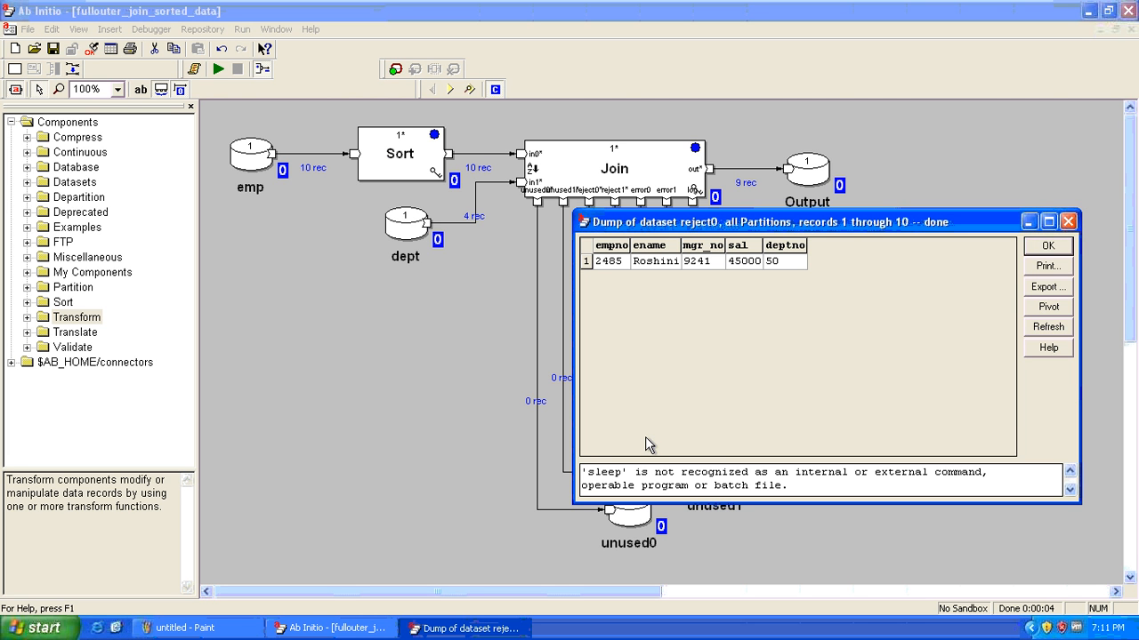
key("Escape")
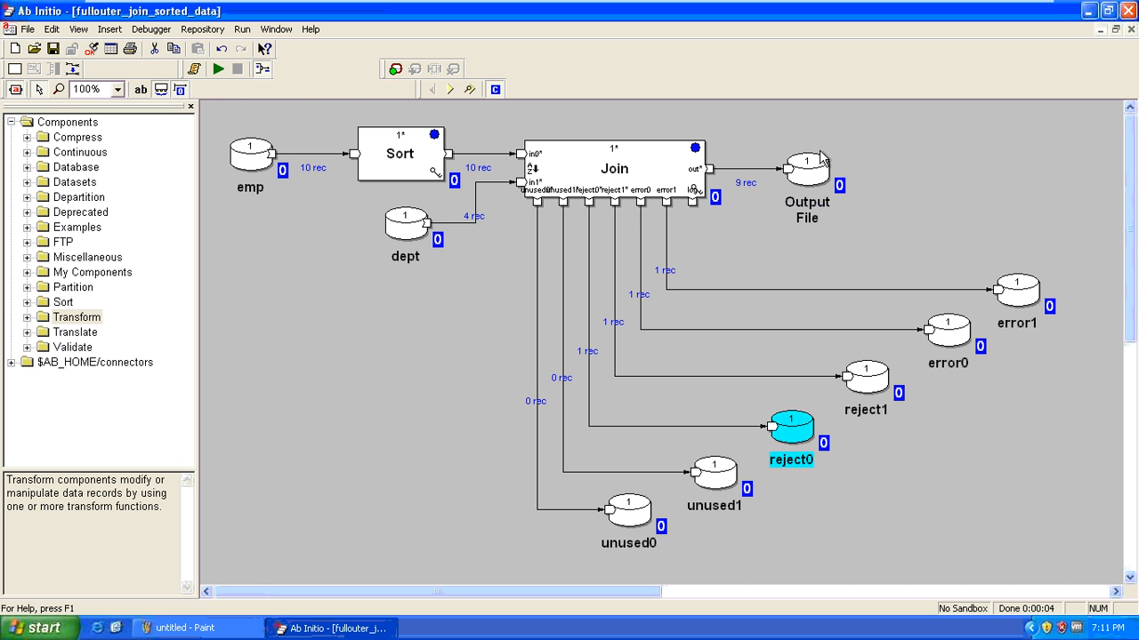
right_click(886, 381)
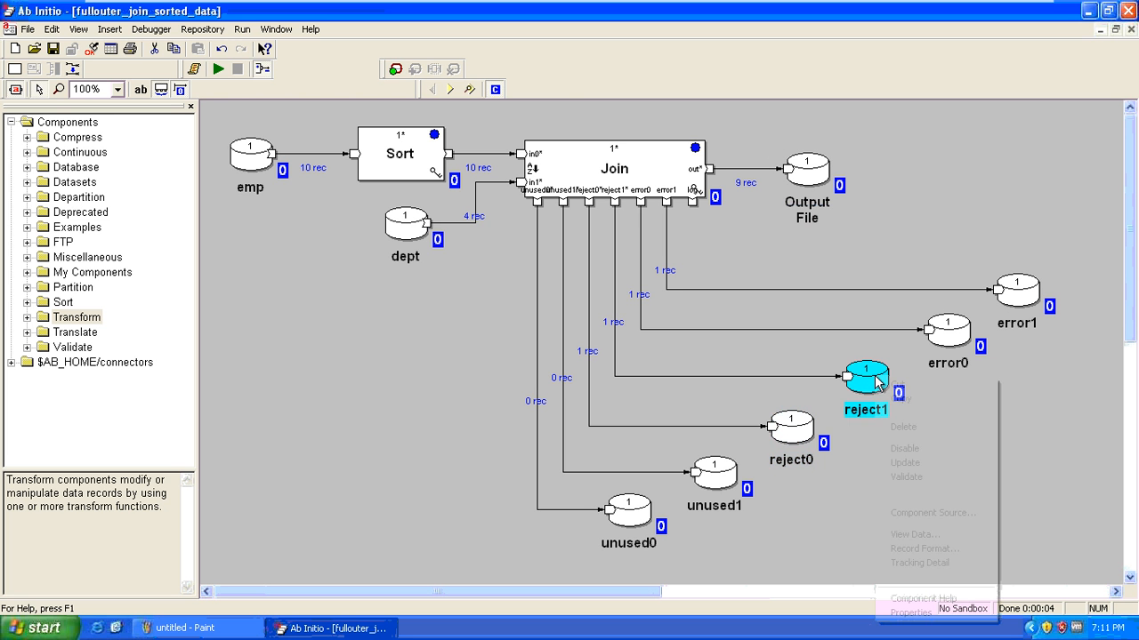
left_click(971, 536)
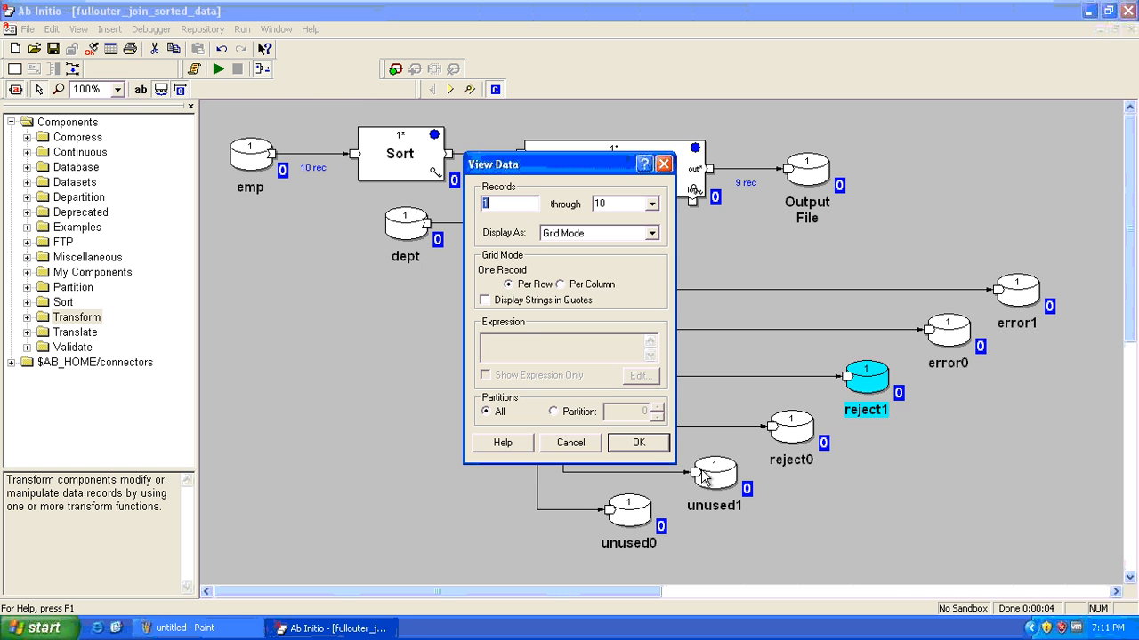
left_click(642, 444)
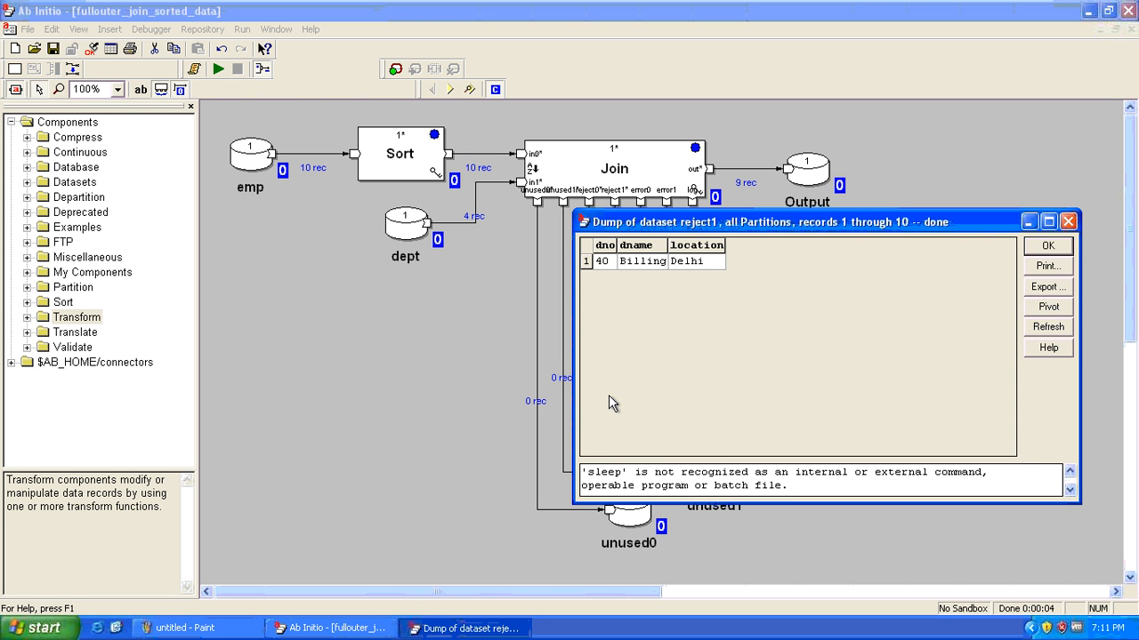
key("Escape")
right_click(952, 341)
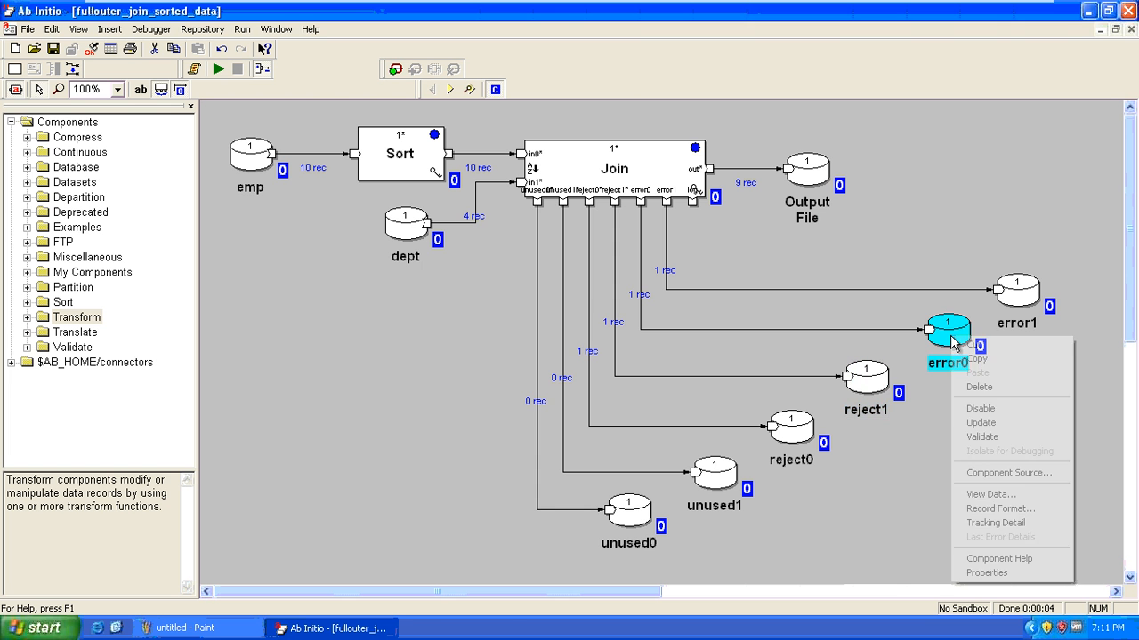
left_click(1042, 494)
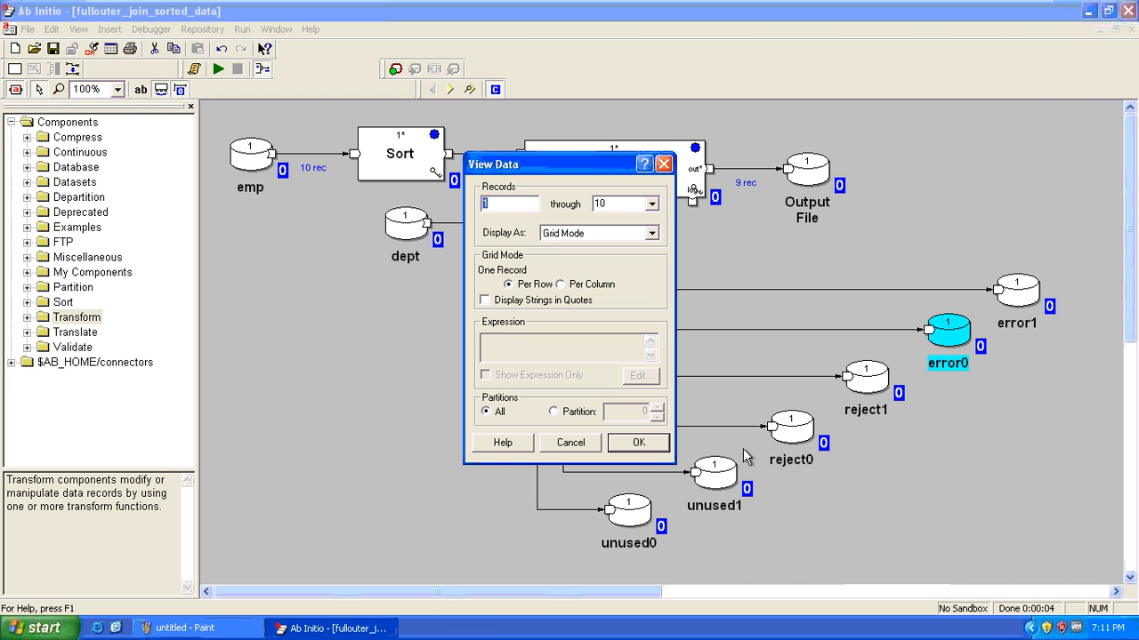
left_click(632, 443)
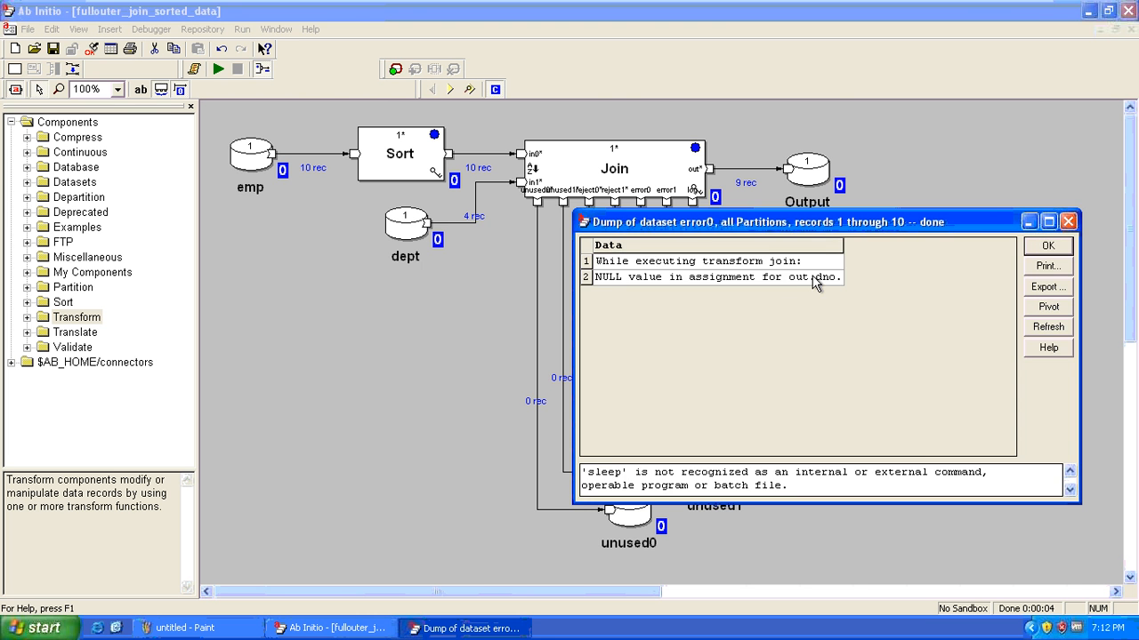
key("Escape")
right_click(1016, 291)
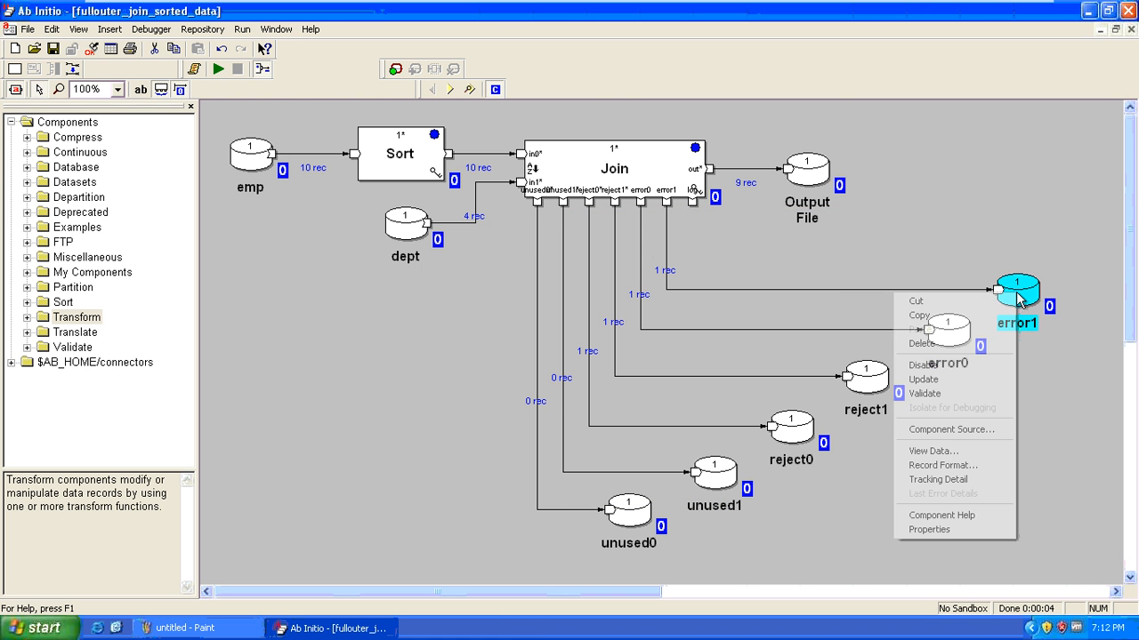
left_click(933, 451)
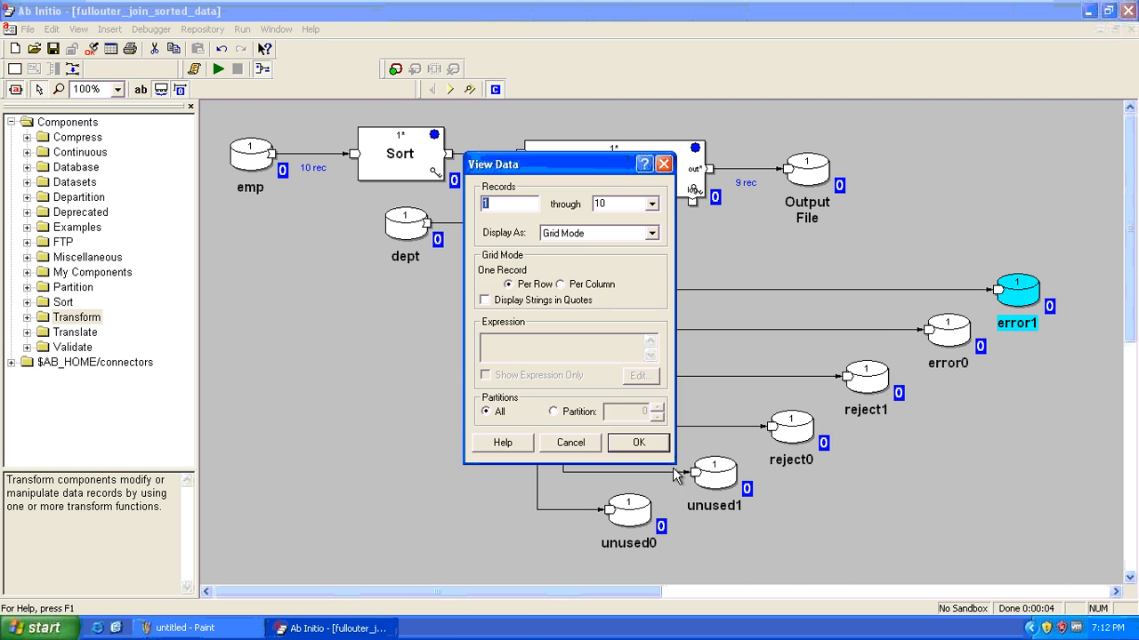
left_click(635, 442)
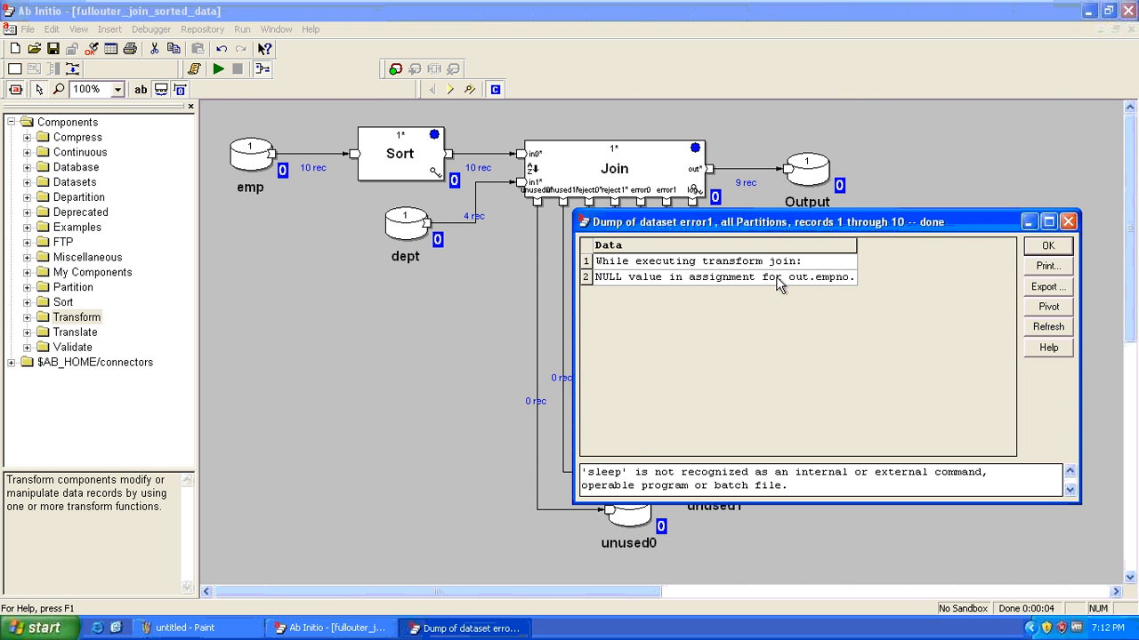
key("Escape")
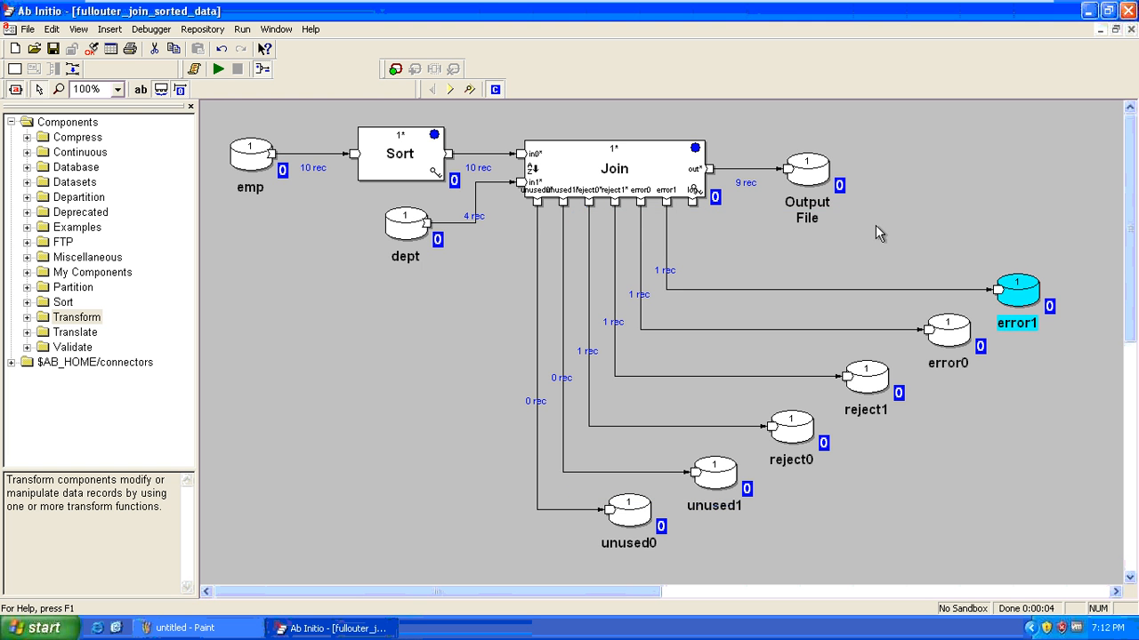
left_click(875, 225)
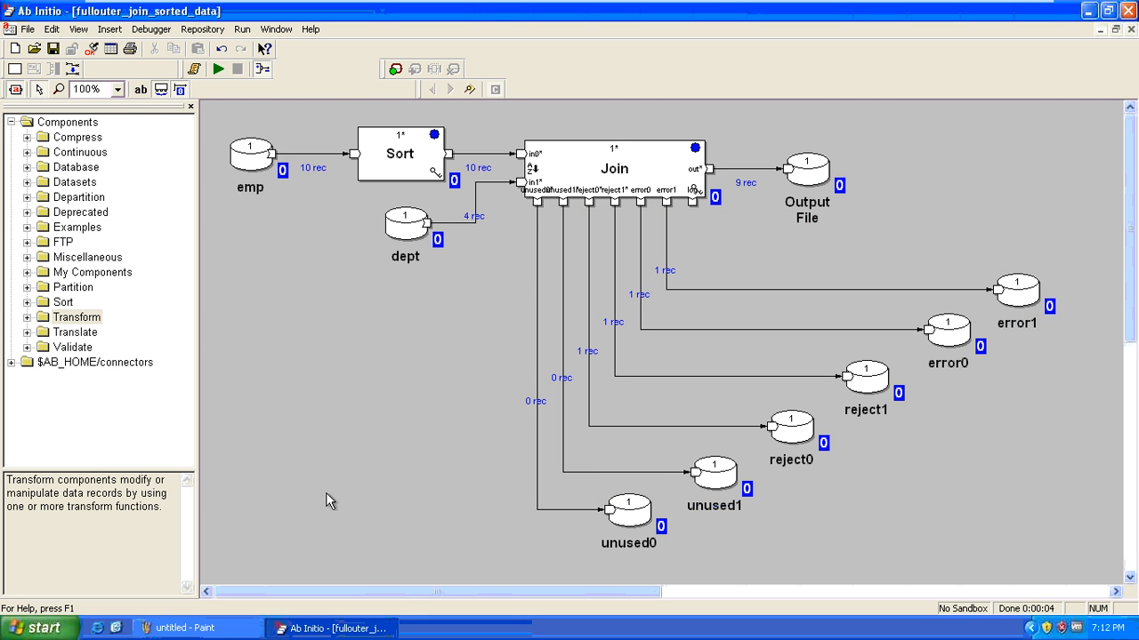
Bring the Paint notes back to the front and scroll the canvas down
left_click(183, 628)
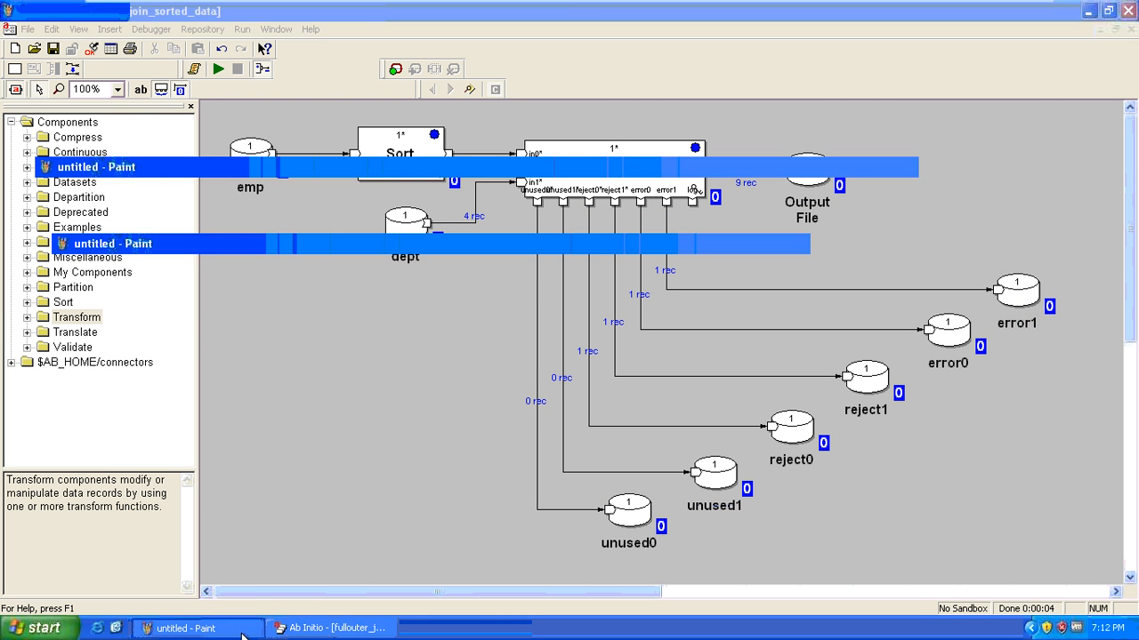
left_click_drag(1132, 433, 1131, 496)
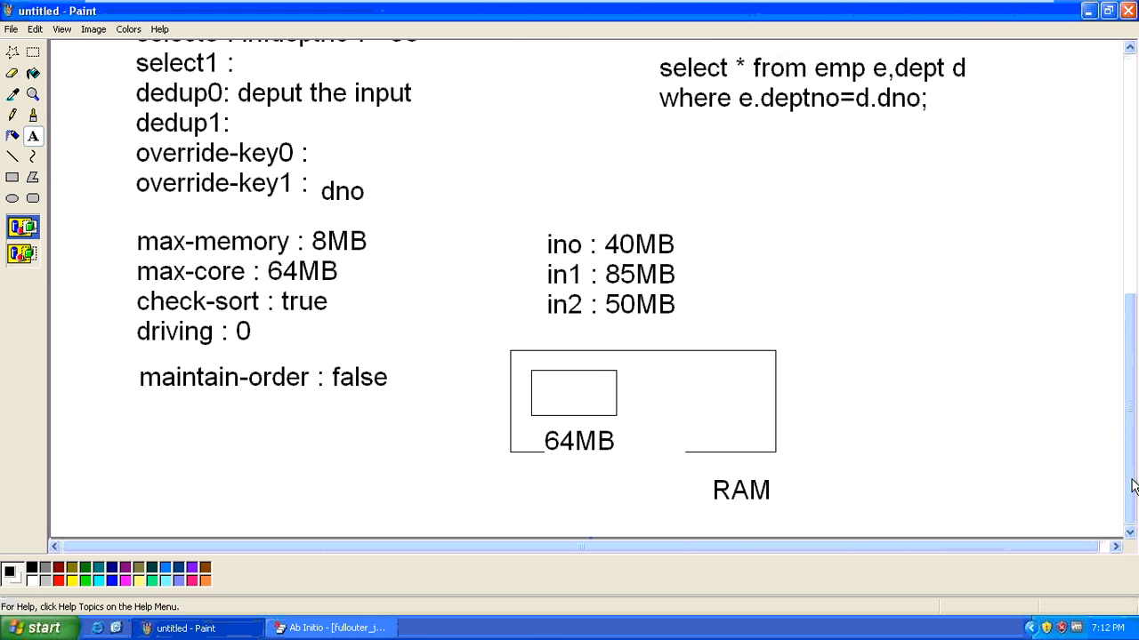
left_click(1116, 546)
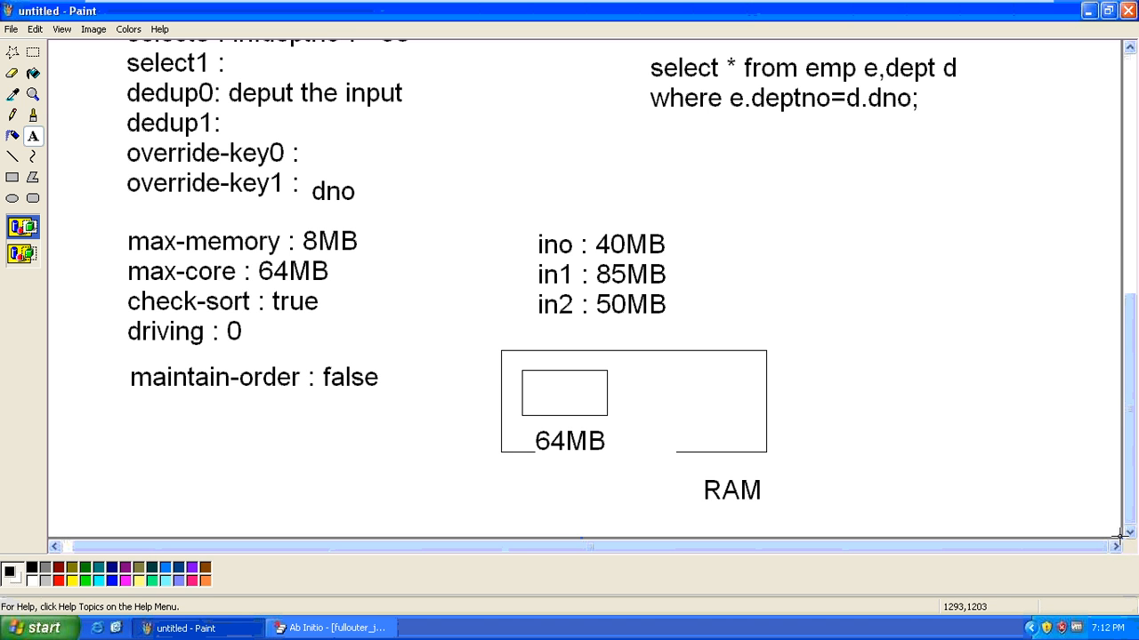
left_click_drag(1121, 537, 1117, 637)
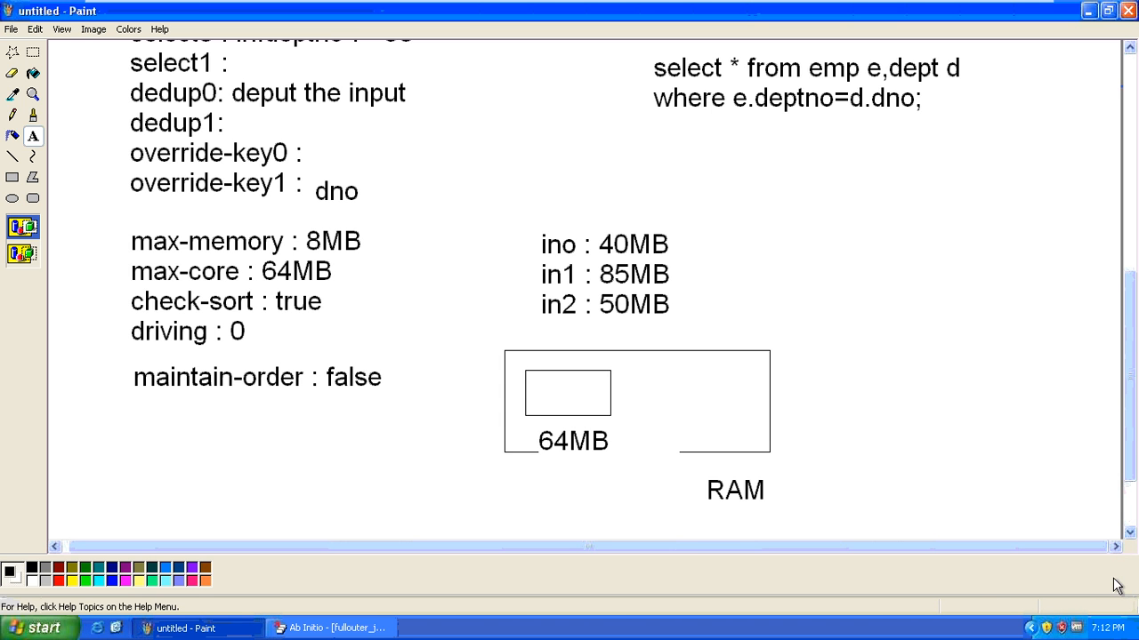
left_click(1129, 511)
left_click(1130, 510)
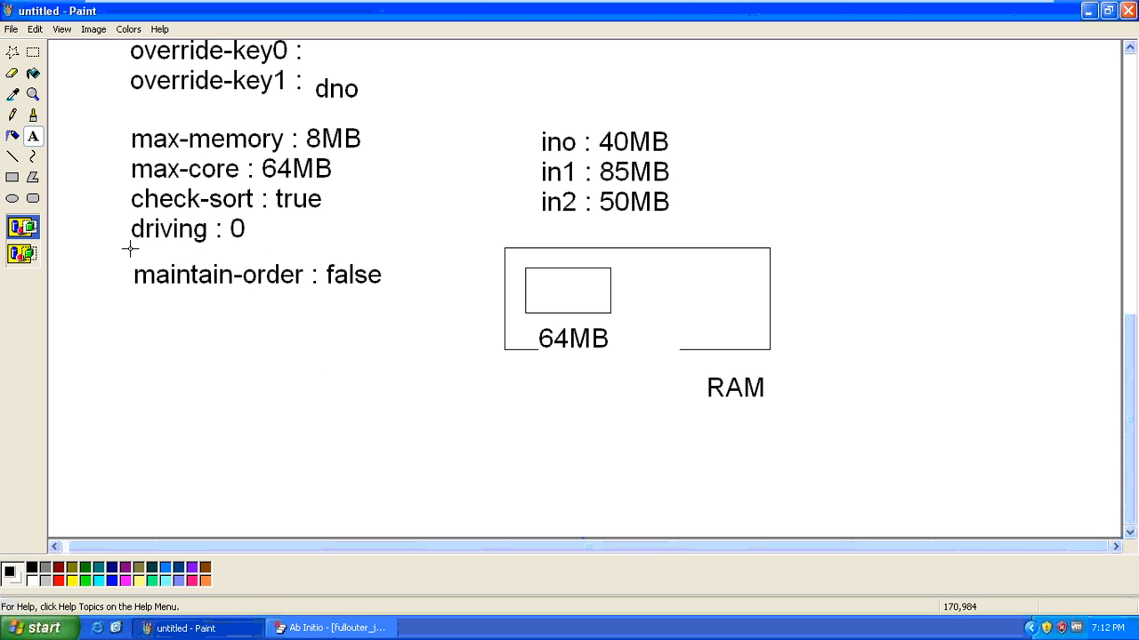
Add a wide text box below the RAM diagram containing the contact e-mail address
left_click(33, 137)
left_click(260, 466)
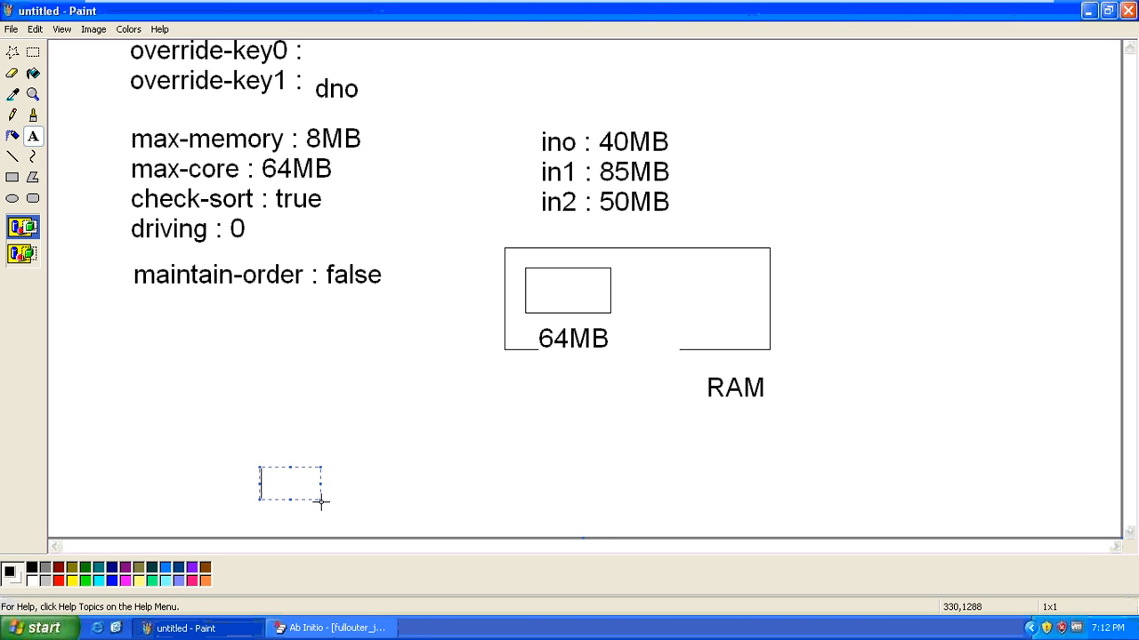
left_click_drag(319, 499, 654, 504)
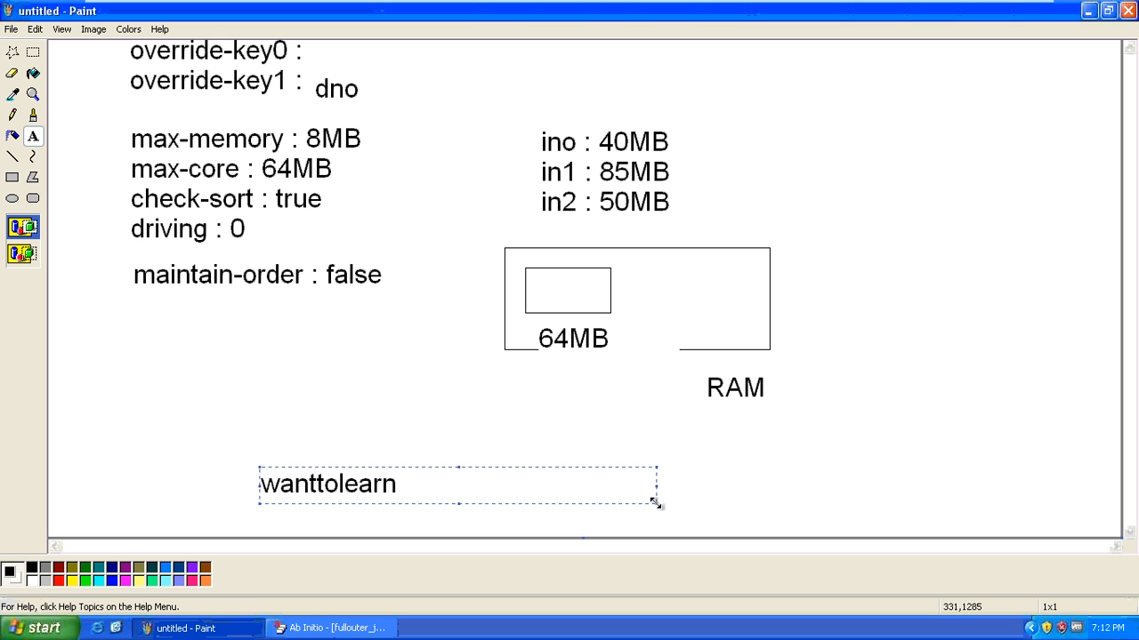
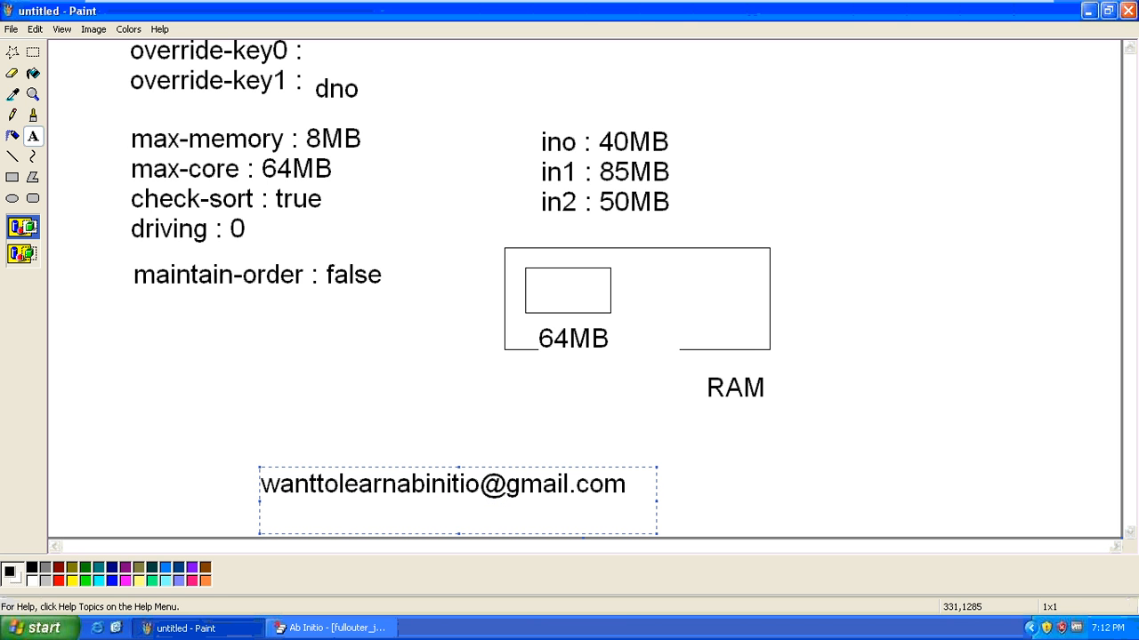